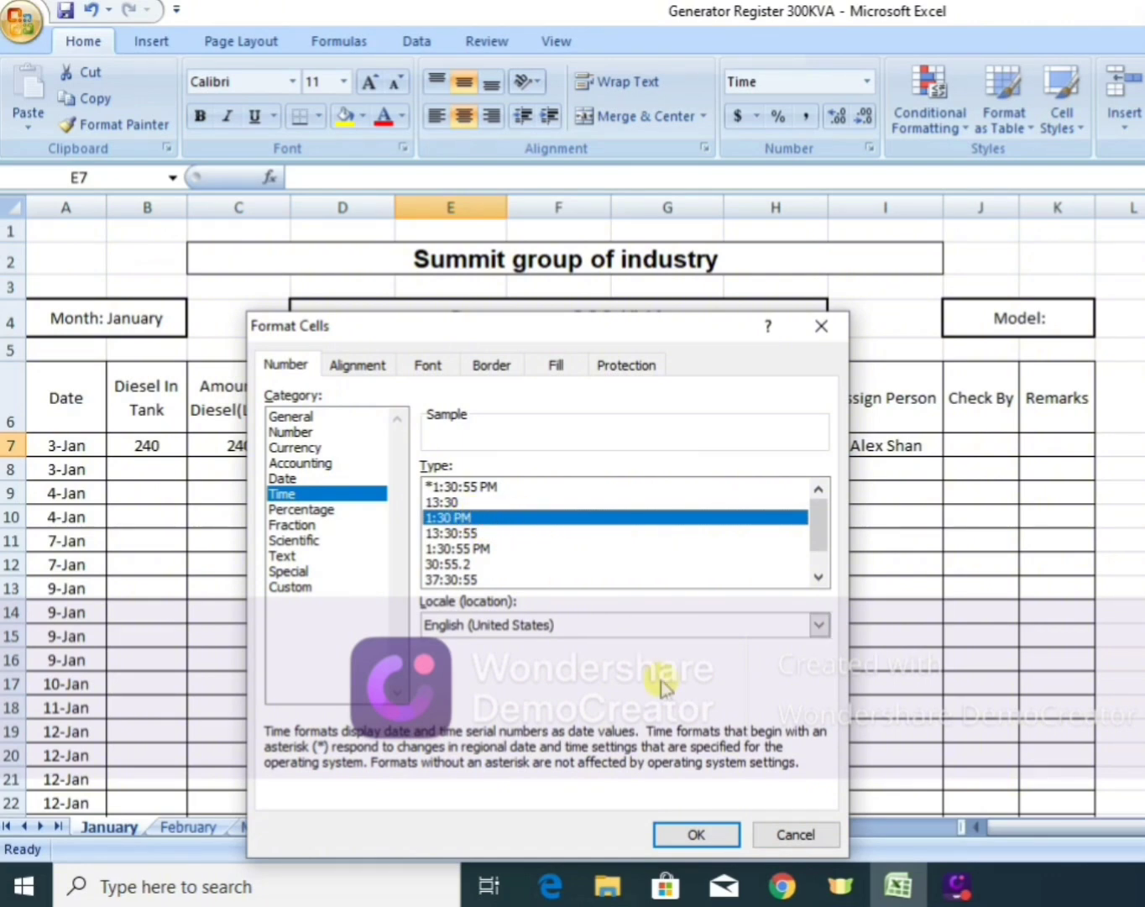
# Apply the Time number format 1:30 PM to the first Start time cell, E7.
pyautogui.click(718, 835)
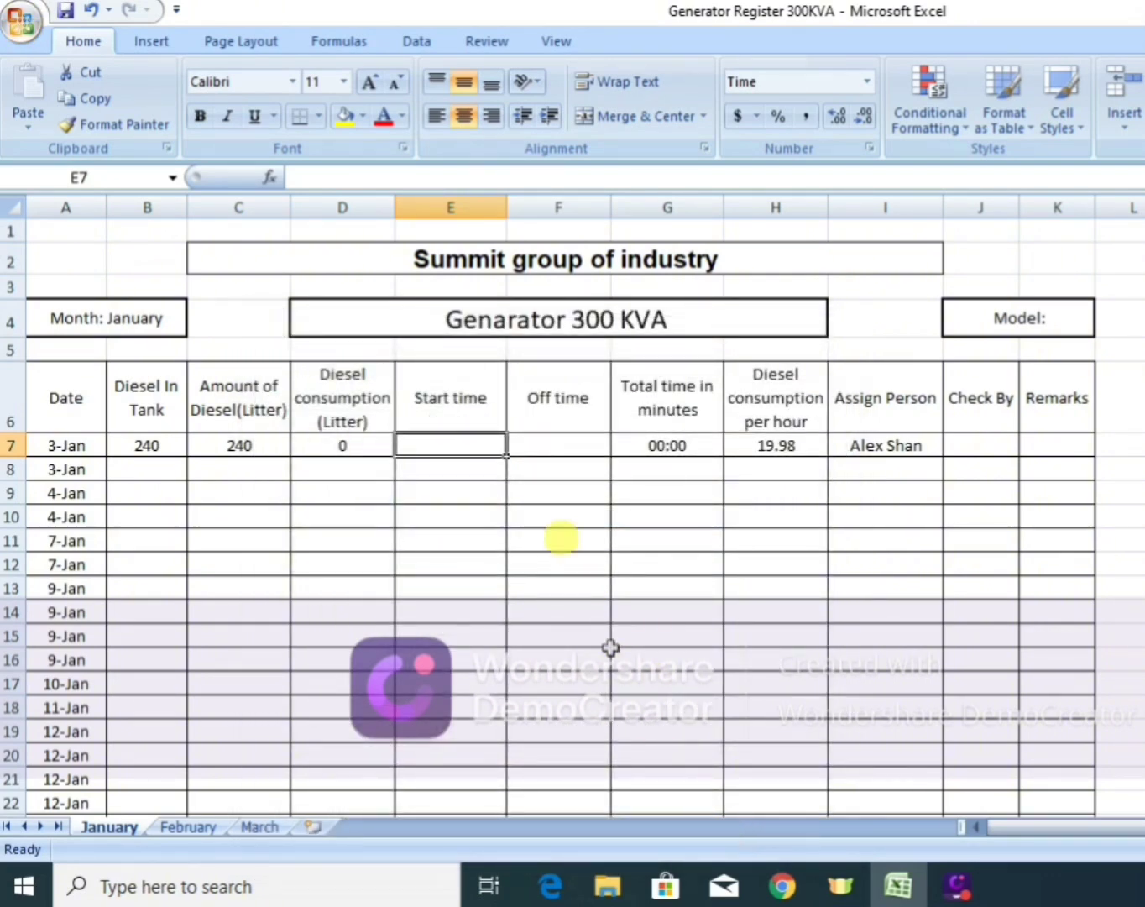
pyautogui.click(536, 443)
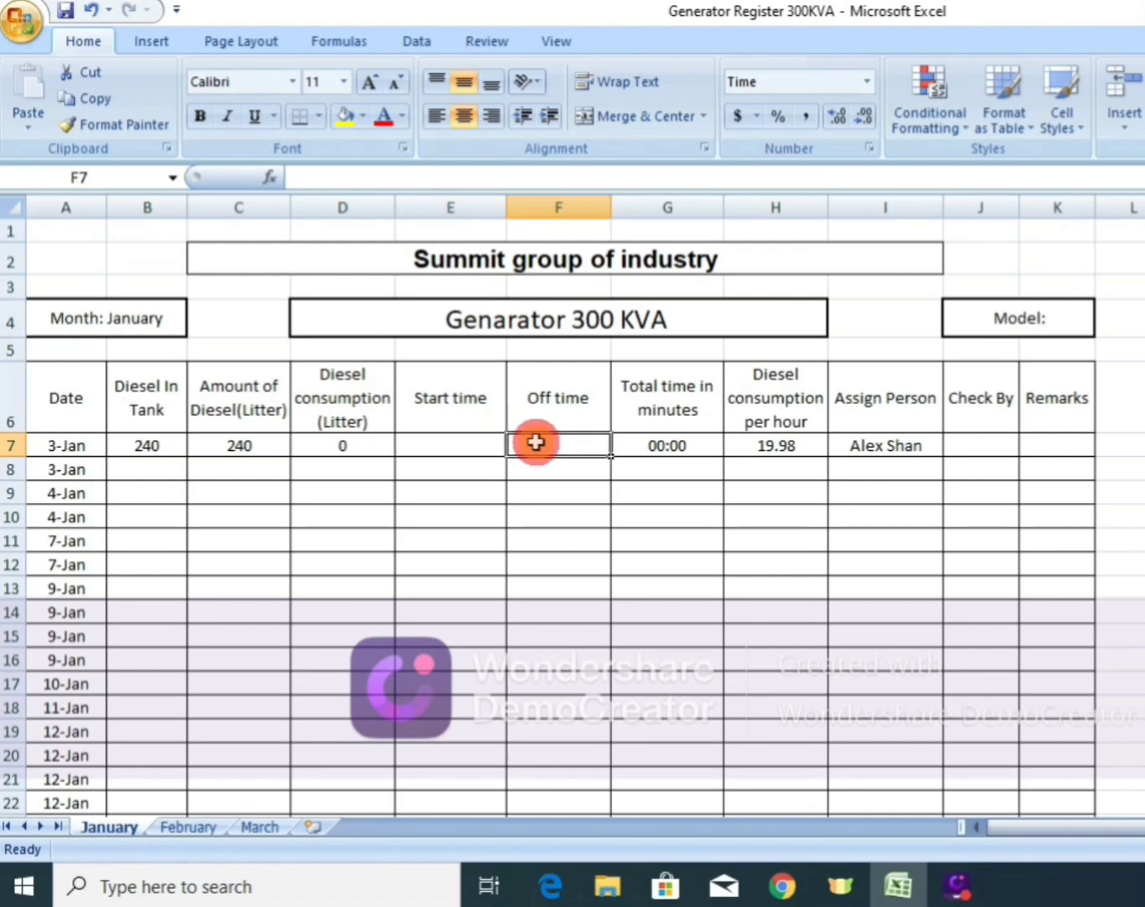
pyautogui.click(475, 443)
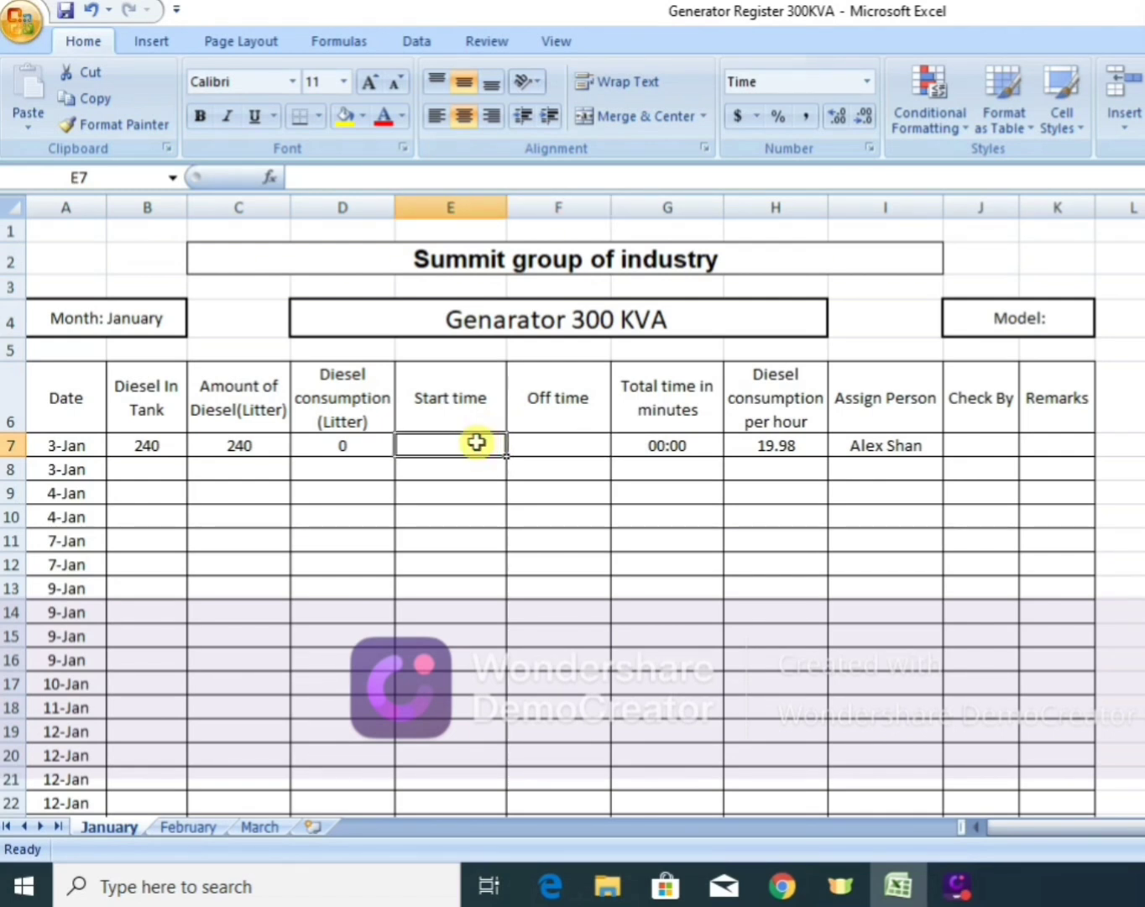
# Copy the time-formatted cell E7 down the Start time column over the range E7:E43.
pyautogui.hotkey('ctrl', 'c')
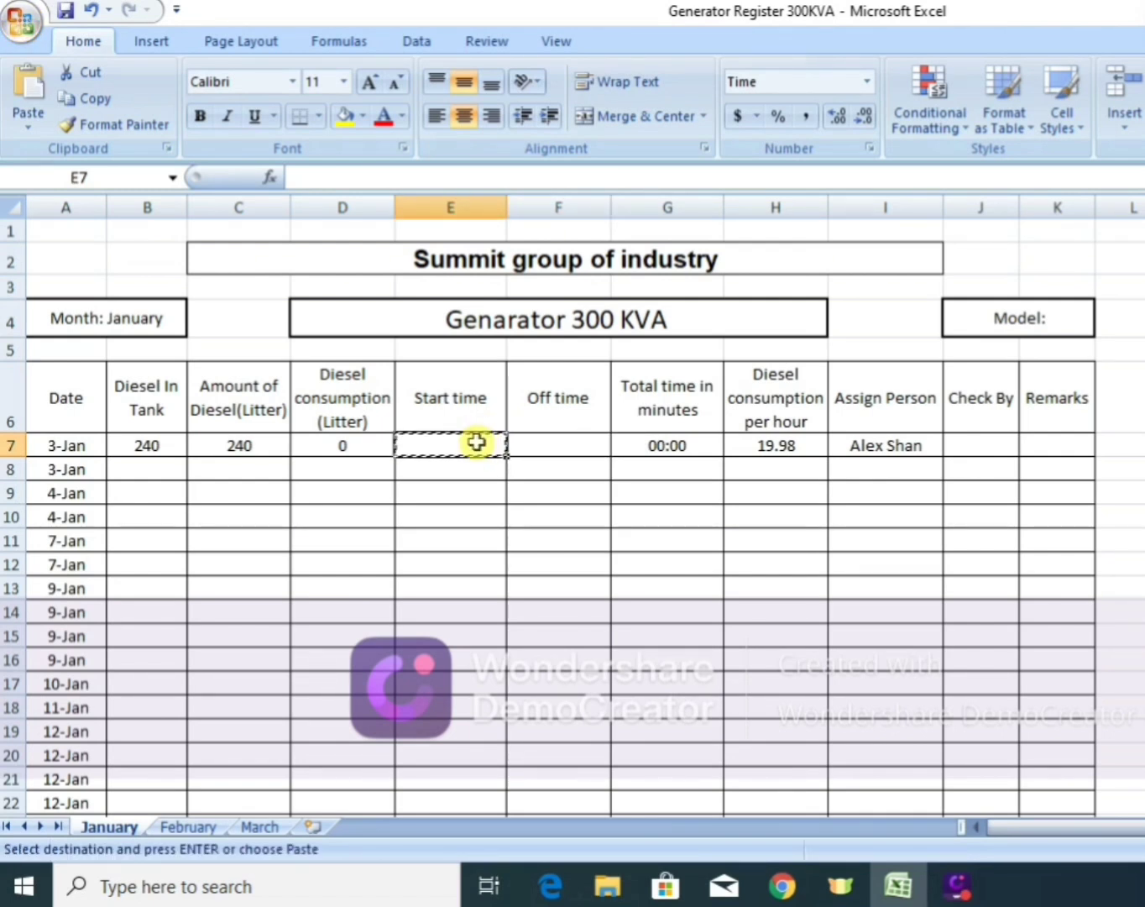
pyautogui.hotkey('shift', 'Down')
pyautogui.hotkey('shift', 'Down')
pyautogui.hotkey('shift', 'Down')
pyautogui.hotkey('shift', 'Down')
pyautogui.hotkey('shift', 'Down')
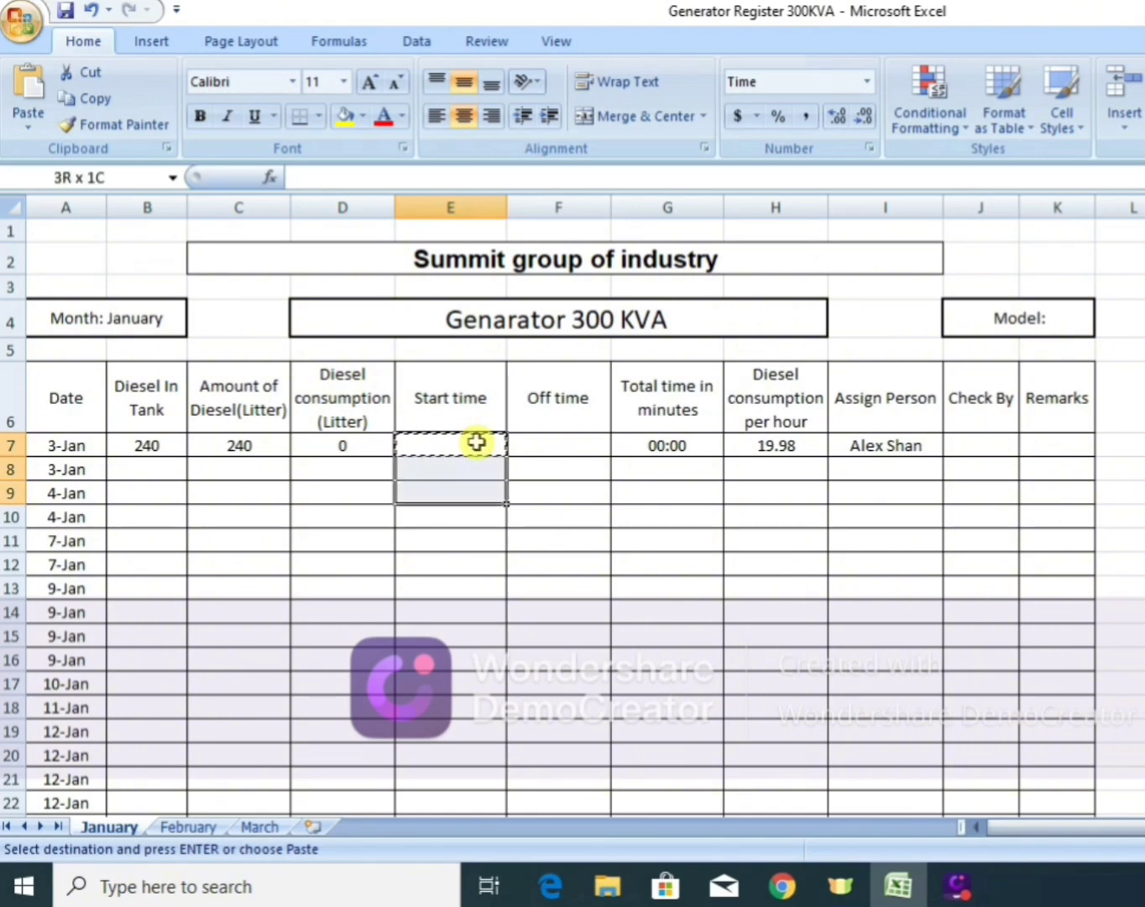
pyautogui.hotkey('shift', 'Down')
pyautogui.hotkey('shift', 'Down')
pyautogui.hotkey('shift', 'Down')
pyautogui.hotkey('shift', 'Down')
pyautogui.hotkey('shift', 'Down')
pyautogui.hotkey('shift', 'Down')
pyautogui.hotkey('shift', 'Down')
pyautogui.hotkey('shift', 'Down')
pyautogui.hotkey('shift', 'Down')
pyautogui.hotkey('shift', 'Down')
pyautogui.hotkey('shift', 'Down')
pyautogui.hotkey('shift', 'Down')
pyautogui.hotkey('shift', 'Down')
pyautogui.hotkey('shift', 'Down')
pyautogui.hotkey('shift', 'Down')
pyautogui.hotkey('shift', 'Down')
pyautogui.hotkey('shift', 'Down')
pyautogui.hotkey('shift', 'Down')
pyautogui.hotkey('shift', 'Down')
pyautogui.hotkey('shift', 'Down')
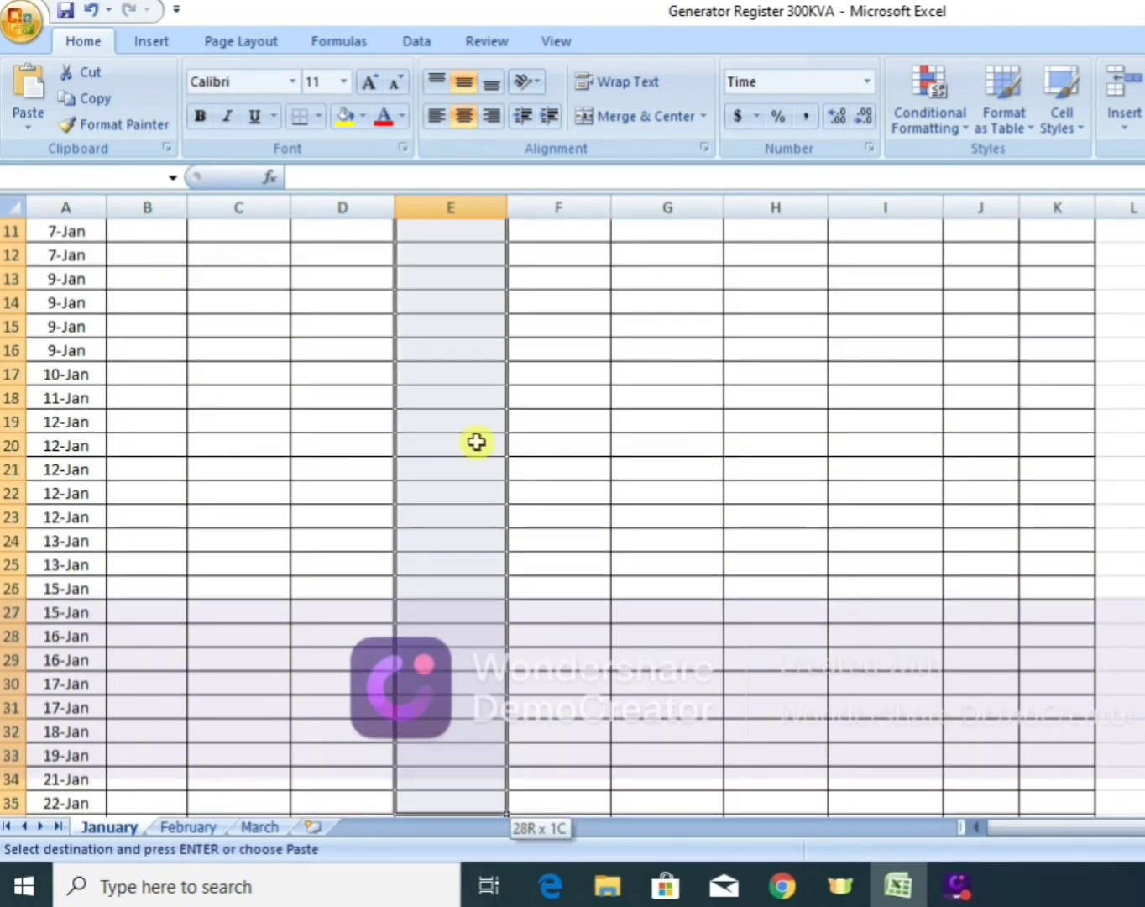
pyautogui.hotkey('shift', 'Down')
pyautogui.hotkey('shift', 'Down')
pyautogui.hotkey('shift', 'Down')
pyautogui.hotkey('shift', 'Down')
pyautogui.hotkey('shift', 'Down')
pyautogui.hotkey('shift', 'Down')
pyautogui.hotkey('shift', 'Down')
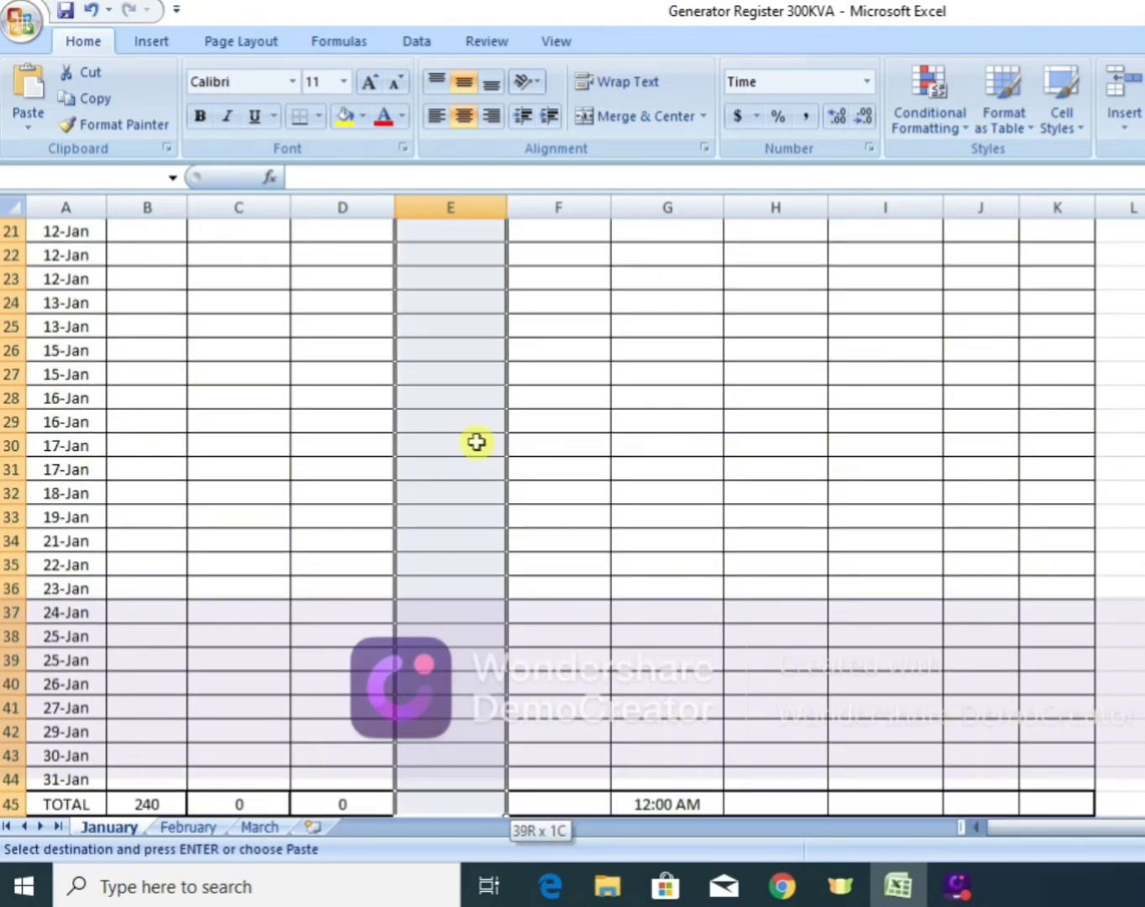
pyautogui.hotkey('shift', 'Up')
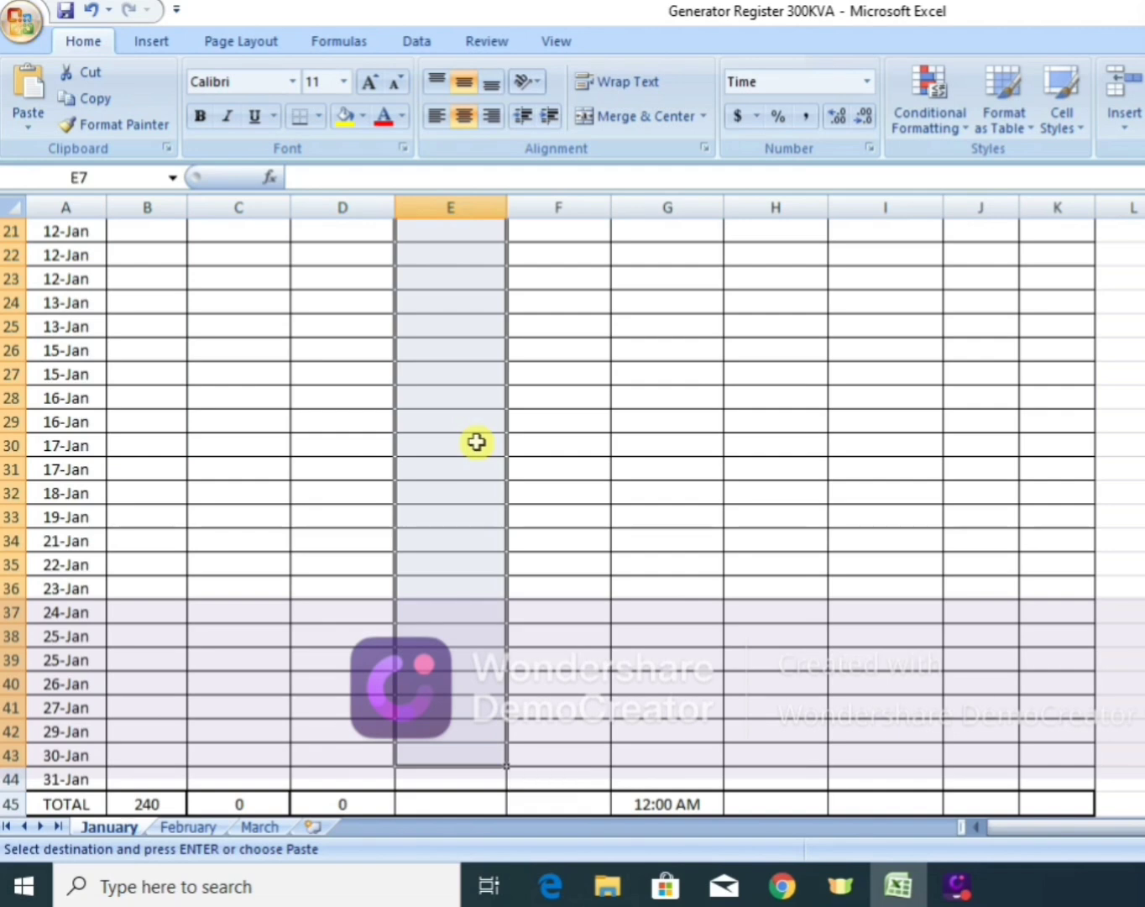
pyautogui.press('Return')
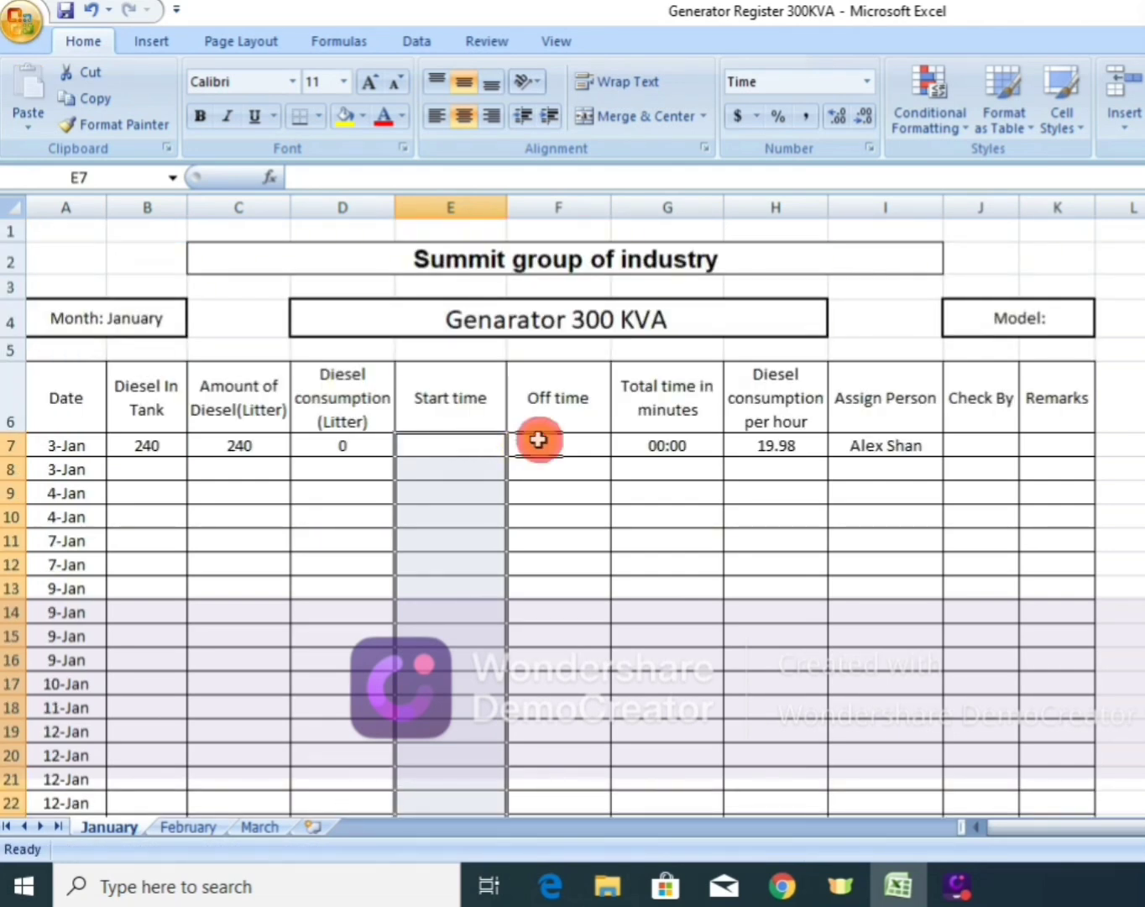
# Format the first Off time cell, F7, with the Time number format 1:30 PM.
pyautogui.click(539, 441)
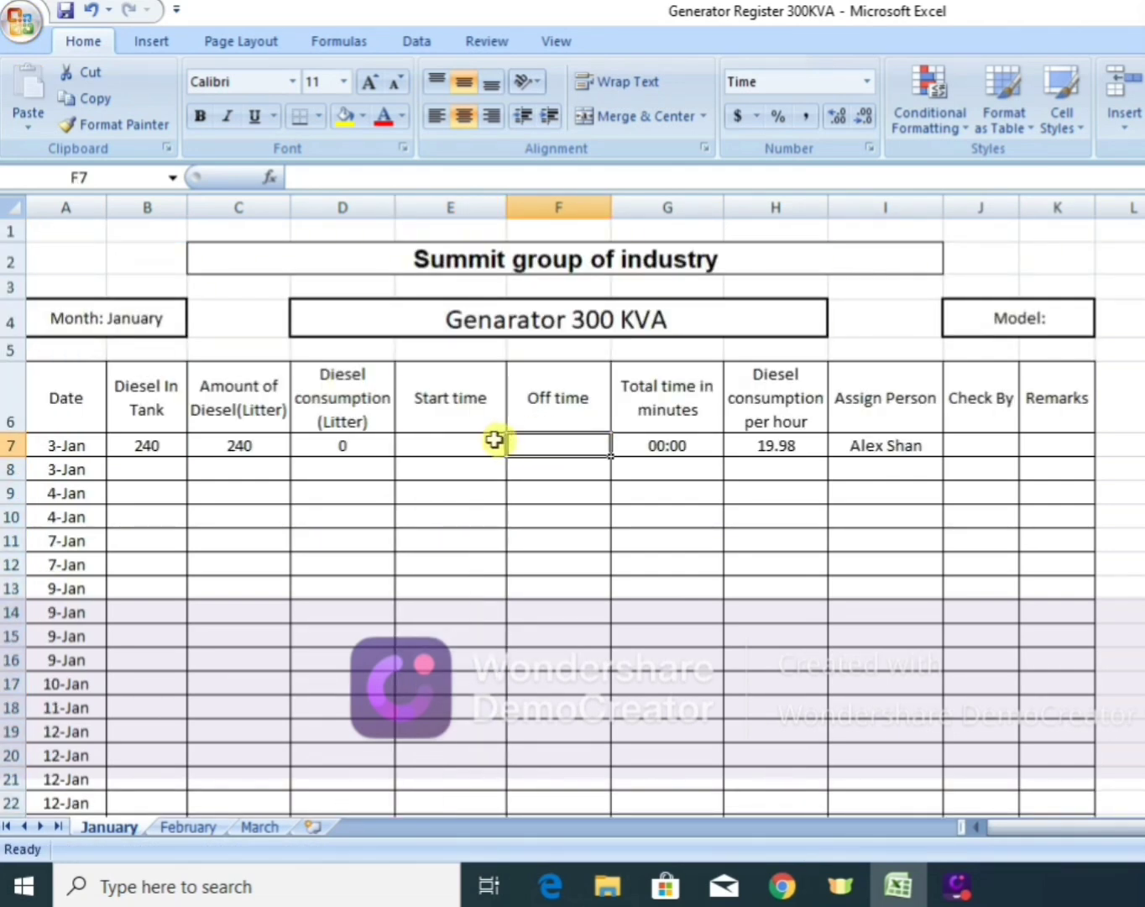
pyautogui.rightClick(537, 443)
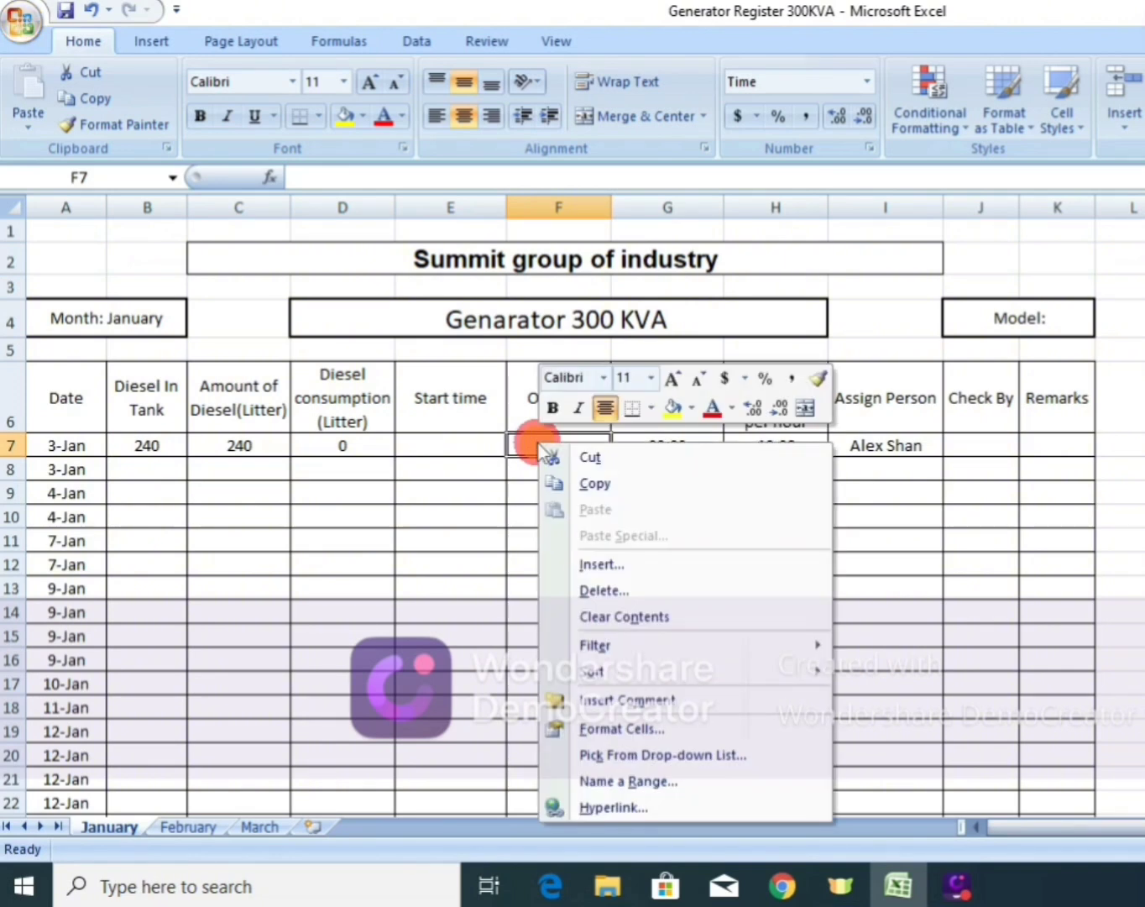
pyautogui.click(622, 730)
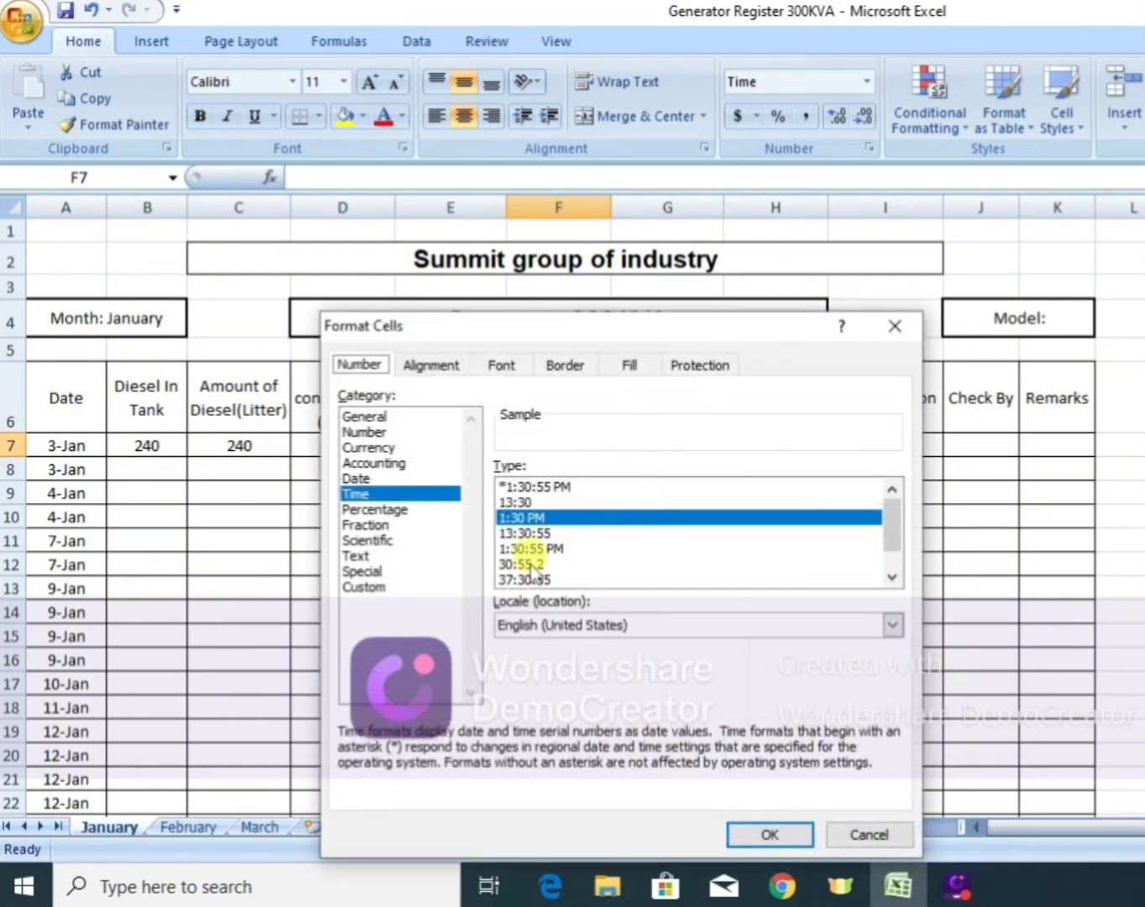
pyautogui.click(527, 515)
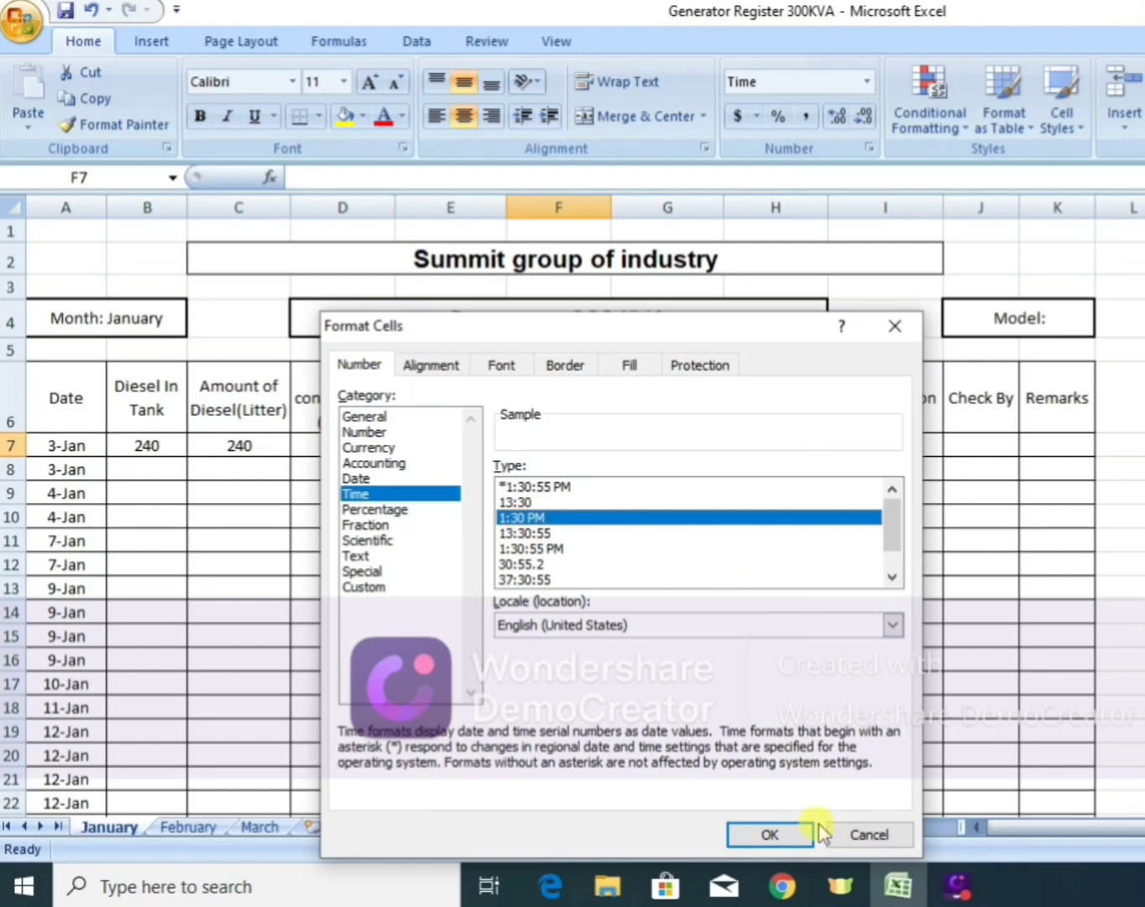
pyautogui.click(792, 831)
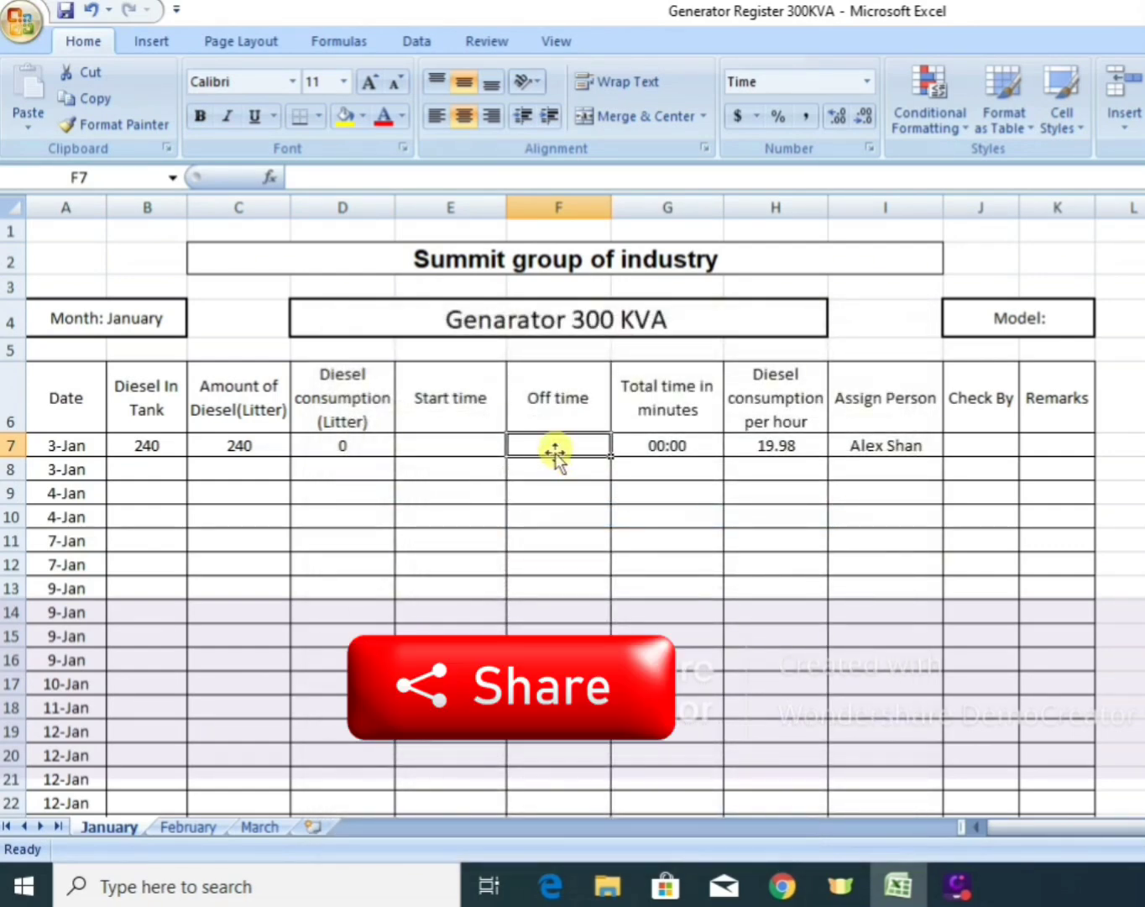
# Copy the time-formatted cell F7 down the Off time column over the range F7:F44.
pyautogui.hotkey('ctrl', 'c')
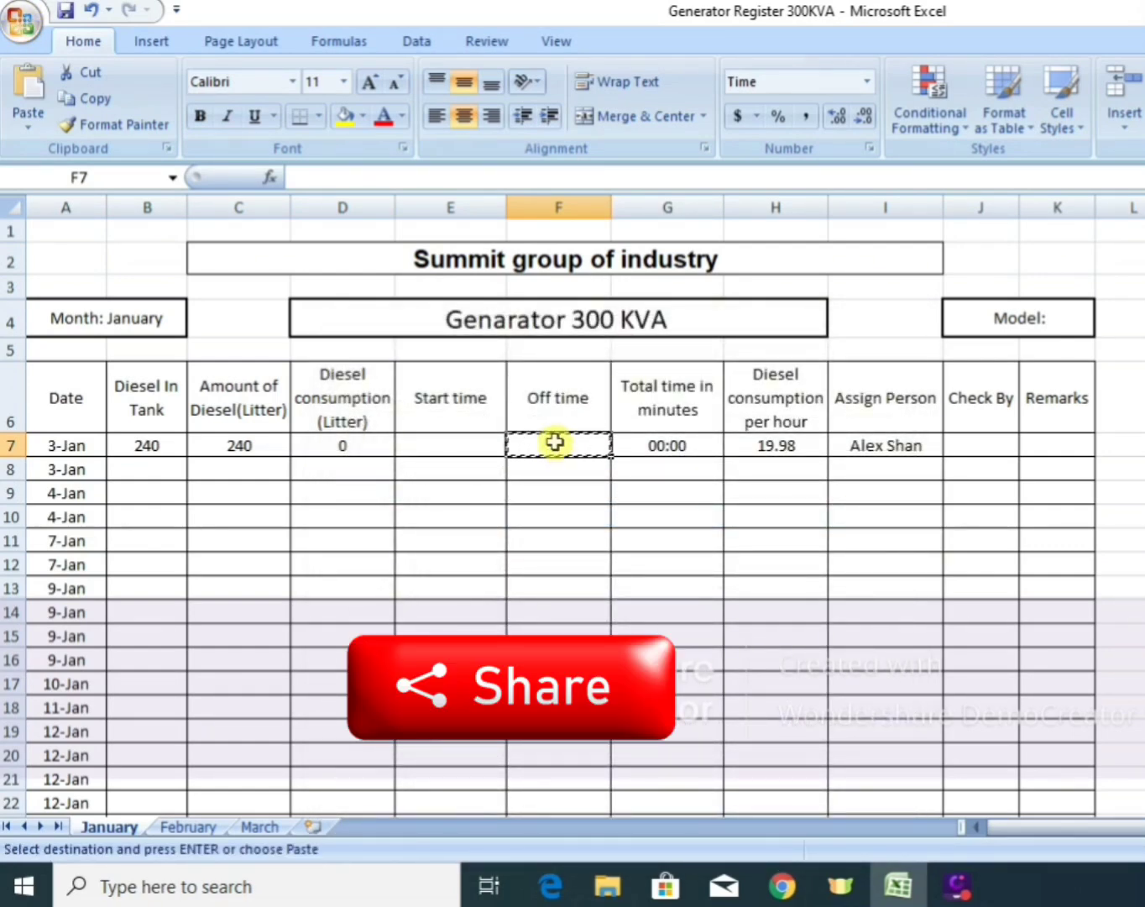
pyautogui.hotkey('shift', 'Down')
pyautogui.hotkey('shift', 'Down')
pyautogui.hotkey('shift', 'Down')
pyautogui.hotkey('shift', 'Down')
pyautogui.hotkey('shift', 'Down')
pyautogui.hotkey('shift', 'Down')
pyautogui.hotkey('shift', 'Down')
pyautogui.hotkey('shift', 'Down')
pyautogui.hotkey('shift', 'Down')
pyautogui.hotkey('shift', 'Down')
pyautogui.hotkey('shift', 'Down')
pyautogui.hotkey('shift', 'Down')
pyautogui.hotkey('shift', 'Down')
pyautogui.hotkey('shift', 'Down')
pyautogui.hotkey('shift', 'Down')
pyautogui.hotkey('shift', 'Down')
pyautogui.hotkey('shift', 'Down')
pyautogui.hotkey('shift', 'Down')
pyautogui.hotkey('shift', 'Down')
pyautogui.hotkey('shift', 'Down')
pyautogui.hotkey('shift', 'Down')
pyautogui.hotkey('shift', 'Down')
pyautogui.hotkey('shift', 'Down')
pyautogui.hotkey('shift', 'Down')
pyautogui.hotkey('shift', 'Down')
pyautogui.hotkey('shift', 'Down')
pyautogui.hotkey('shift', 'Down')
pyautogui.hotkey('shift', 'Down')
pyautogui.hotkey('shift', 'Down')
pyautogui.hotkey('shift', 'Down')
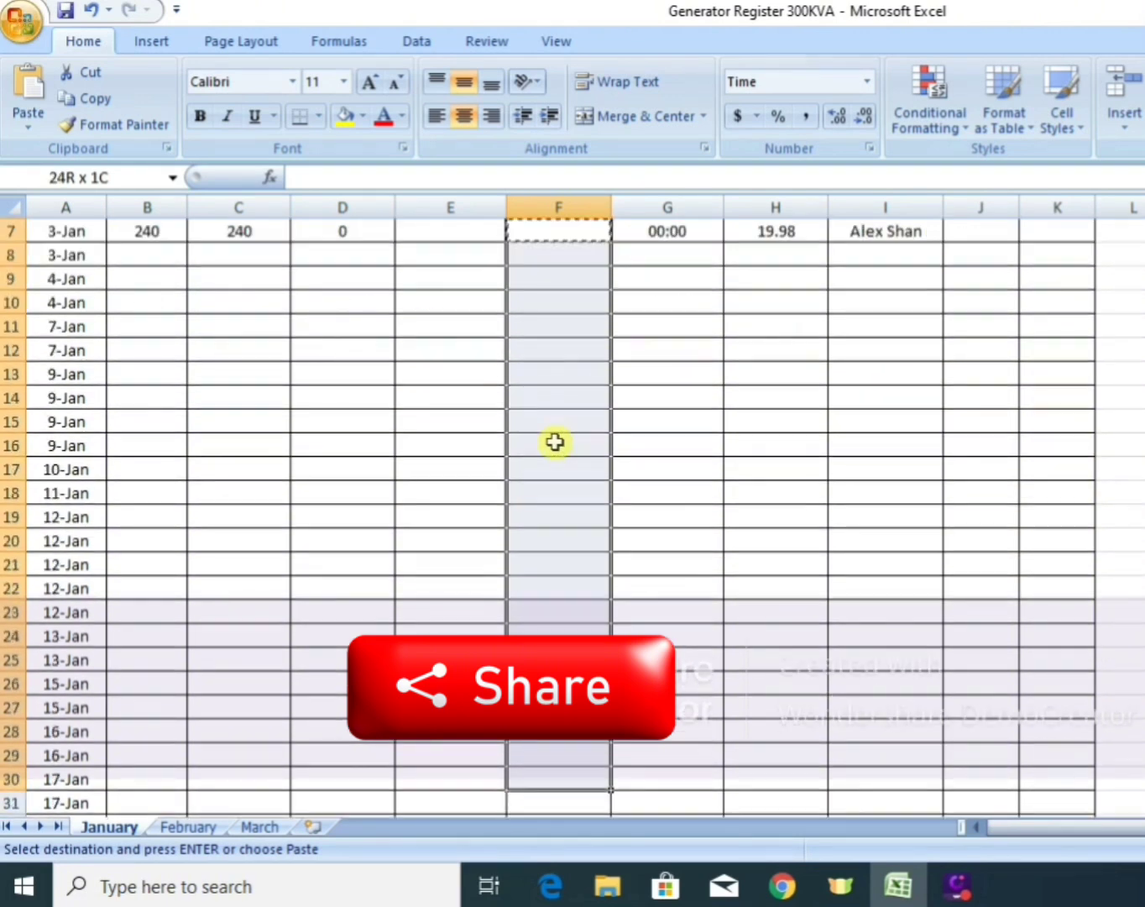
pyautogui.hotkey('shift', 'Down')
pyautogui.hotkey('shift', 'Down')
pyautogui.hotkey('shift', 'Down')
pyautogui.hotkey('shift', 'Down')
pyautogui.hotkey('shift', 'Down')
pyautogui.hotkey('shift', 'Down')
pyautogui.hotkey('shift', 'Down')
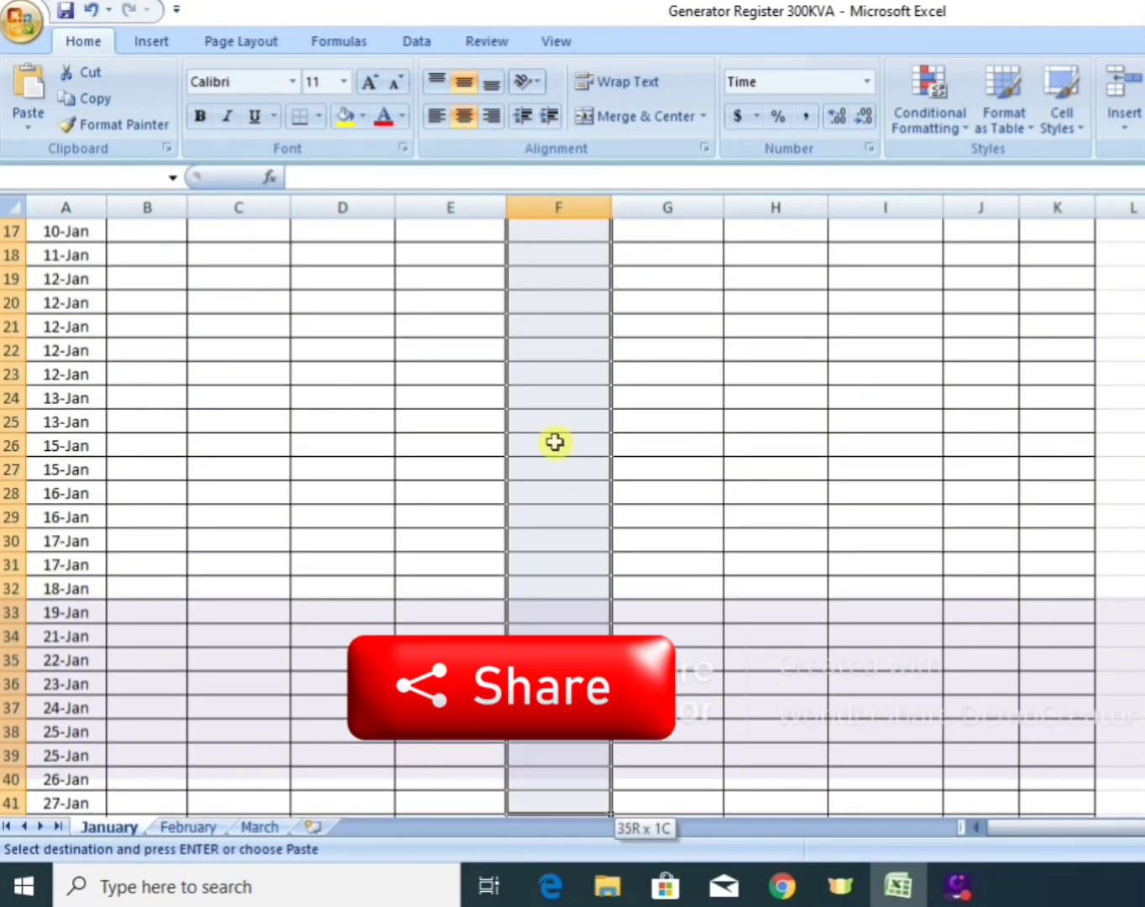
pyautogui.hotkey('shift', 'Up')
pyautogui.hotkey('shift', 'Up')
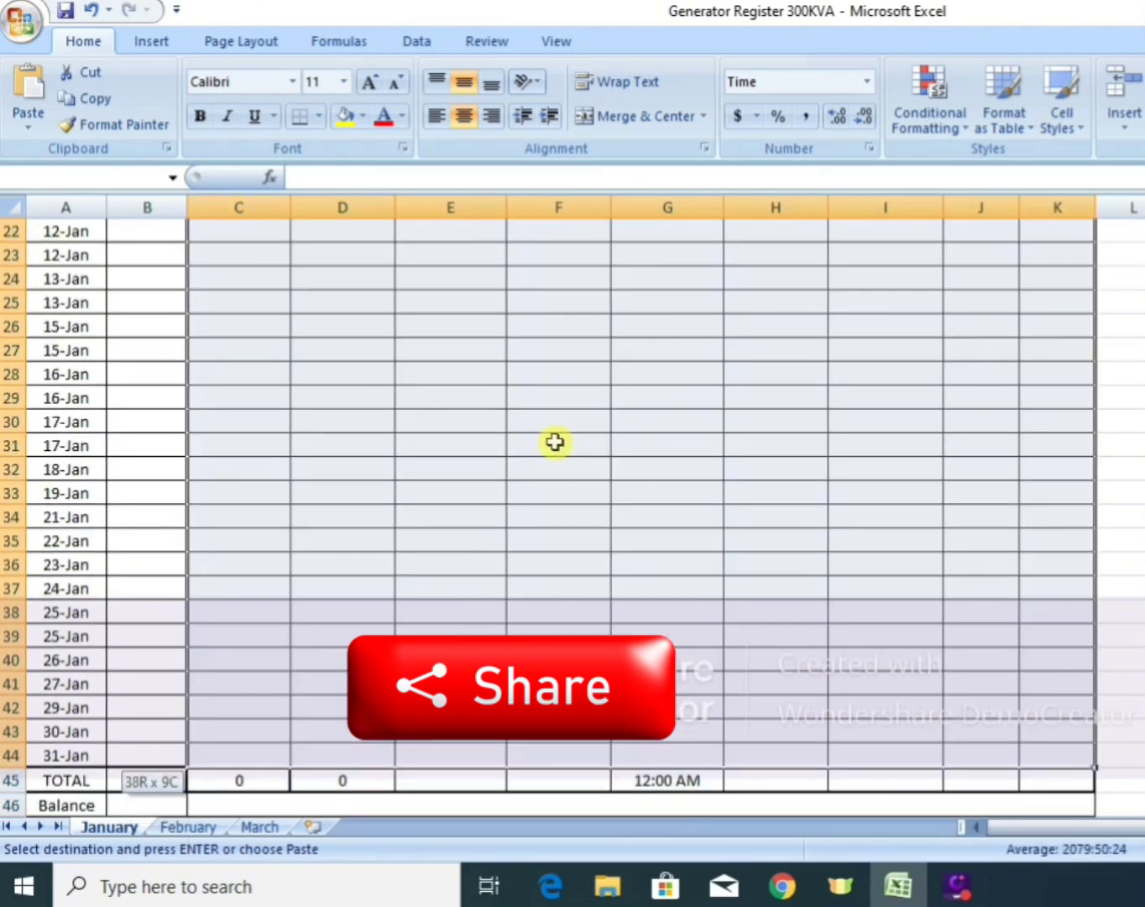
pyautogui.hotkey('shift', 'Up')
pyautogui.hotkey('shift', 'Down')
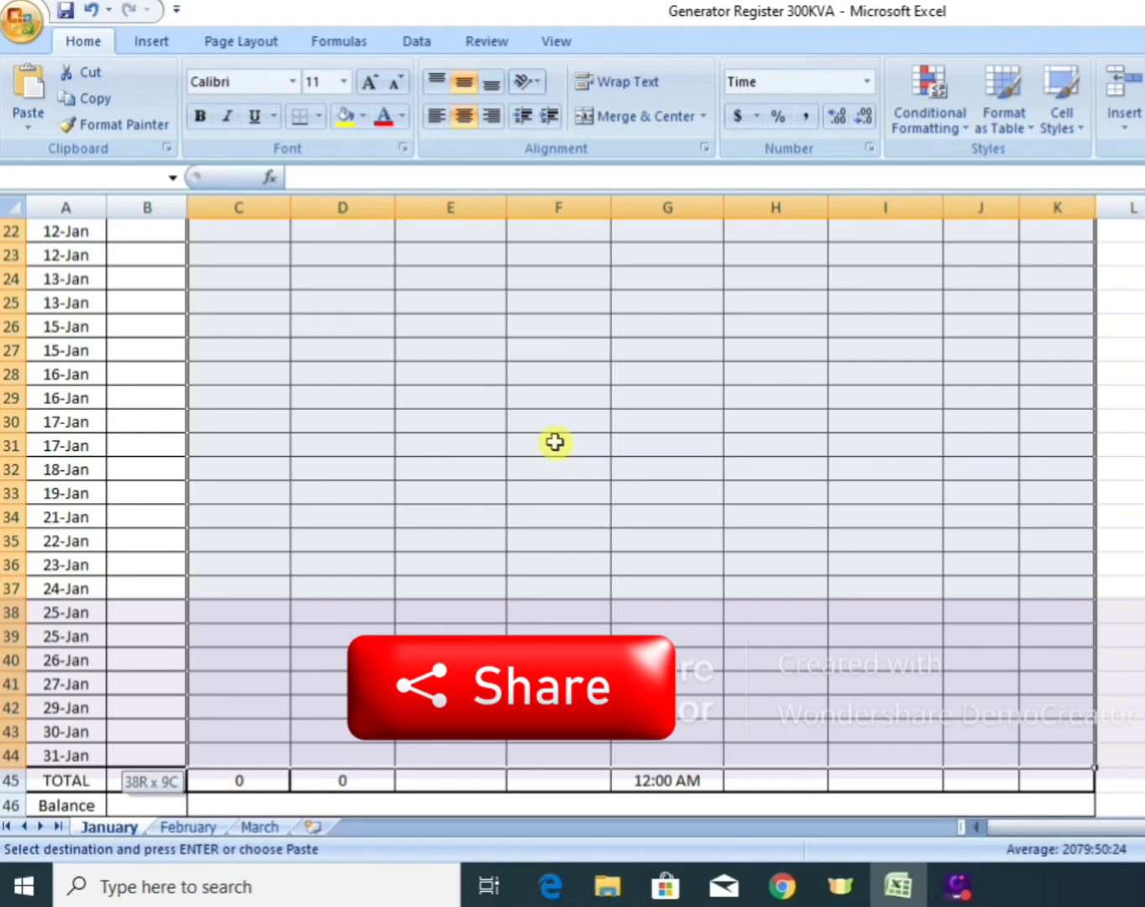
pyautogui.hotkey('shift', 'Left')
pyautogui.hotkey('shift', 'Left')
pyautogui.hotkey('shift', 'Right')
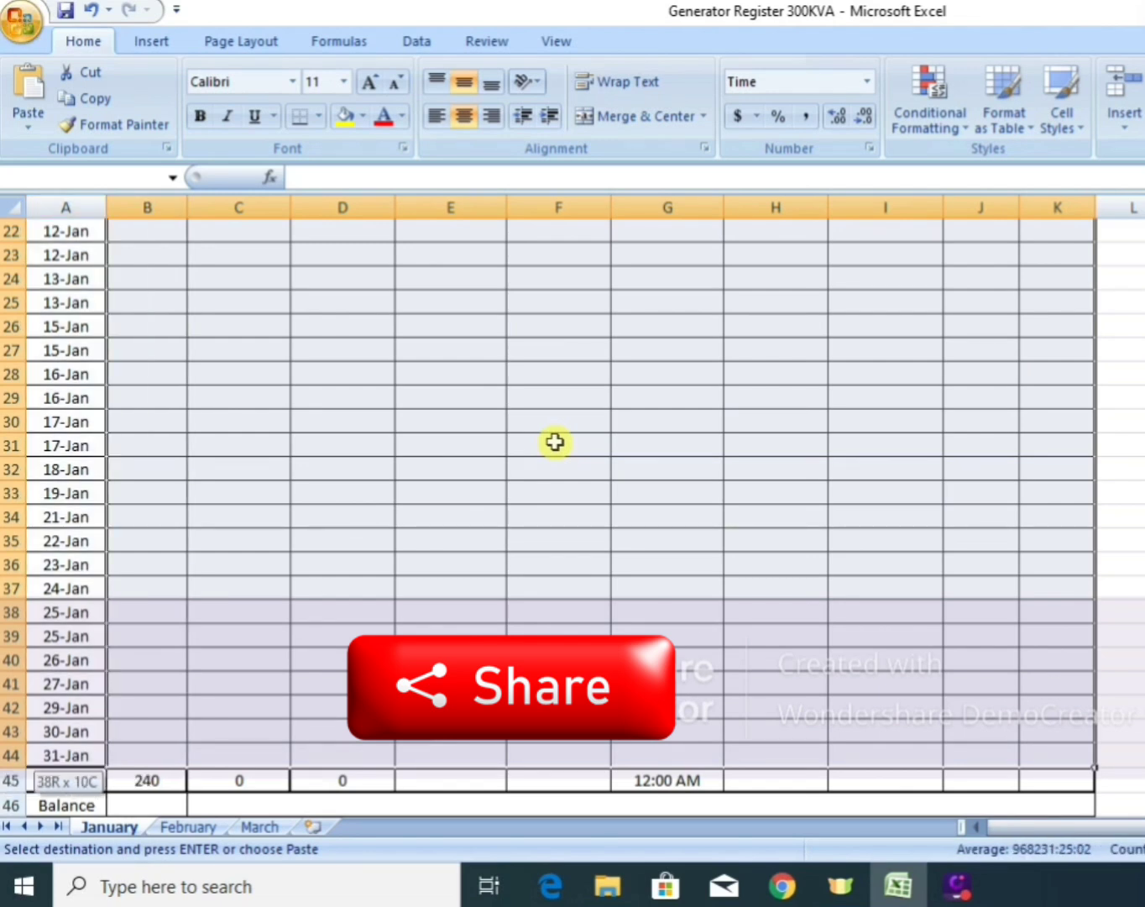
pyautogui.hotkey('shift', 'Right')
pyautogui.hotkey('shift', 'Right')
pyautogui.hotkey('shift', 'Right')
pyautogui.hotkey('shift', 'Right')
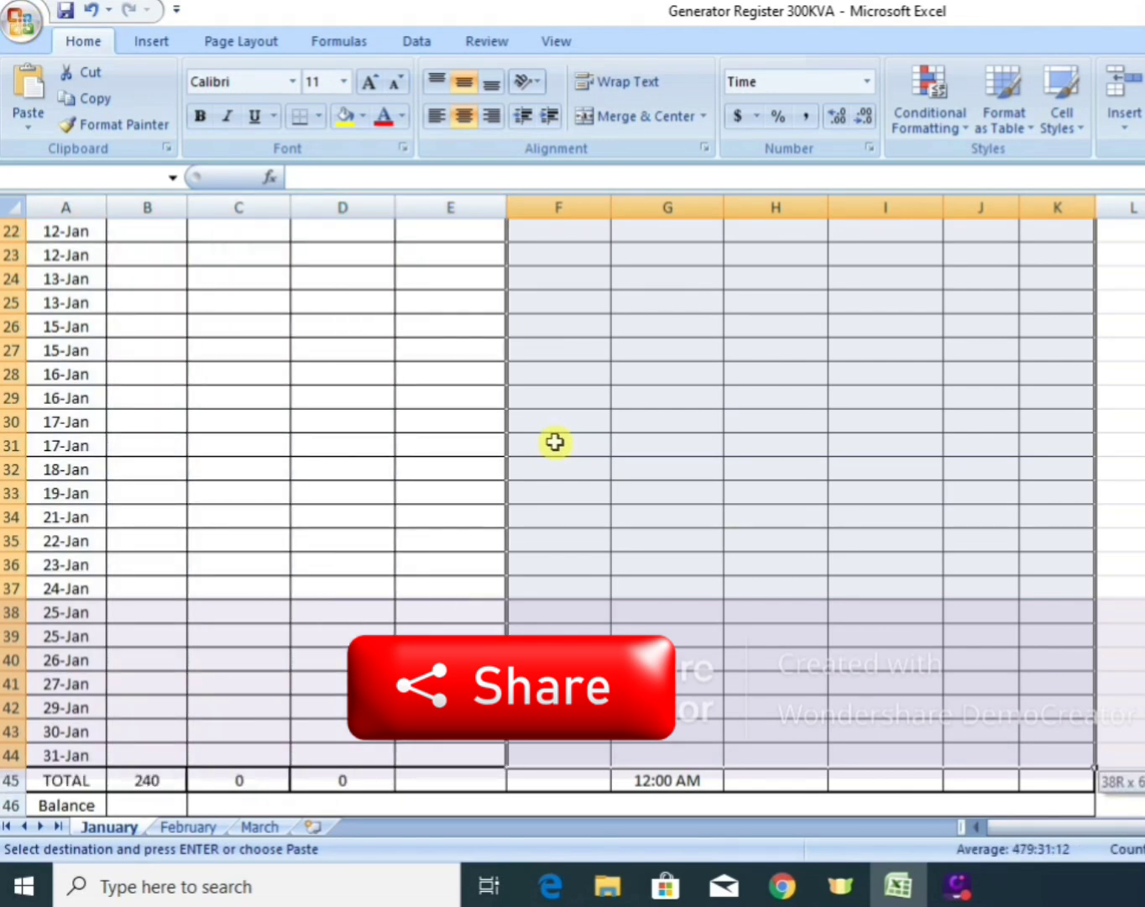
pyautogui.hotkey('shift', 'Left')
pyautogui.hotkey('shift', 'Left')
pyautogui.hotkey('shift', 'Left')
pyautogui.hotkey('shift', 'Left')
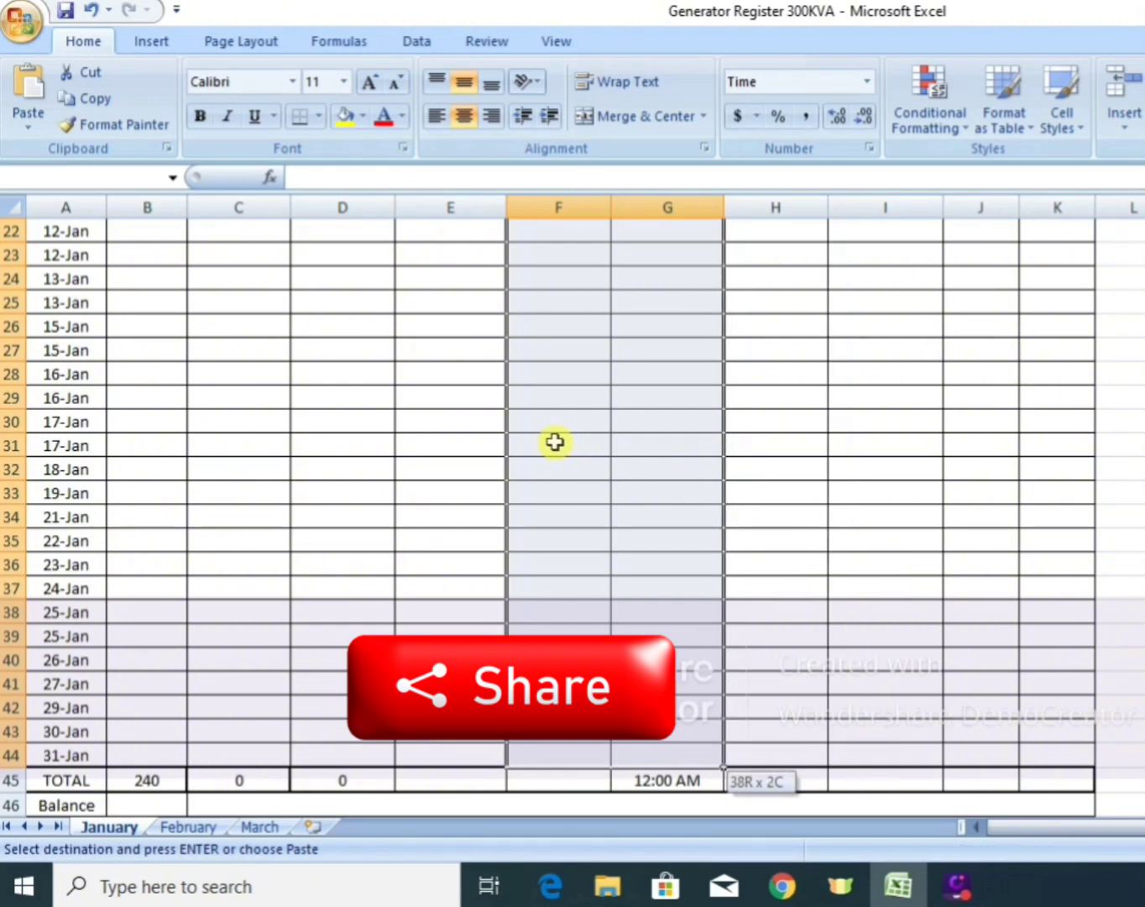
pyautogui.hotkey('shift', 'Left')
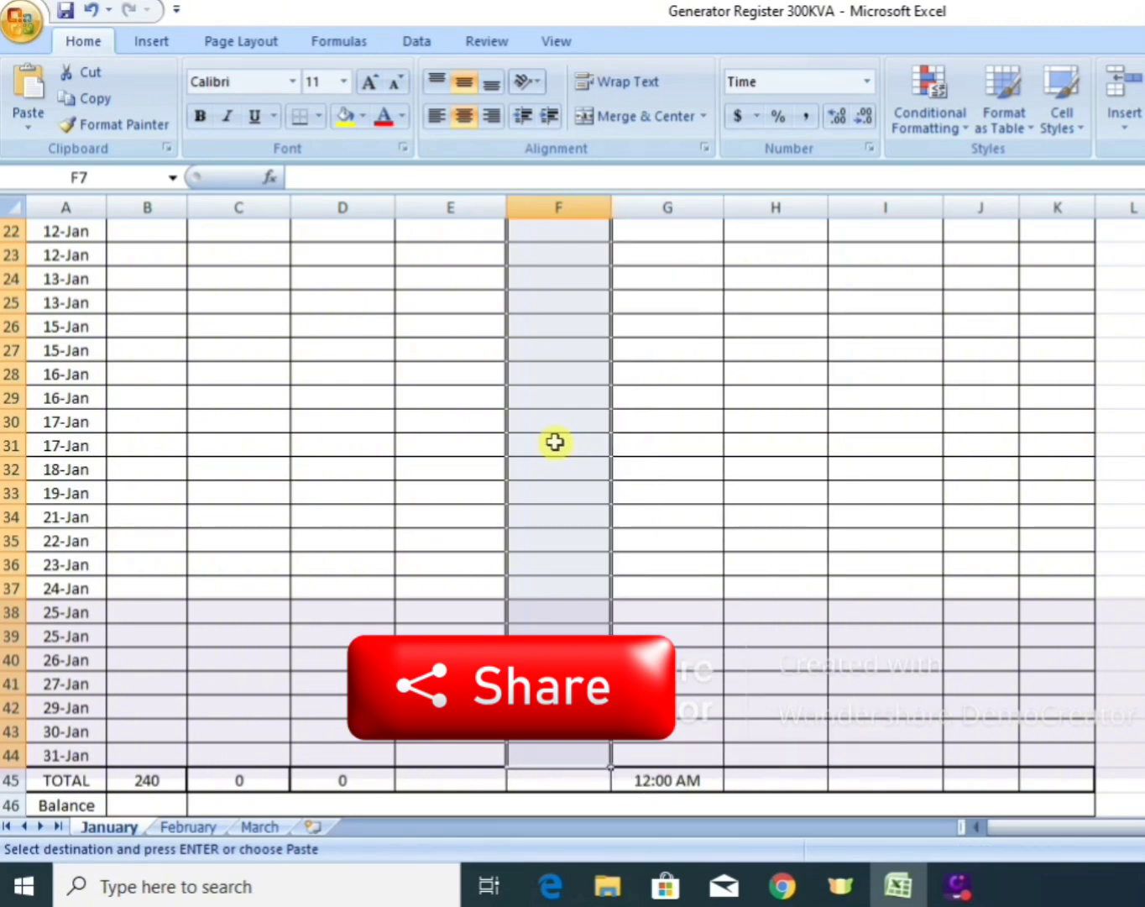
pyautogui.press('Return')
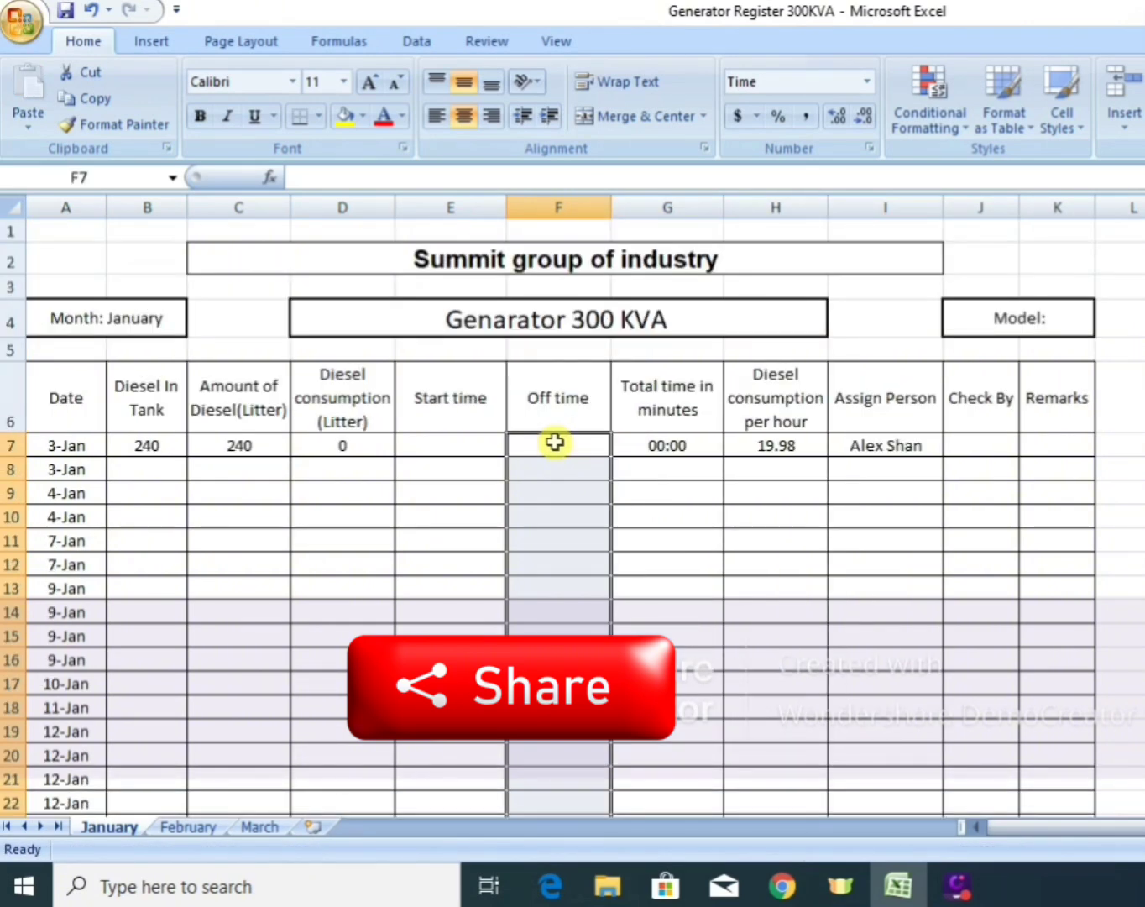
pyautogui.click(531, 530)
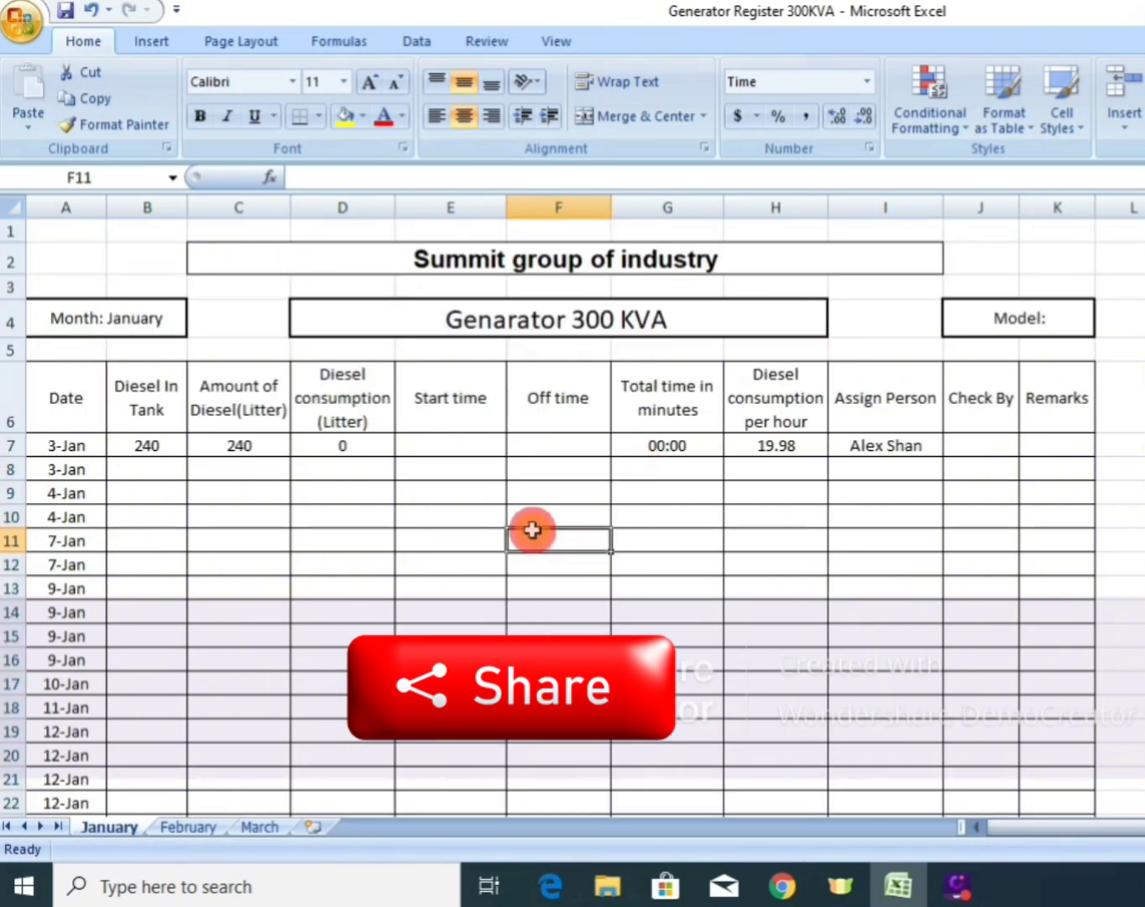
pyautogui.click(551, 446)
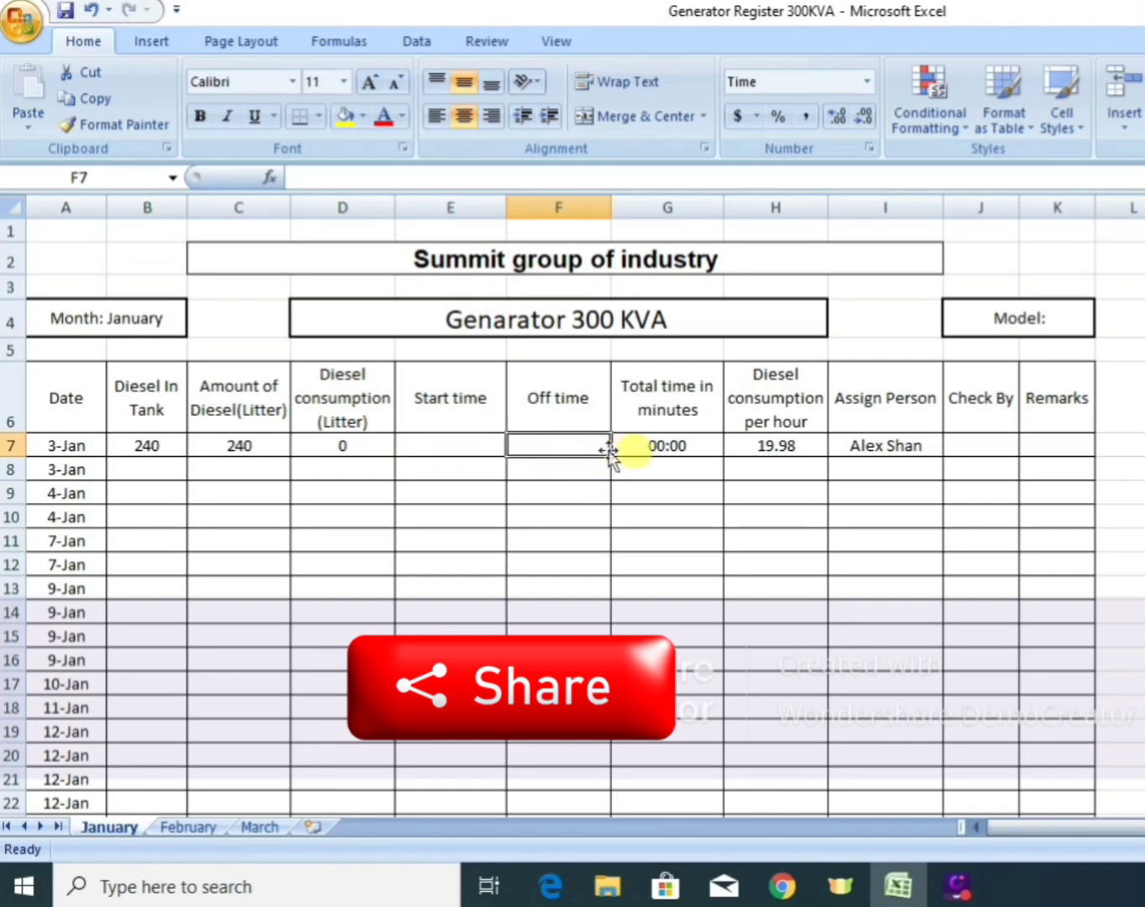
# Start a TEXT formula in the first Total time cell, G7, with the off time minus the start time, F7-E7, as its value.
pyautogui.click(641, 448)
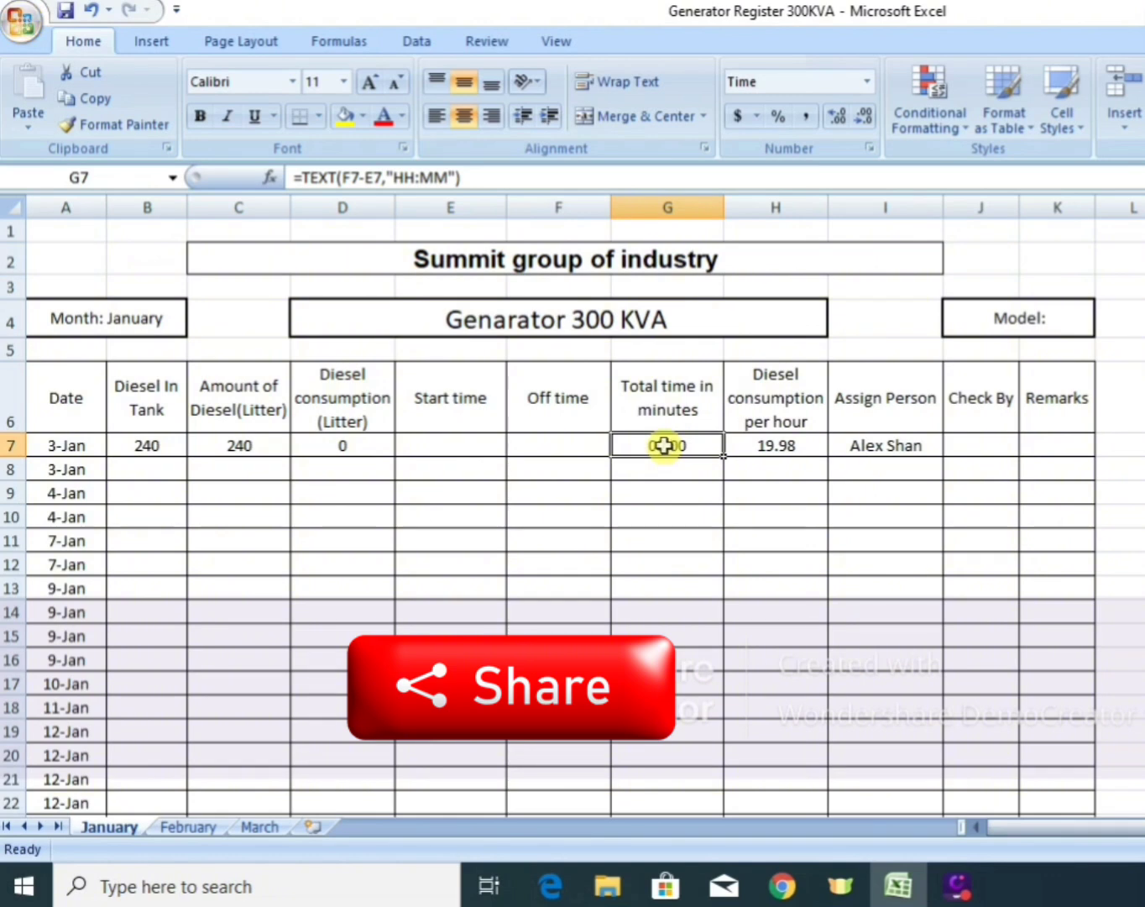
pyautogui.click(664, 445)
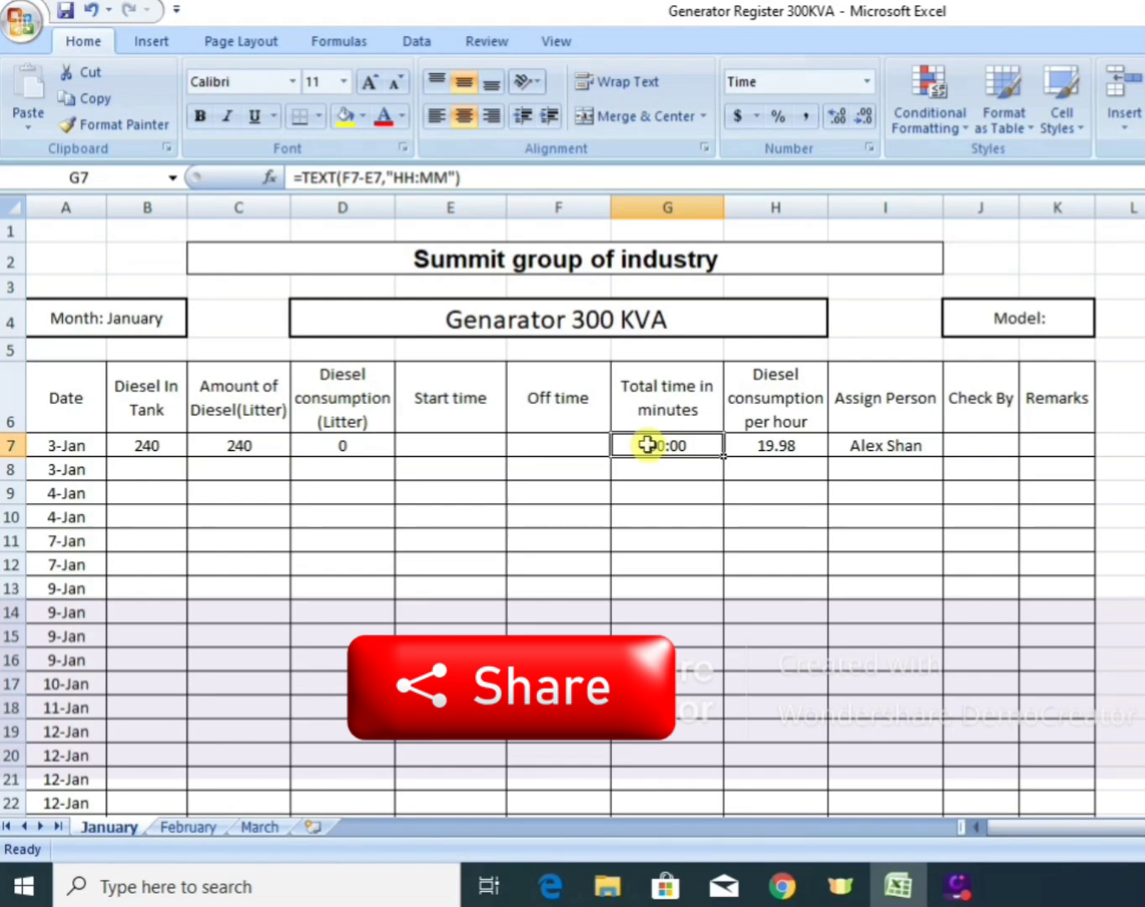
pyautogui.write('=')
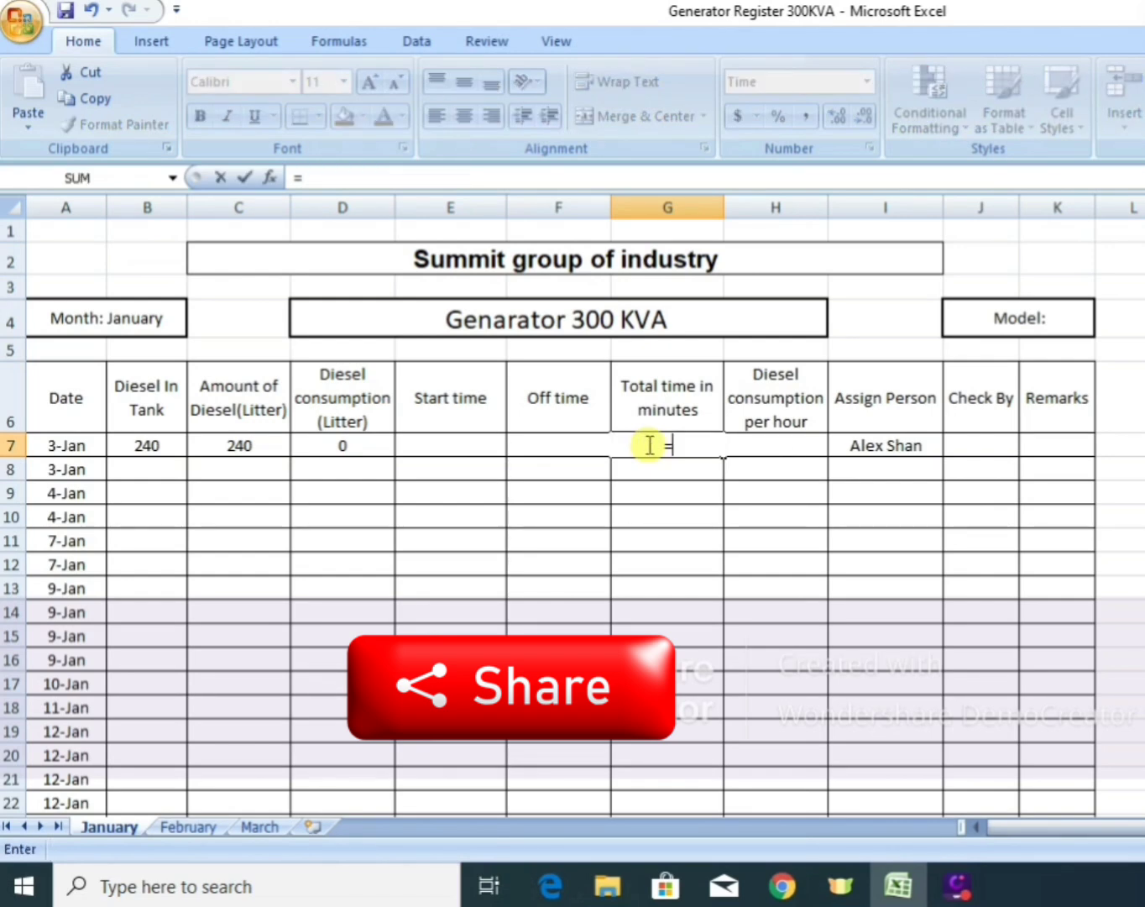
pyautogui.write('te')
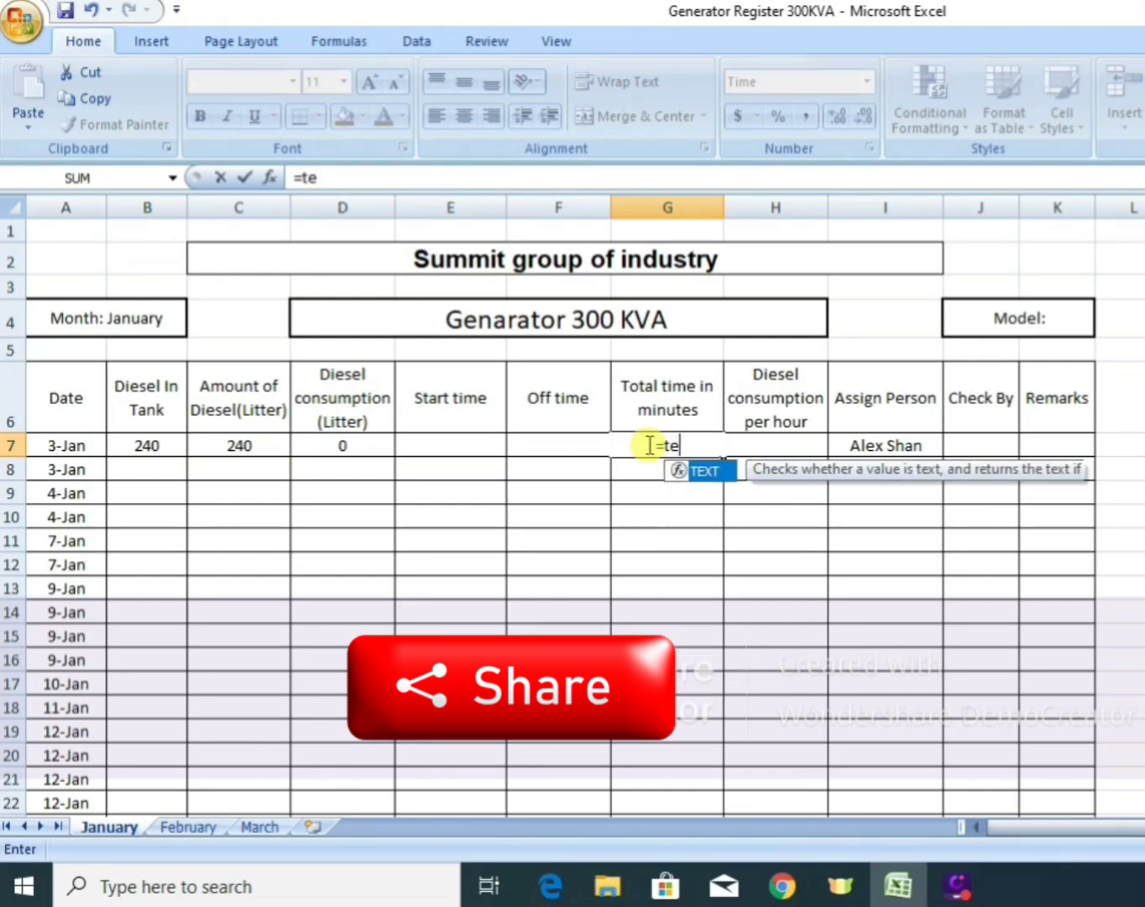
pyautogui.write('xt')
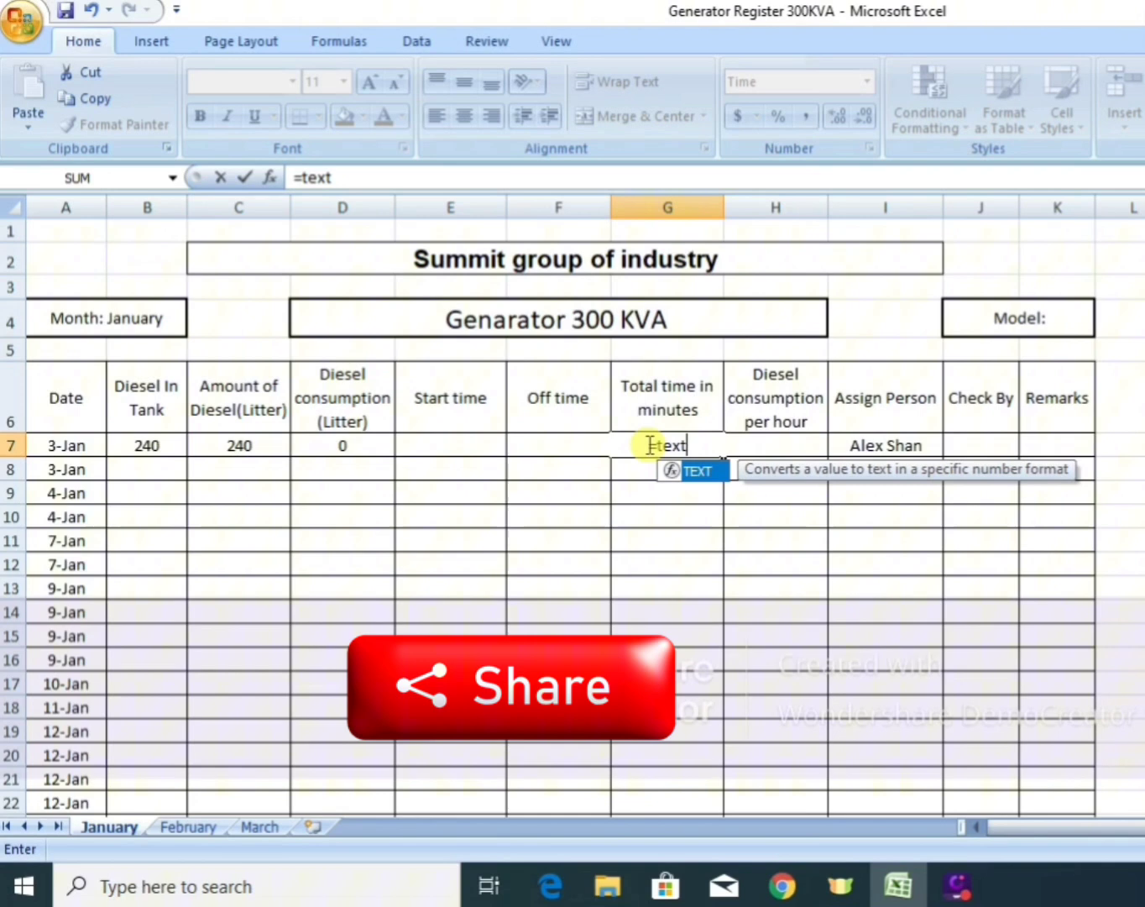
pyautogui.doubleClick(708, 477)
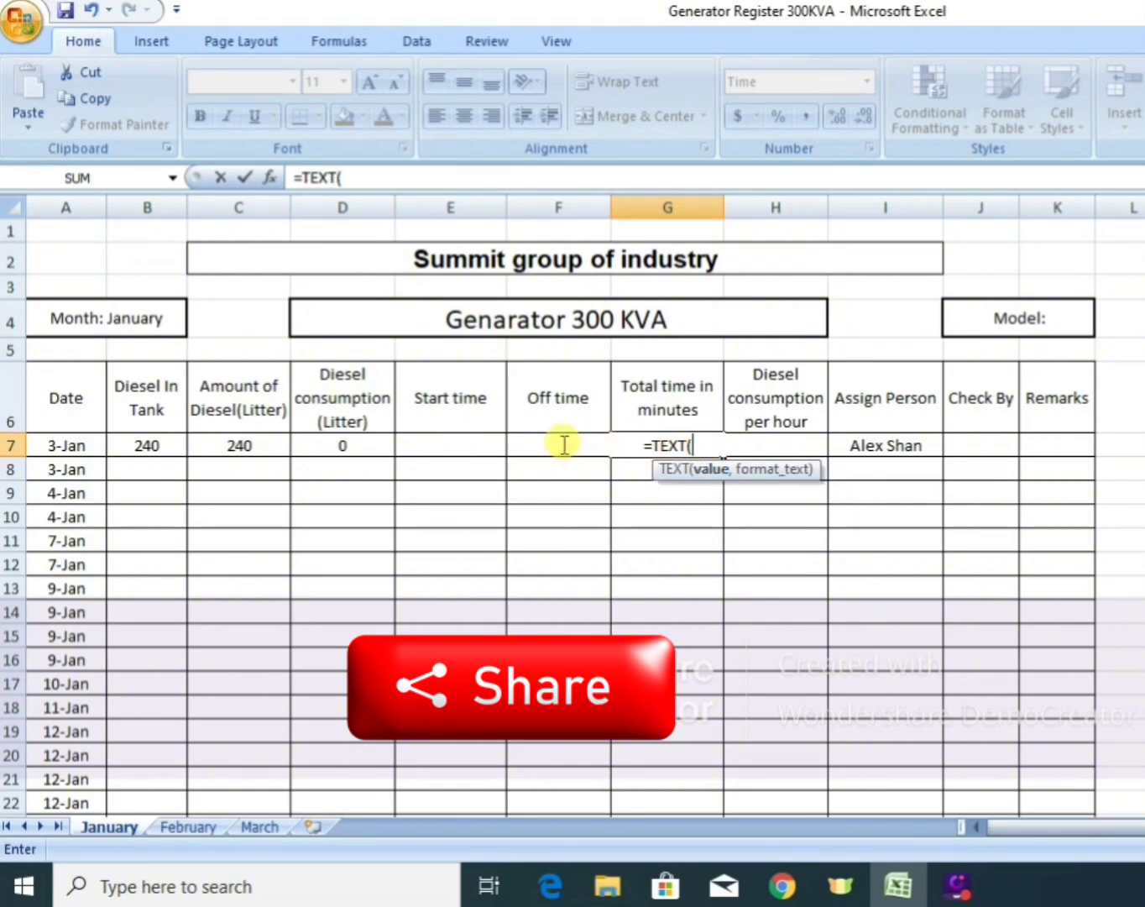
pyautogui.press('F2')
pyautogui.press('Home')
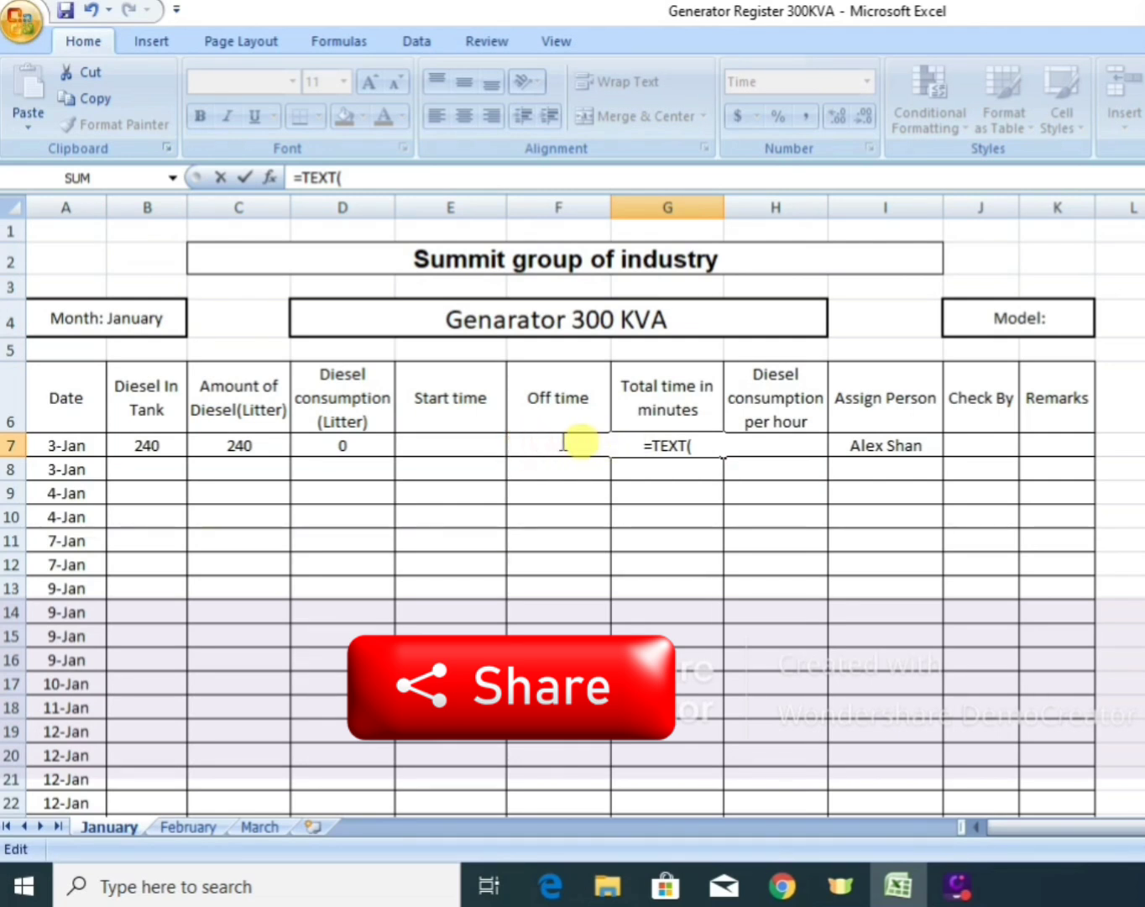
pyautogui.click(696, 447)
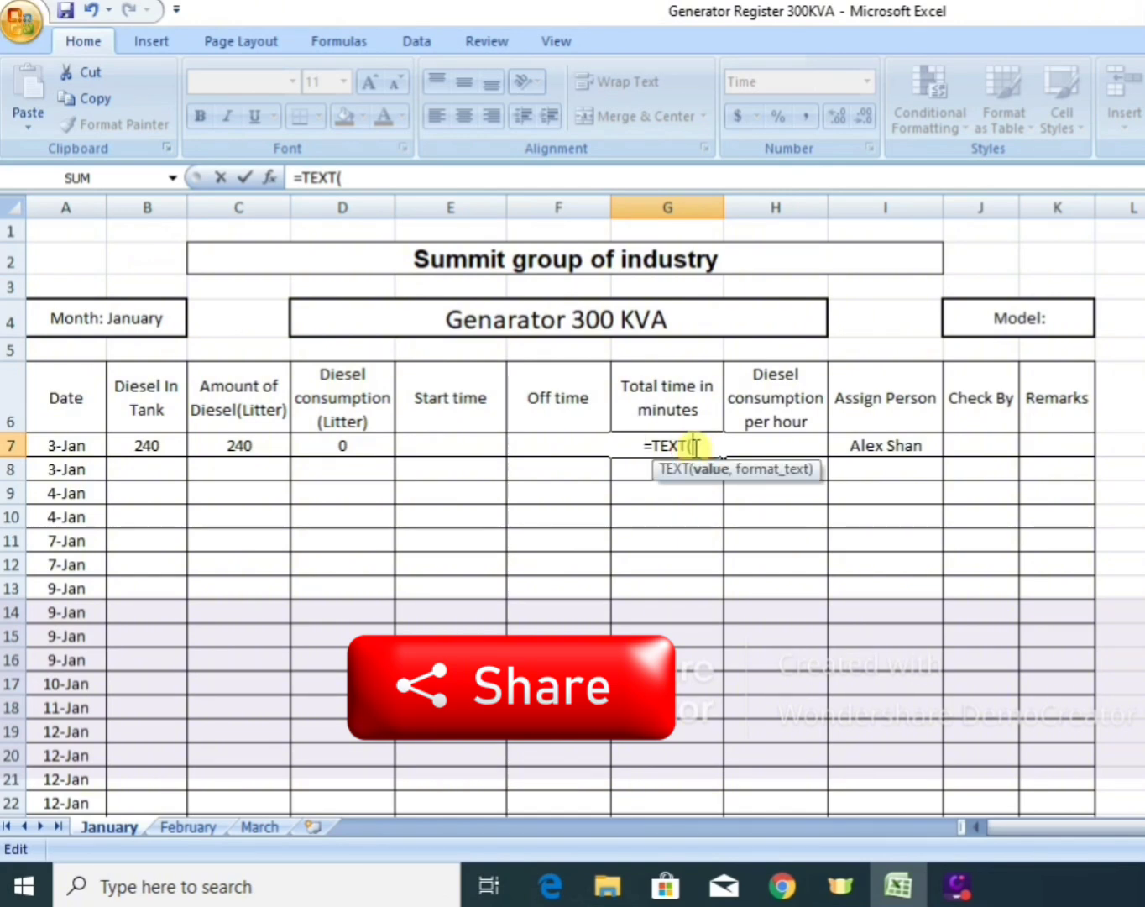
pyautogui.write('F')
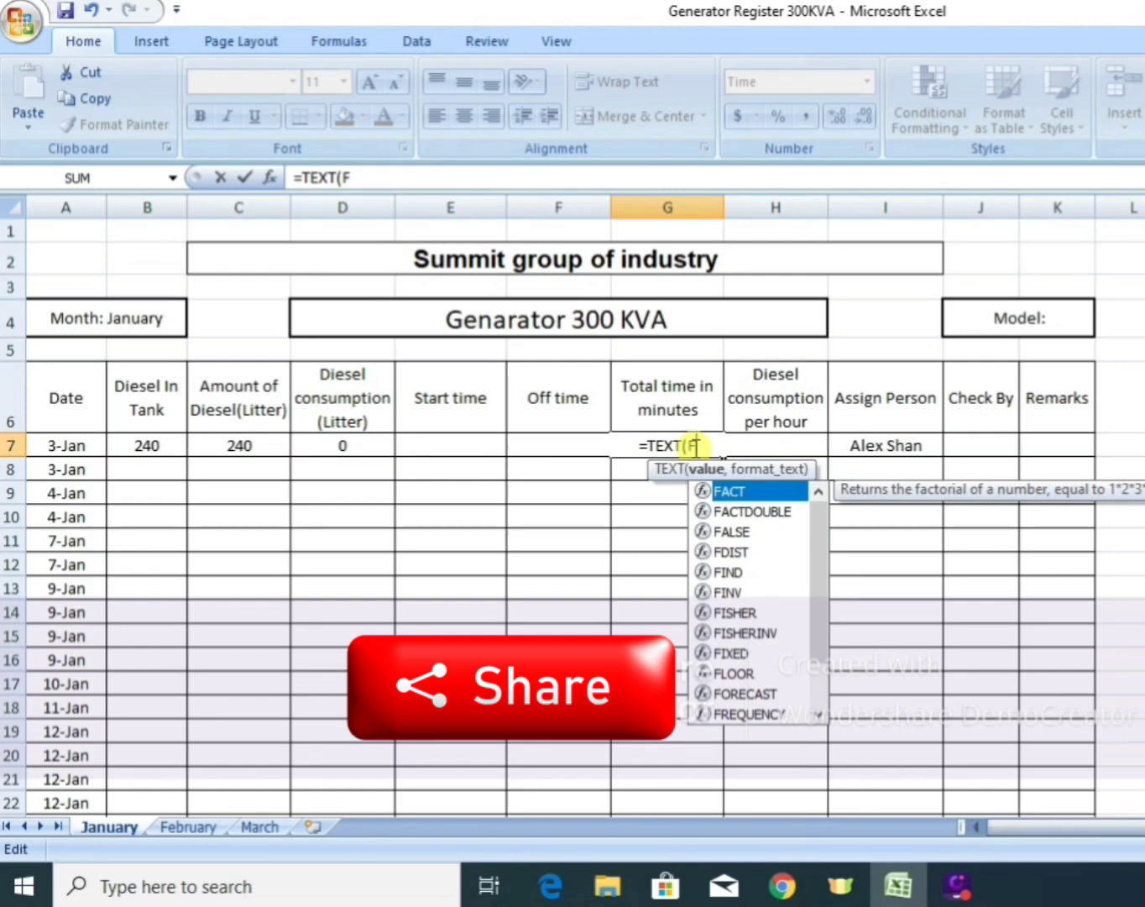
pyautogui.write('7')
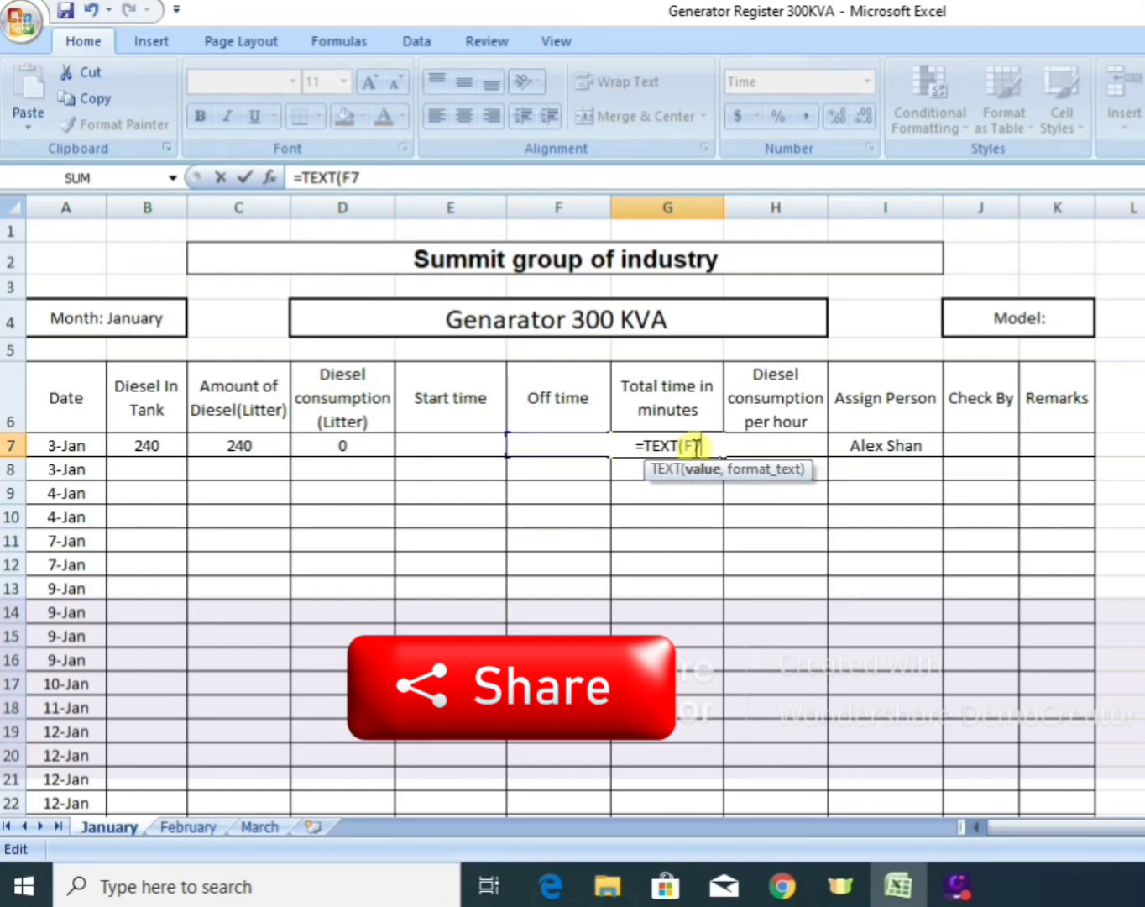
pyautogui.write('-')
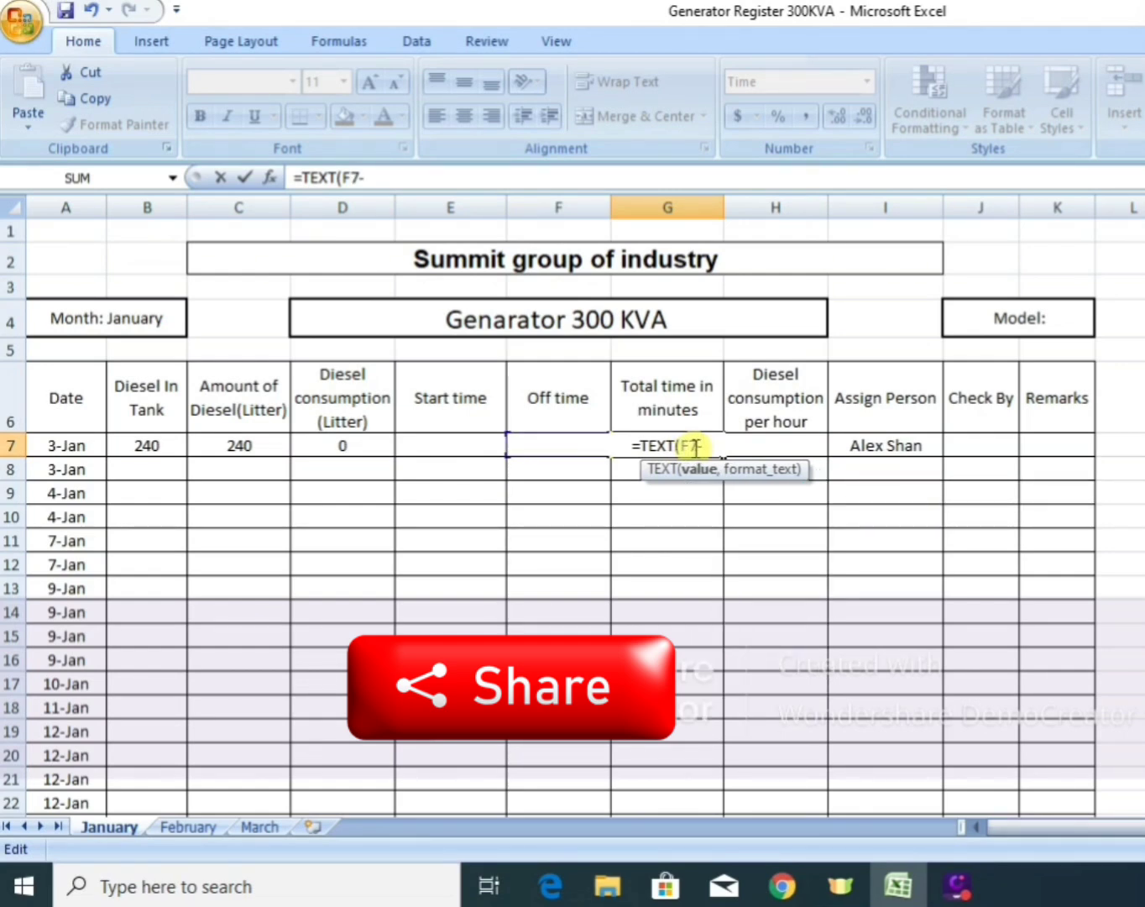
pyautogui.click(434, 446)
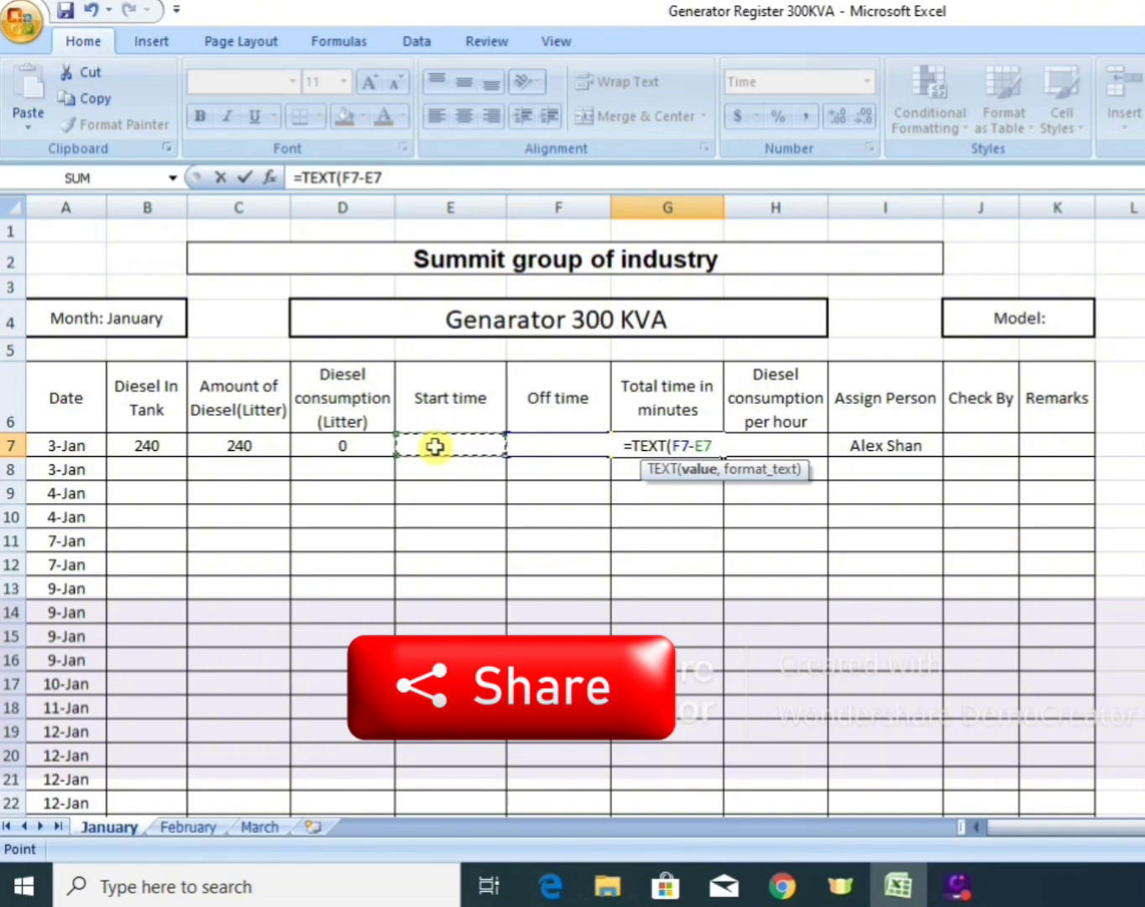
# Complete the G7 formula with the format text "HH:MM" so that it reads =TEXT(F7-E7,"HH:MM").
pyautogui.write(',')
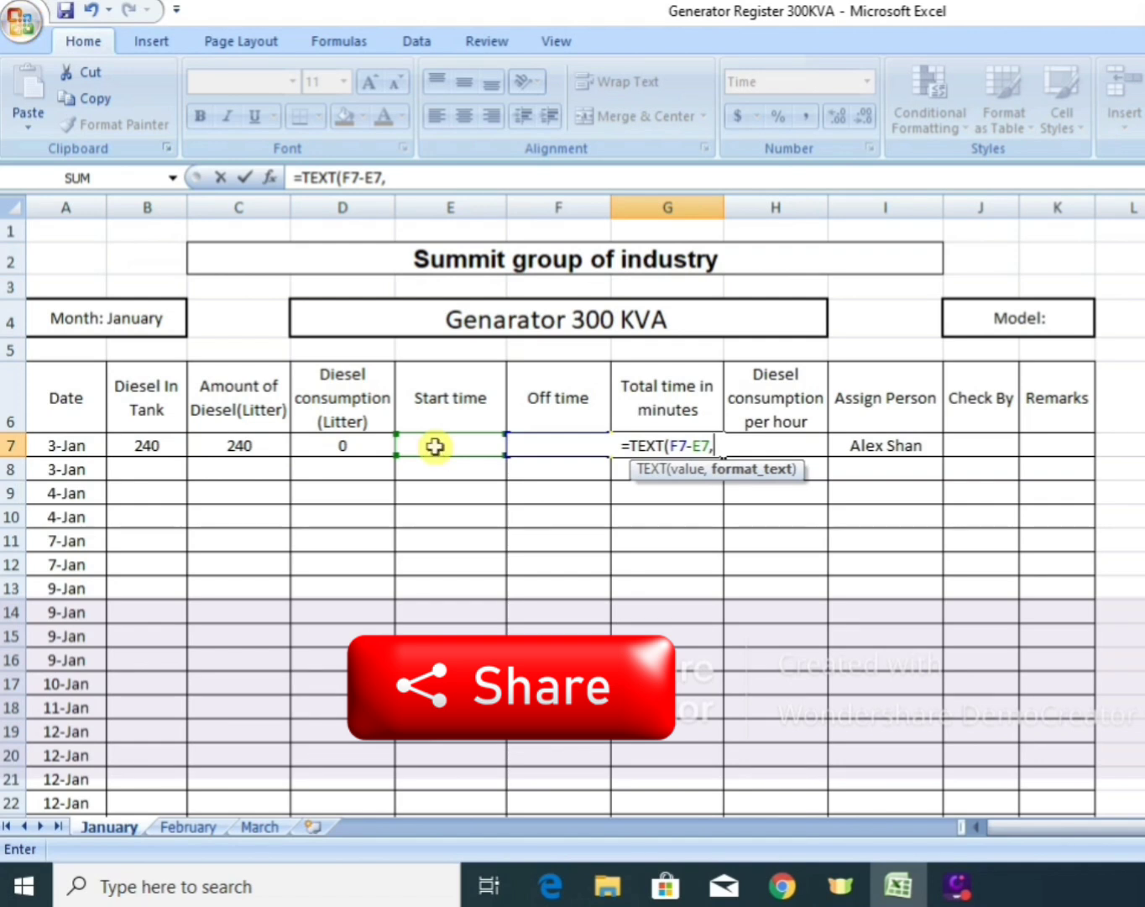
pyautogui.write('"')
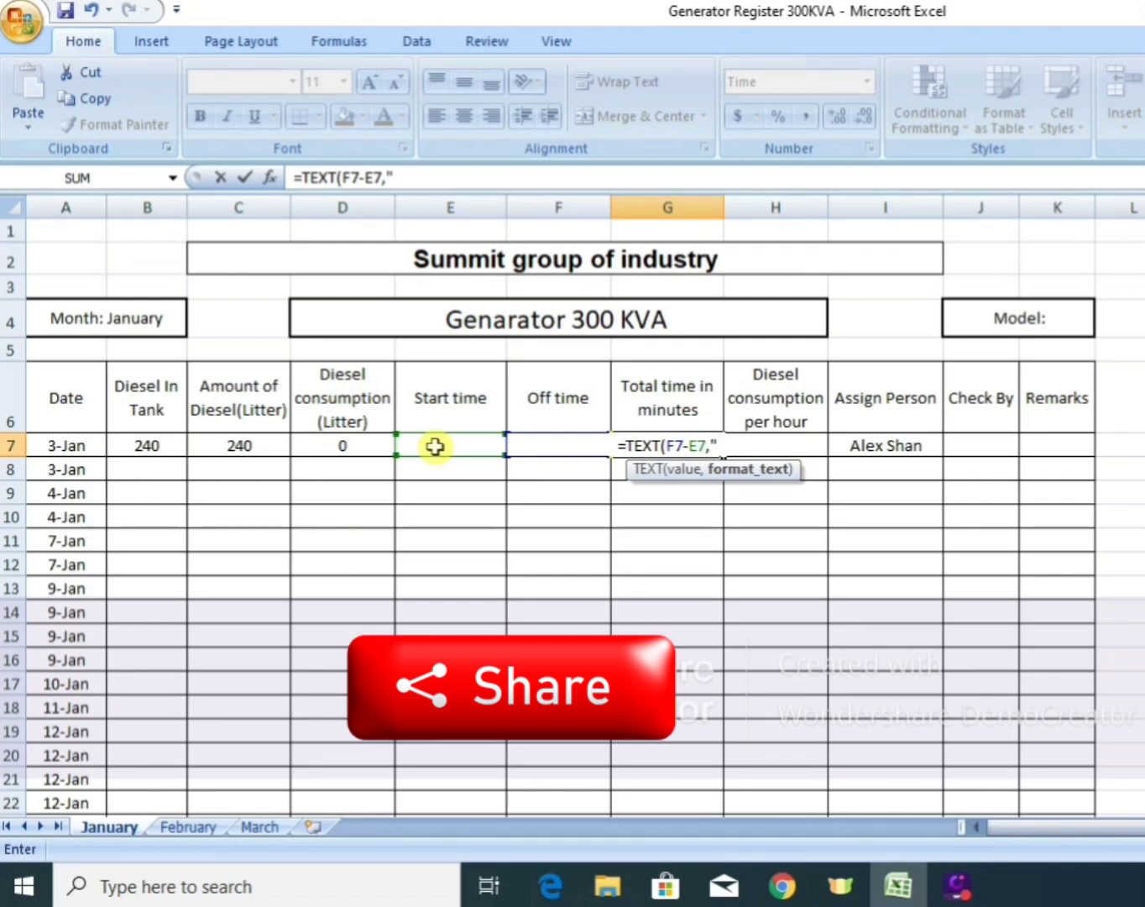
pyautogui.write('H')
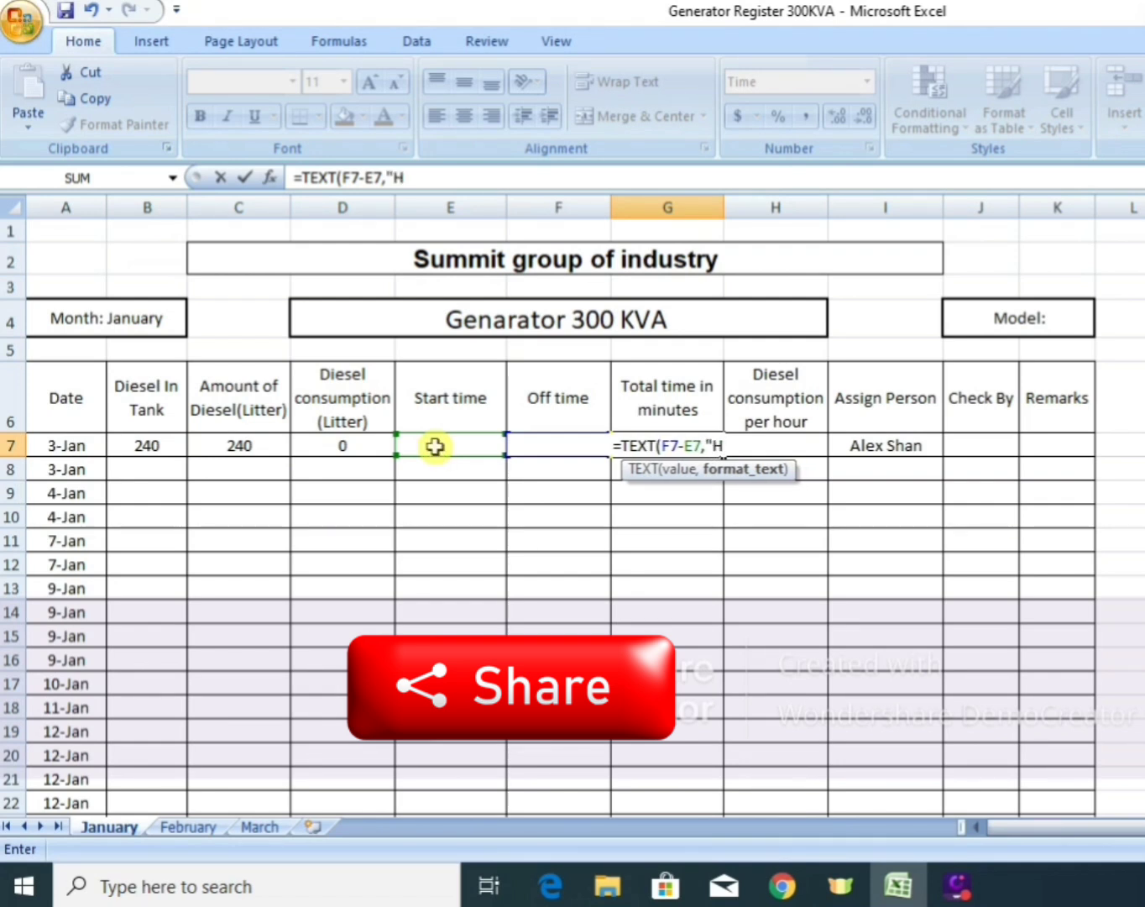
pyautogui.write('H')
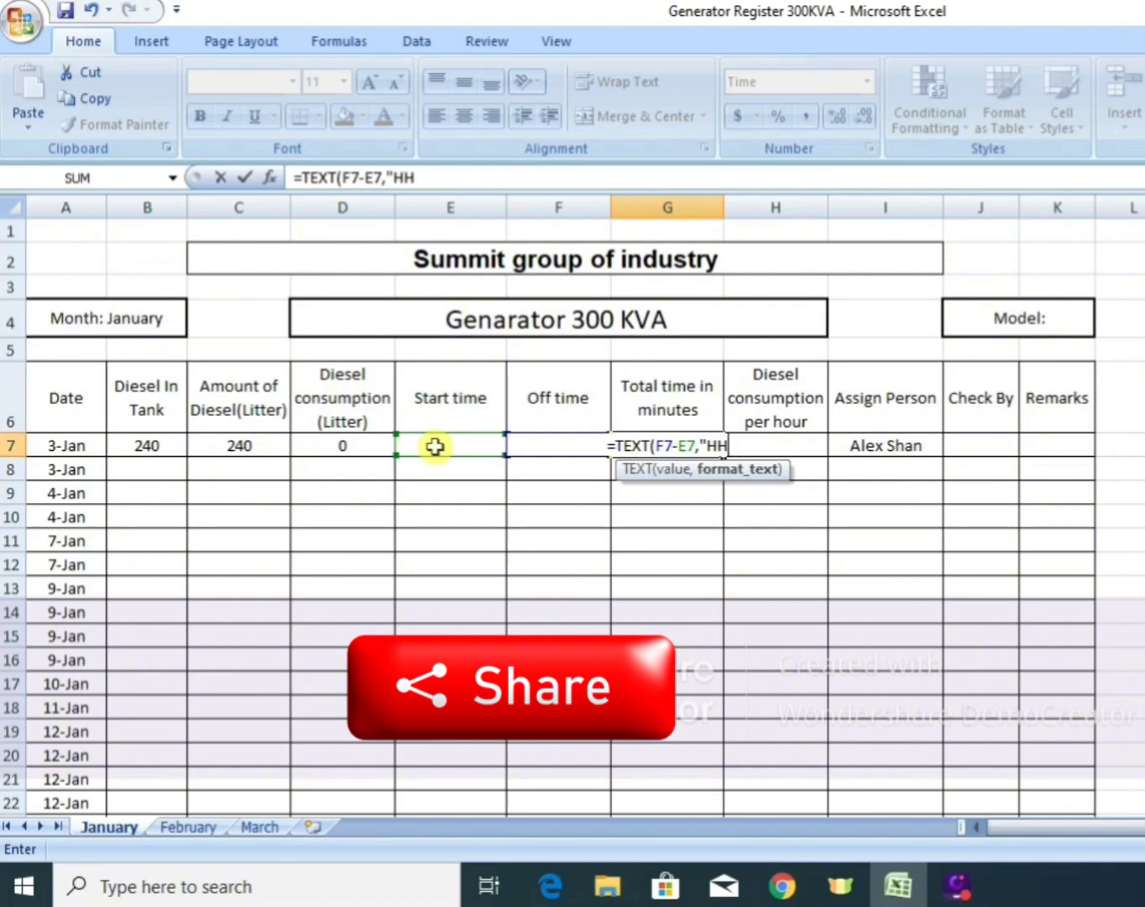
pyautogui.write(':')
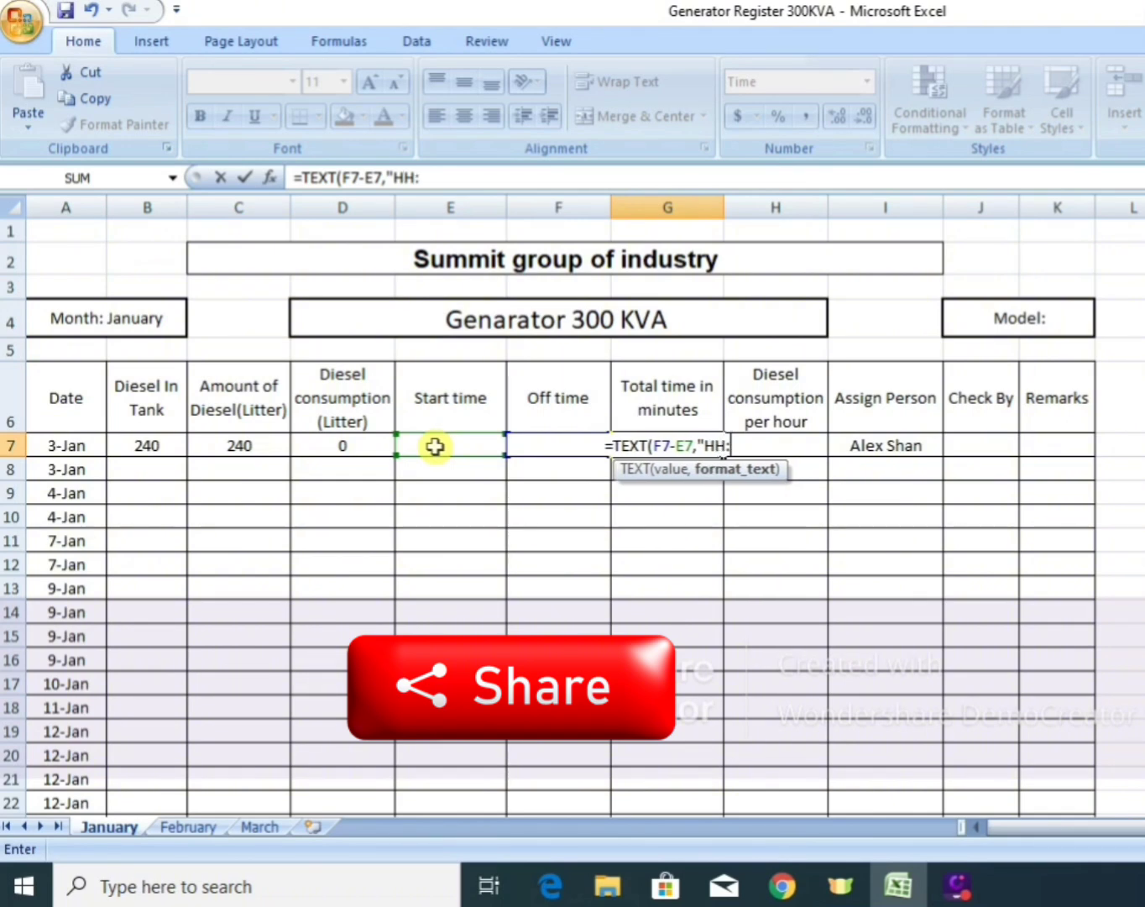
pyautogui.write('MM')
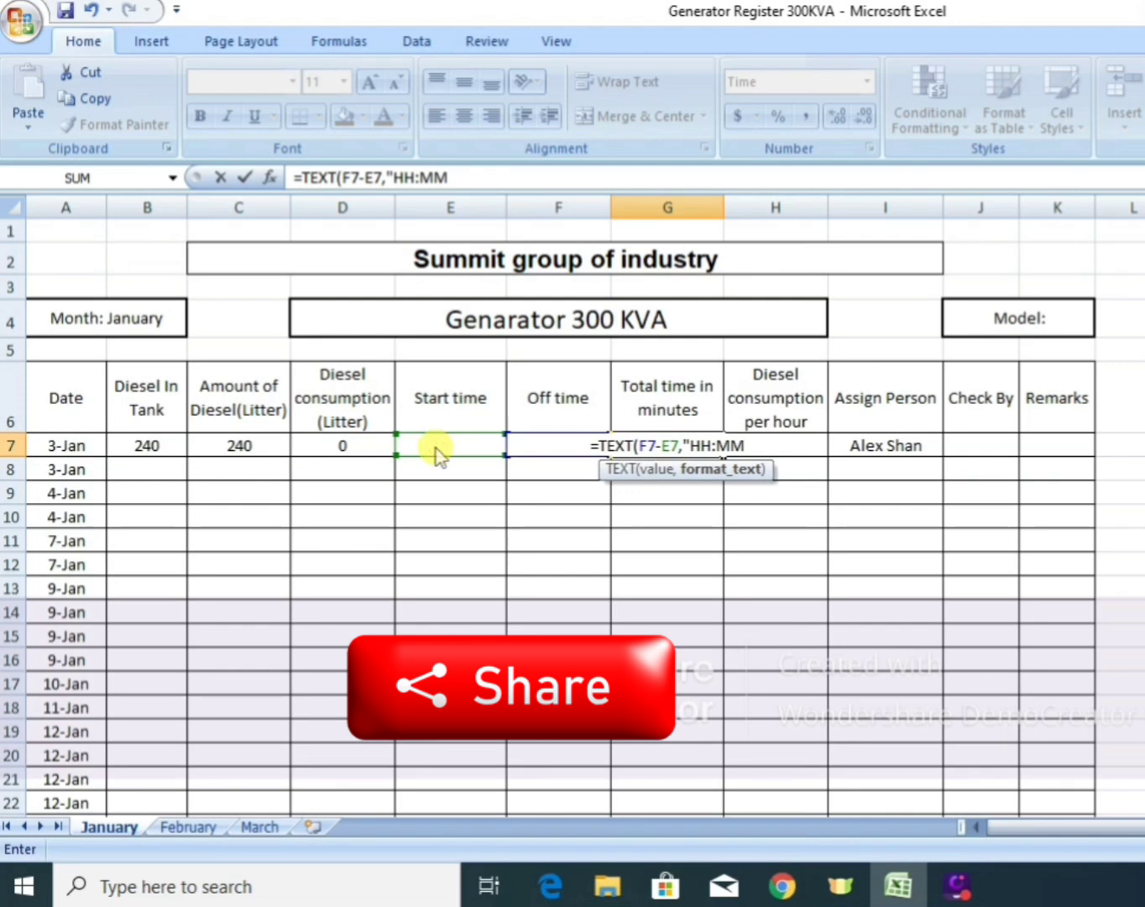
pyautogui.write('"')
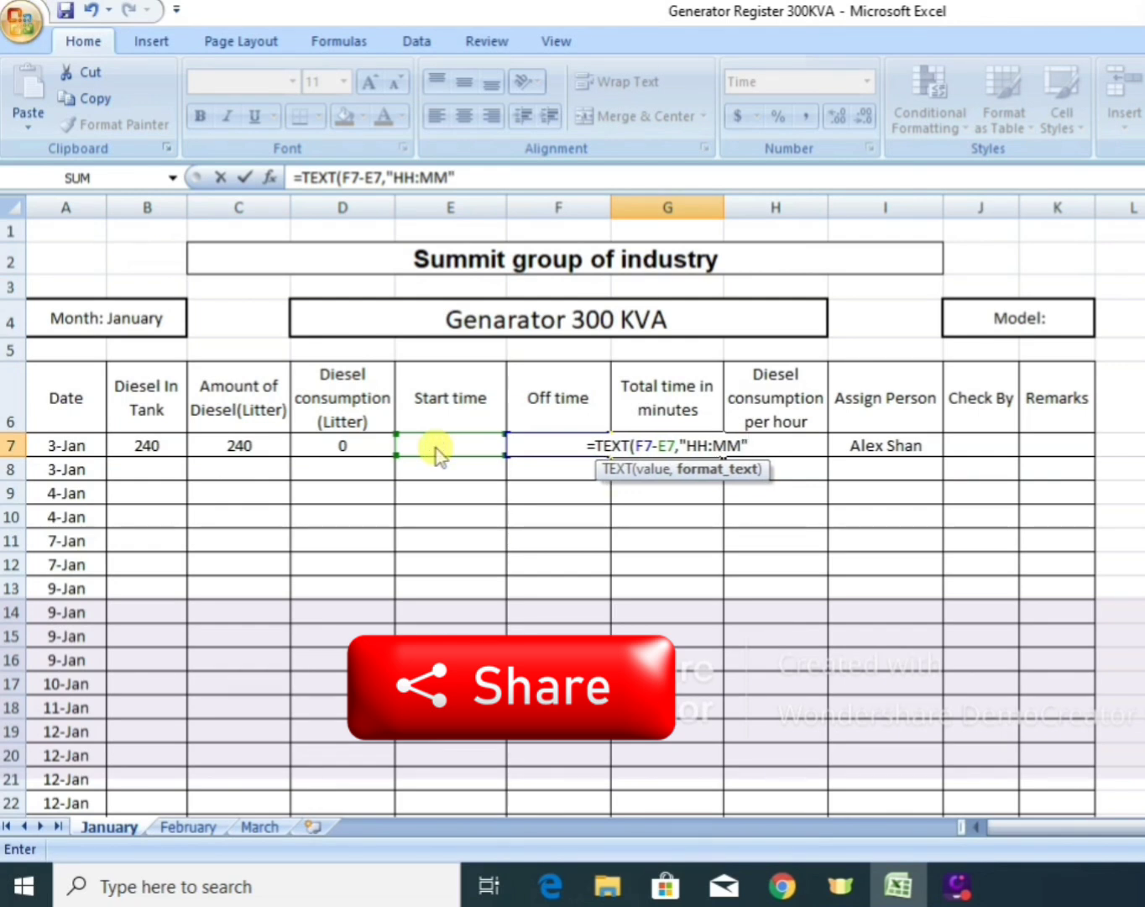
pyautogui.write(')')
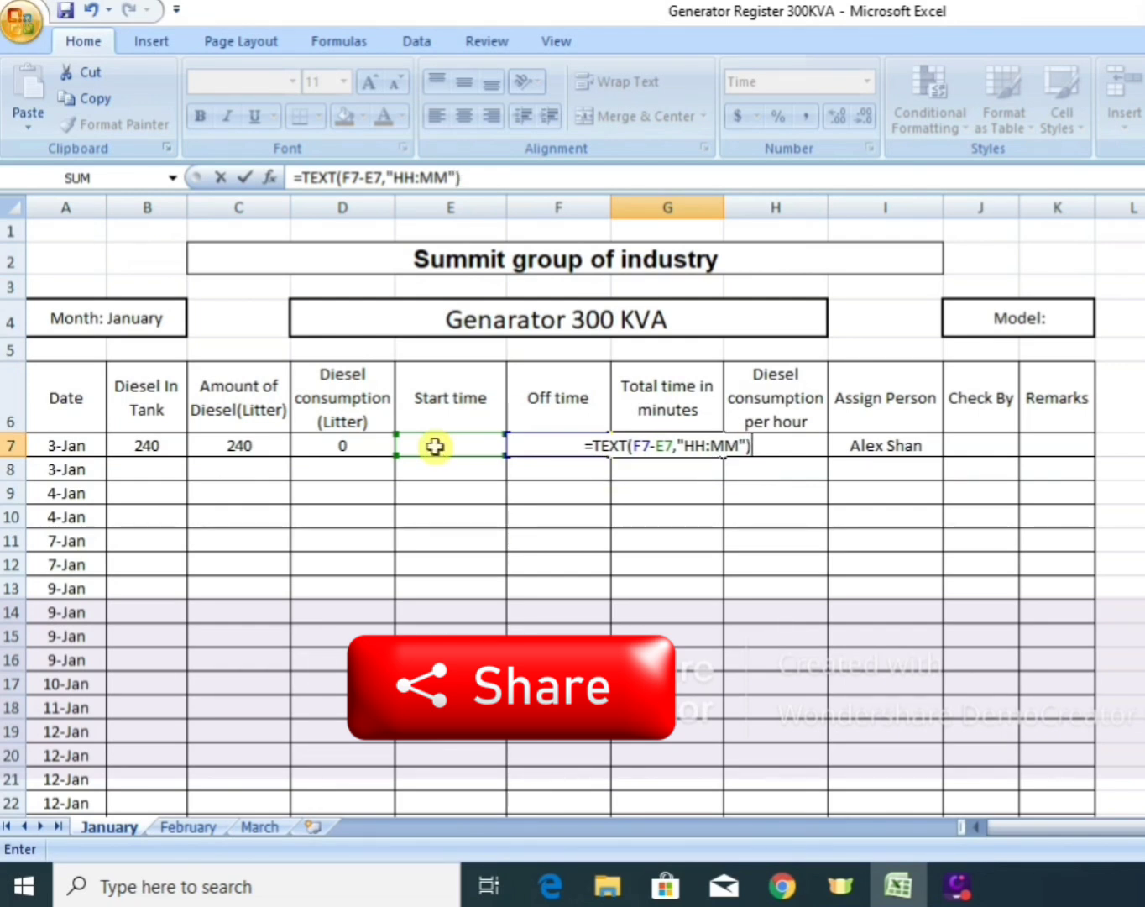
pyautogui.press('Return')
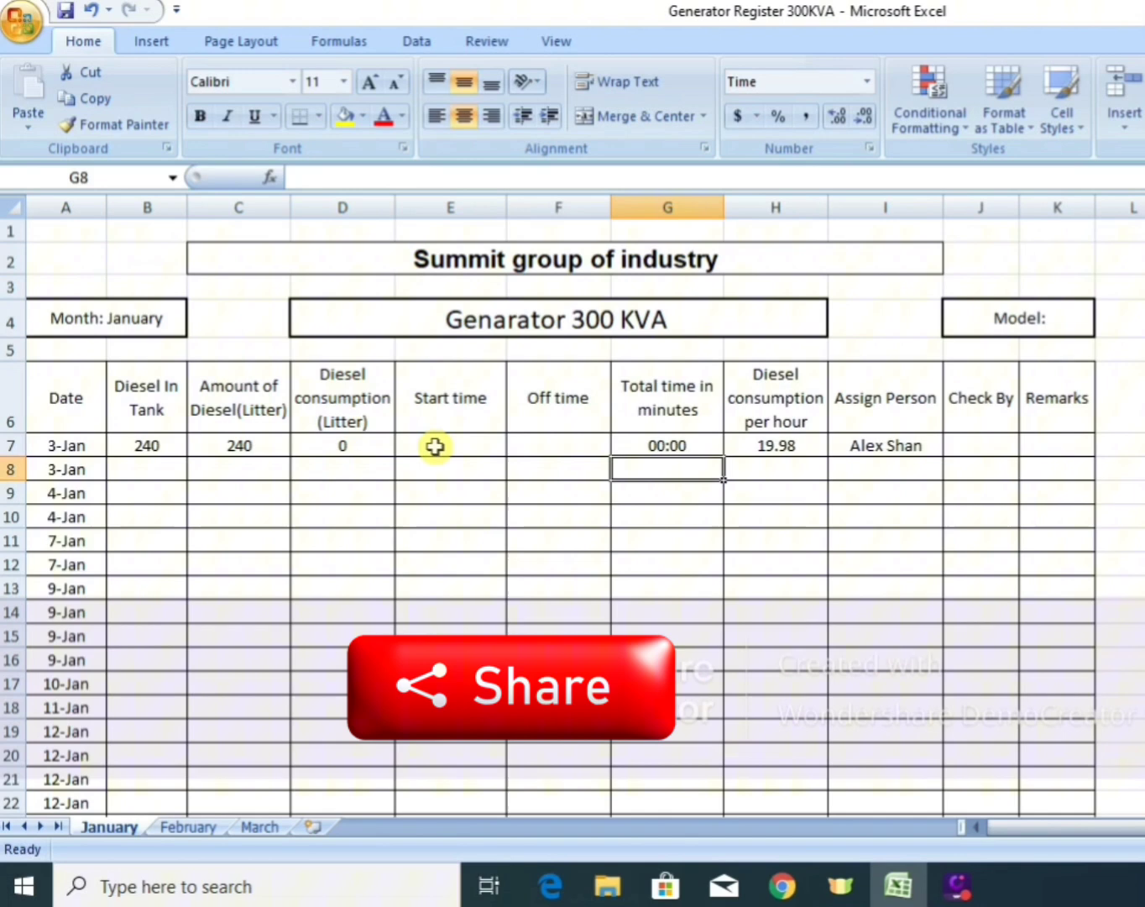
# Set the diesel consumption per hour in H7 to 20.
pyautogui.click(661, 445)
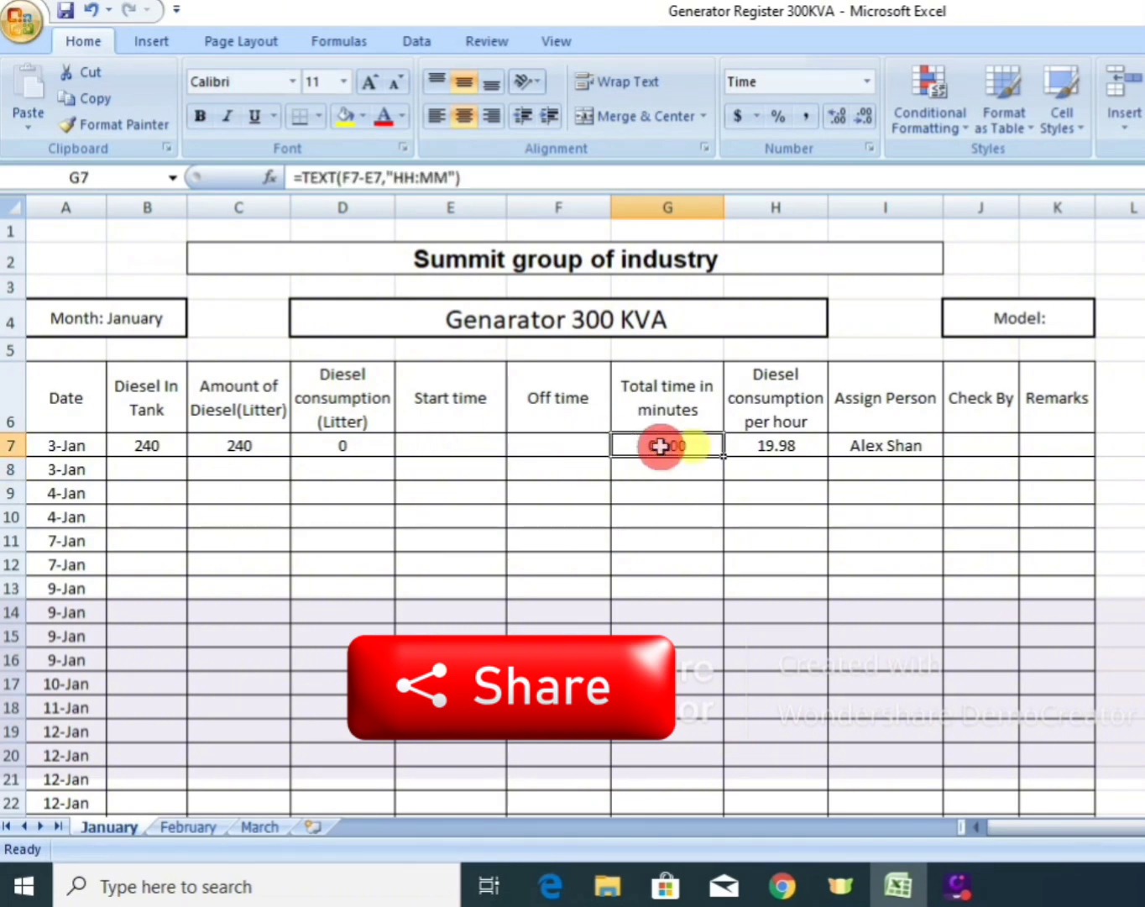
pyautogui.click(778, 448)
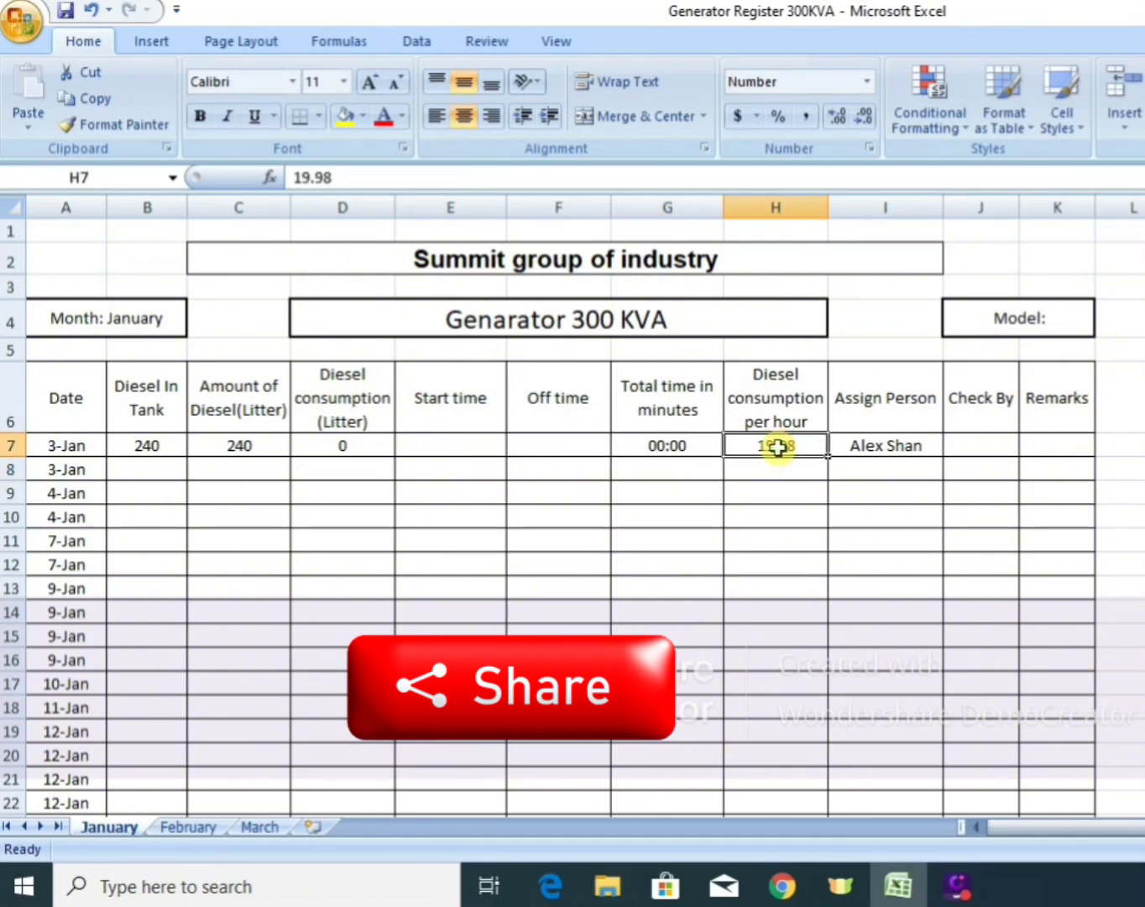
pyautogui.write('20')
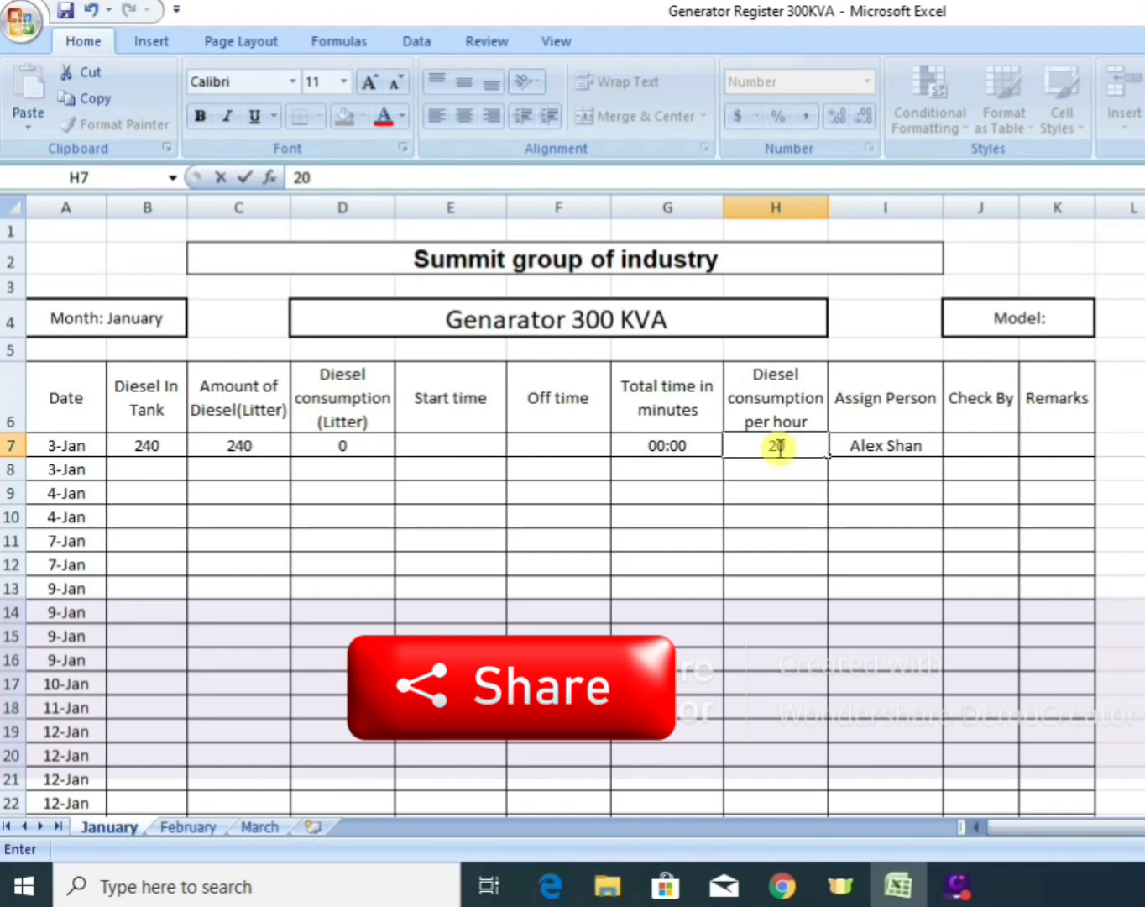
pyautogui.press('Return')
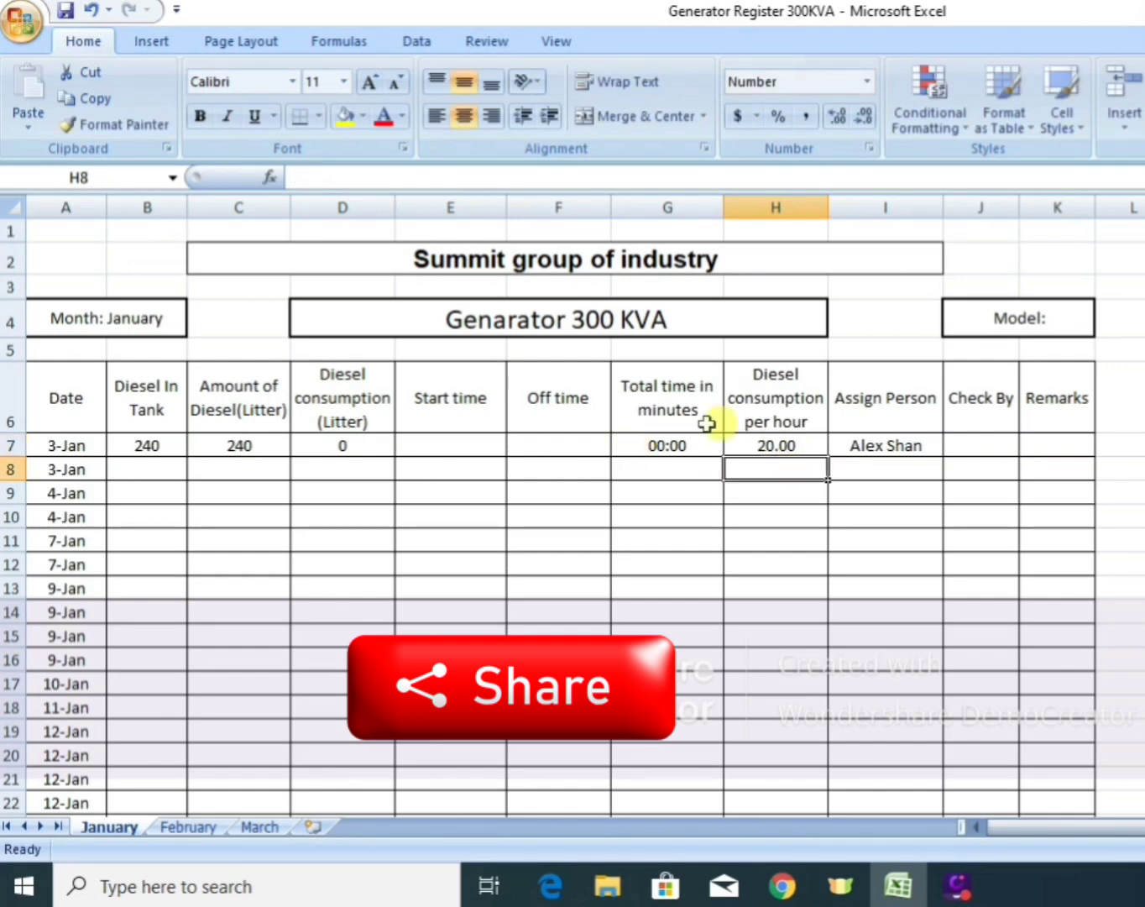
# Enter 9:10AM as the start time of the first 3-Jan row in E7.
pyautogui.click(564, 446)
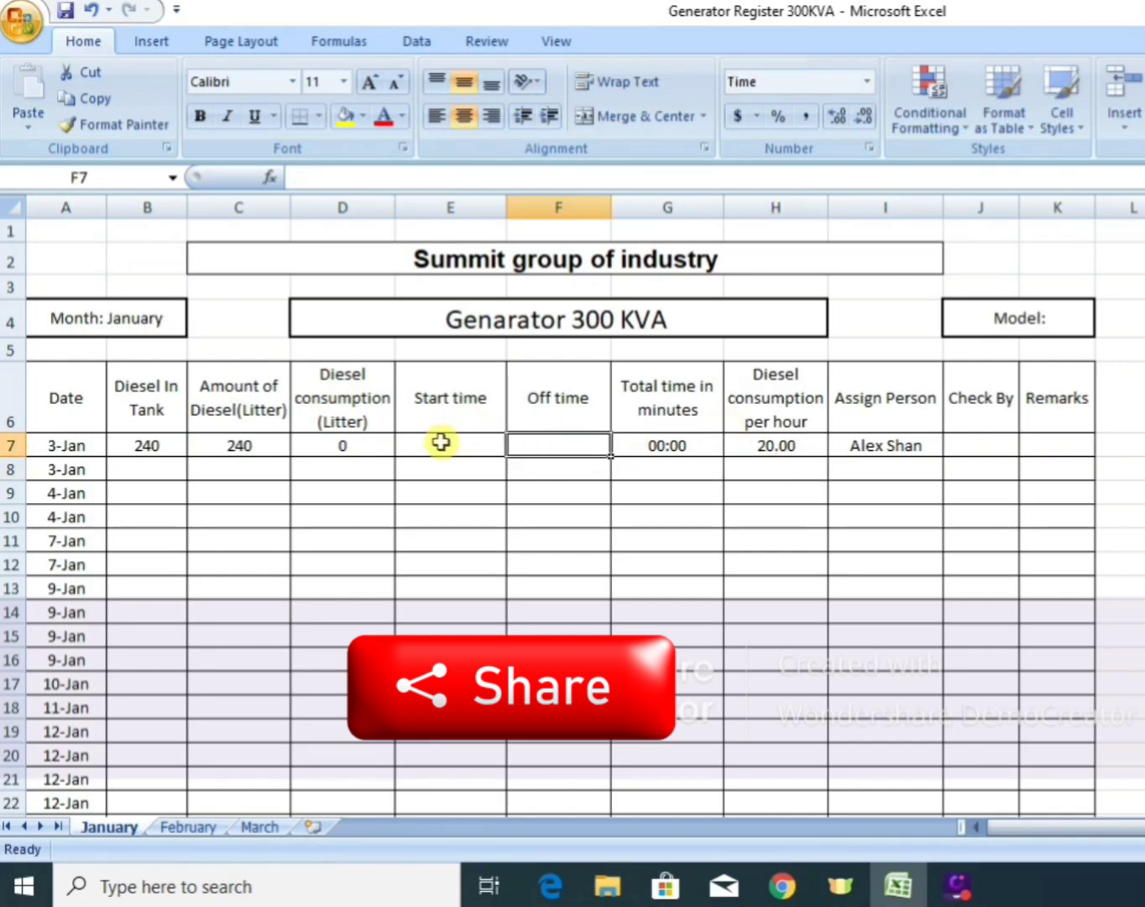
pyautogui.click(441, 443)
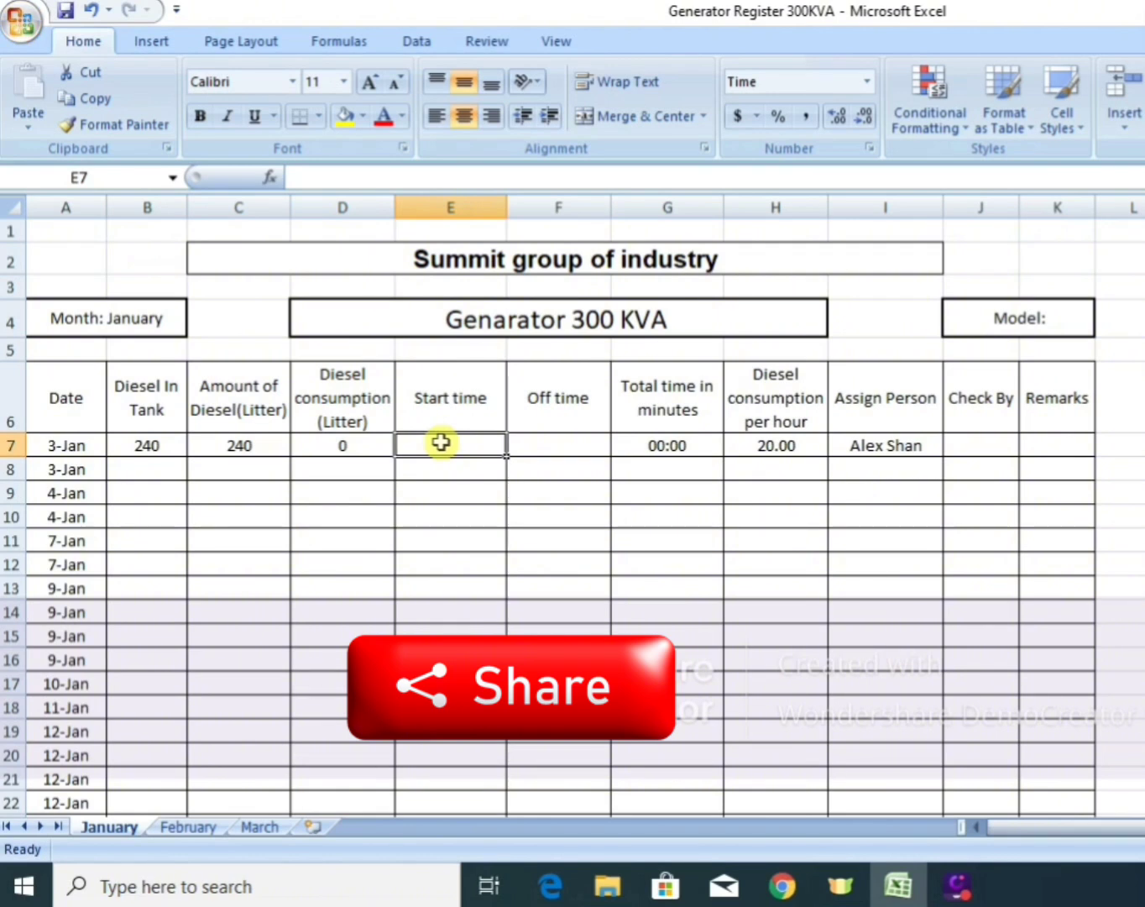
pyautogui.write('9')
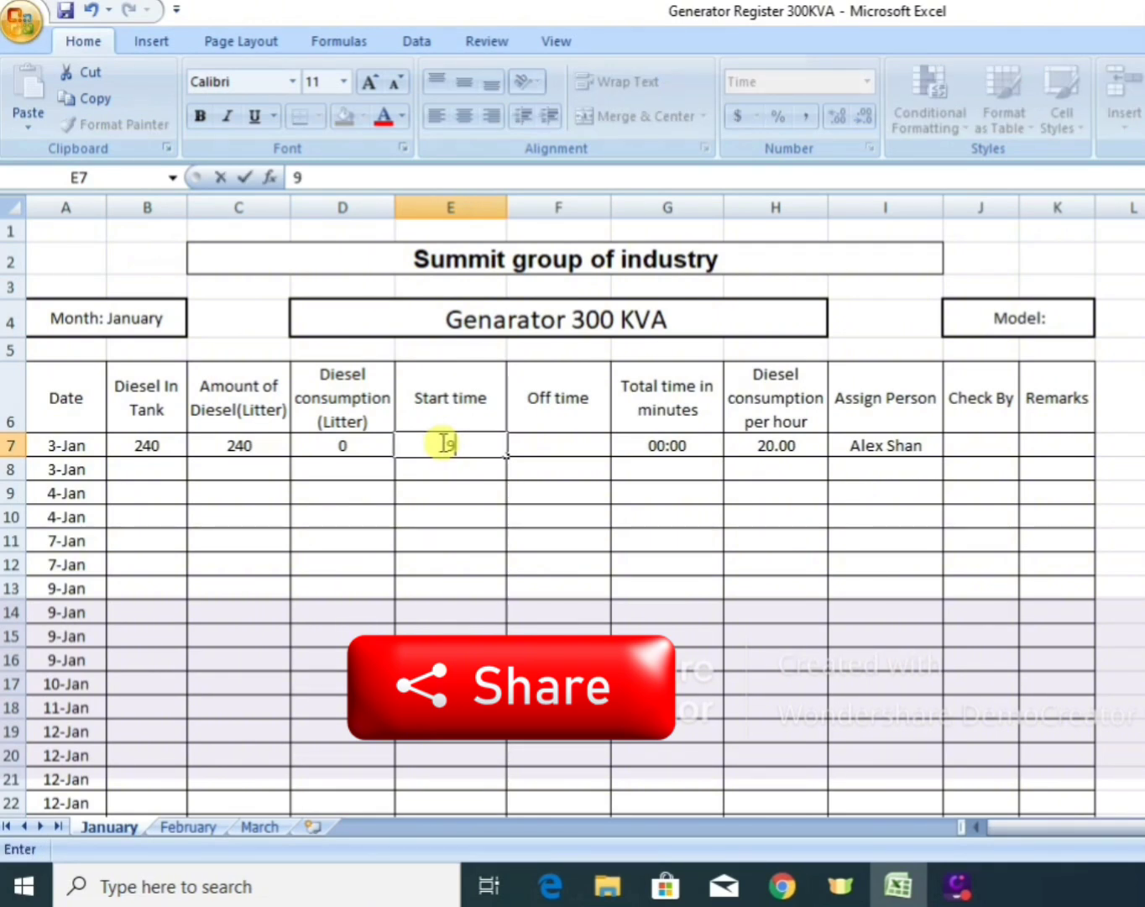
pyautogui.write(':10')
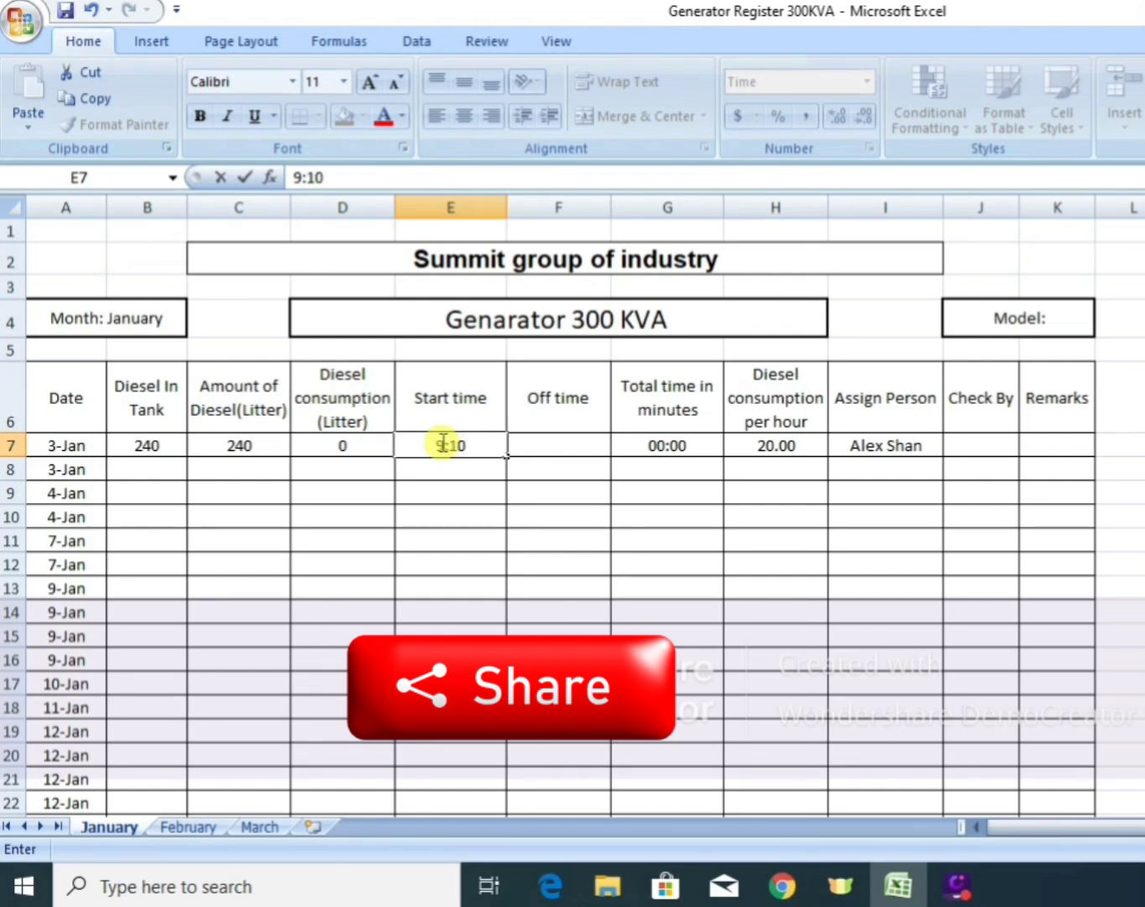
pyautogui.write('AM')
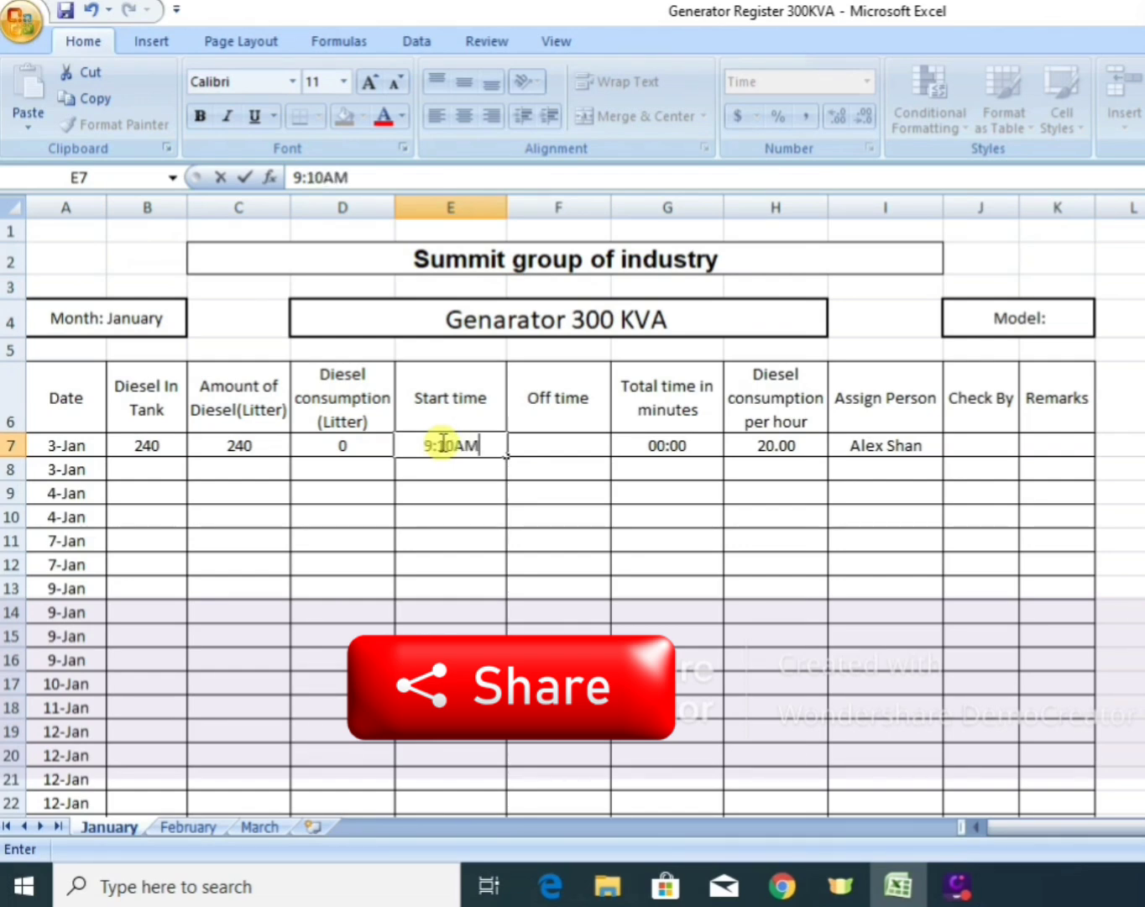
pyautogui.press('Return')
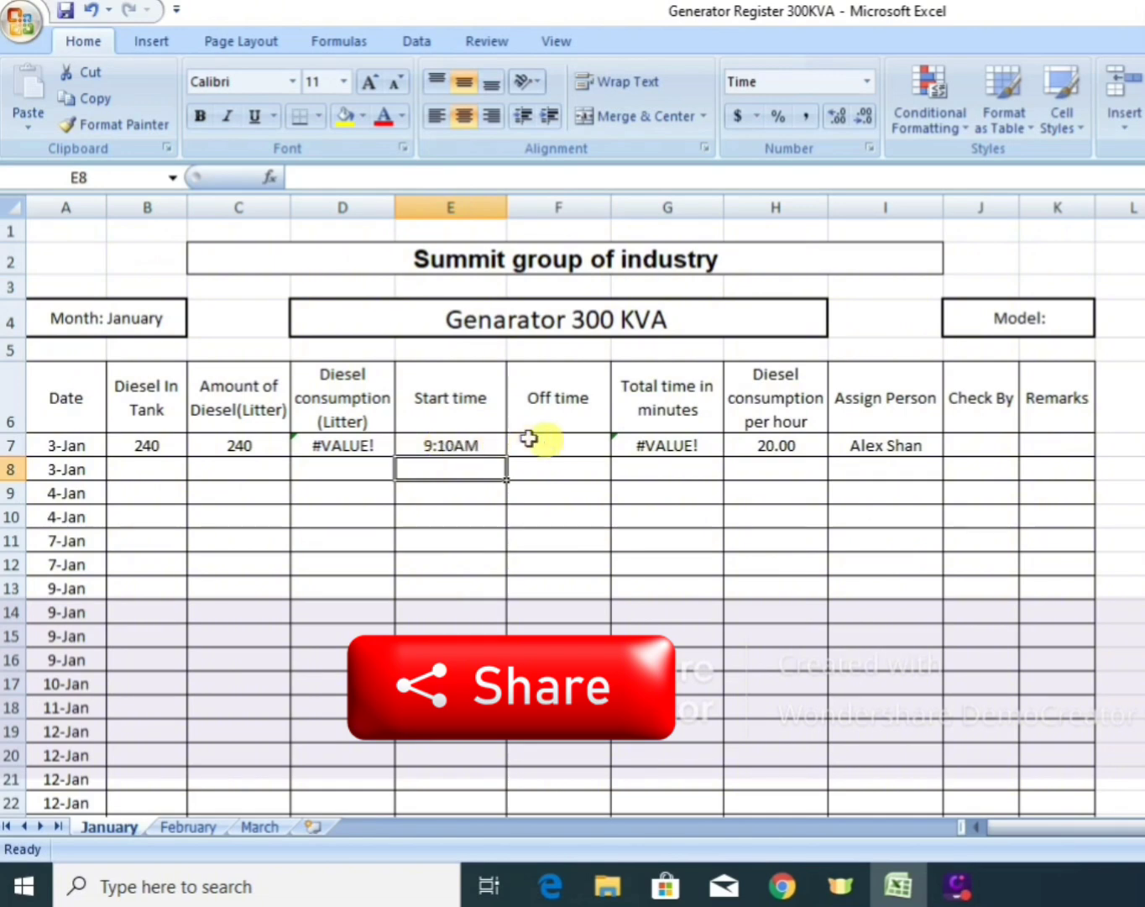
# Enter 11:15AM as the off time of the first 3-Jan row in F7.
pyautogui.click(486, 445)
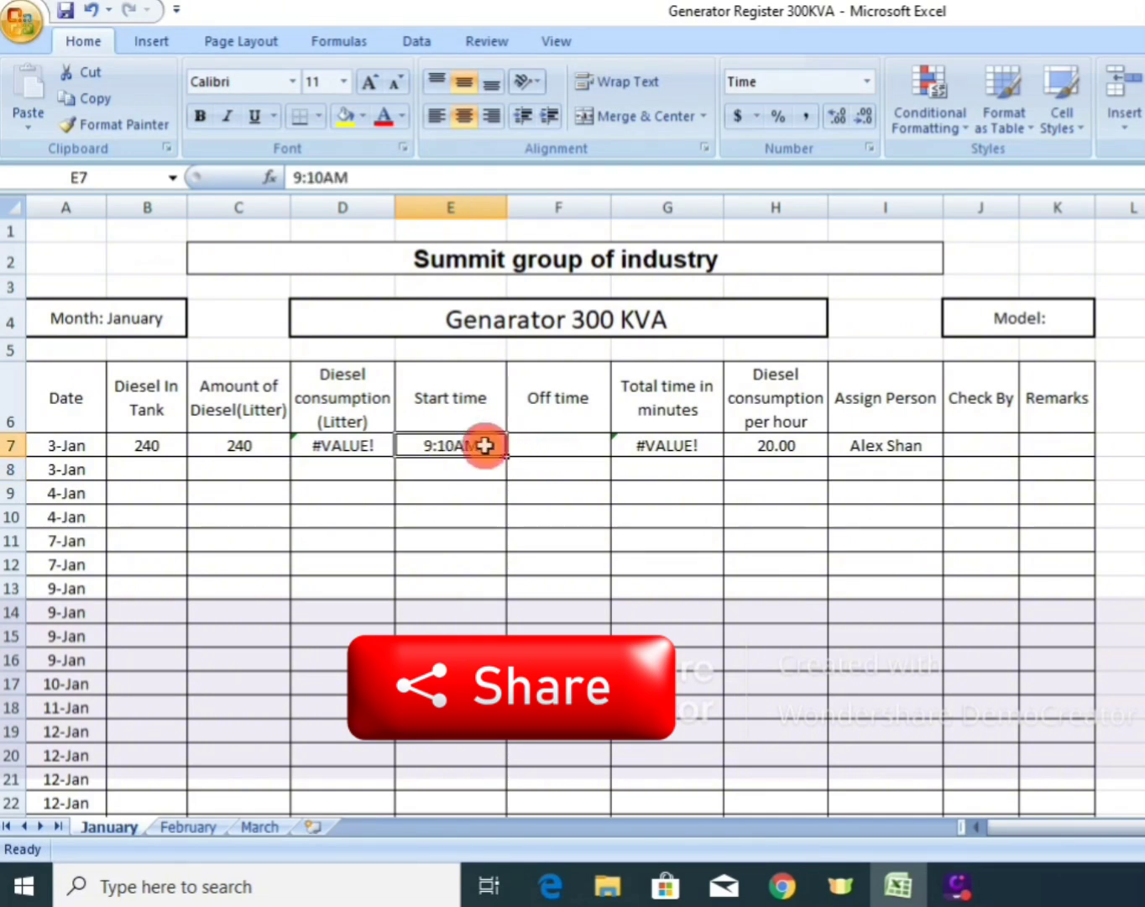
pyautogui.click(538, 444)
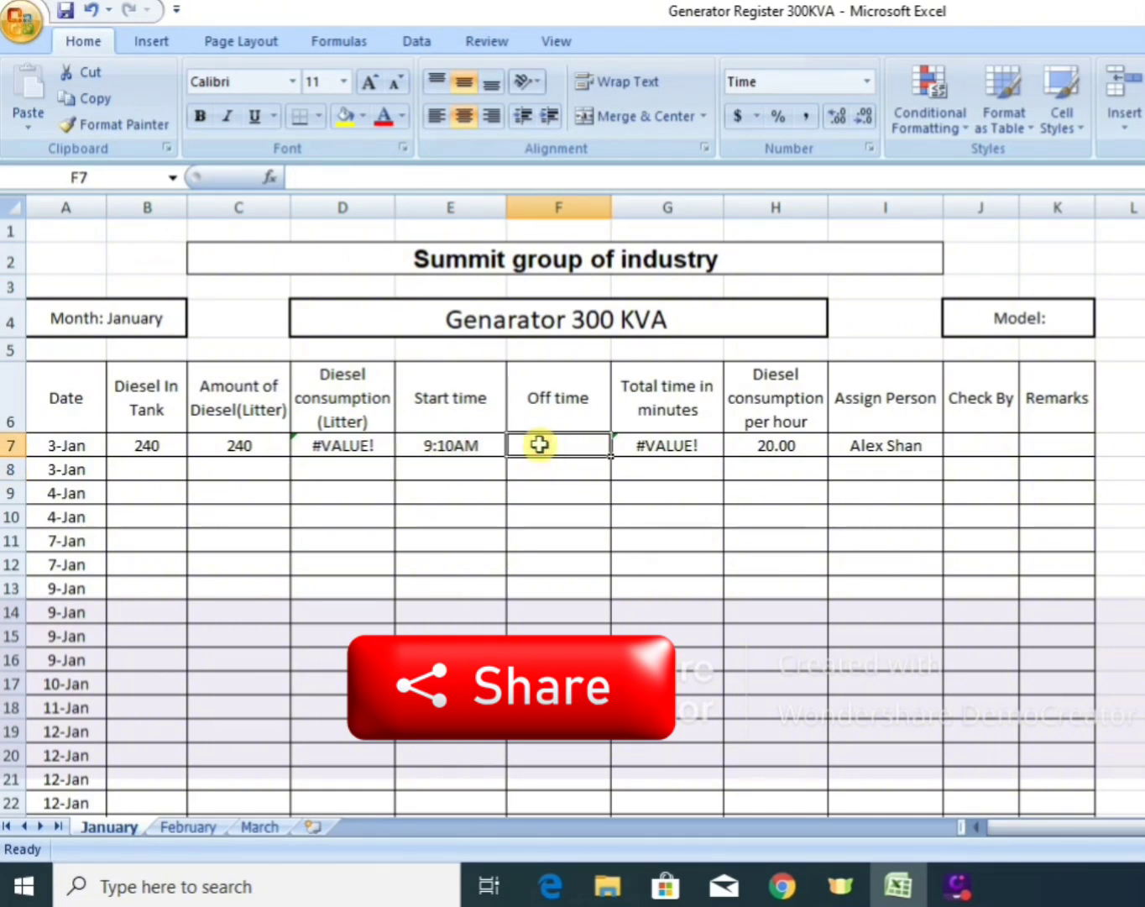
pyautogui.write('11')
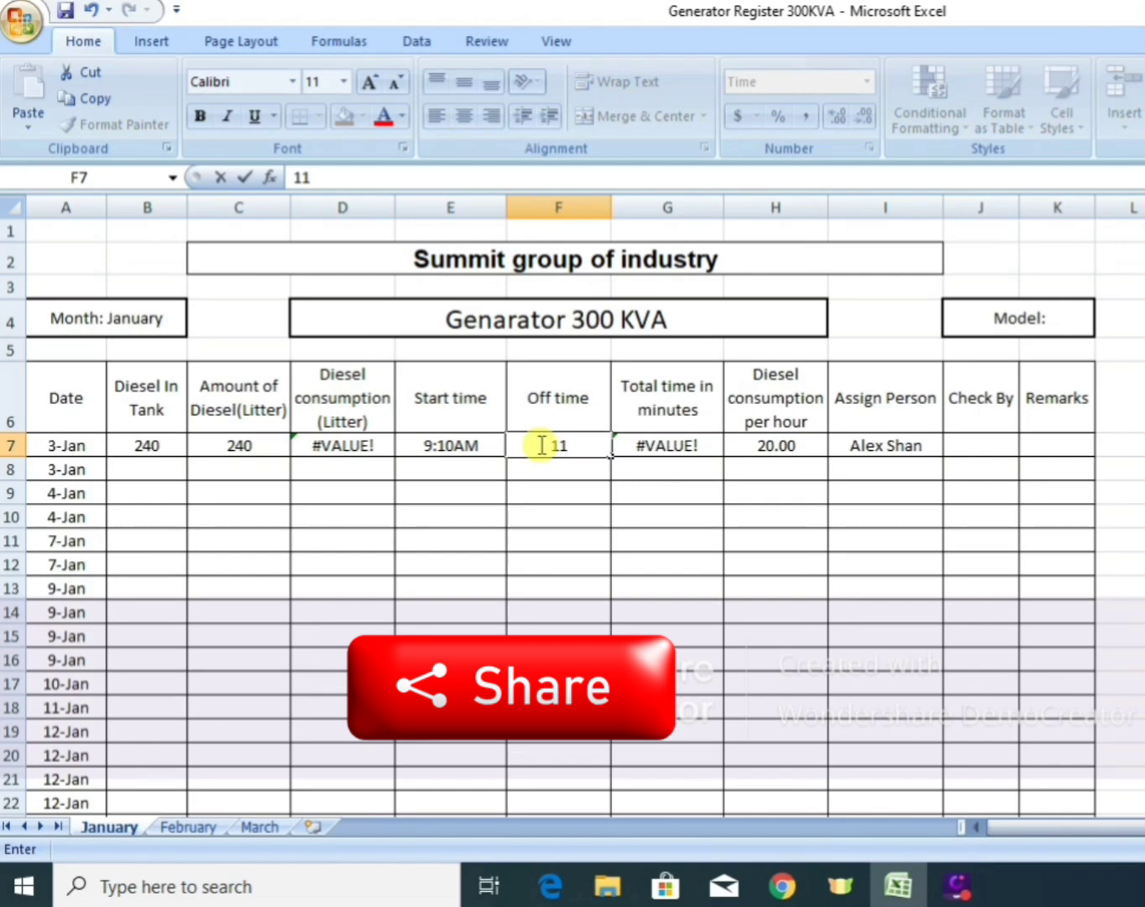
pyautogui.write(':1')
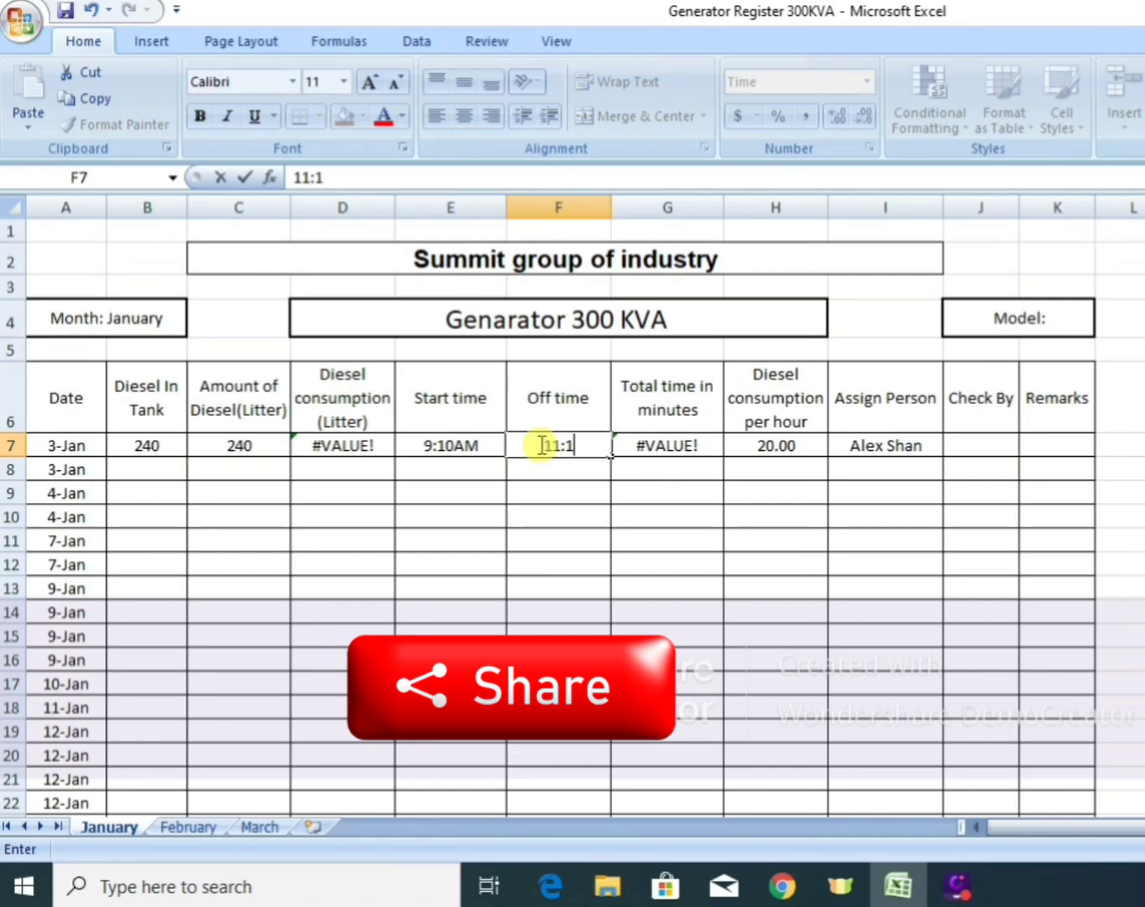
pyautogui.write('5AM')
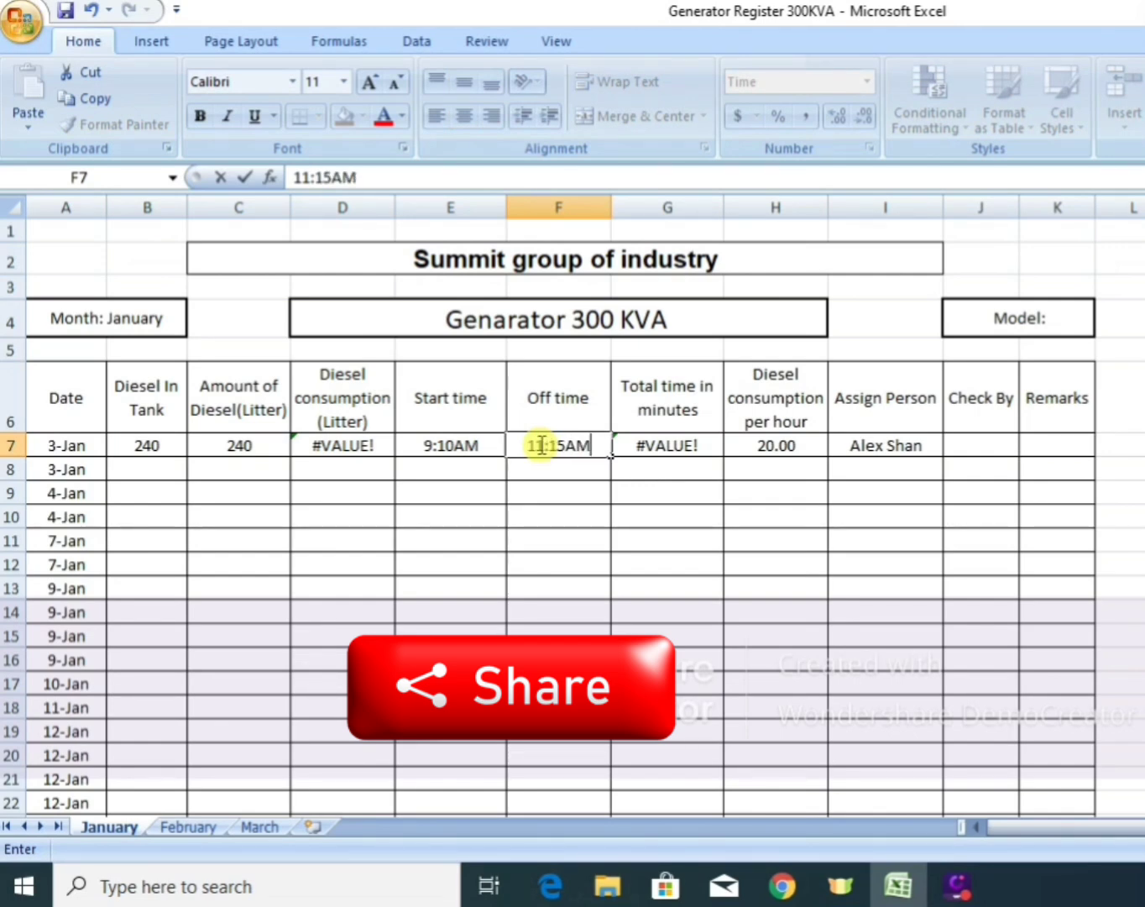
pyautogui.press('Return')
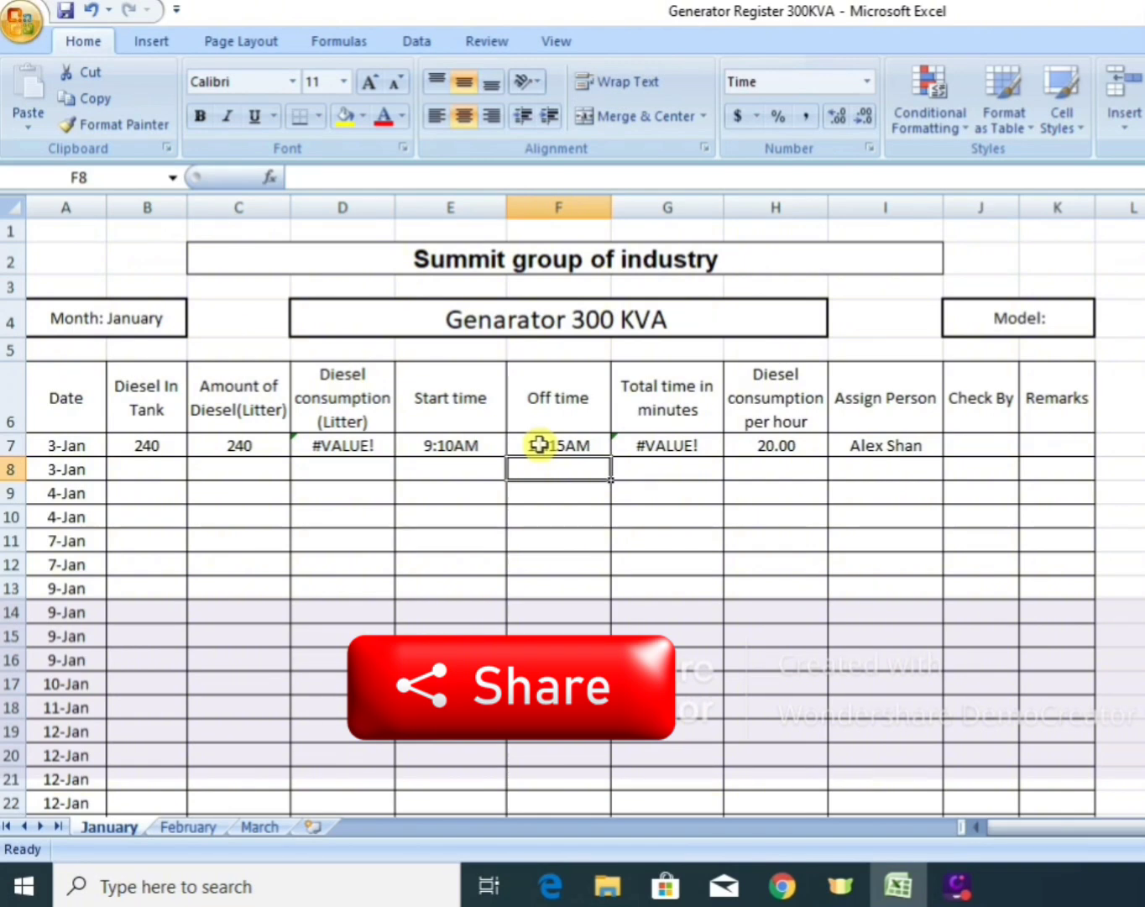
pyautogui.click(539, 444)
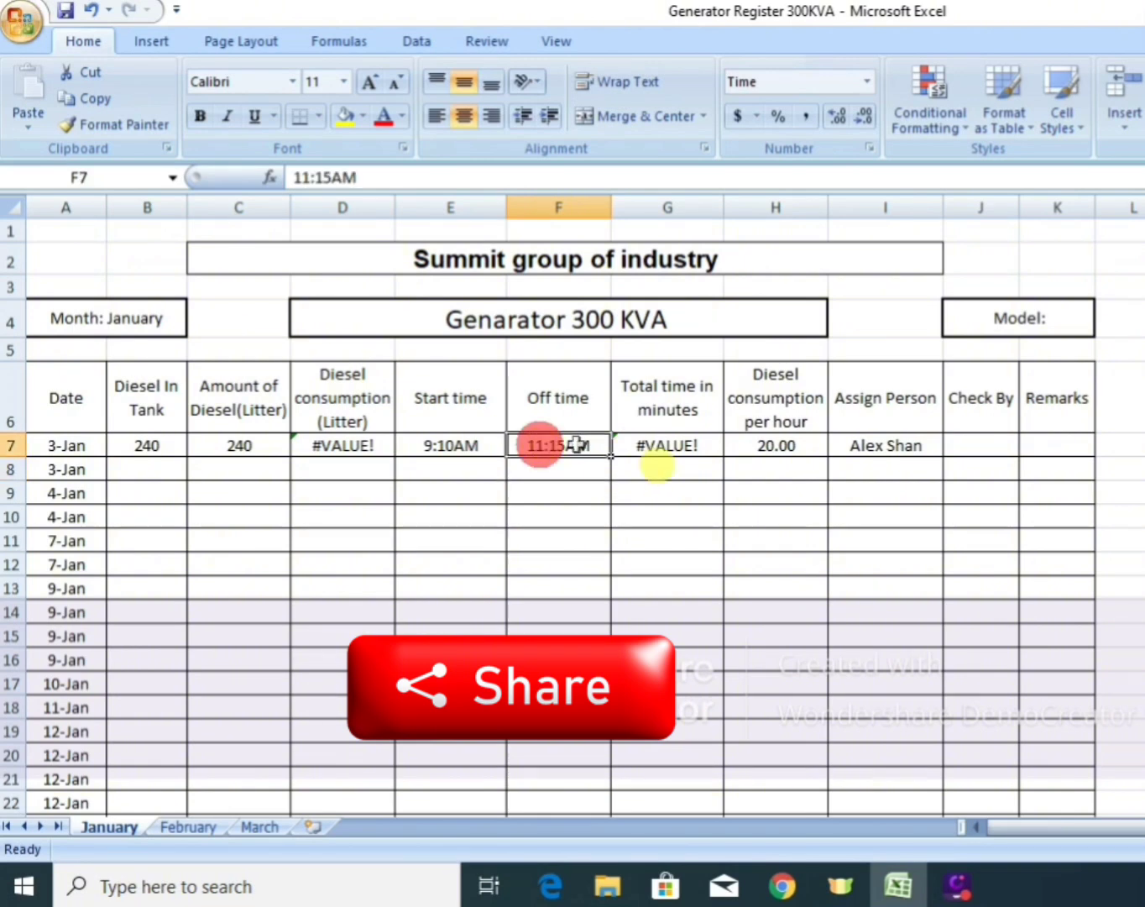
pyautogui.click(579, 489)
pyautogui.click(563, 449)
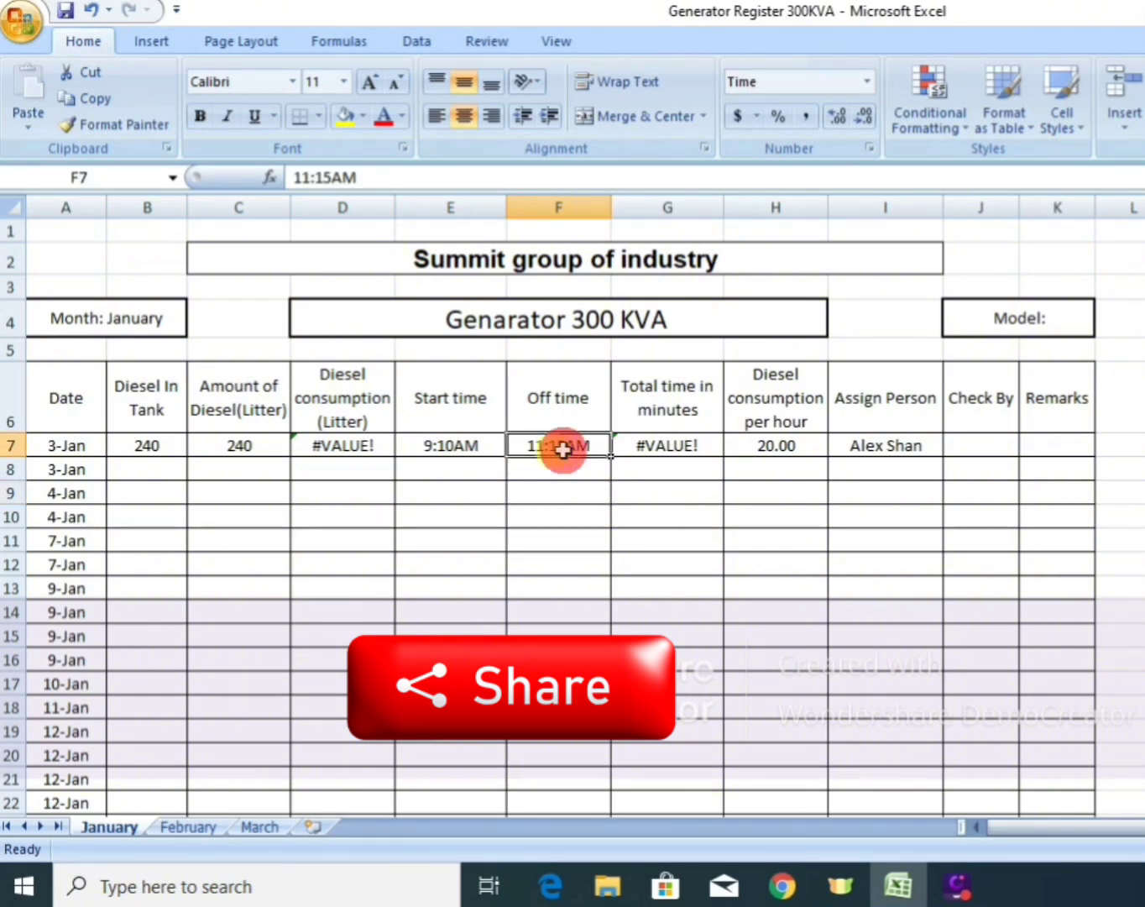
# Insert a space before AM in E7 and F7 so the start and off times read 9:10 AM and 11:15 AM.
pyautogui.click(456, 446)
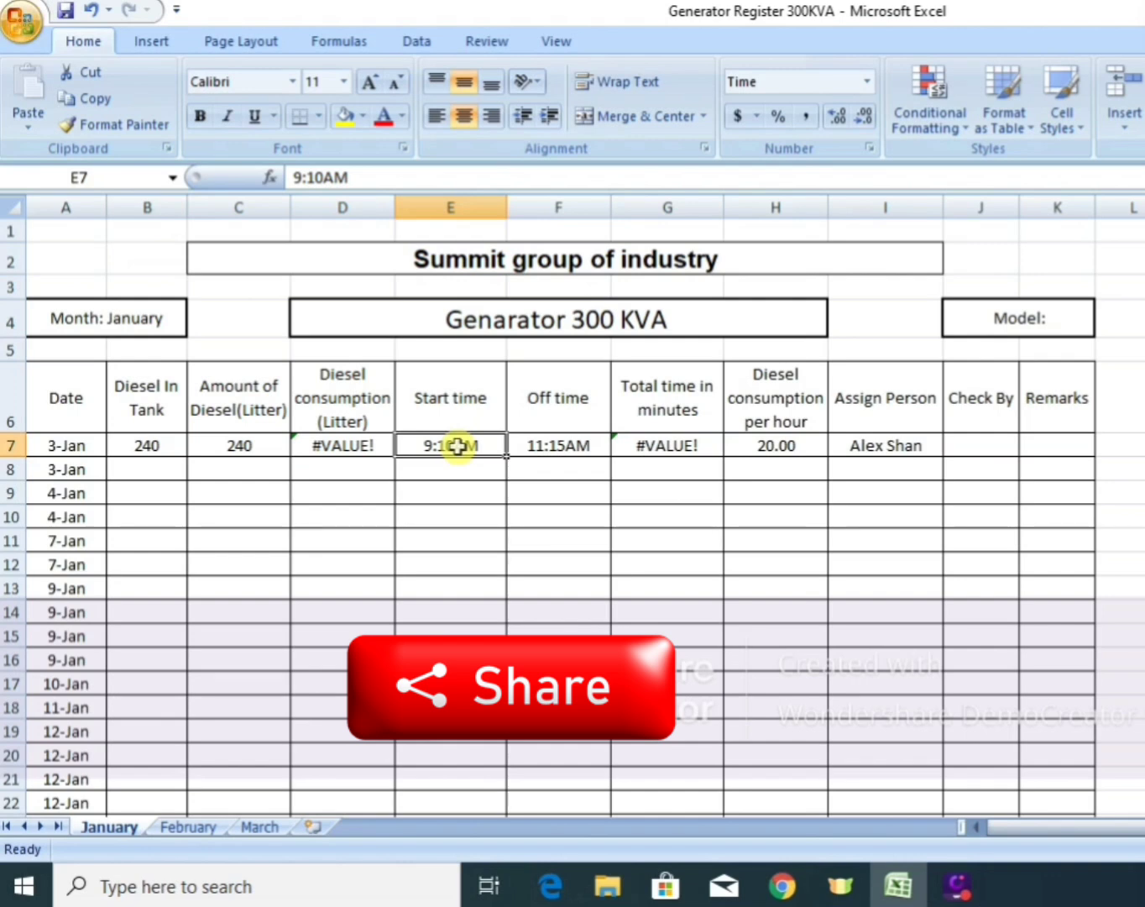
pyautogui.doubleClick(325, 177)
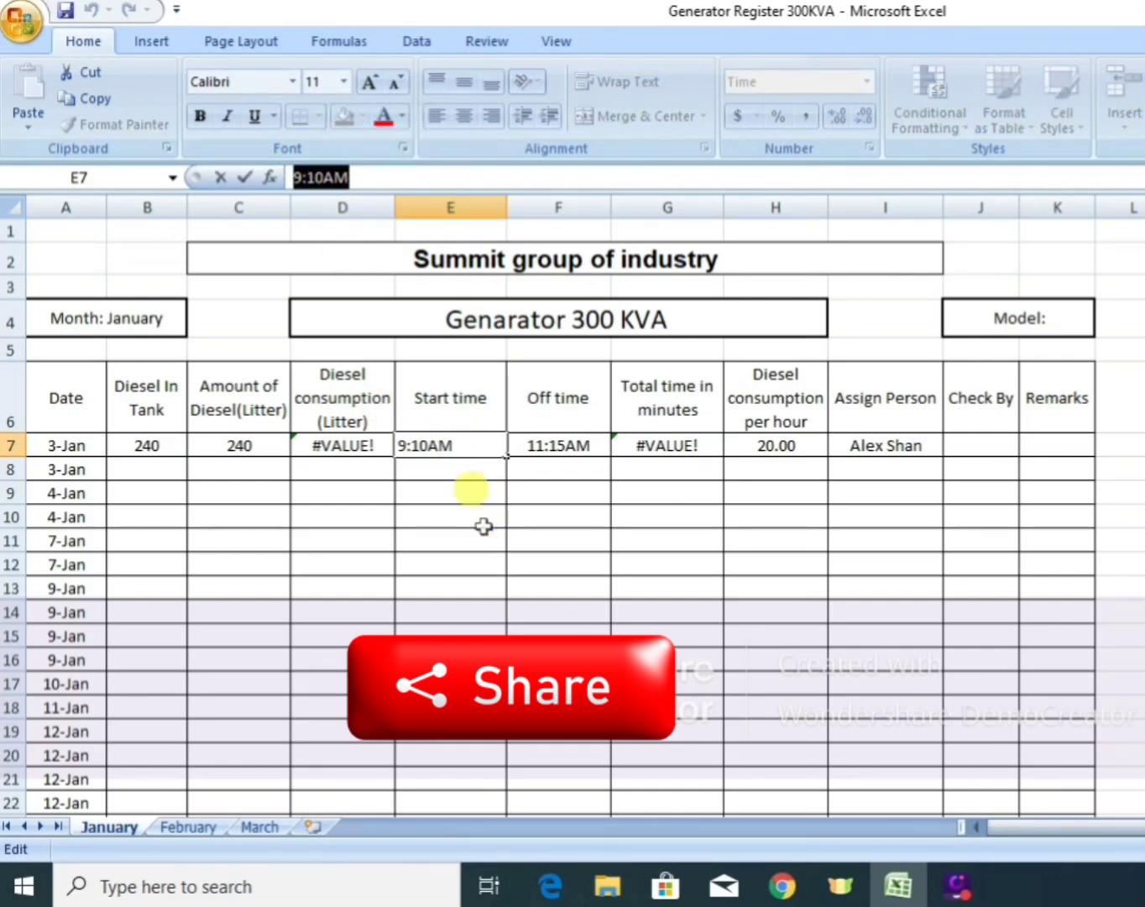
pyautogui.click(430, 444)
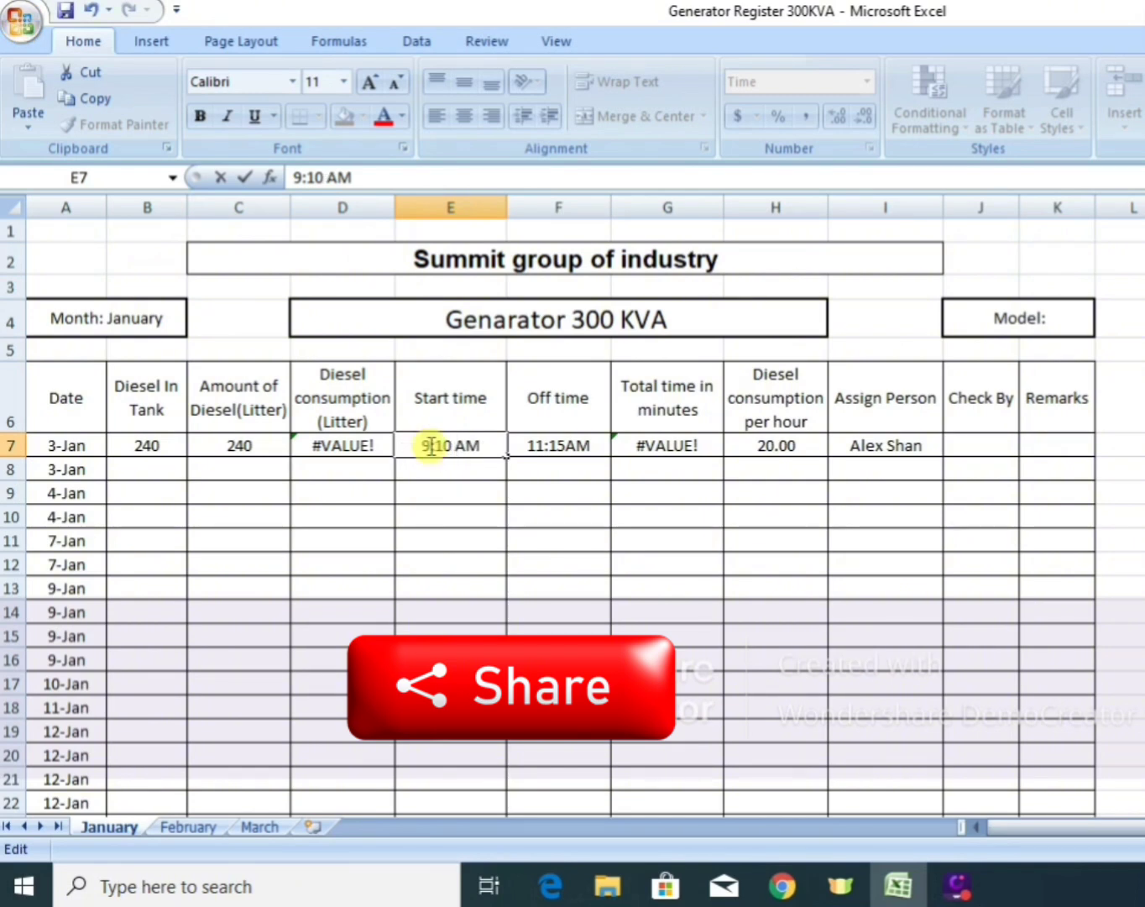
pyautogui.press('Return')
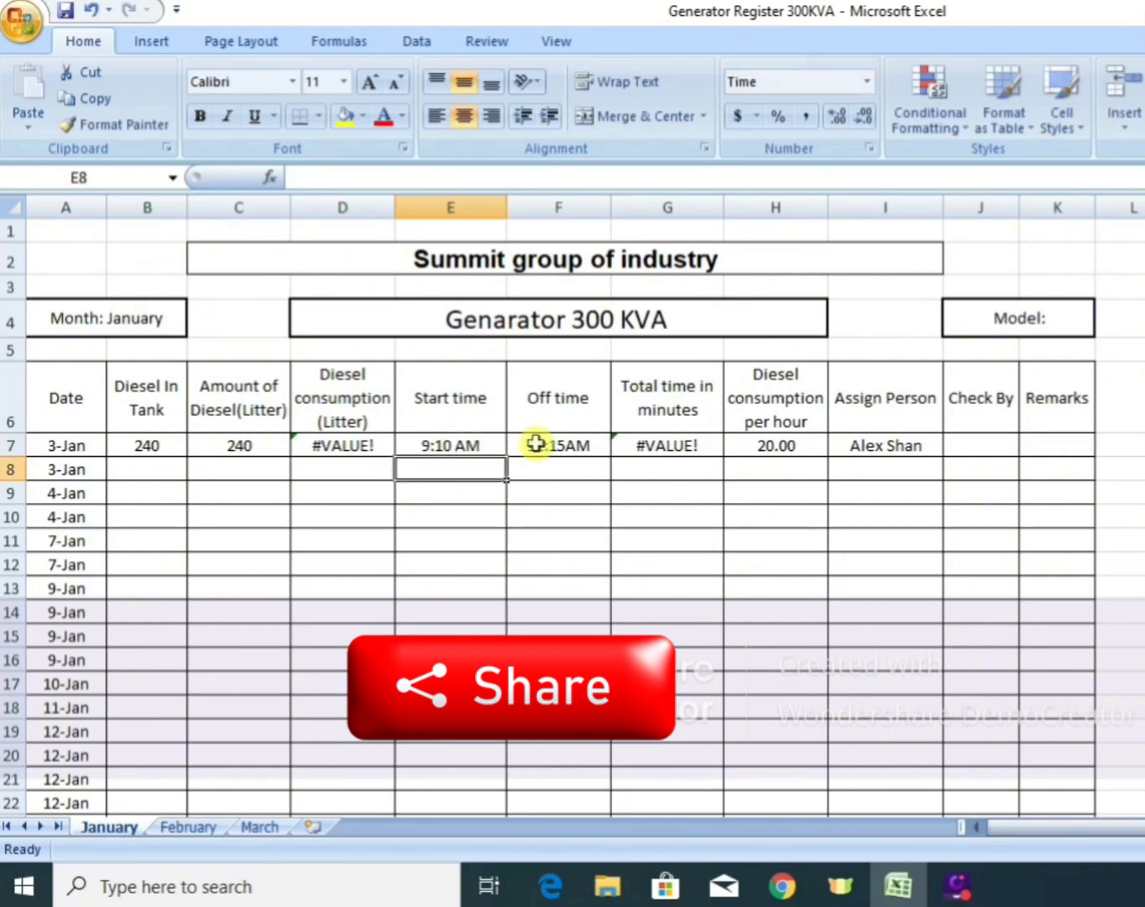
pyautogui.click(536, 444)
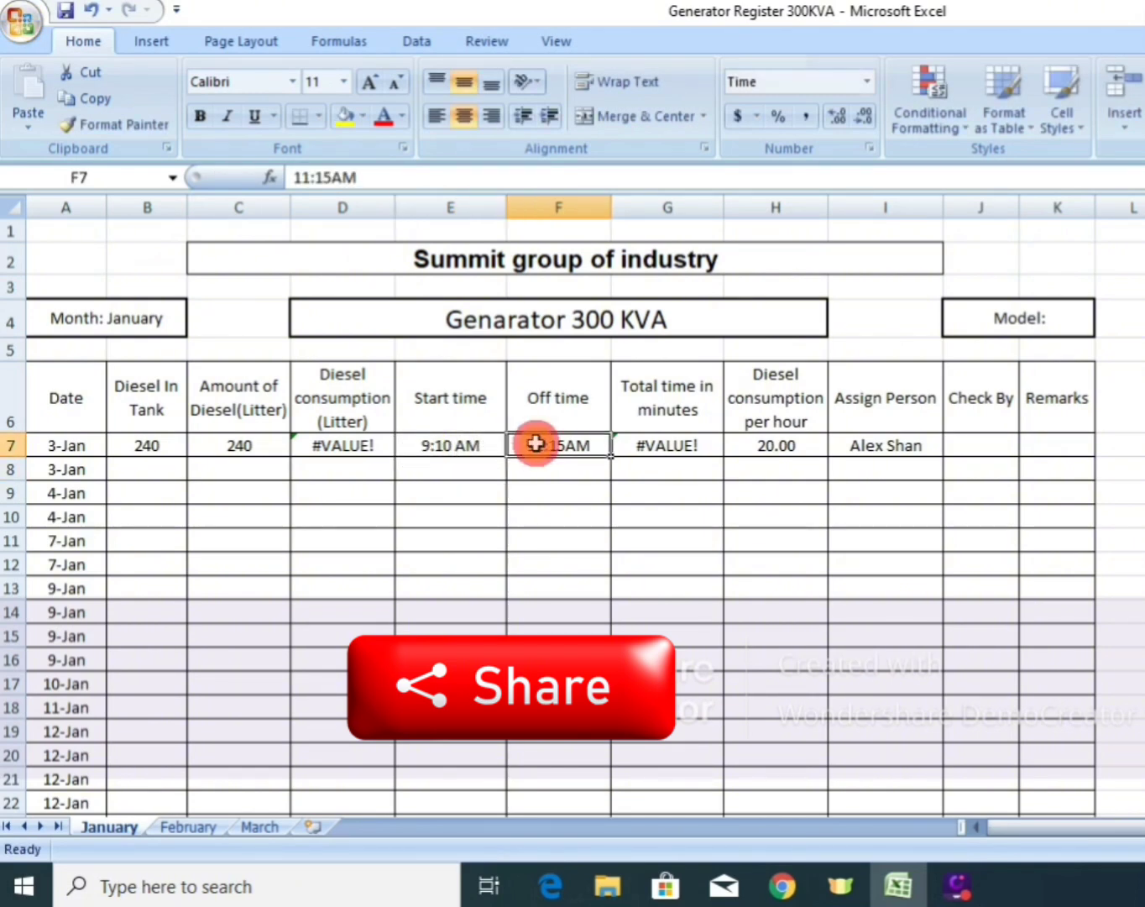
pyautogui.click(332, 177)
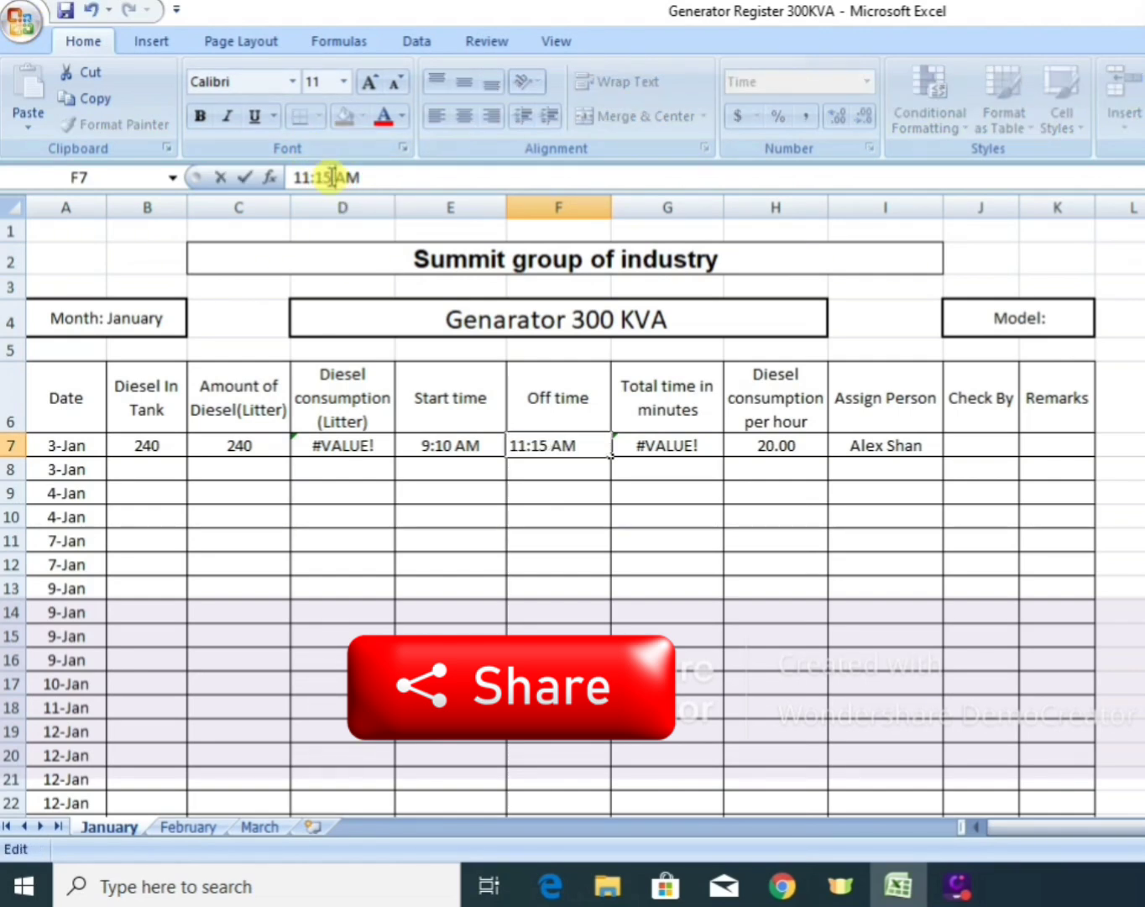
pyautogui.press('Return')
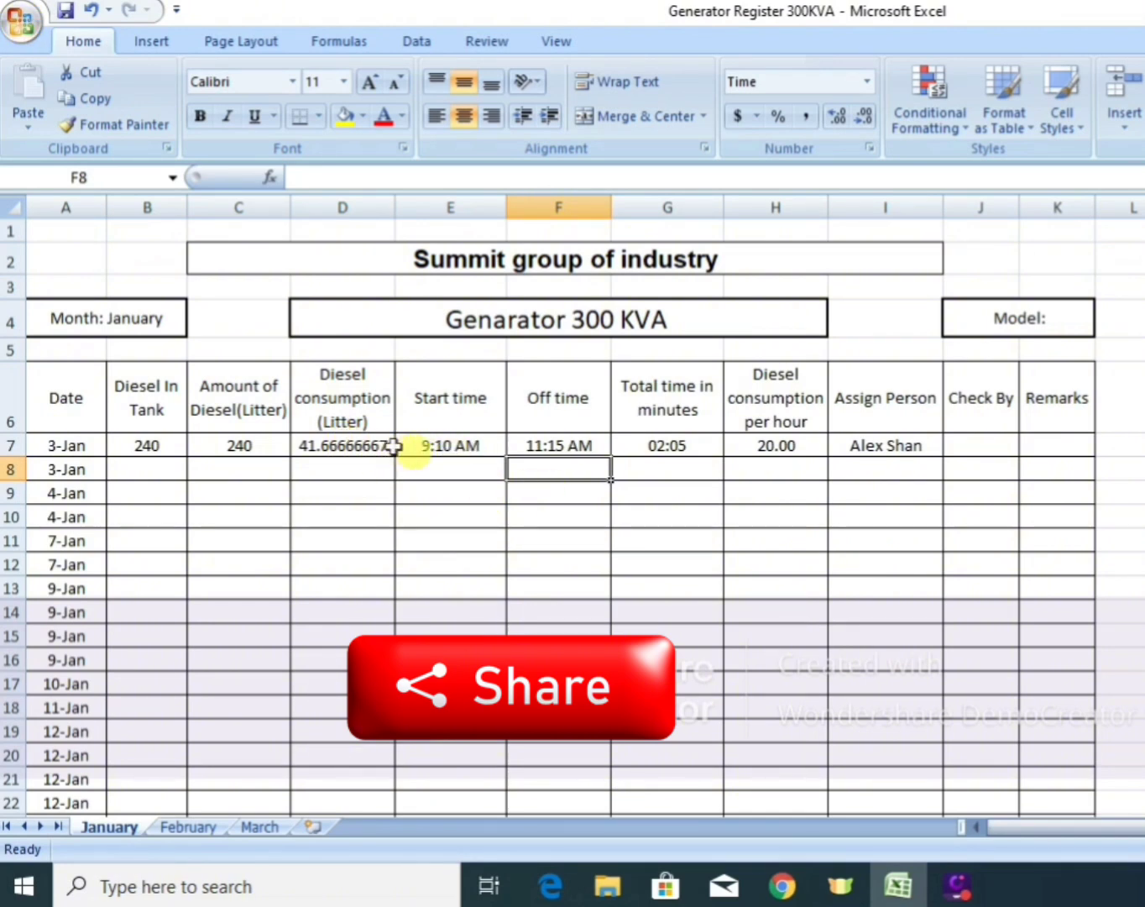
pyautogui.click(338, 444)
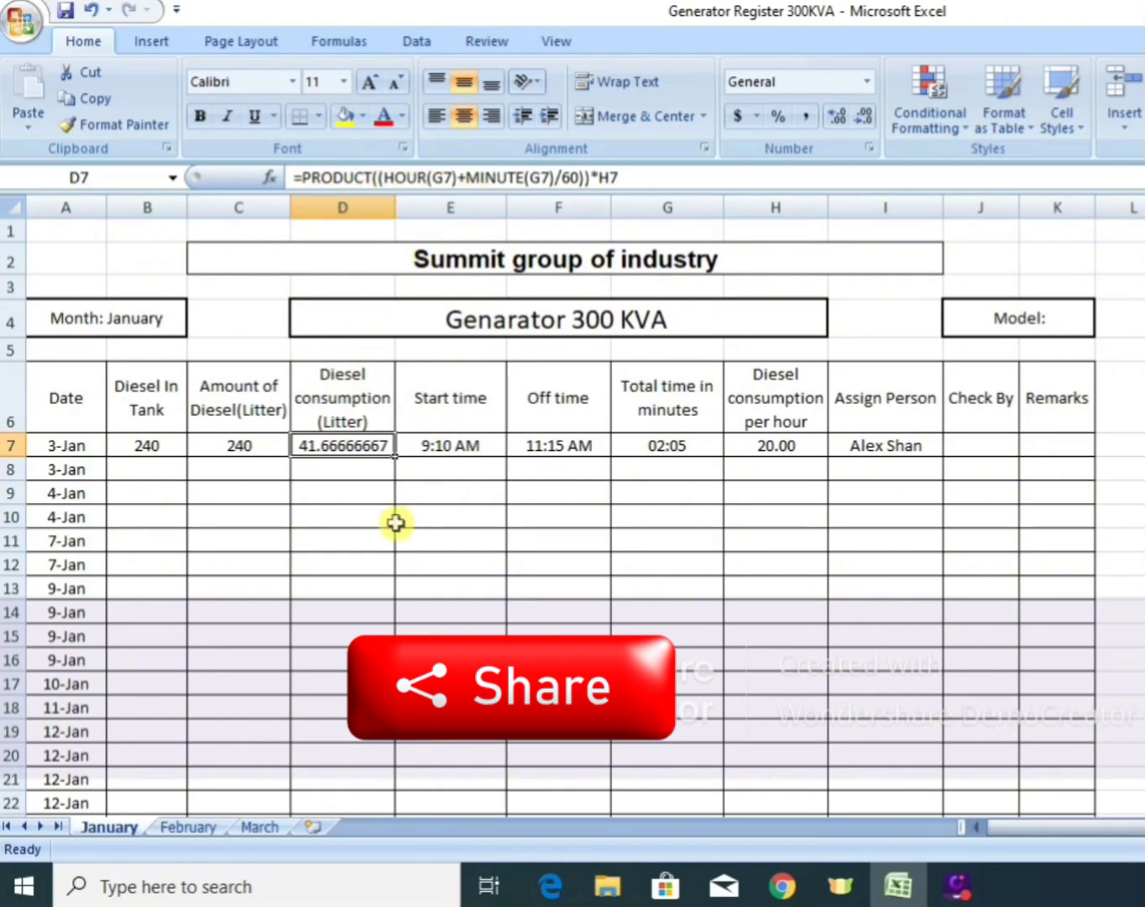
pyautogui.write('=')
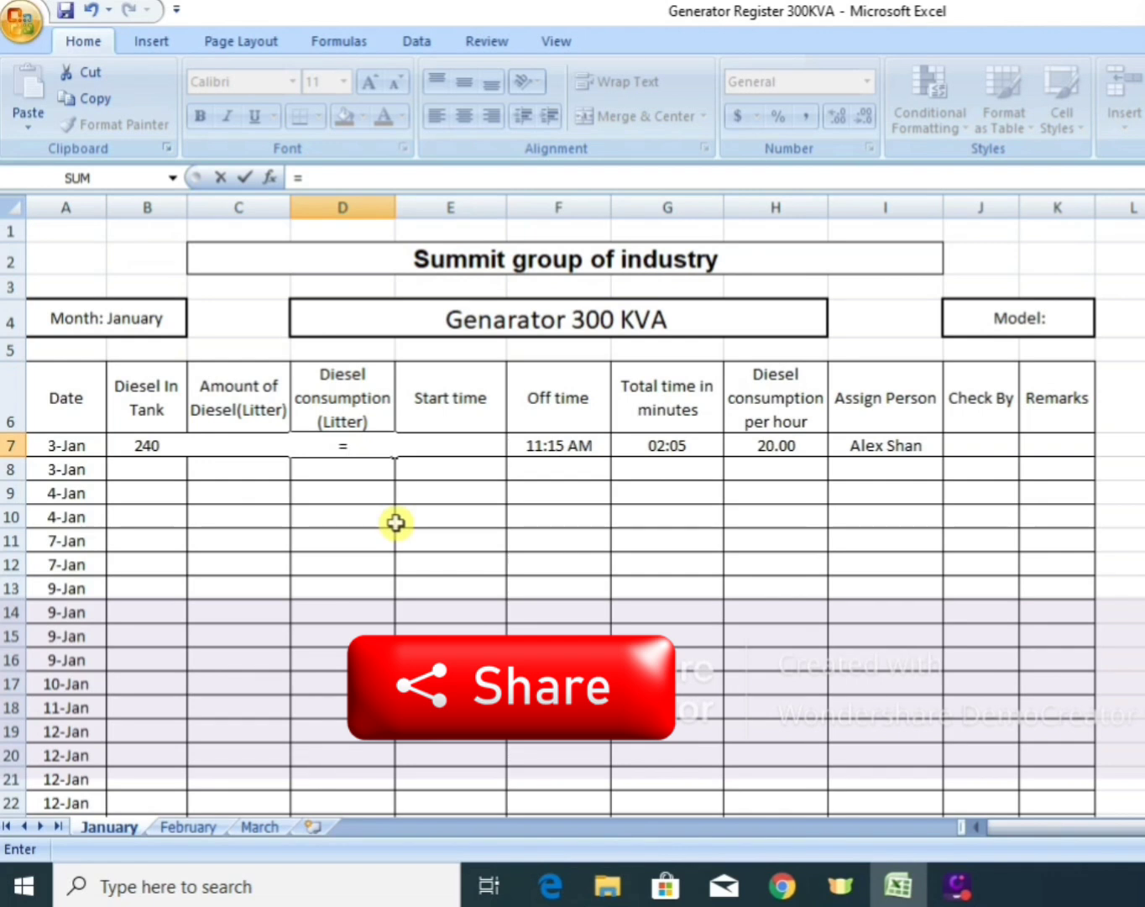
pyautogui.write('produ')
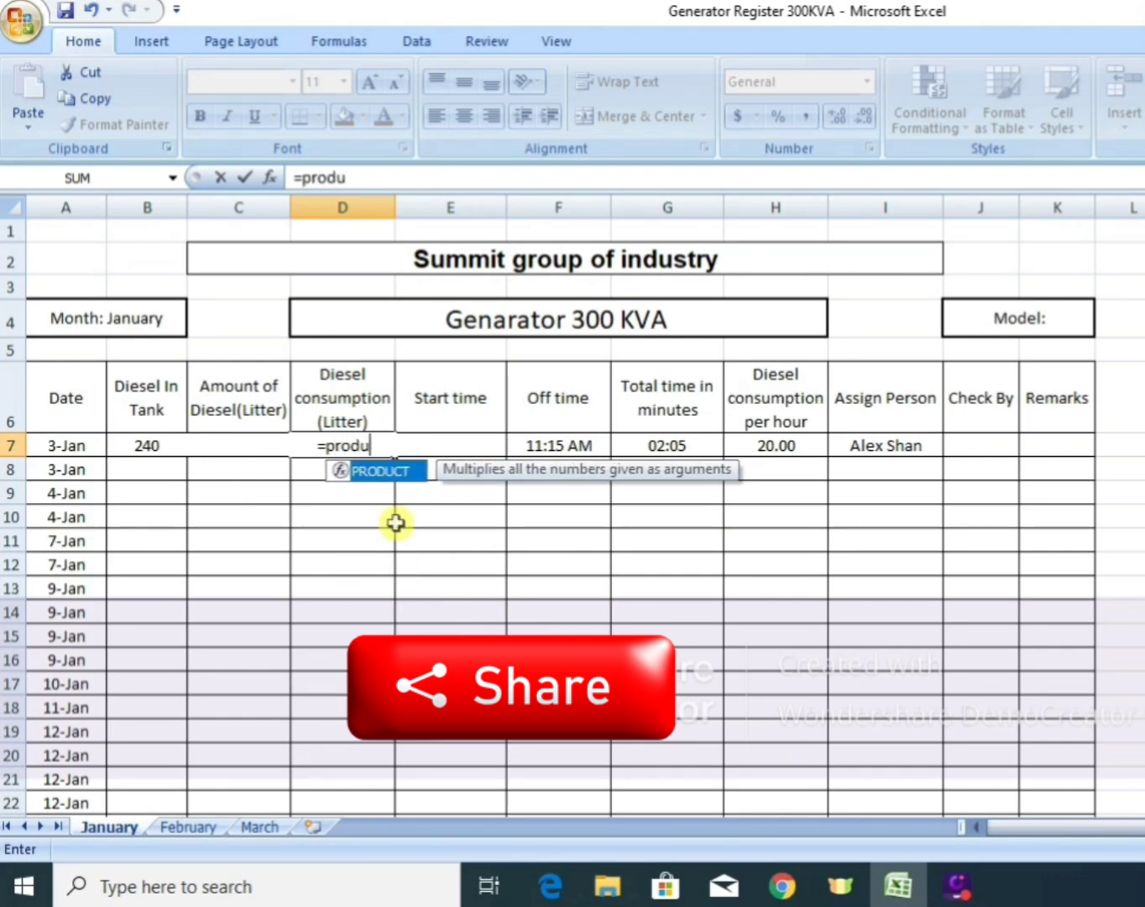
pyautogui.click(390, 478)
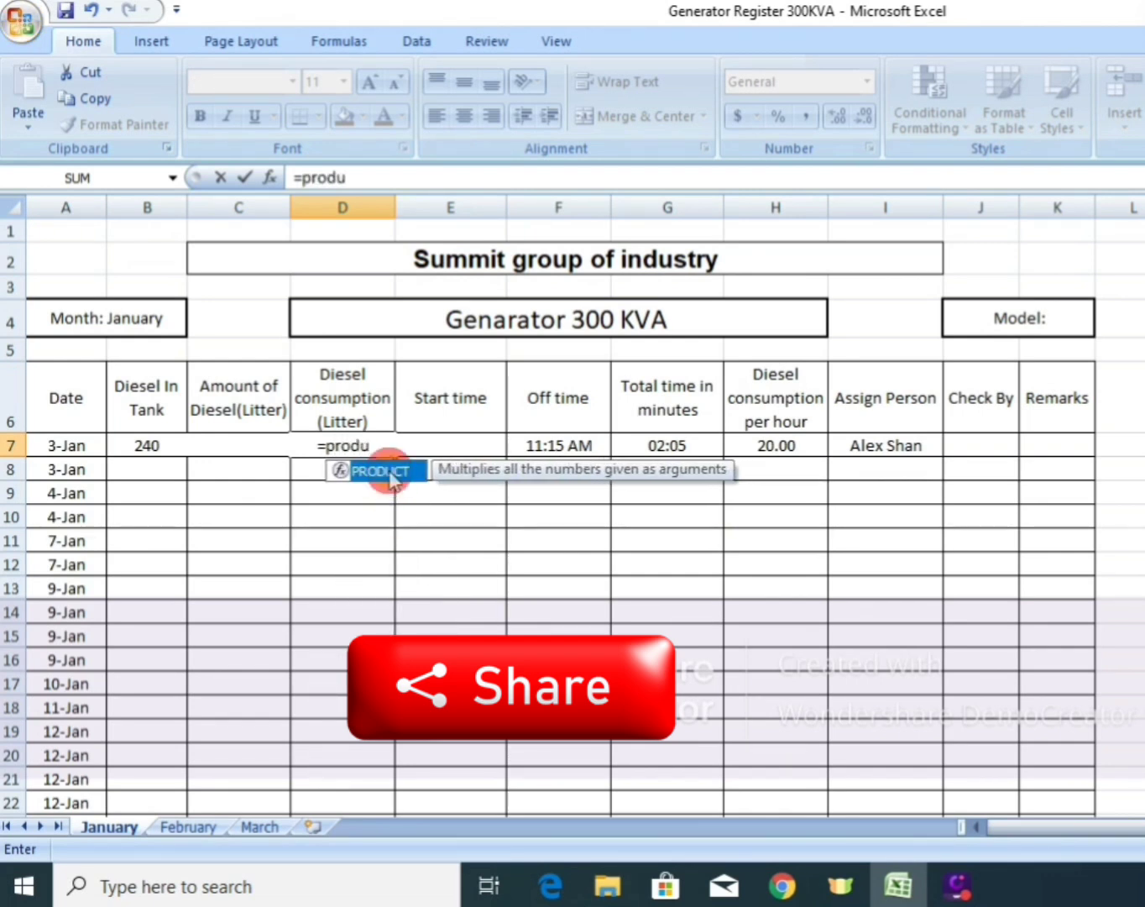
pyautogui.click(392, 475)
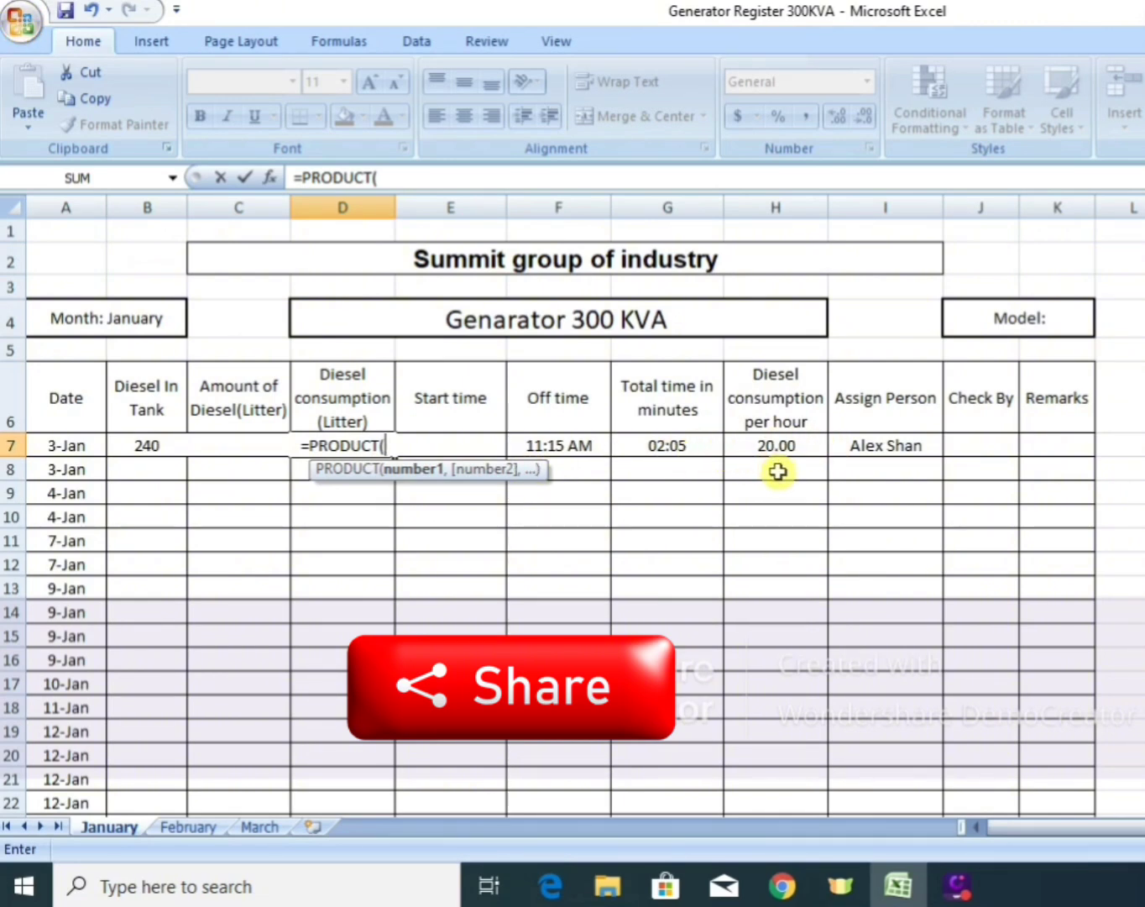
pyautogui.click(690, 445)
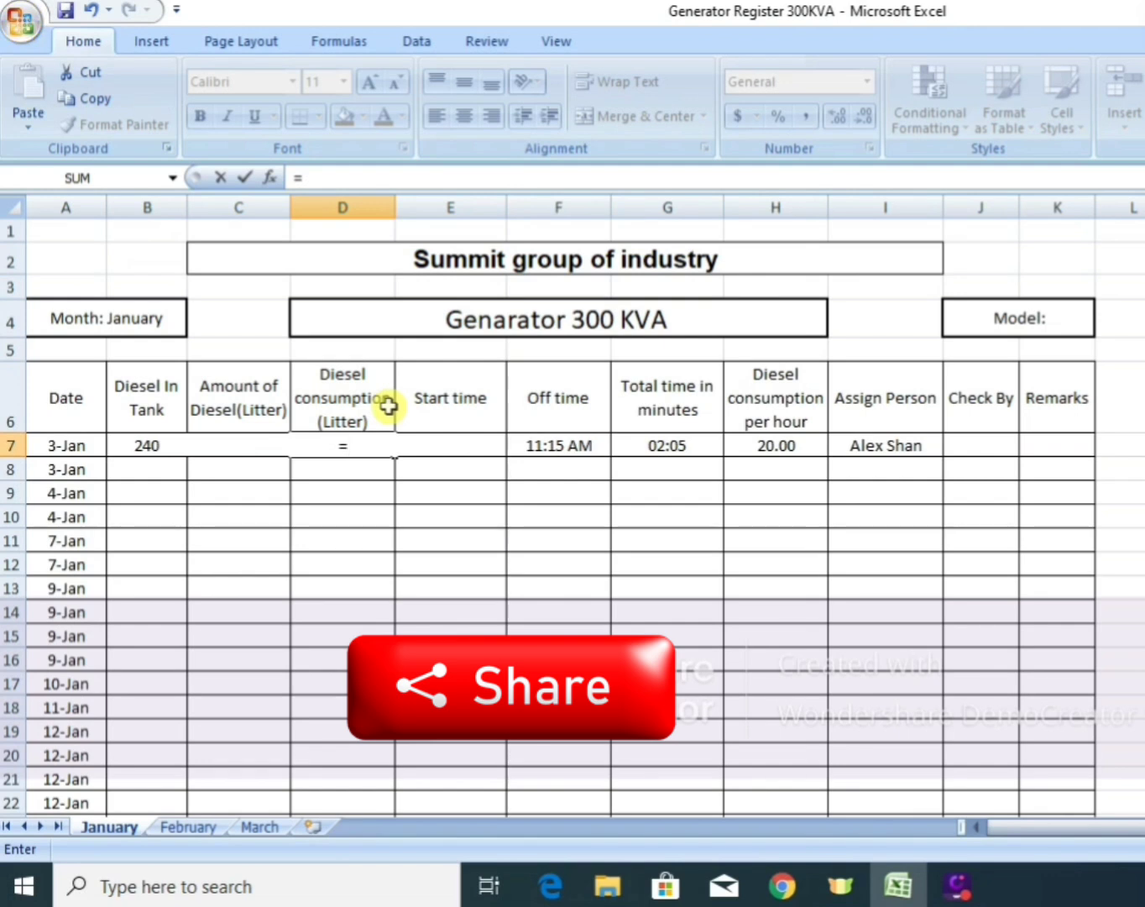
# Enter the diesel consumption formula =PRODUCT((HOUR(G7)+MINUTE(G7)/60))*H7 in D7 for the first 3-Jan row.
pyautogui.write('produc')
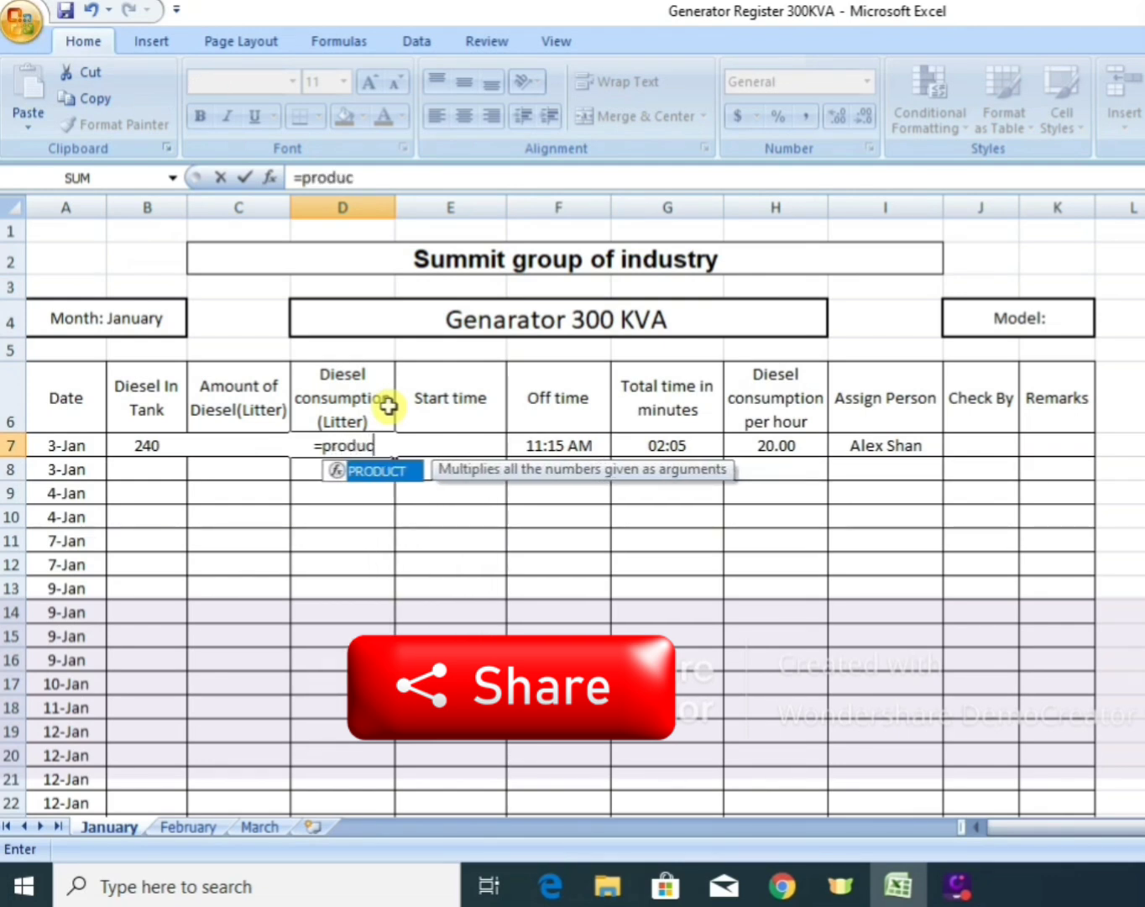
pyautogui.write('t')
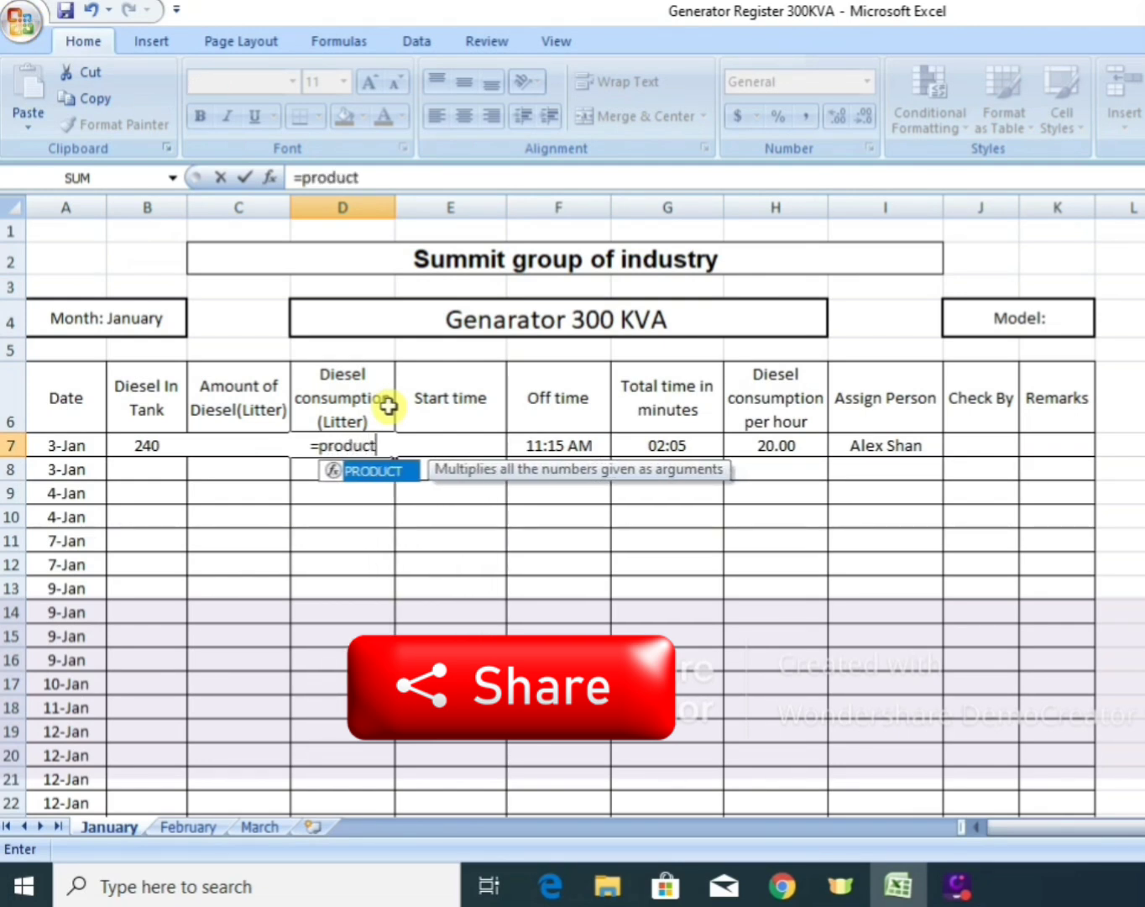
pyautogui.doubleClick(391, 474)
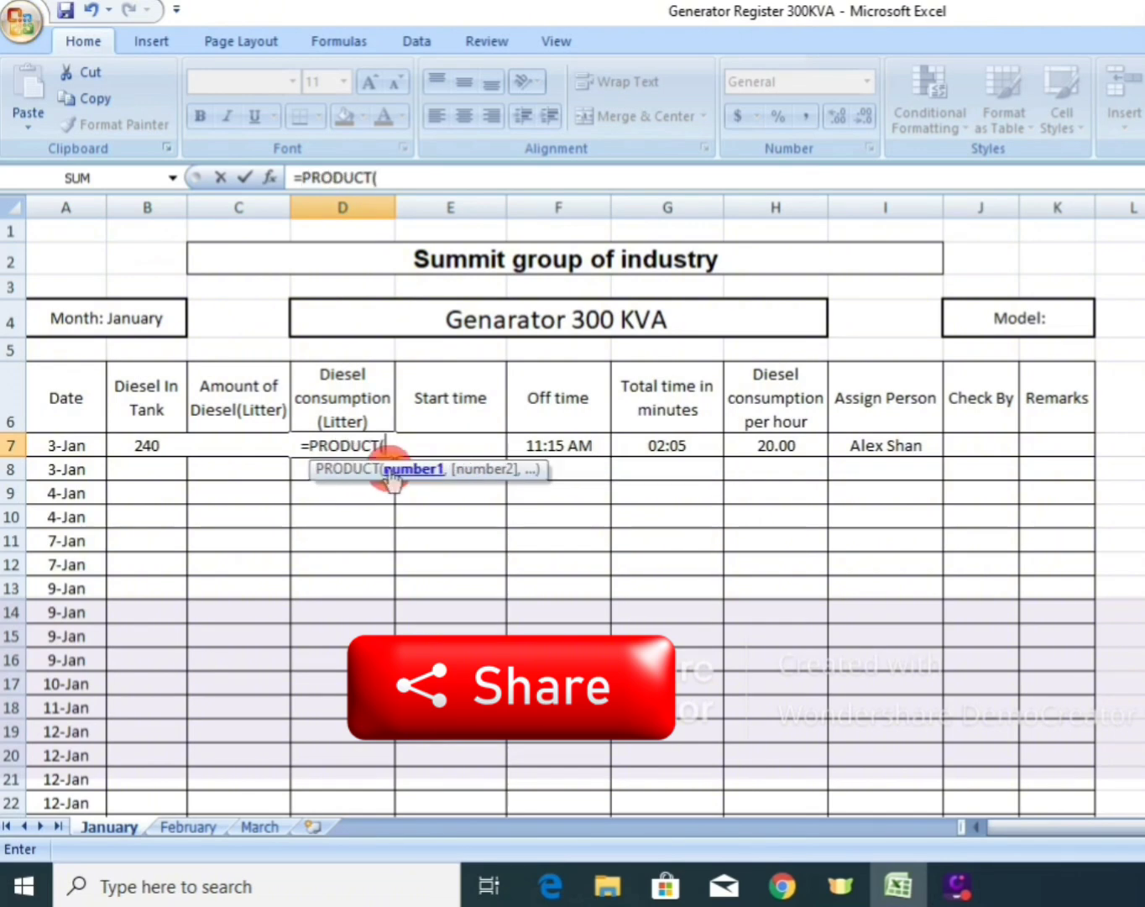
pyautogui.write('(')
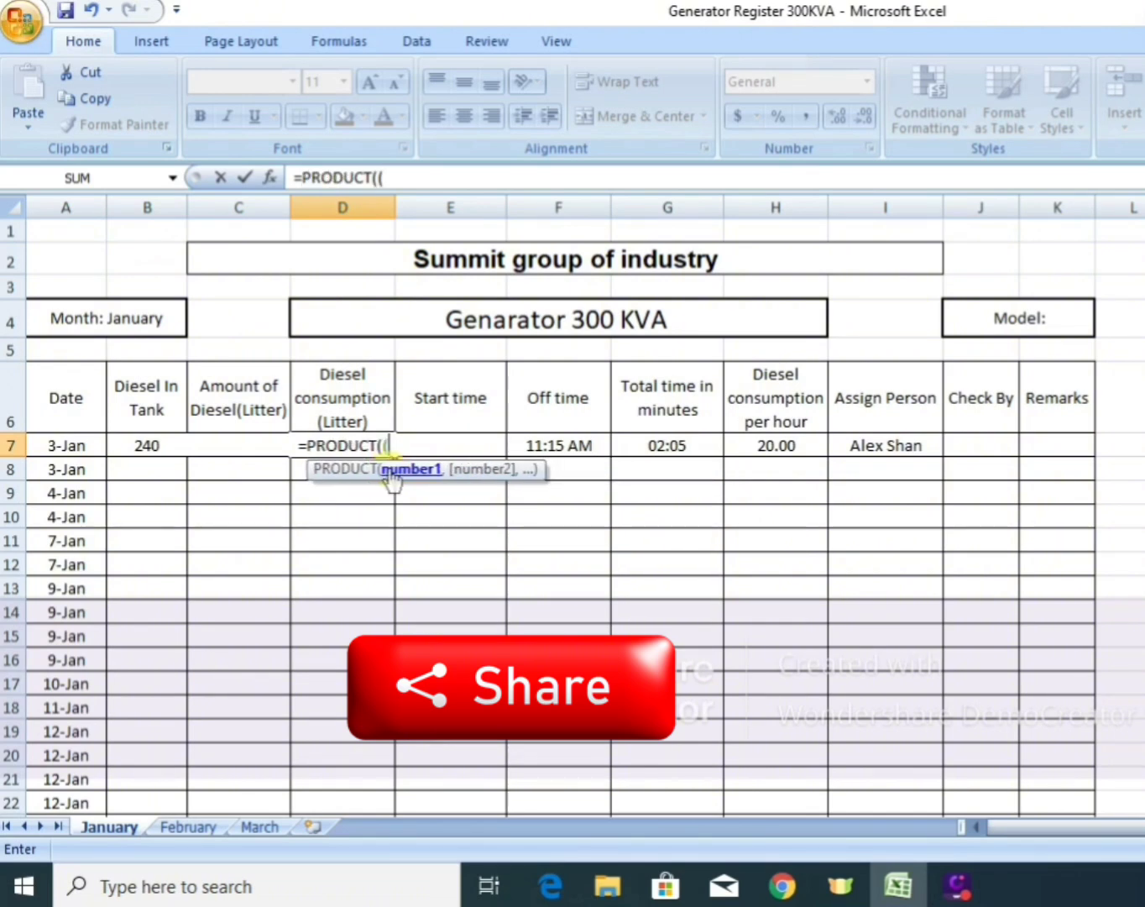
pyautogui.write('H')
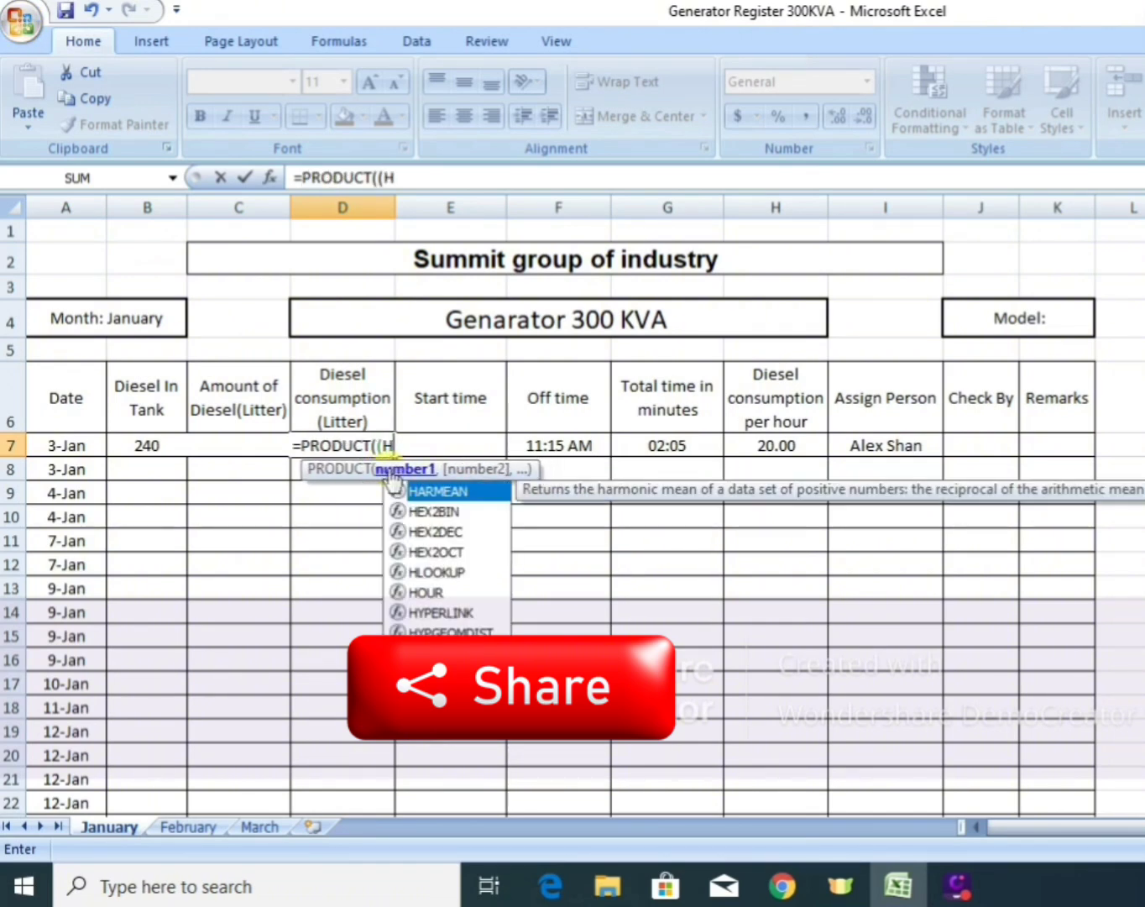
pyautogui.write('OUR')
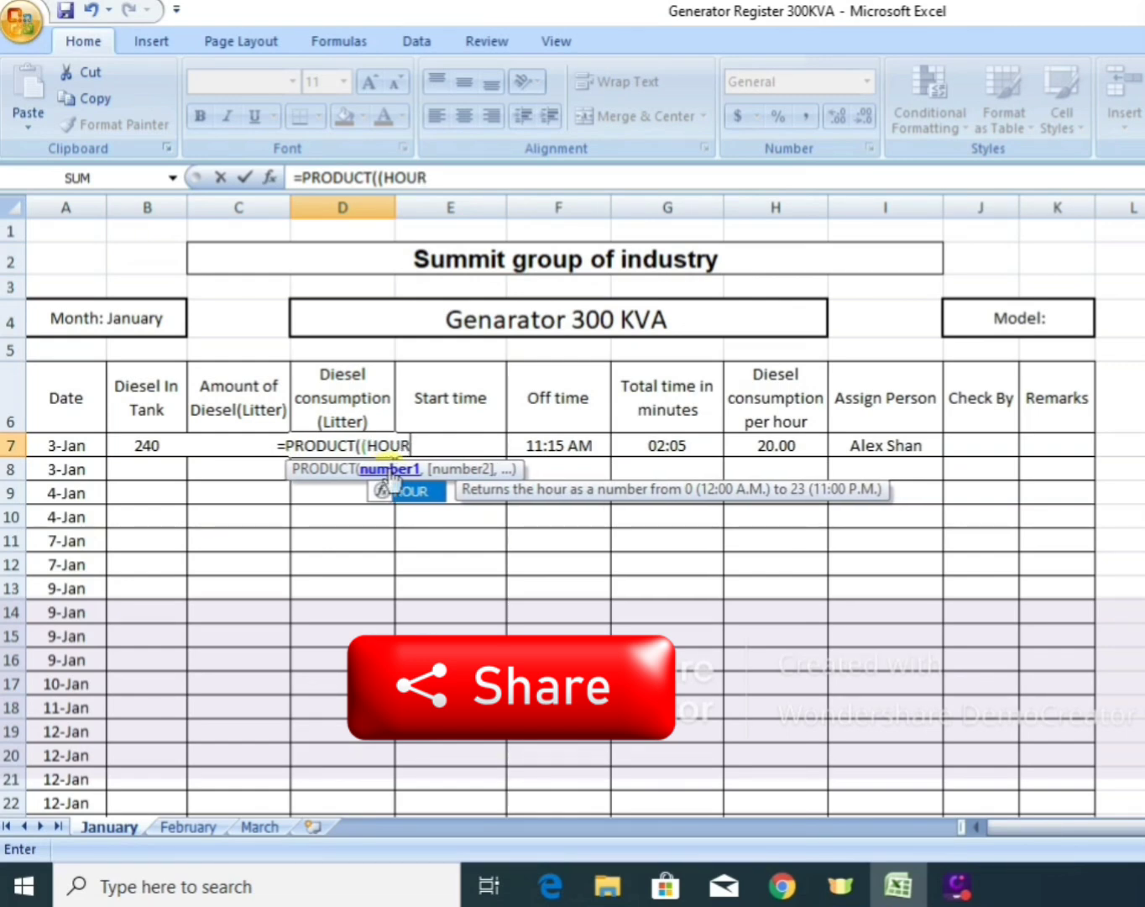
pyautogui.doubleClick(391, 487)
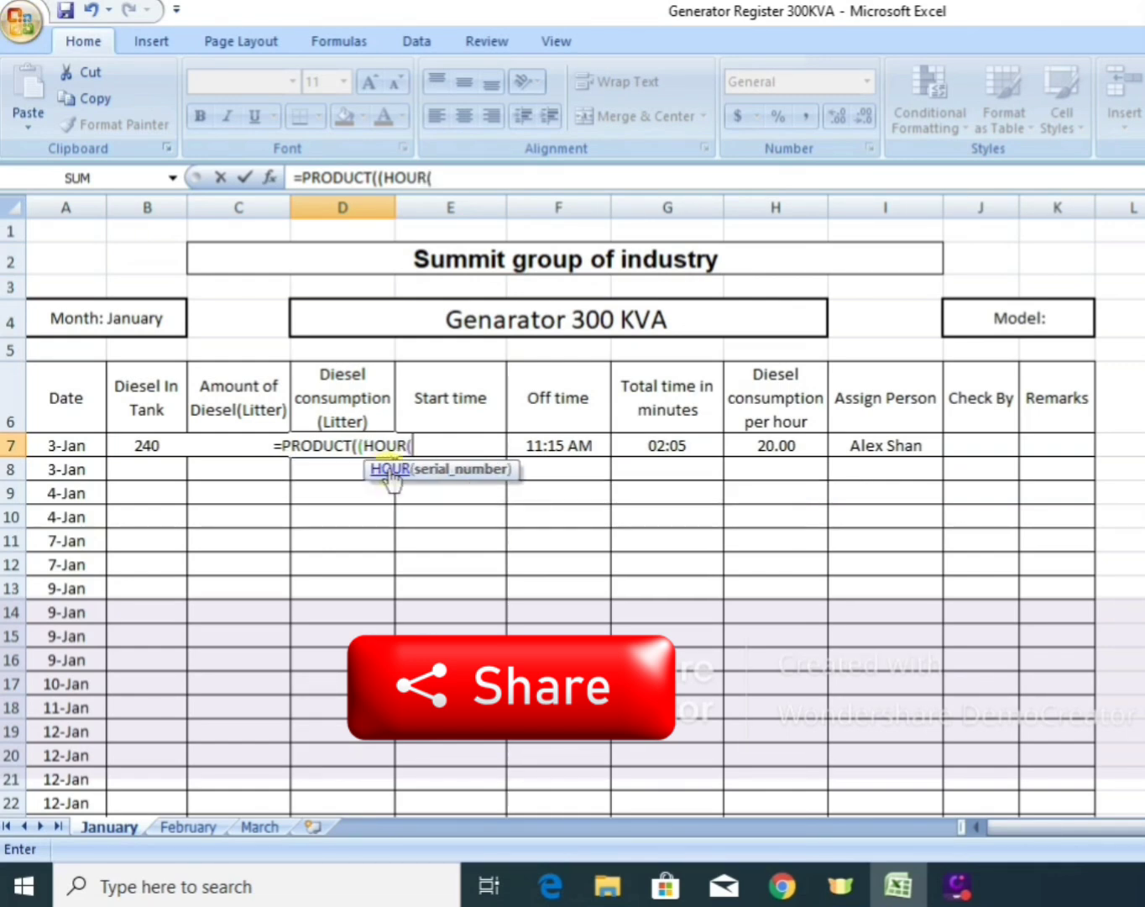
pyautogui.click(689, 446)
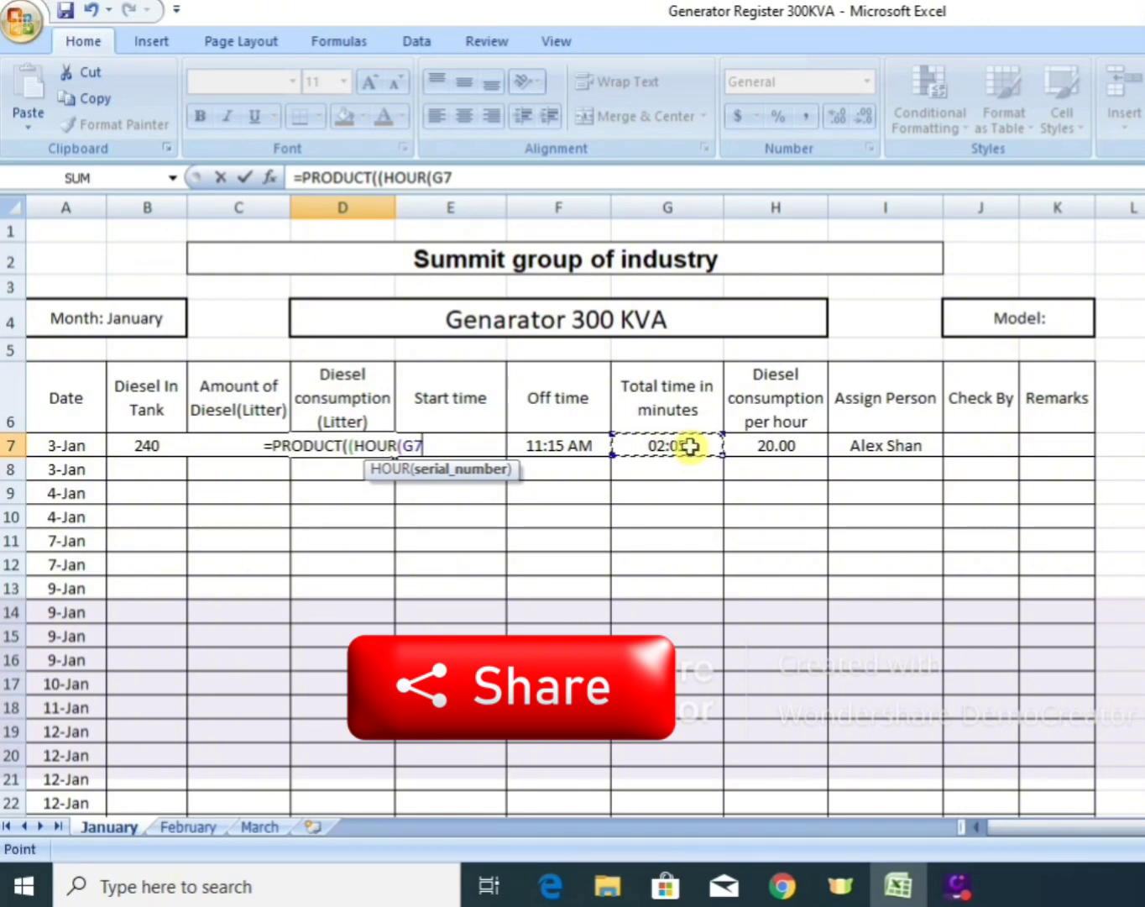
pyautogui.write(')')
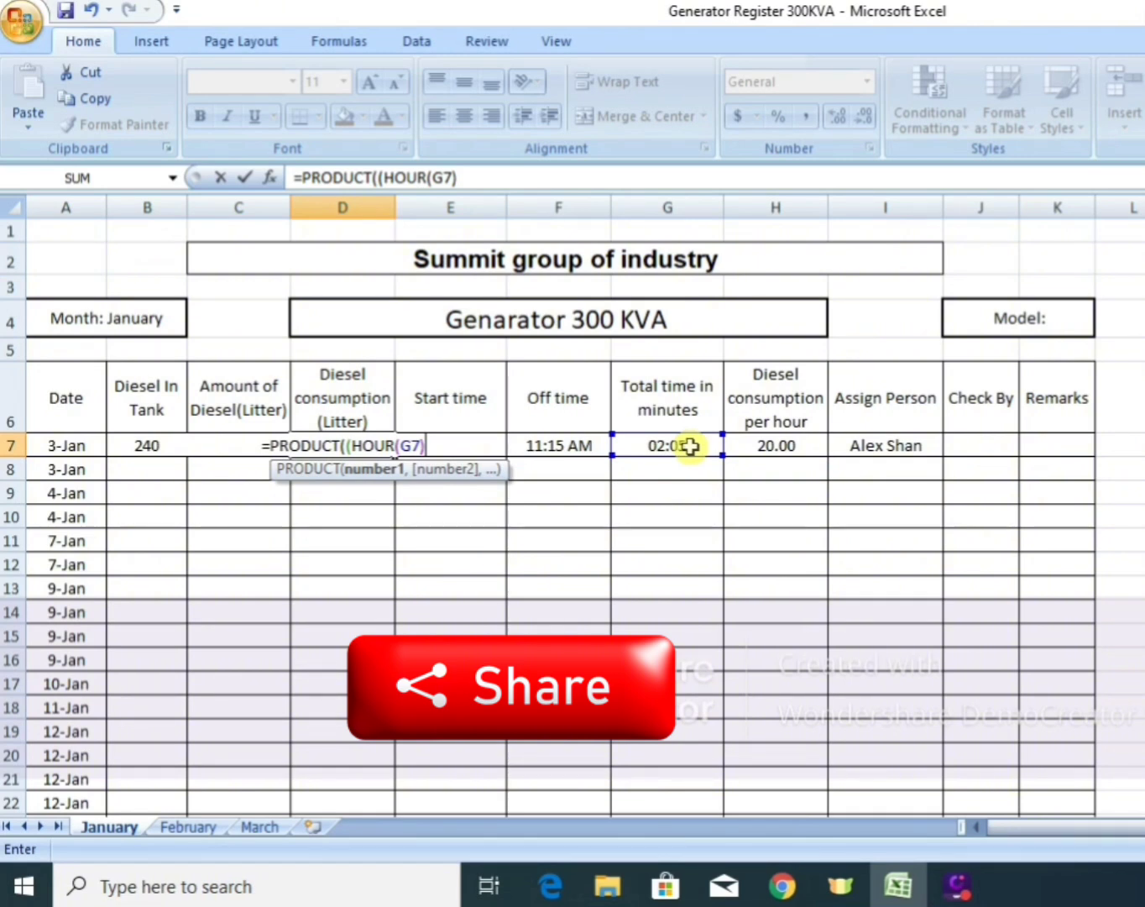
pyautogui.write('+MINUTE(G7)/60))*H7')
pyautogui.hotkey('ctrl', 'Return')
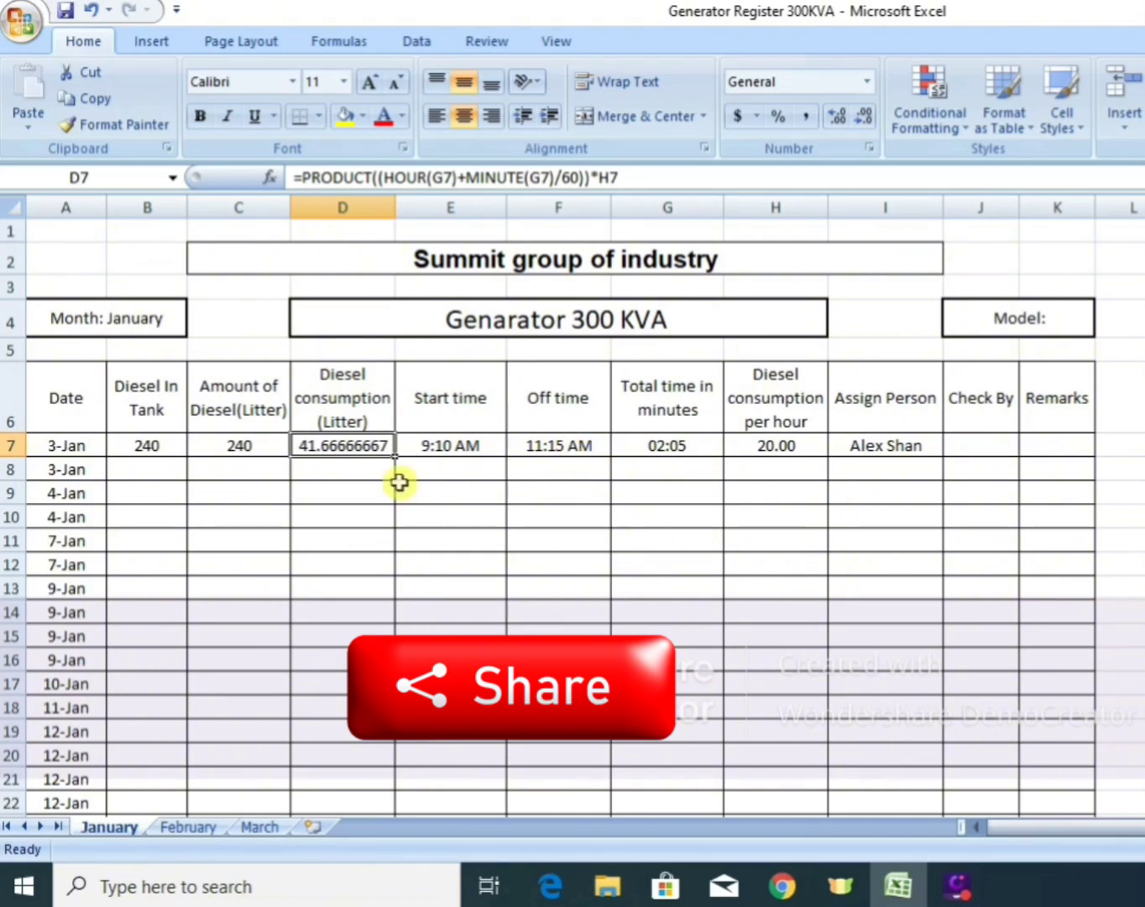
# Re-enter the diesel consumption formula in D7 as =PRODUCT((HOUR(G7)+MINUTE(G7)/60)*H7), accepting the proposed parenthesis correction.
pyautogui.write('=')
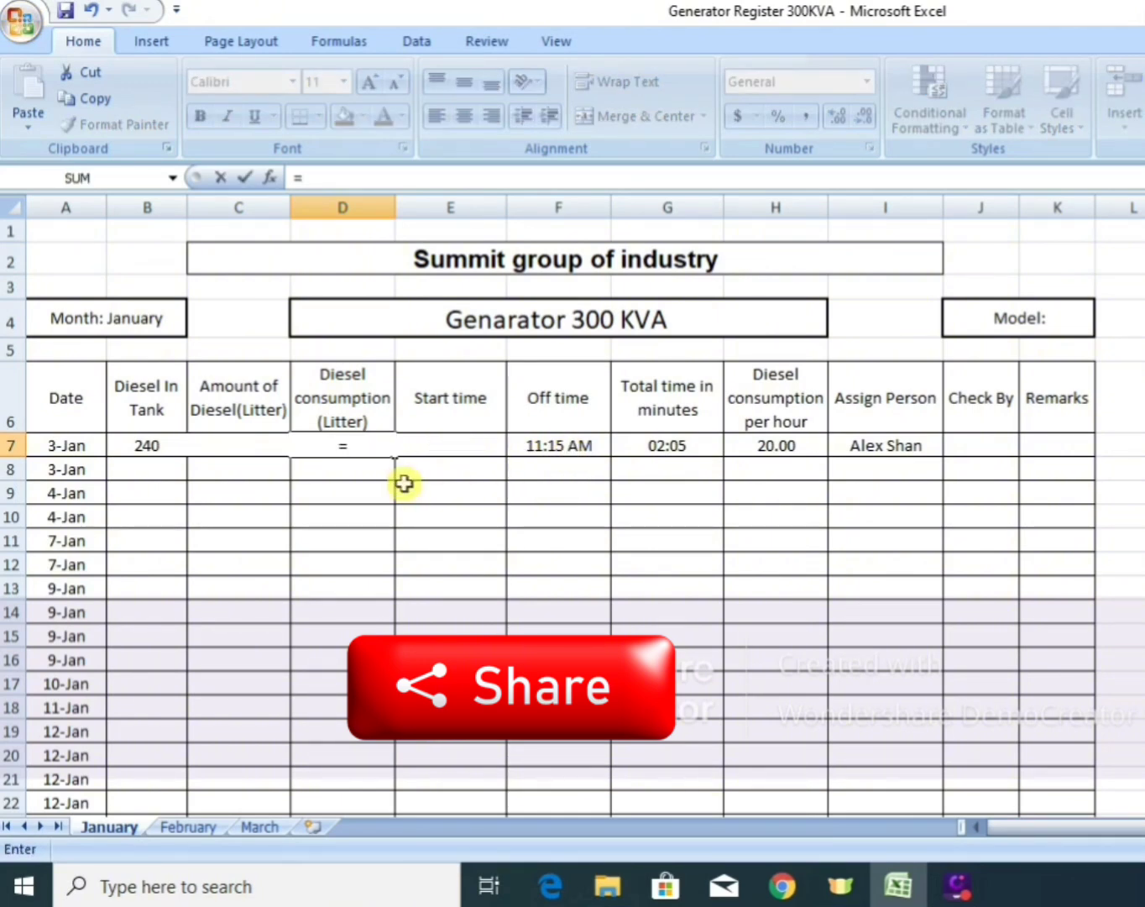
pyautogui.write('pro')
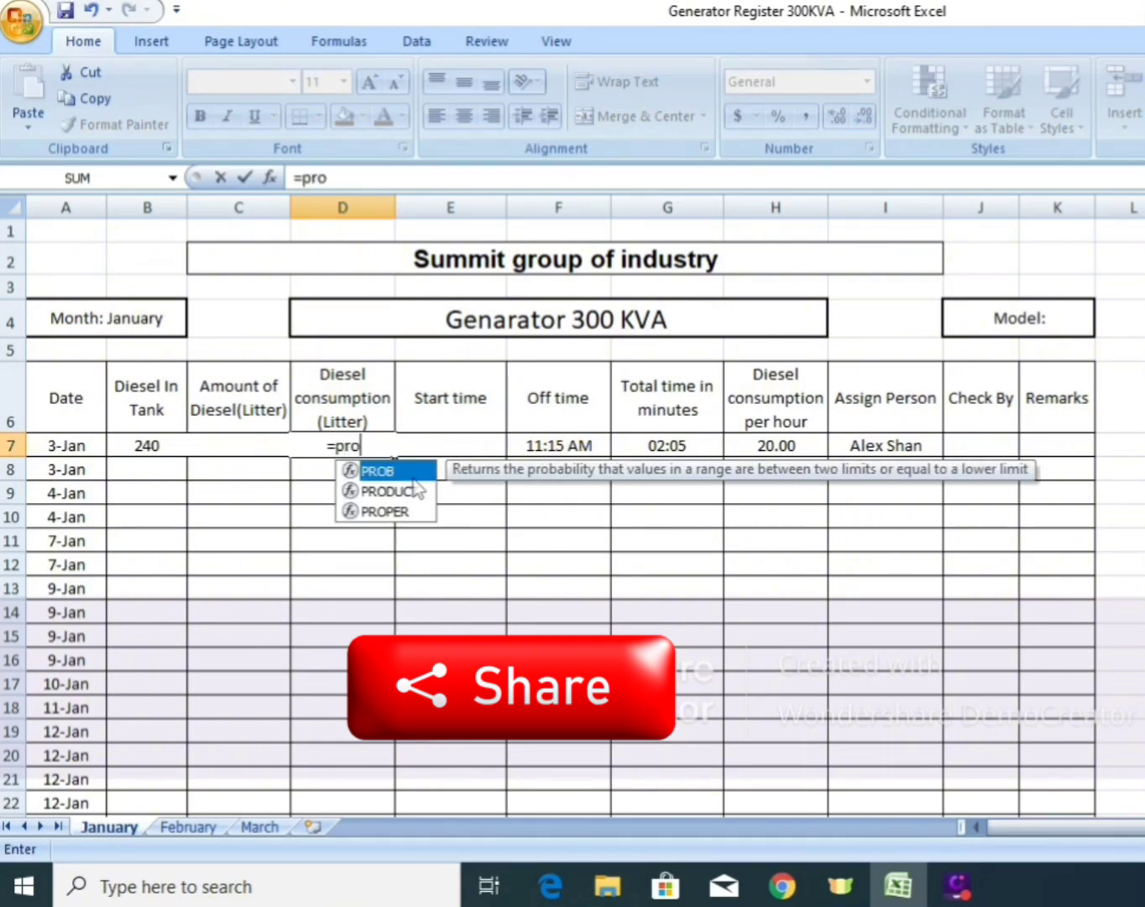
pyautogui.write('duct')
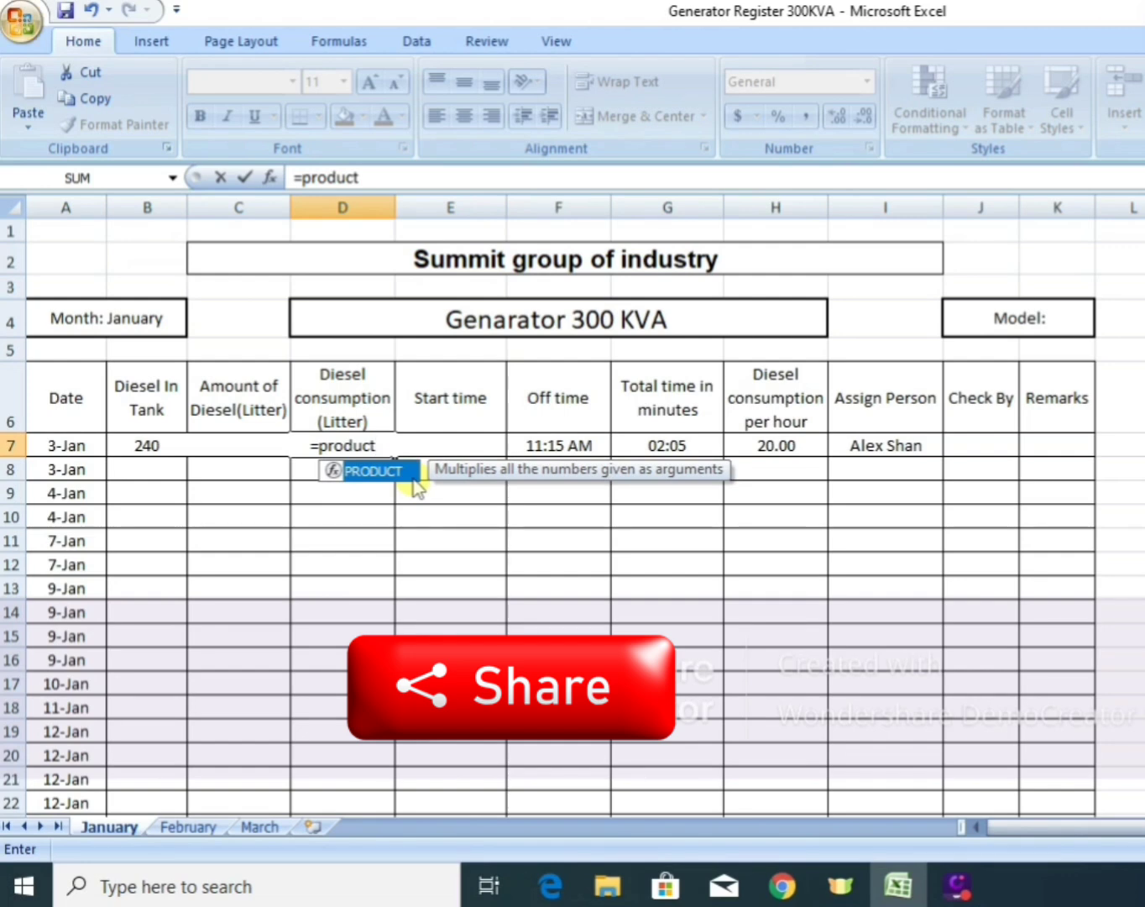
pyautogui.doubleClick(384, 470)
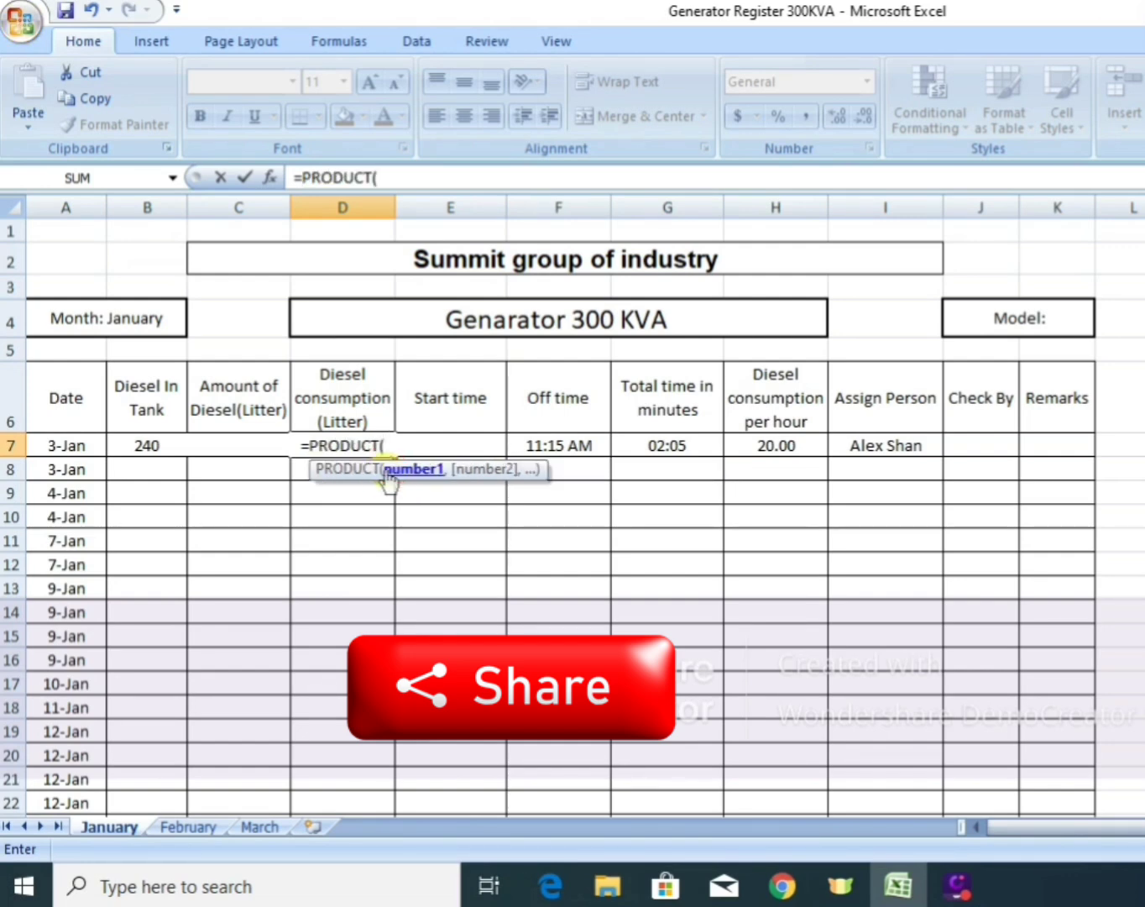
pyautogui.write('(h')
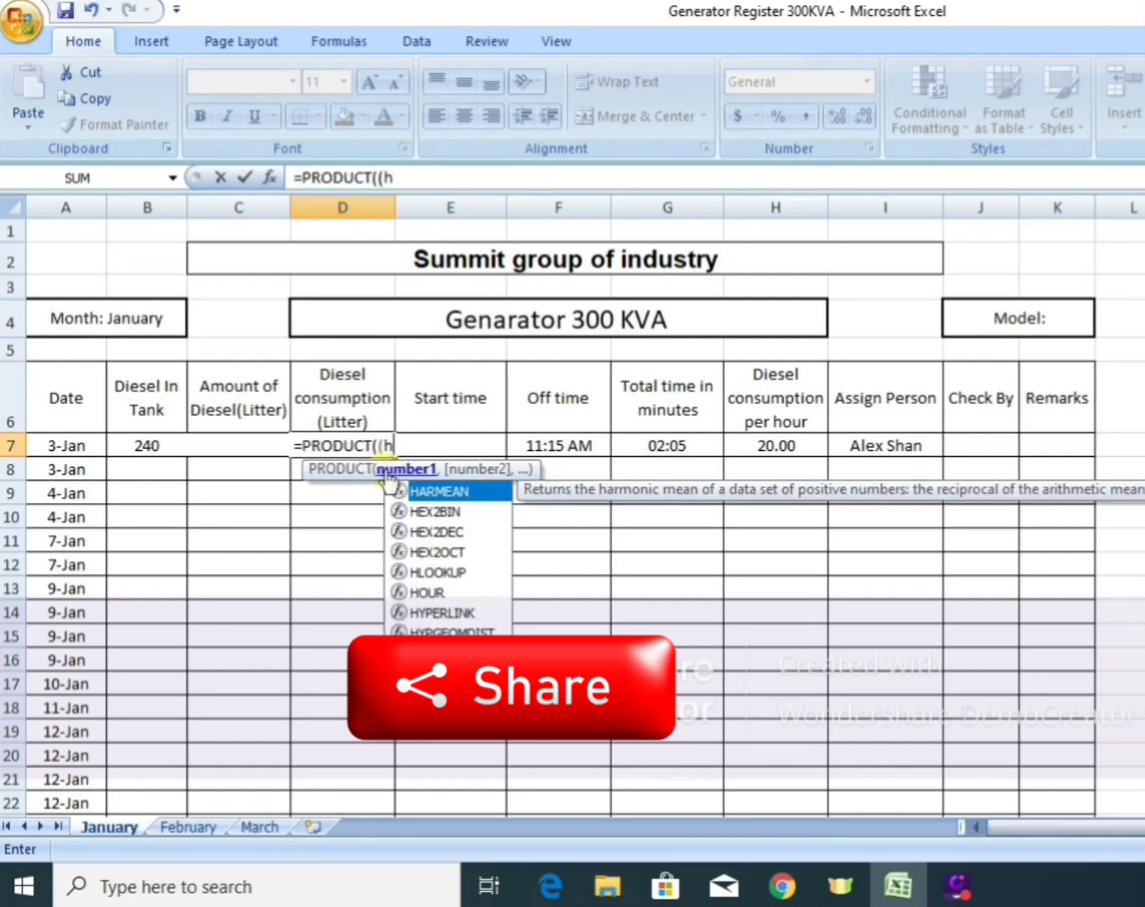
pyautogui.write('our')
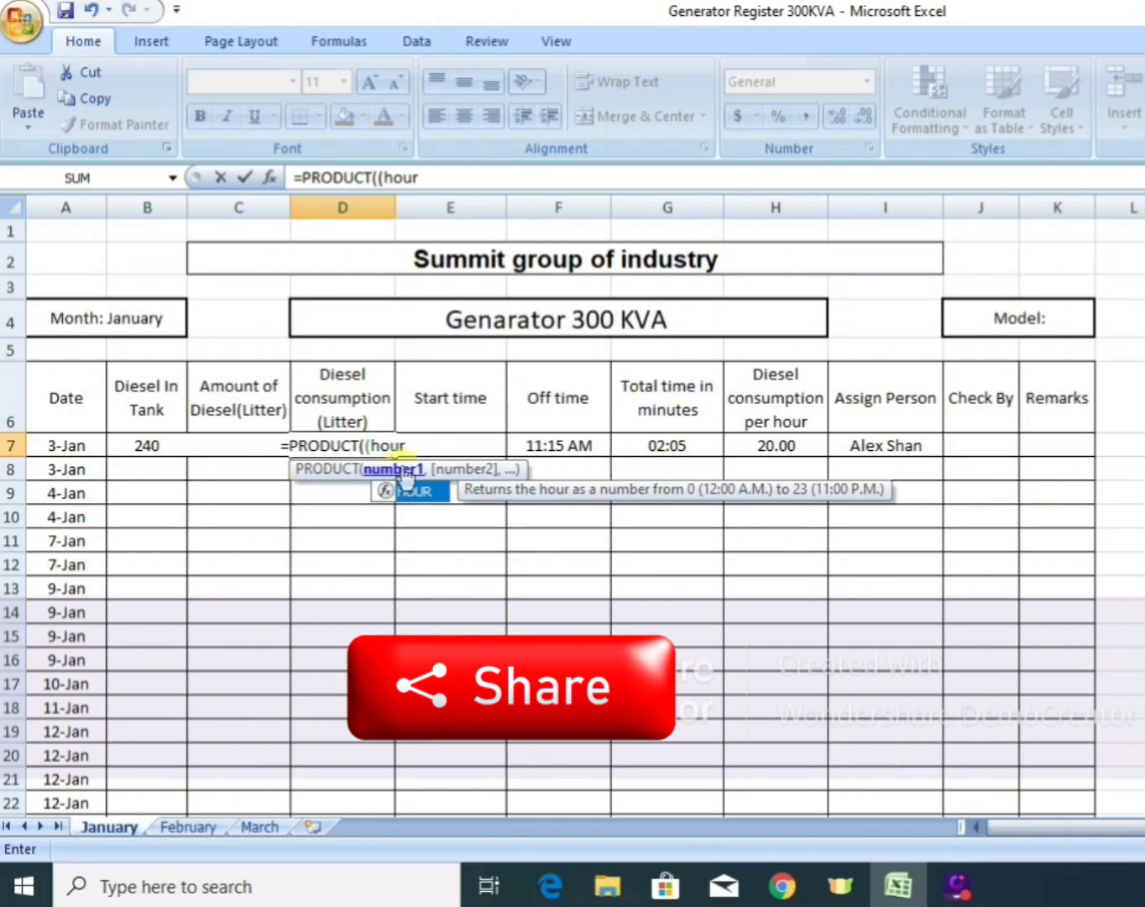
pyautogui.doubleClick(400, 490)
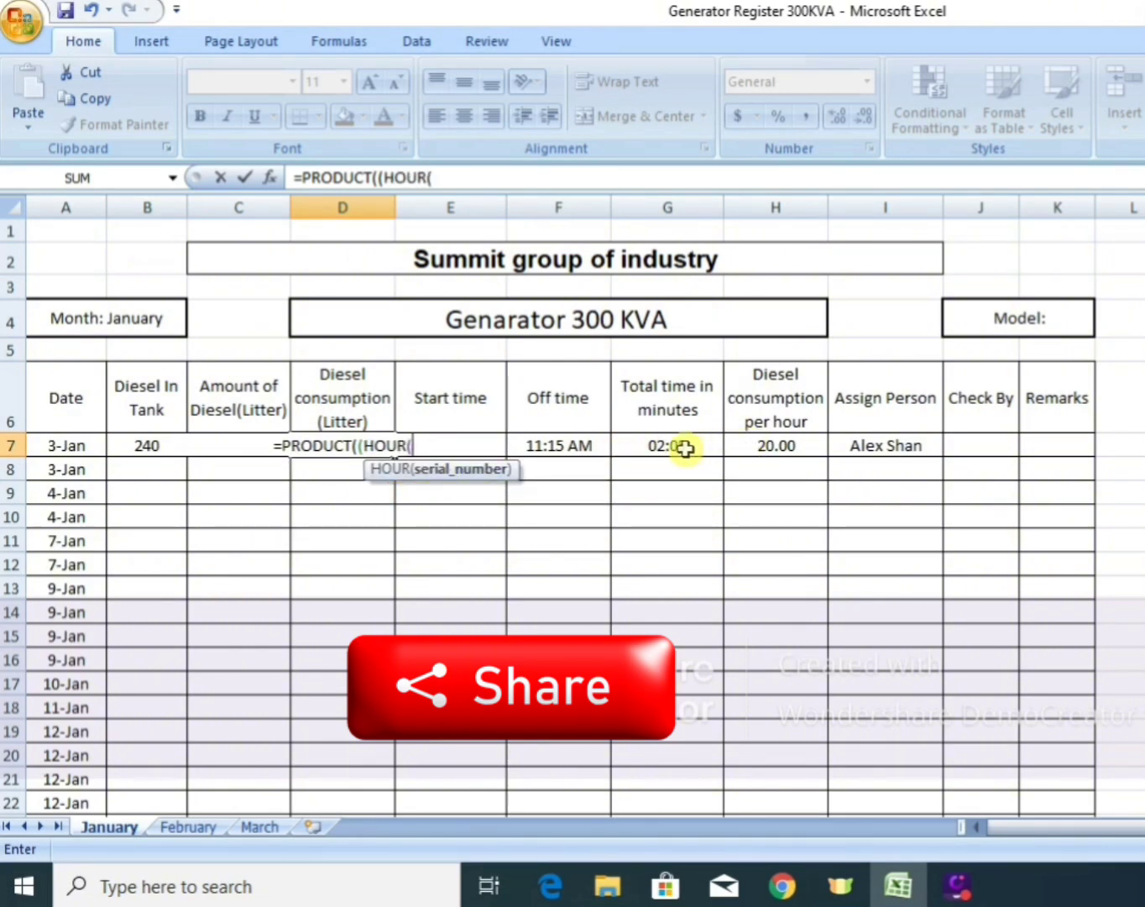
pyautogui.click(684, 448)
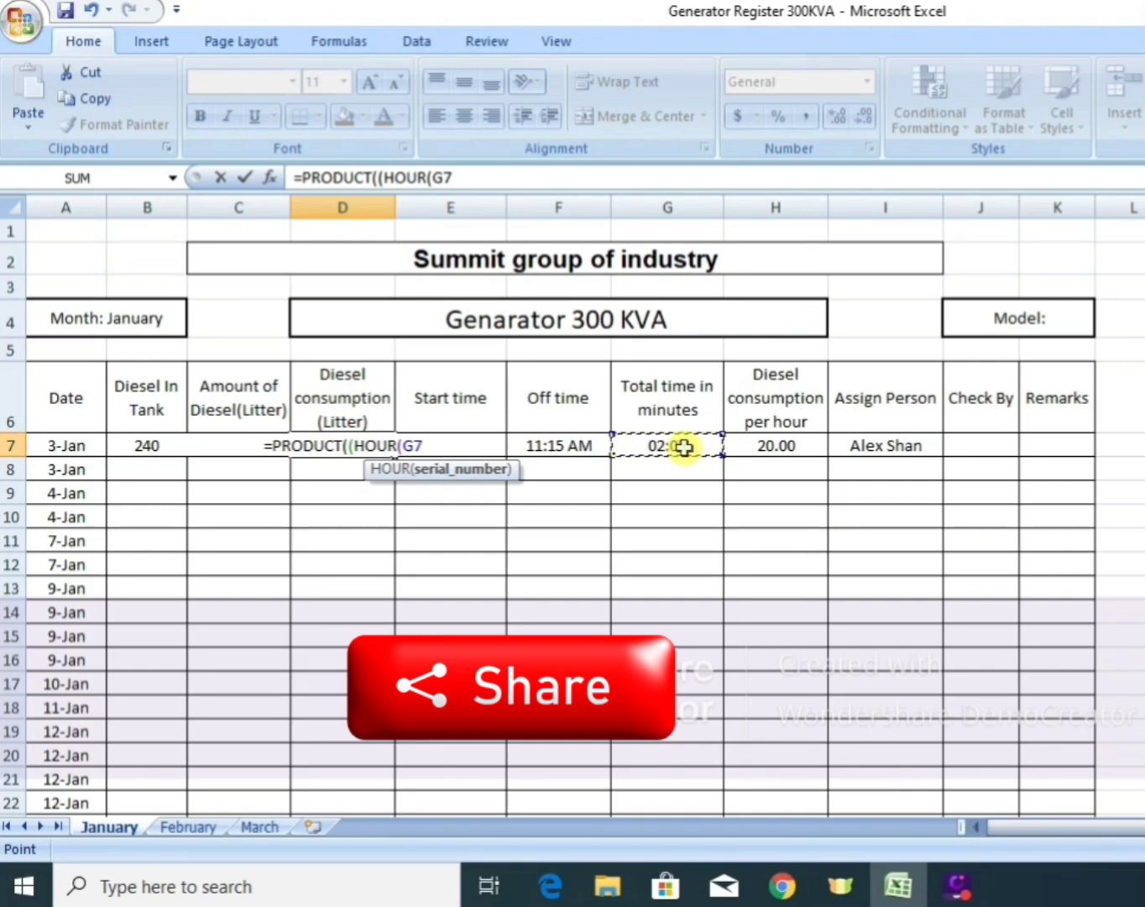
pyautogui.write(')')
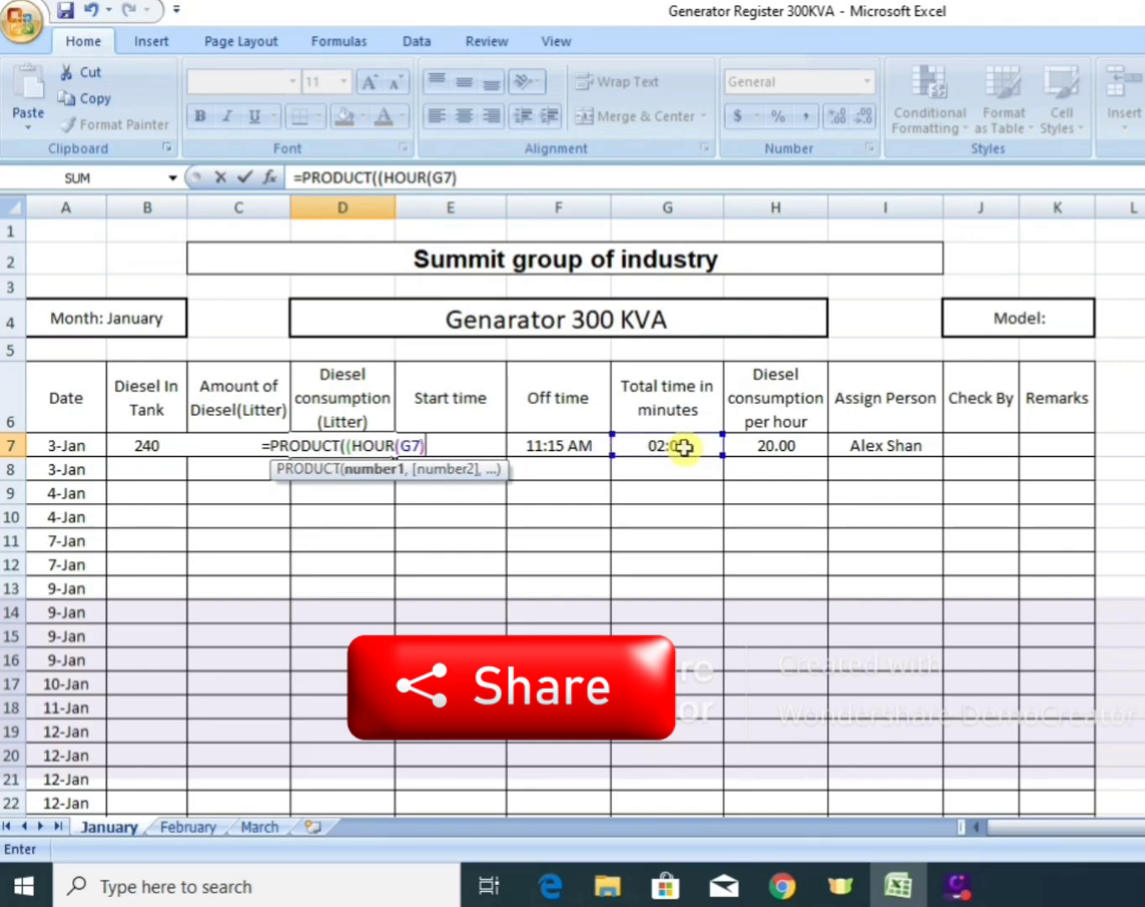
pyautogui.write('+')
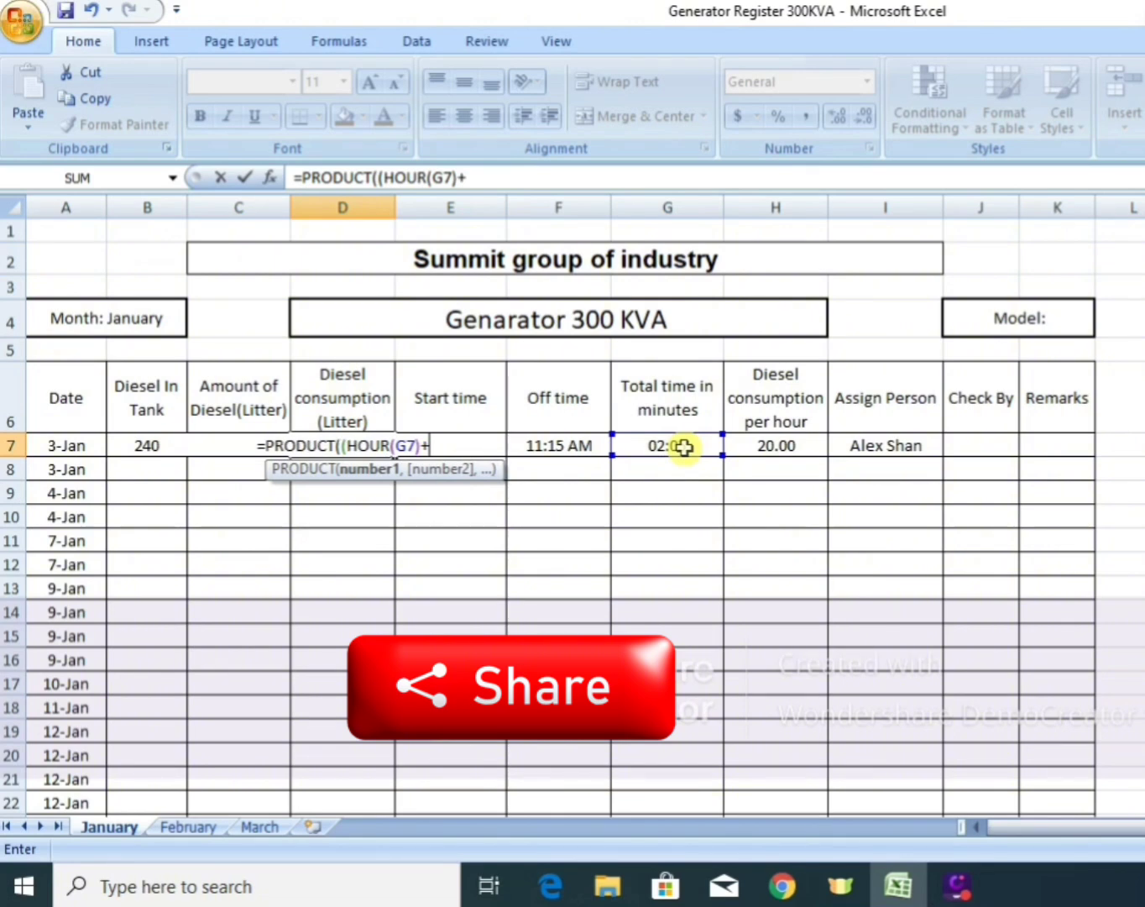
pyautogui.write('mi')
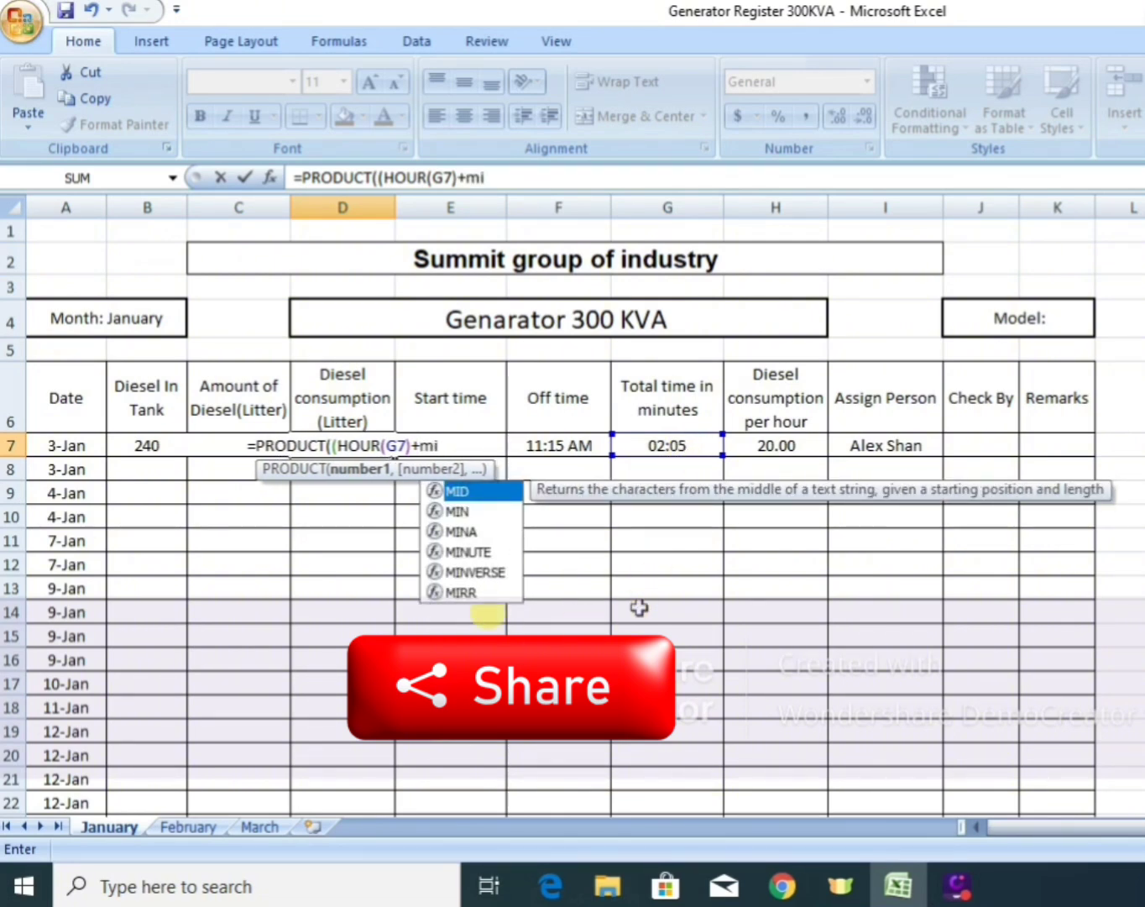
pyautogui.doubleClick(464, 553)
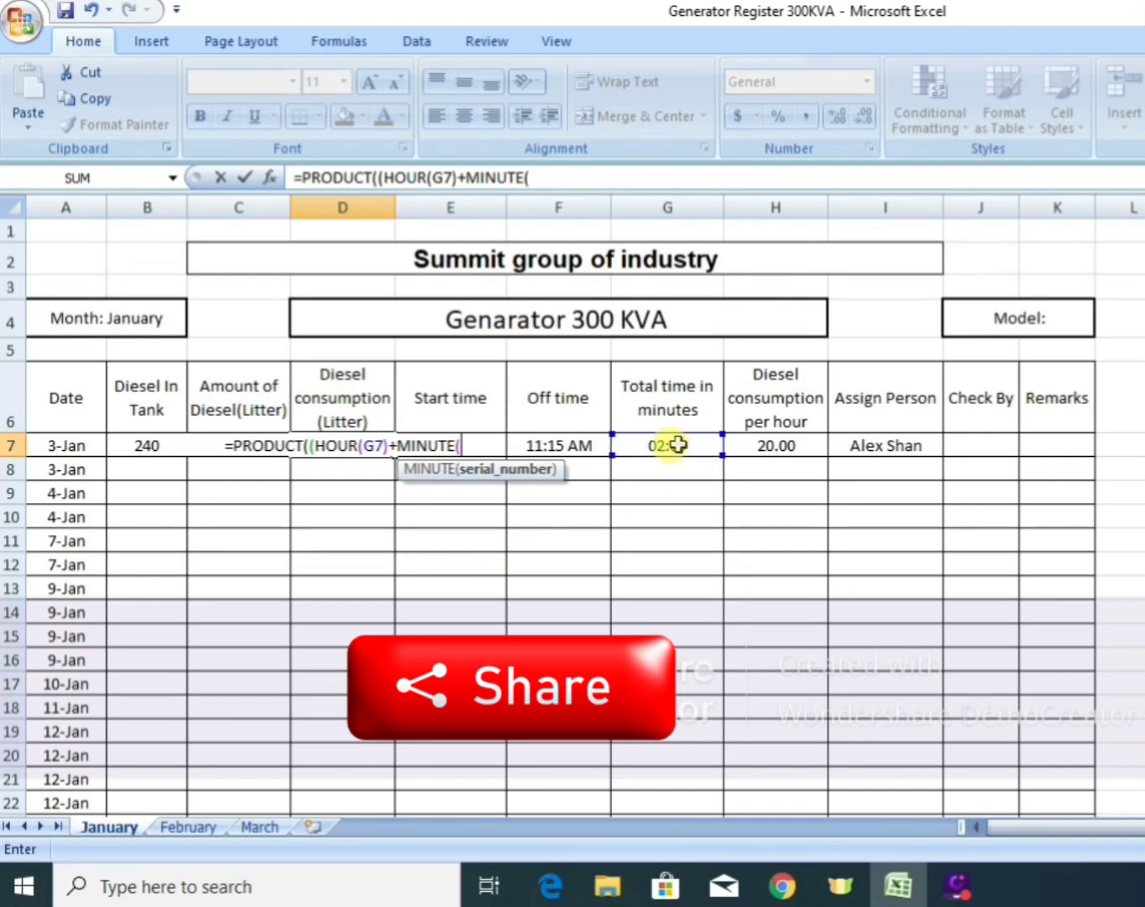
pyautogui.click(665, 445)
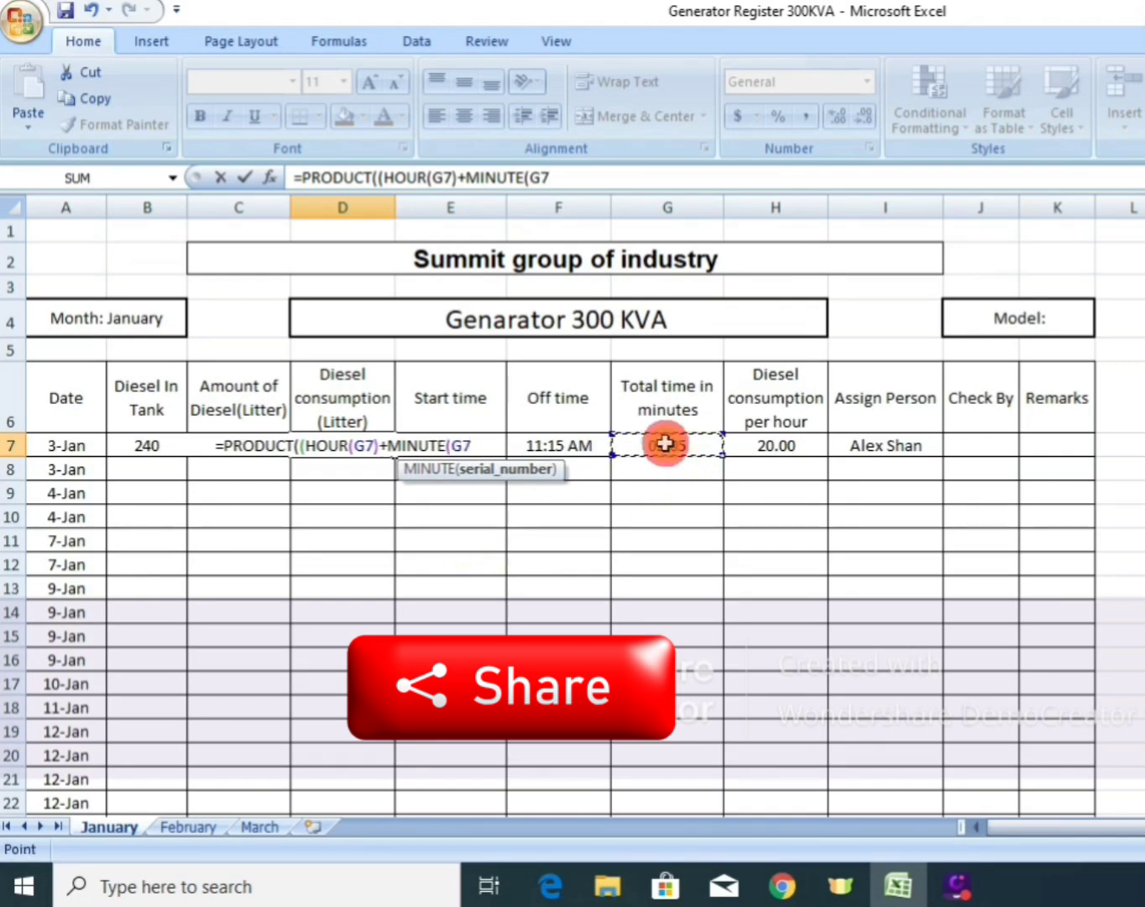
pyautogui.write(')')
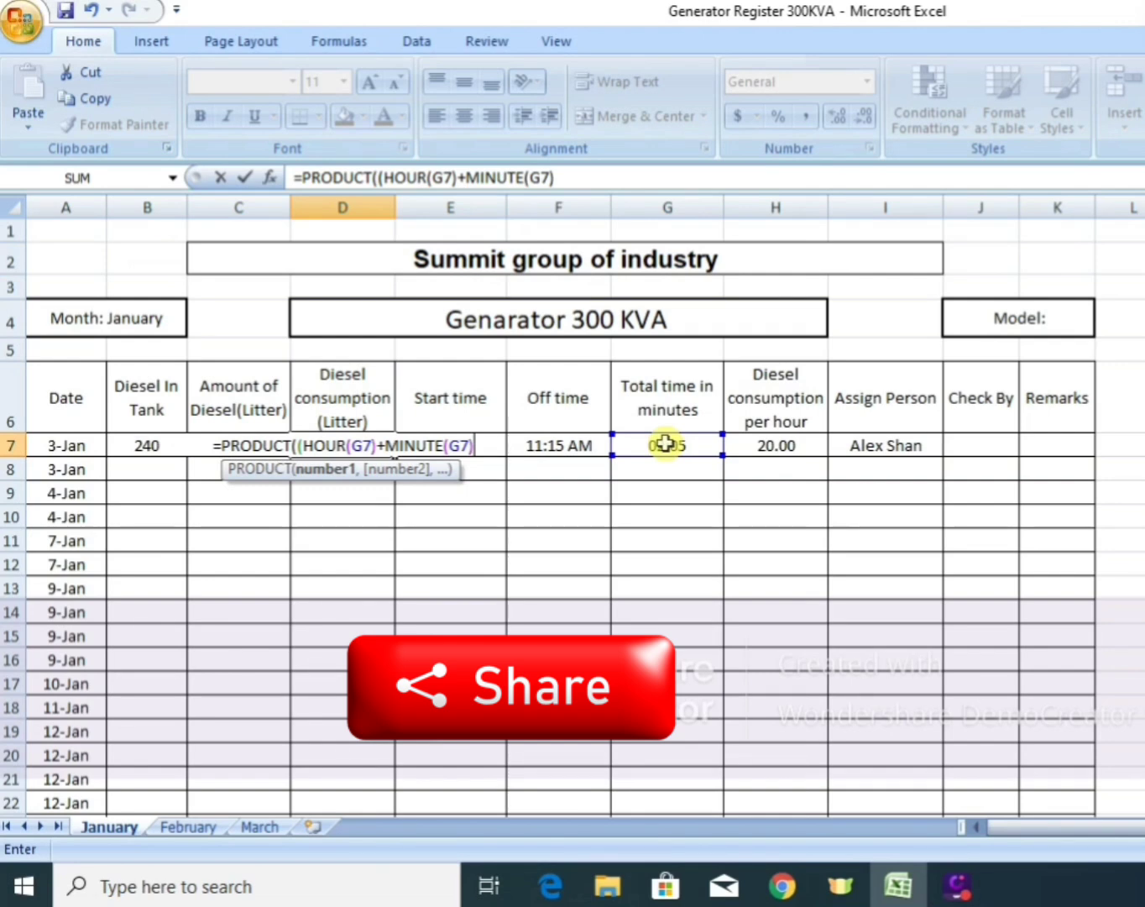
pyautogui.write('/')
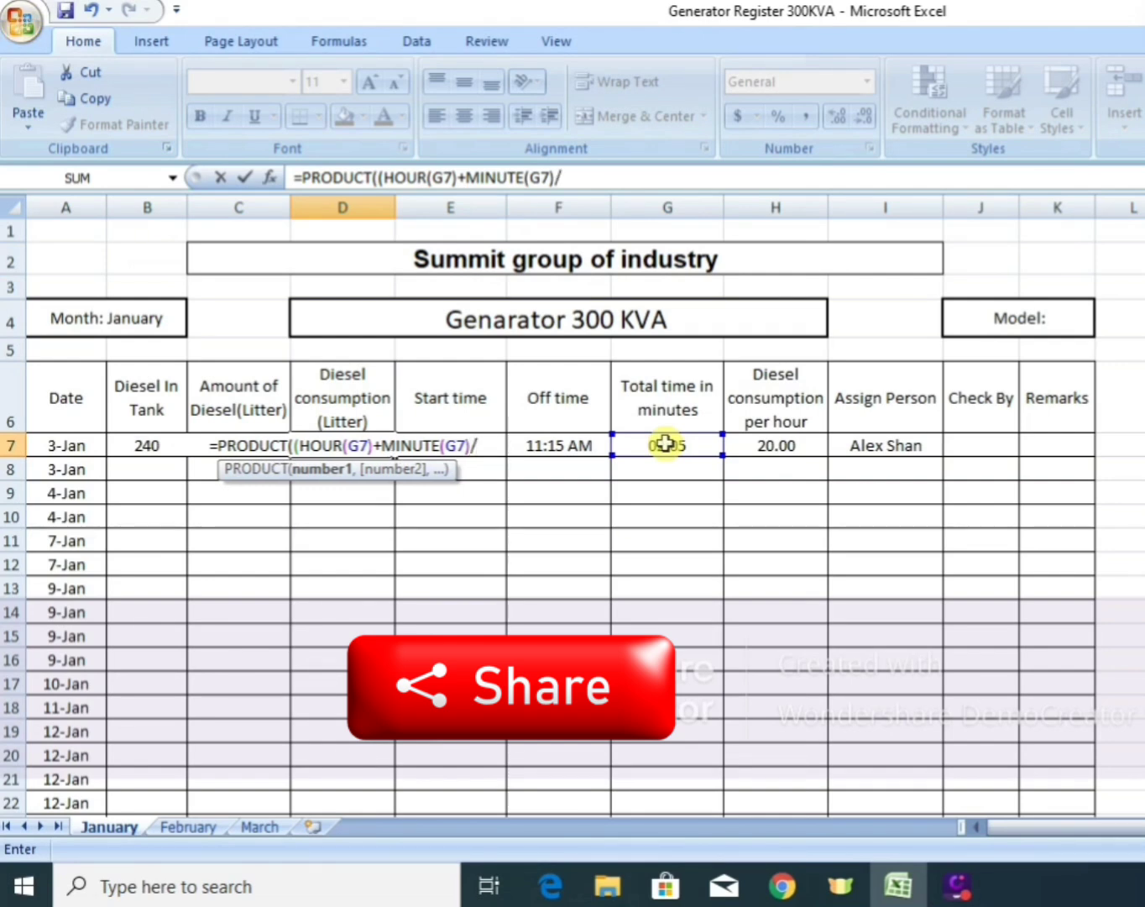
pyautogui.write('60')
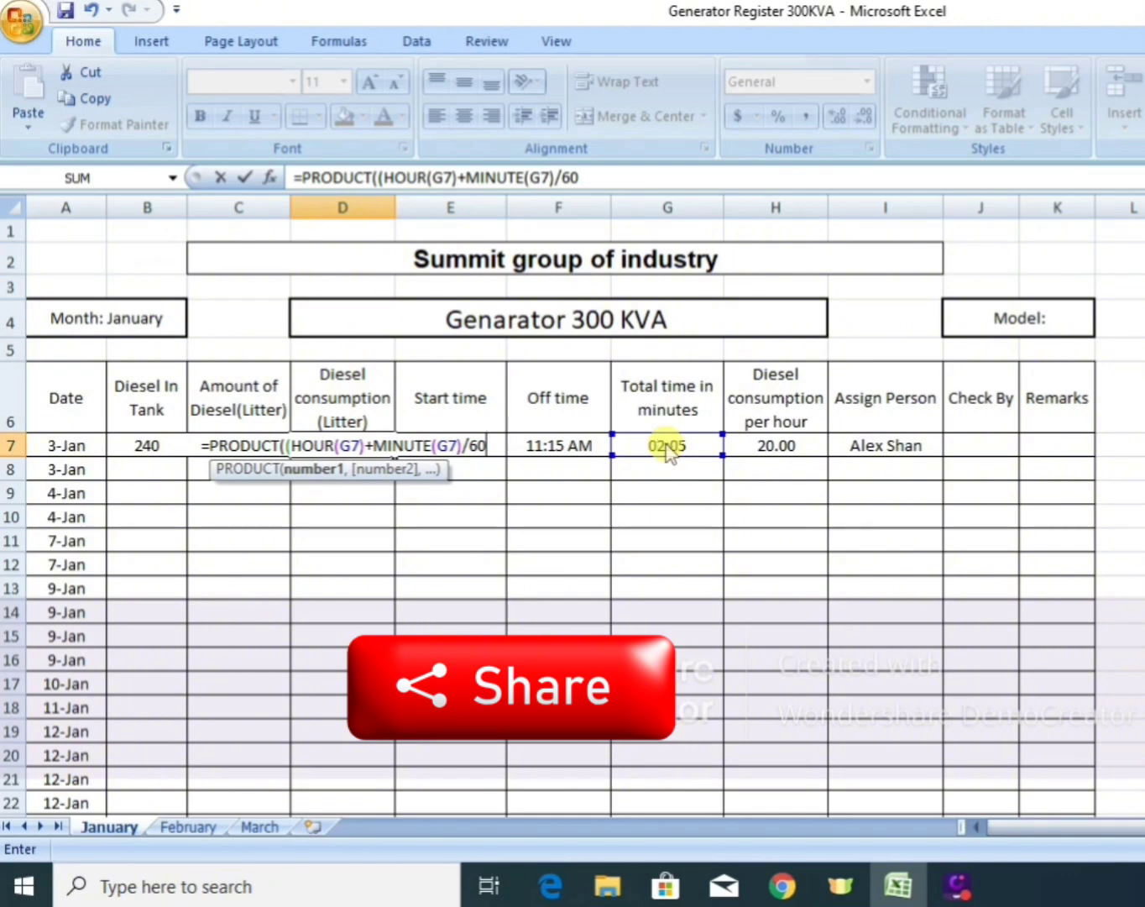
pyautogui.write(')')
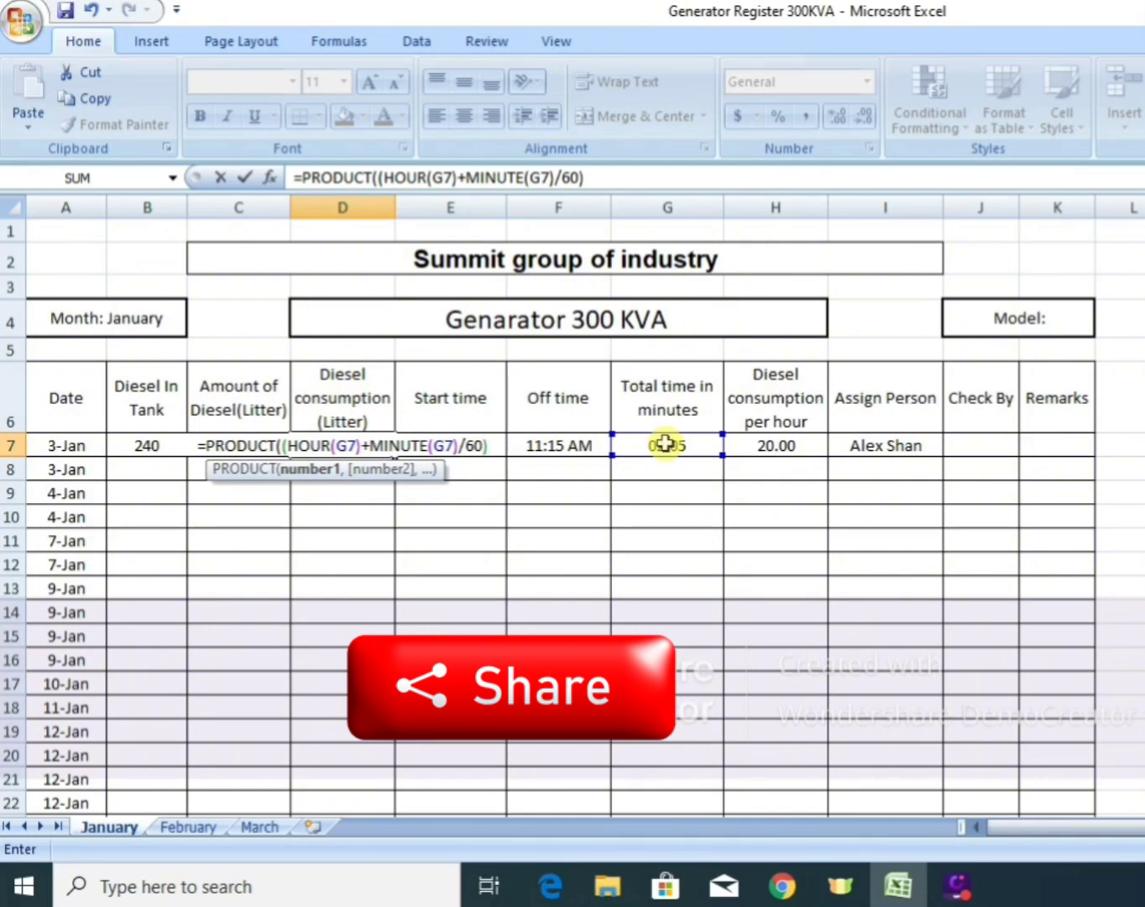
pyautogui.write('*')
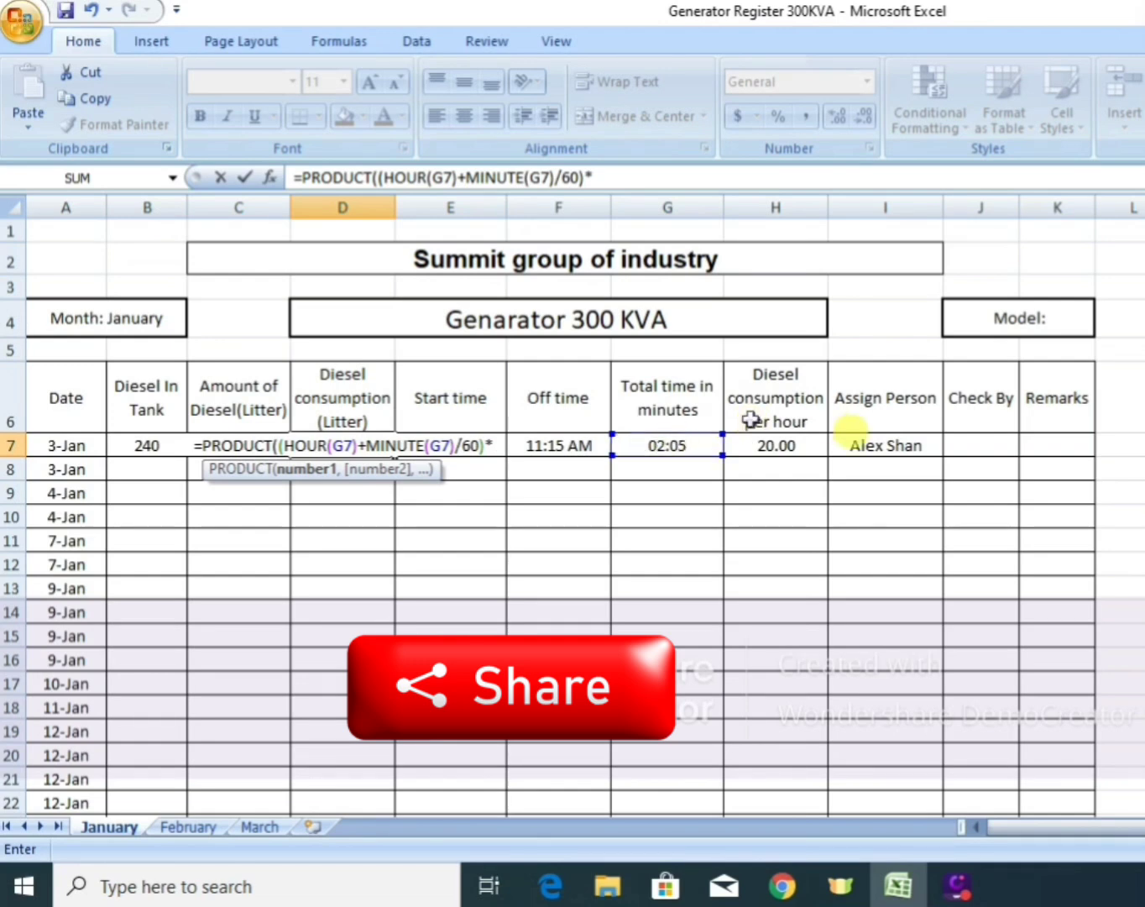
pyautogui.click(783, 449)
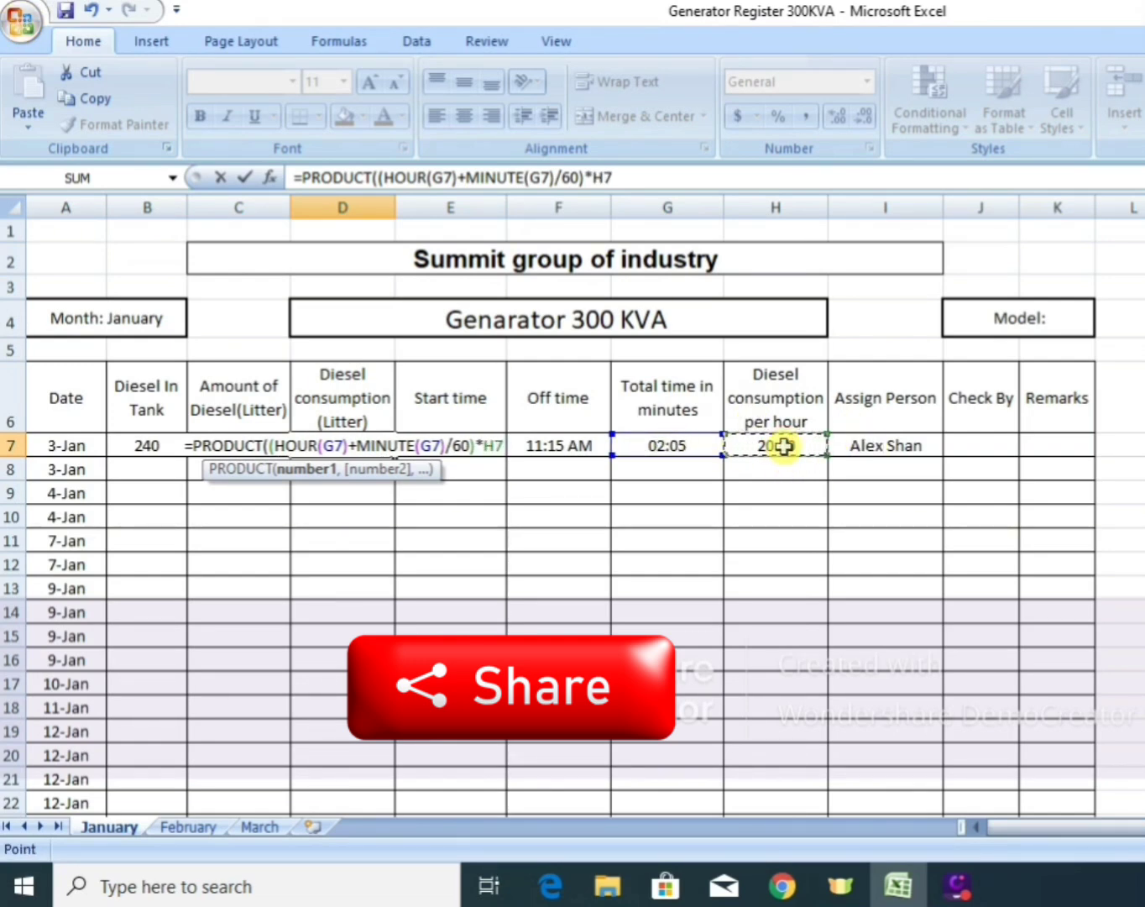
pyautogui.press('Return')
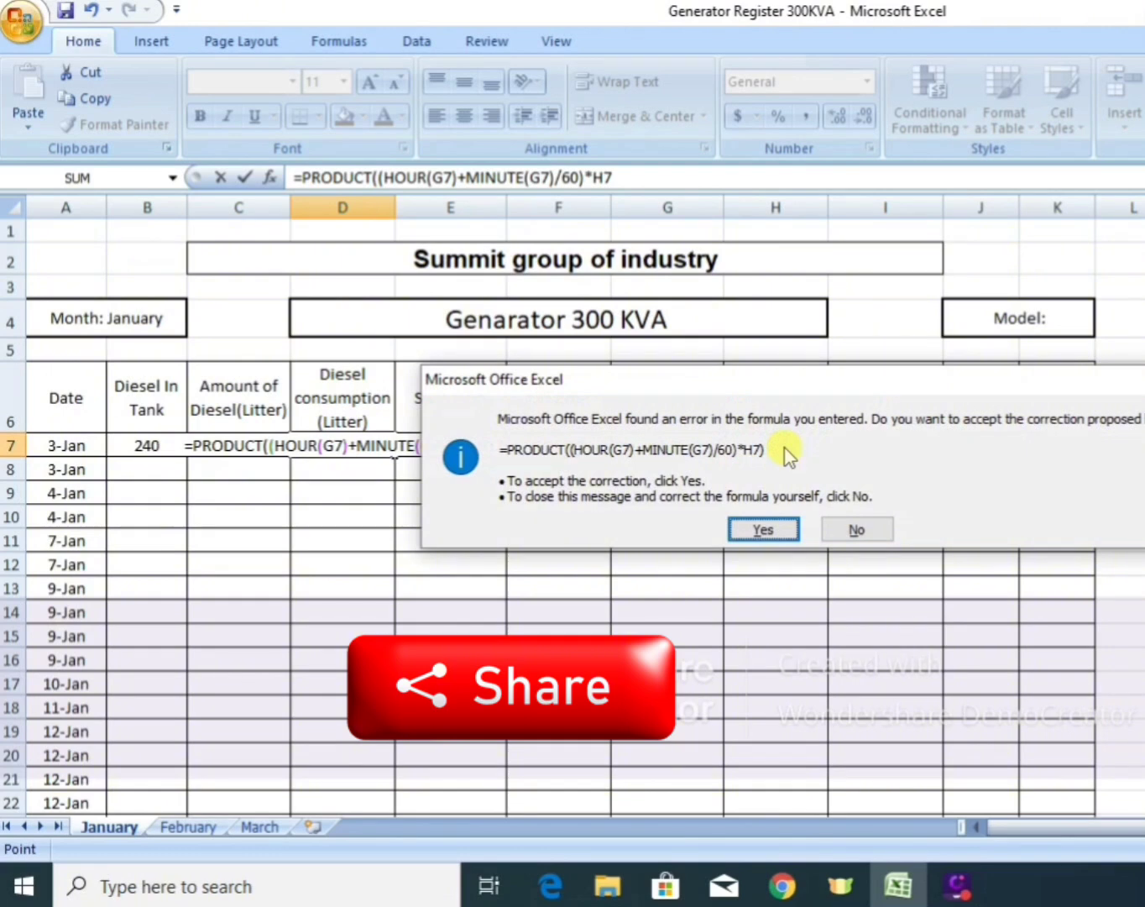
pyautogui.press('Return')
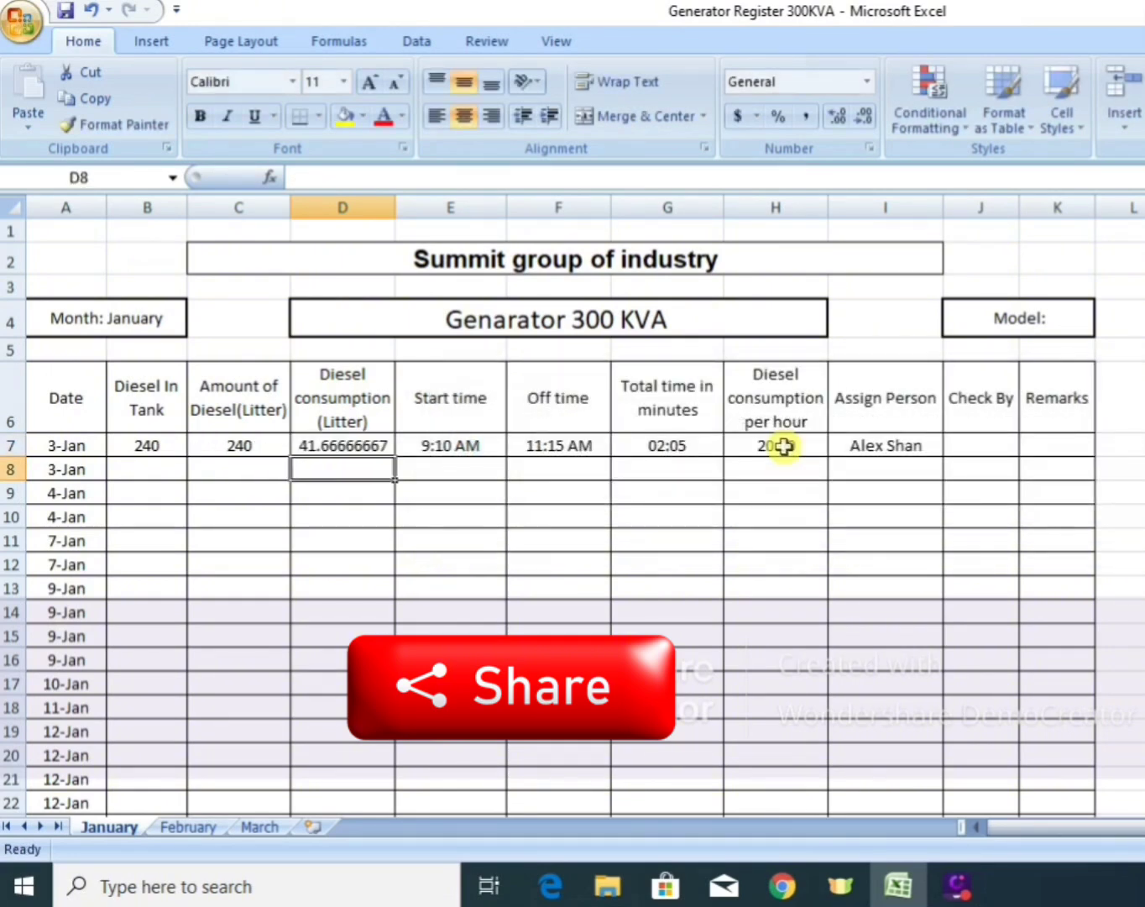
# Apply the comma number style to the diesel consumption value in D7.
pyautogui.click(344, 440)
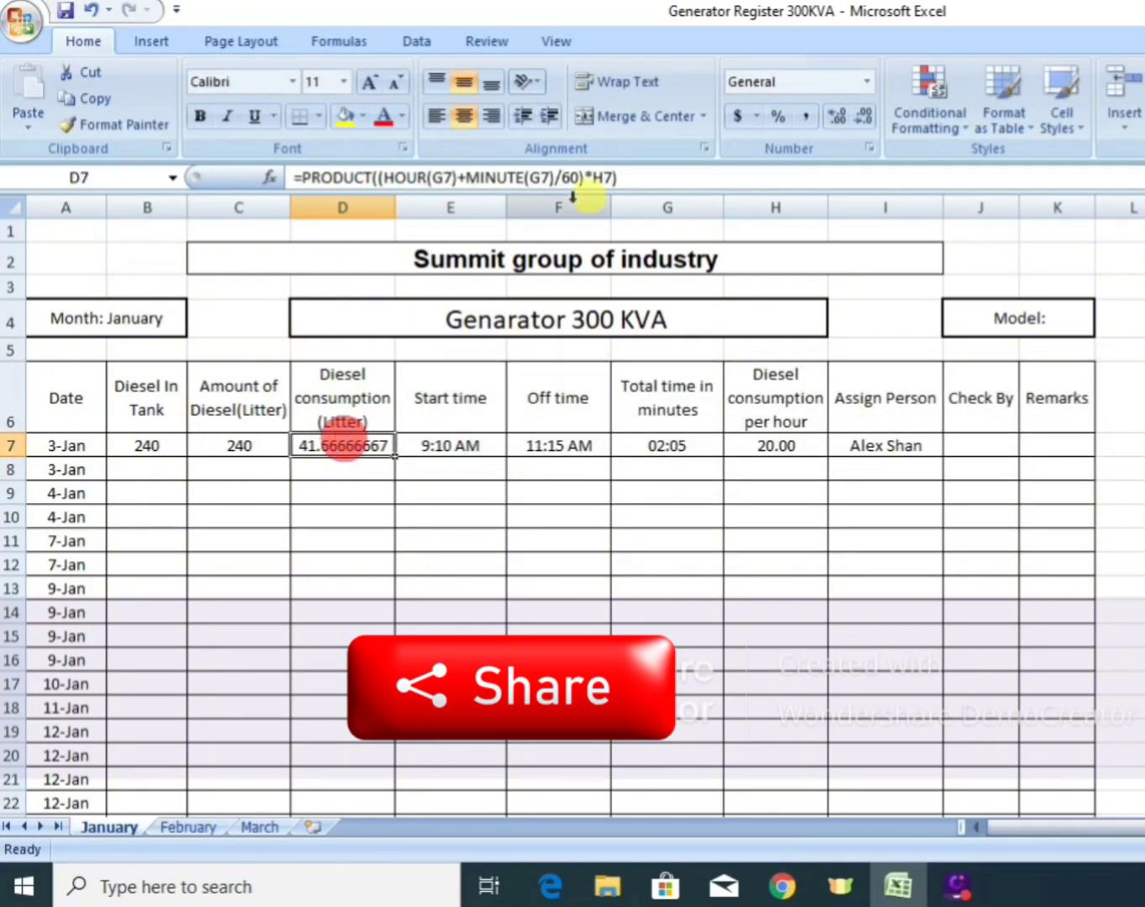
pyautogui.click(804, 122)
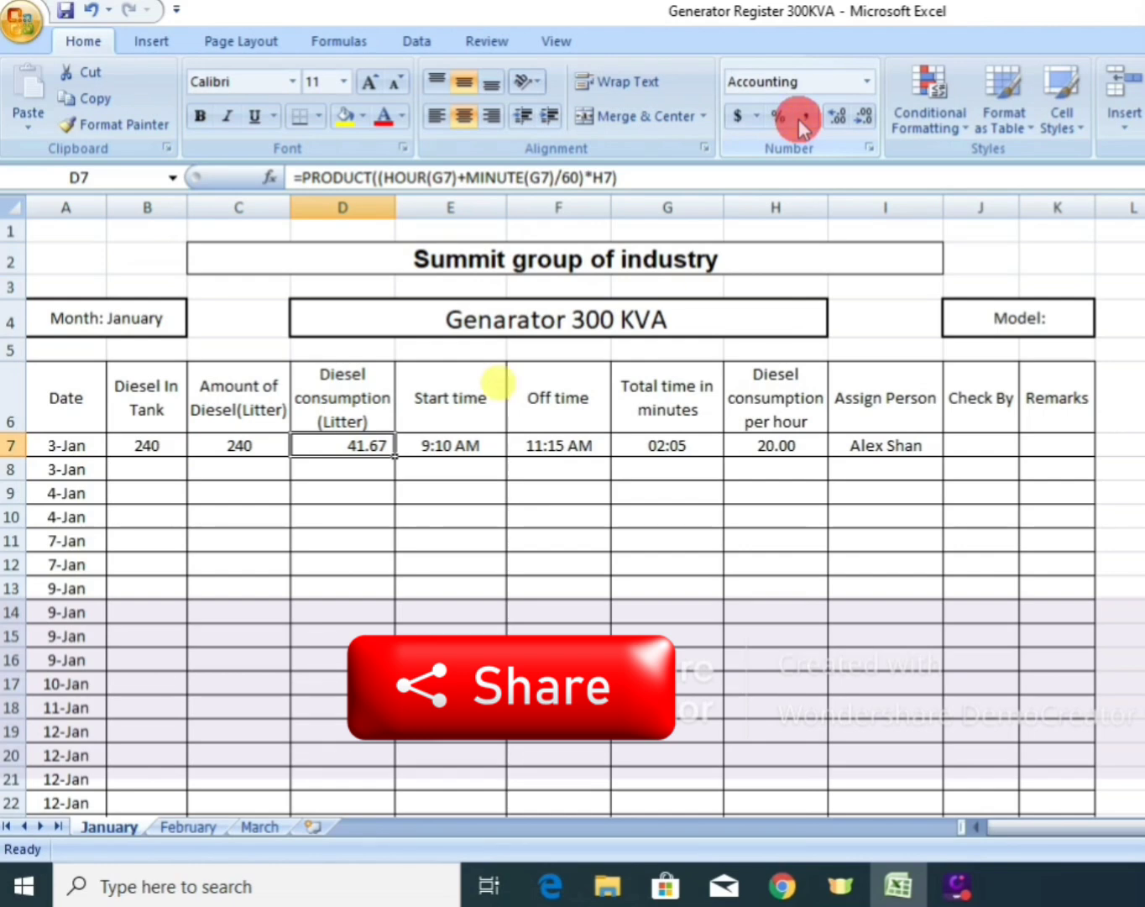
pyautogui.click(343, 449)
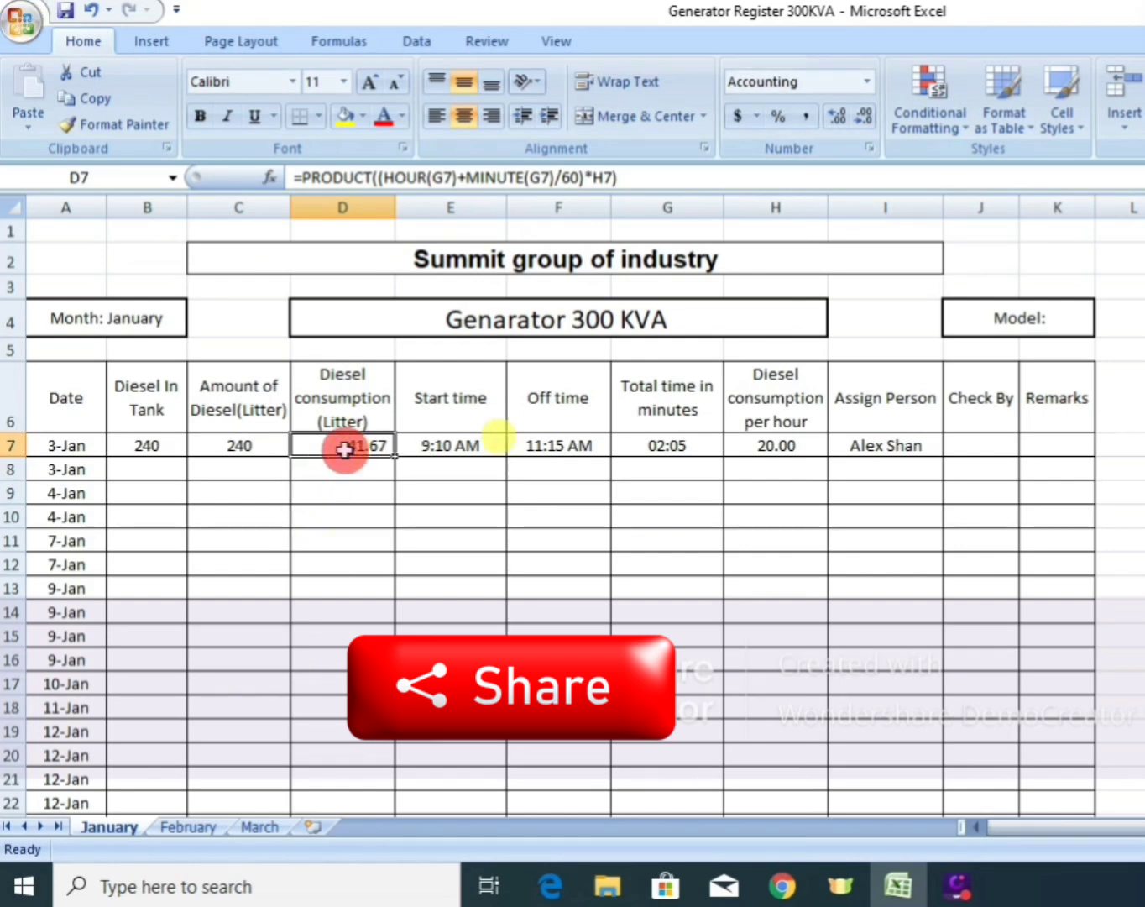
pyautogui.click(435, 486)
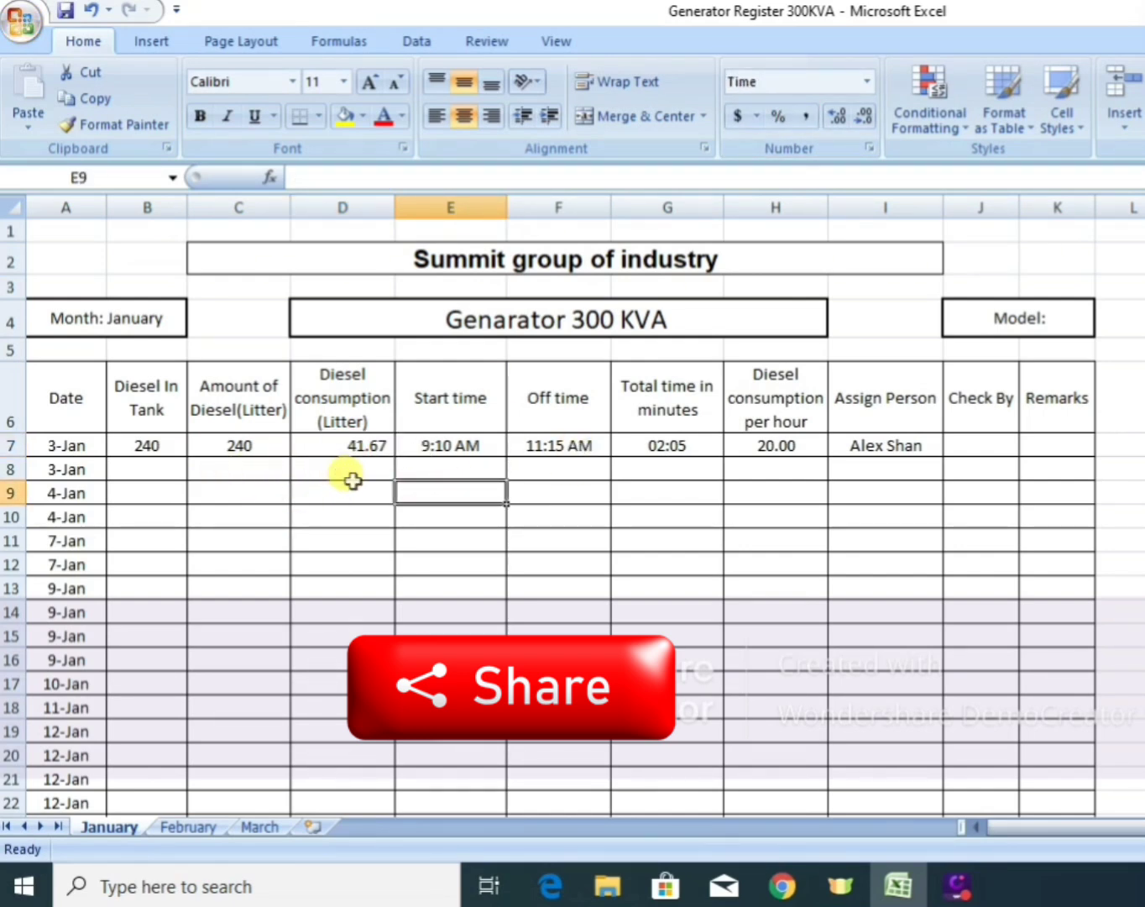
# Enter the remaining diesel formula =C7-D7+B8 in C8 for the second 3-Jan row and select that cell.
pyautogui.click(260, 468)
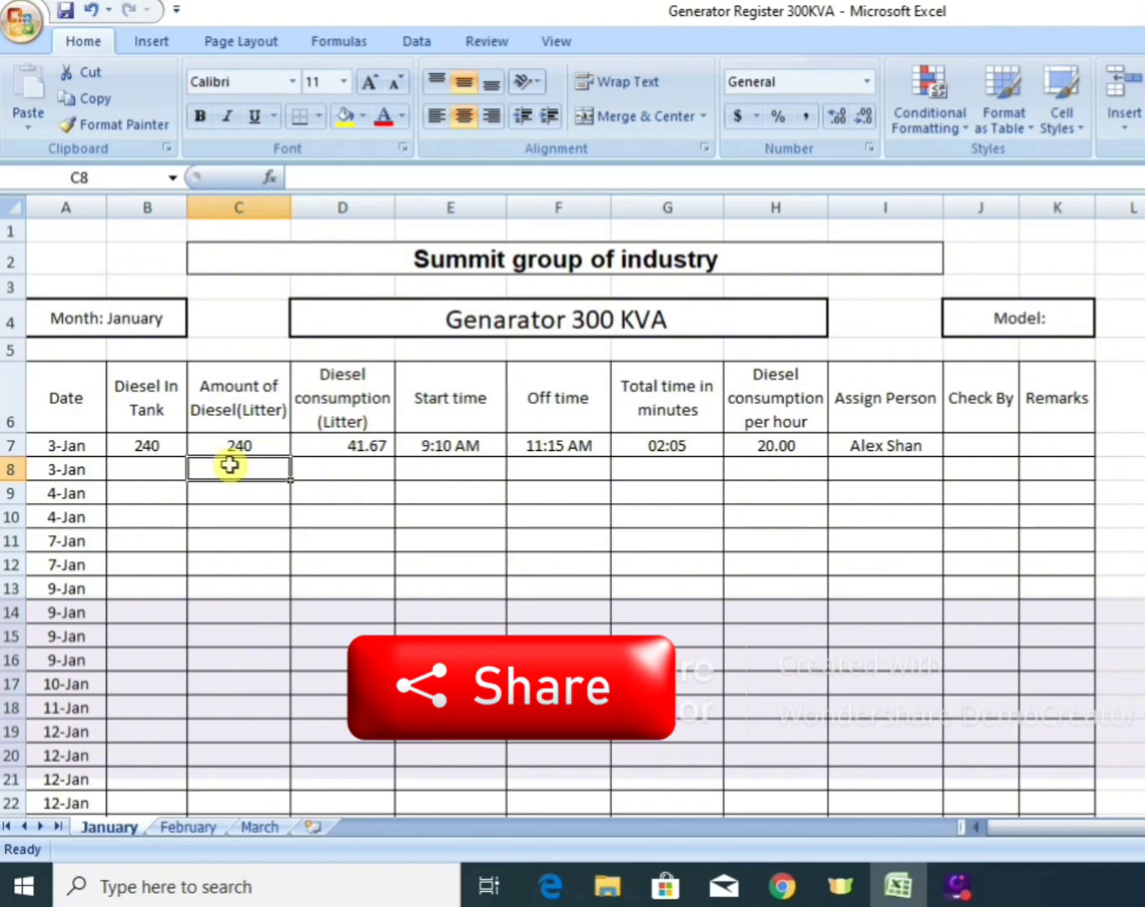
pyautogui.write('=')
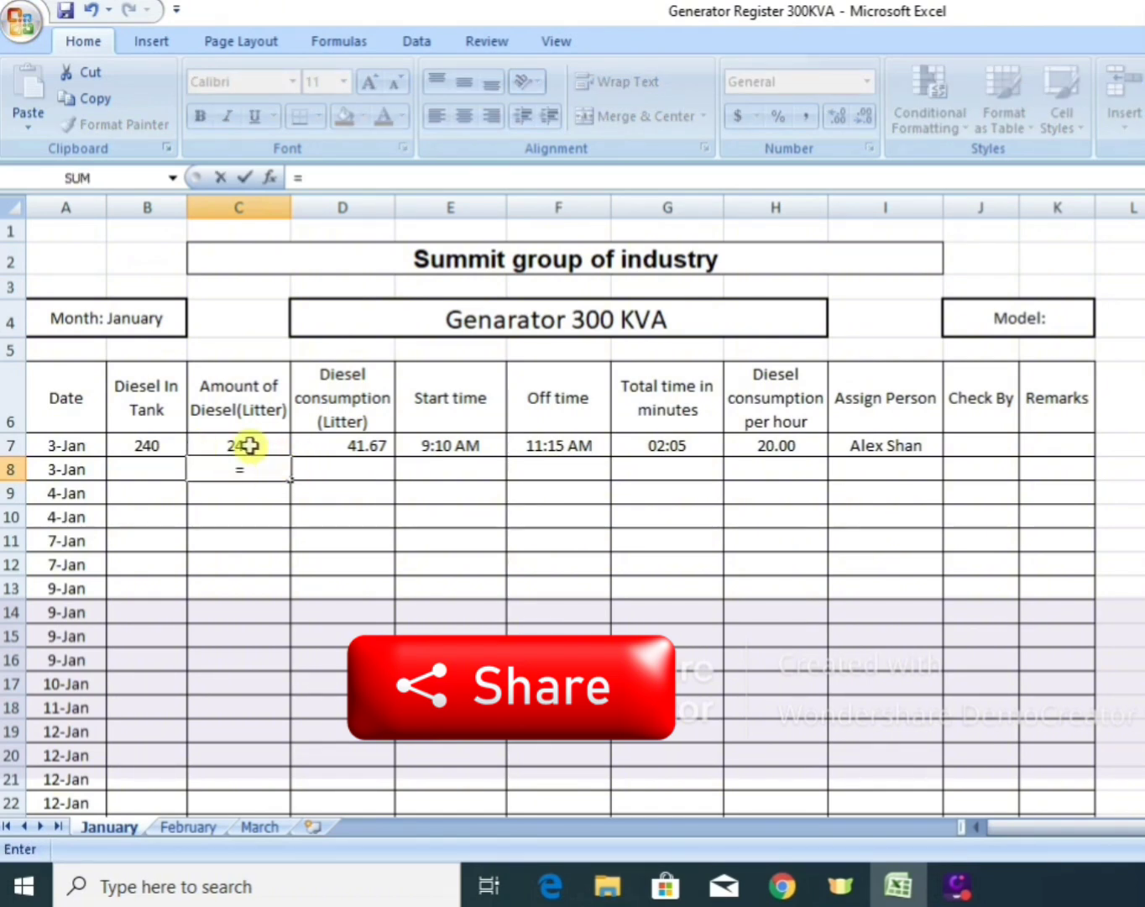
pyautogui.click(250, 446)
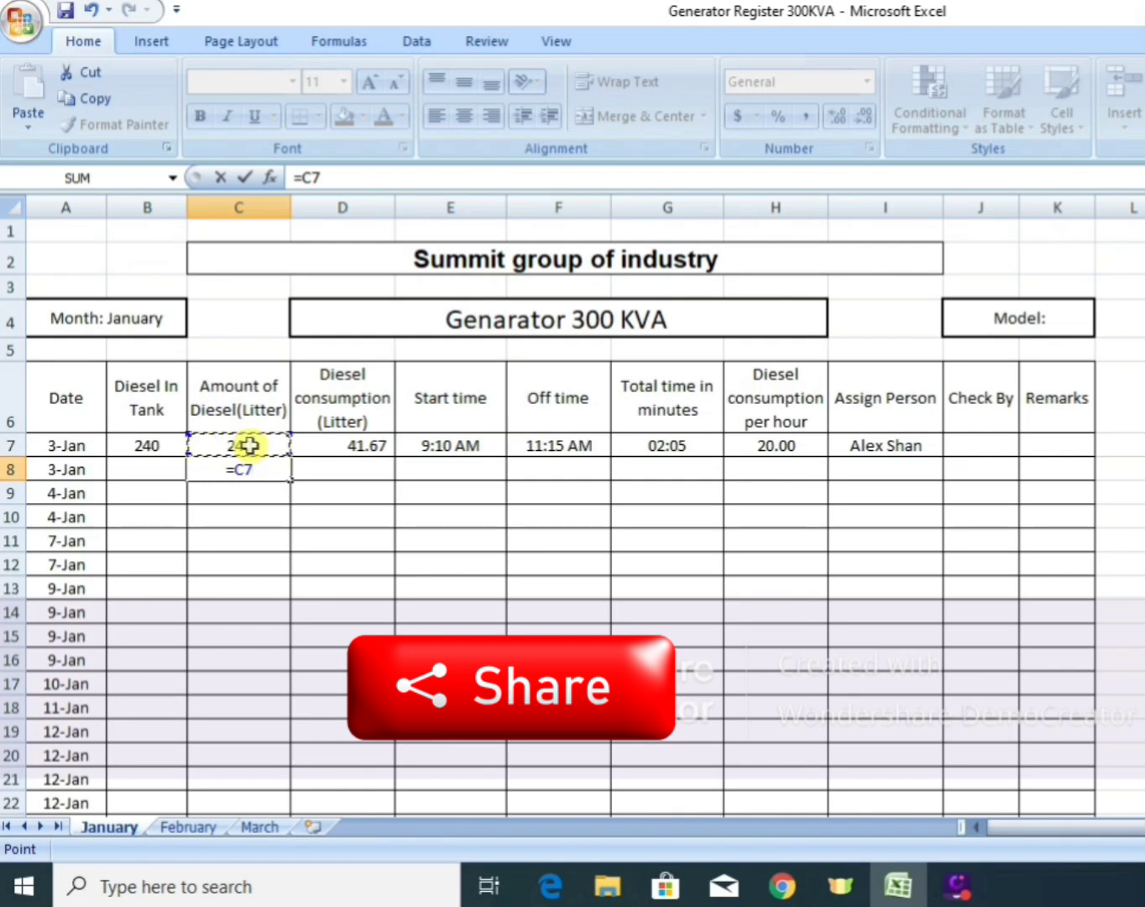
pyautogui.write('-')
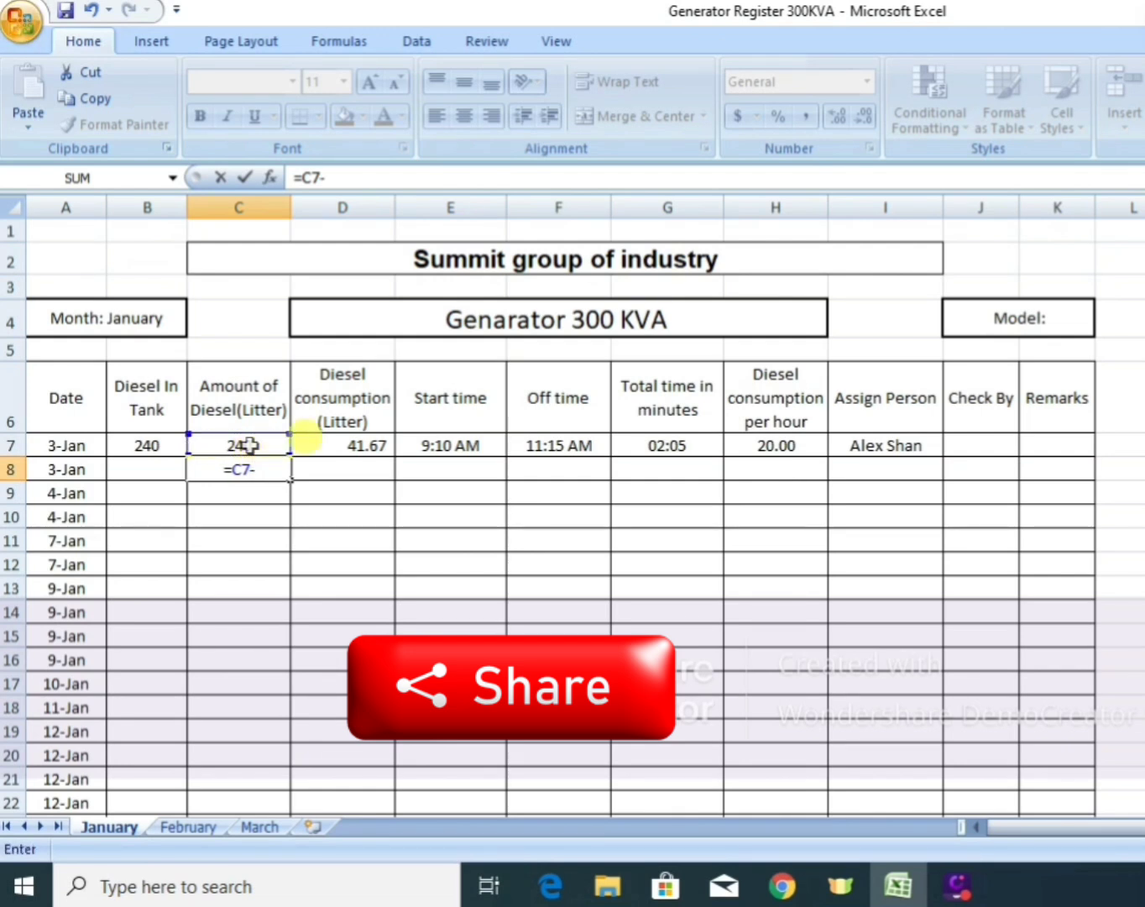
pyautogui.click(362, 443)
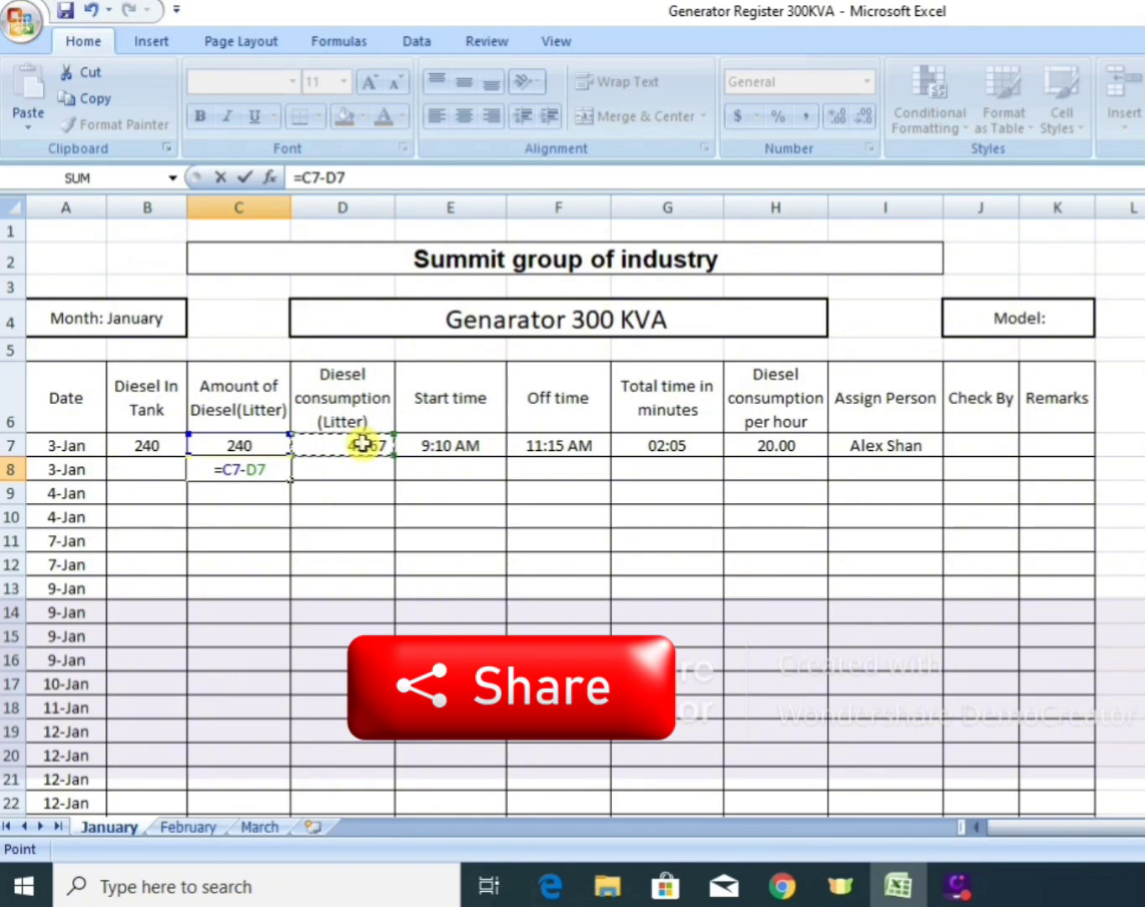
pyautogui.write('+')
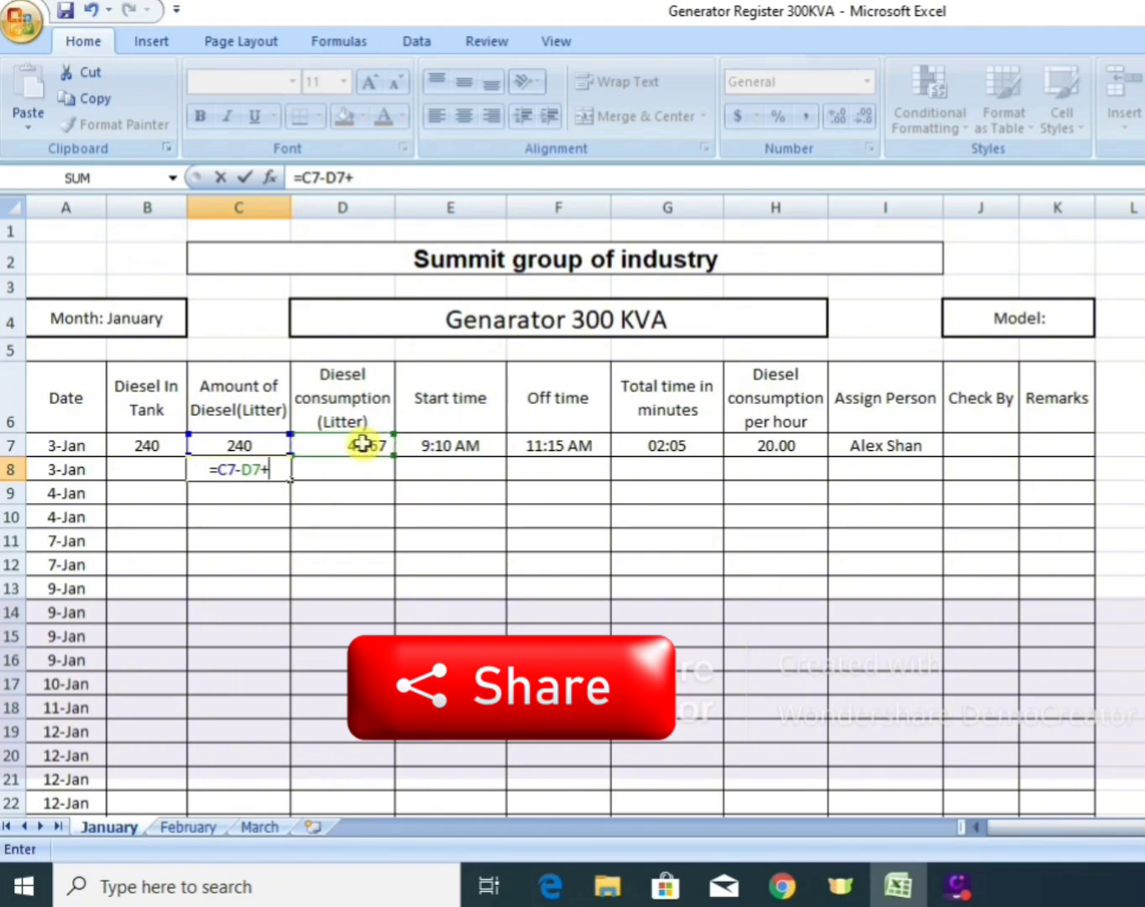
pyautogui.click(146, 468)
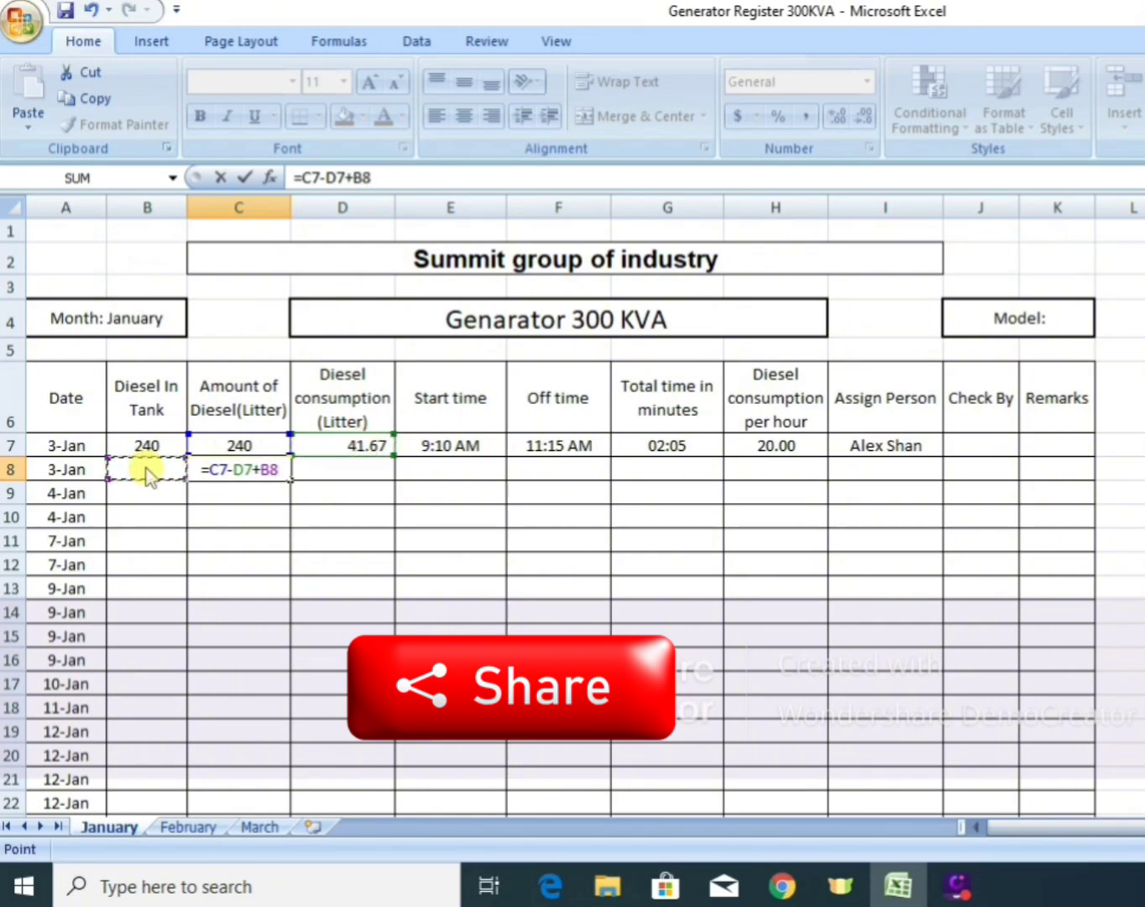
pyautogui.press('Return')
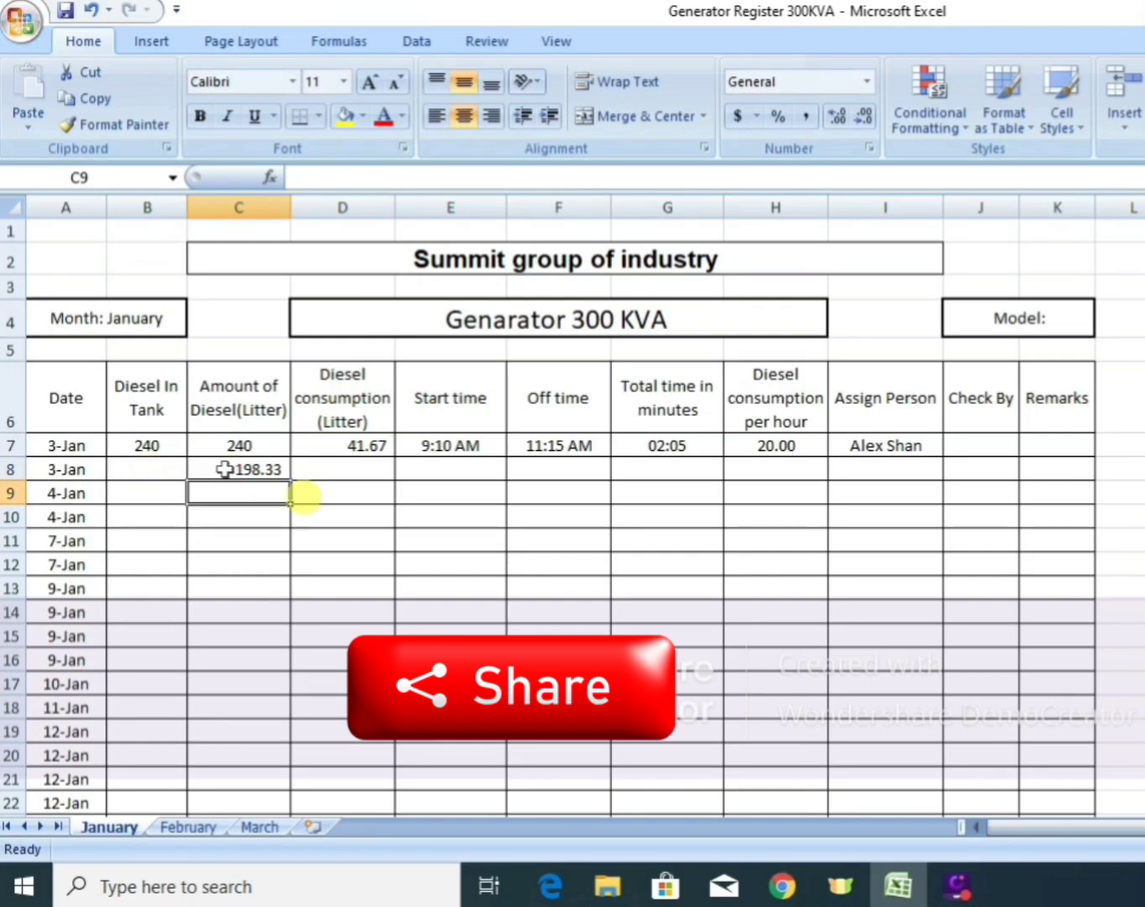
pyautogui.click(268, 472)
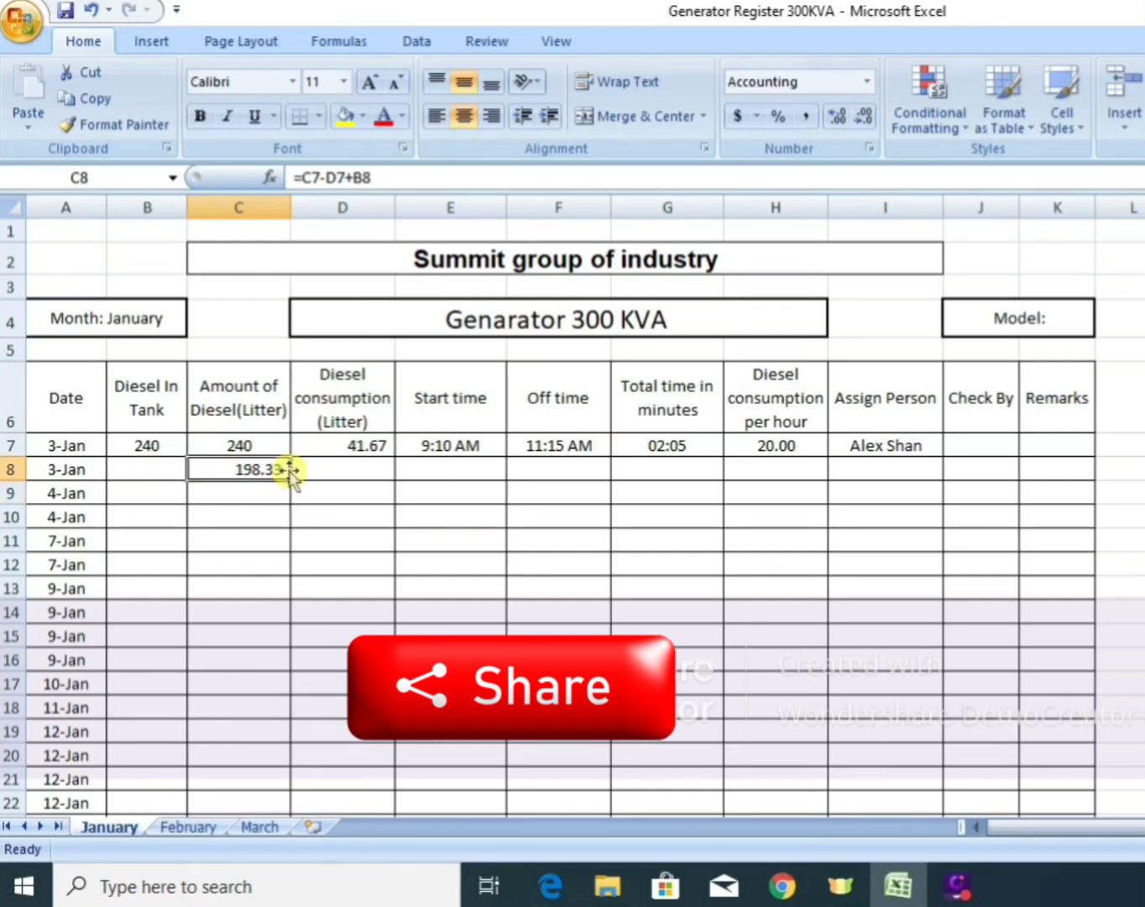
pyautogui.click(291, 475)
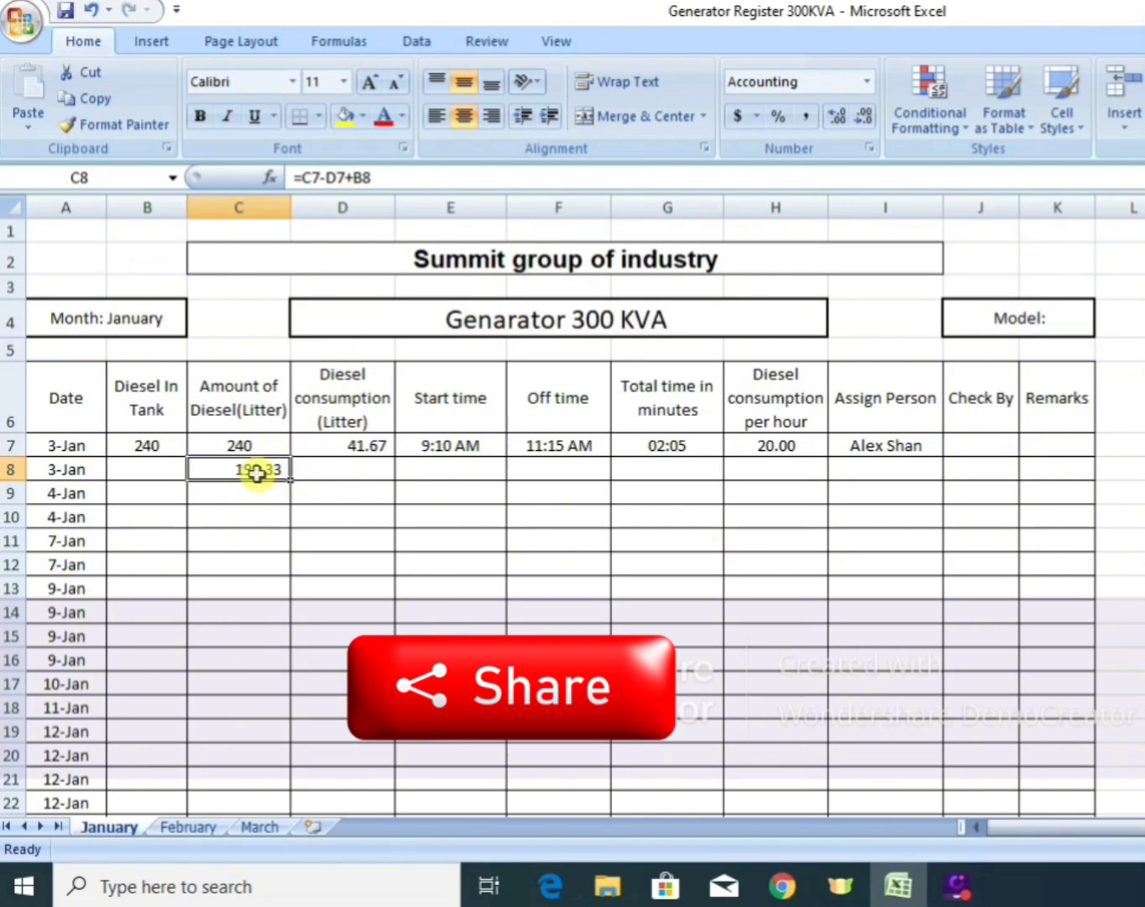
# Copy the remaining diesel formula from C8 down the Amount of Diesel column to the 31-Jan row (C44) and check several copied cells.
pyautogui.hotkey('ctrl', 'c')
pyautogui.hotkey('shift', 'Down')
pyautogui.hotkey('shift', 'Down')
pyautogui.hotkey('shift', 'Down')
pyautogui.hotkey('shift', 'Down')
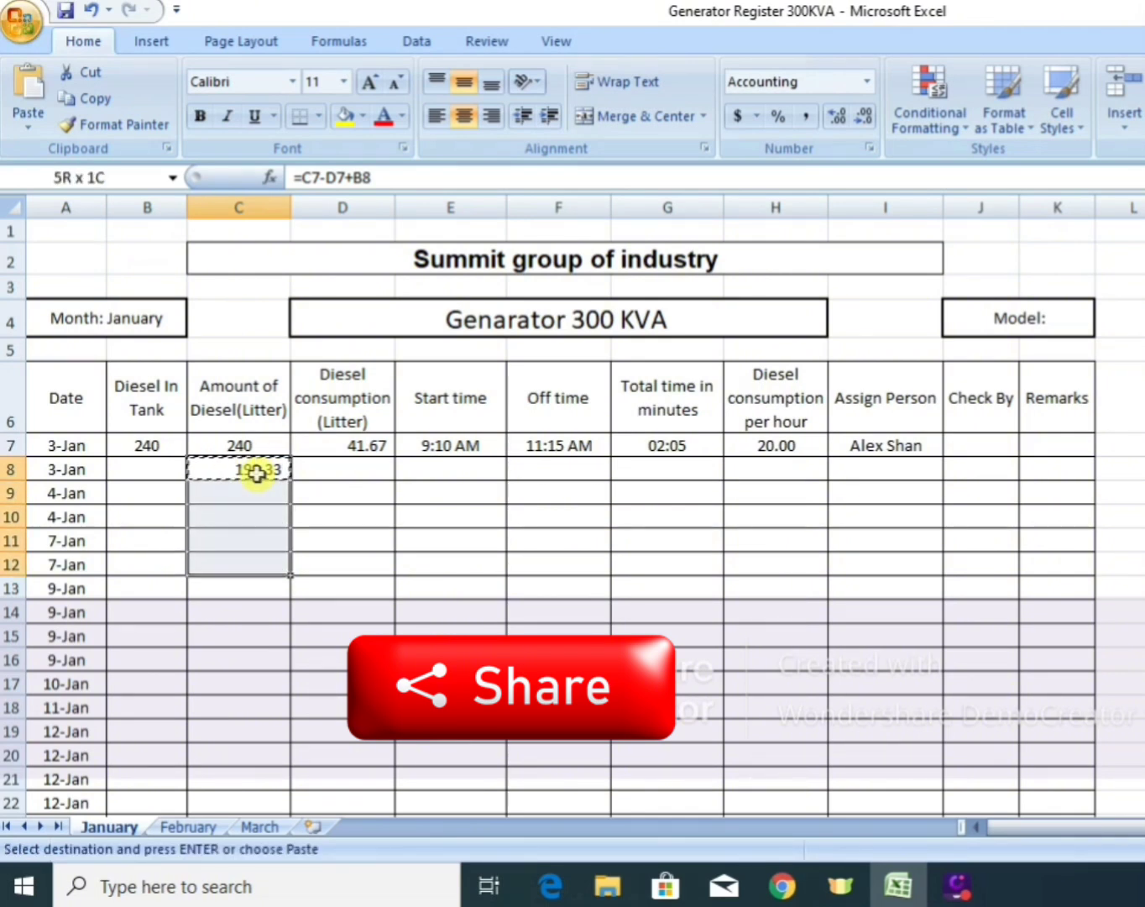
pyautogui.hotkey('shift', 'Down')
pyautogui.hotkey('shift', 'Down')
pyautogui.hotkey('shift', 'Down')
pyautogui.hotkey('shift', 'Down')
pyautogui.hotkey('shift', 'Down')
pyautogui.hotkey('shift', 'Down')
pyautogui.hotkey('shift', 'Down')
pyautogui.hotkey('shift', 'Down')
pyautogui.hotkey('shift', 'Down')
pyautogui.hotkey('shift', 'Down')
pyautogui.hotkey('shift', 'Down')
pyautogui.hotkey('shift', 'Down')
pyautogui.hotkey('shift', 'Down')
pyautogui.hotkey('shift', 'Down')
pyautogui.hotkey('shift', 'Down')
pyautogui.hotkey('shift', 'Down')
pyautogui.hotkey('shift', 'Down')
pyautogui.hotkey('shift', 'Down')
pyautogui.hotkey('shift', 'Down')
pyautogui.hotkey('shift', 'Down')
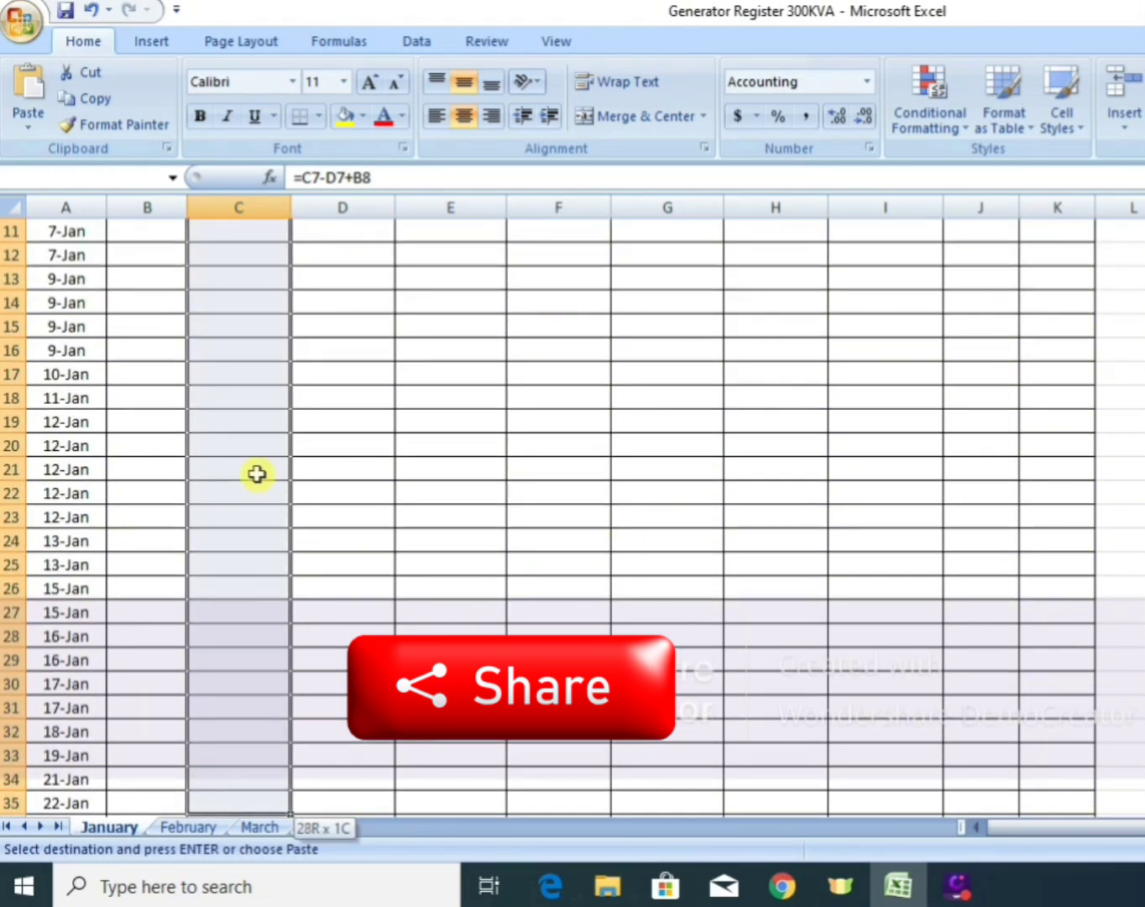
pyautogui.hotkey('shift', 'Down')
pyautogui.hotkey('shift', 'Down')
pyautogui.hotkey('shift', 'Down')
pyautogui.hotkey('shift', 'Down')
pyautogui.hotkey('ctrl', 'shift', 'End')
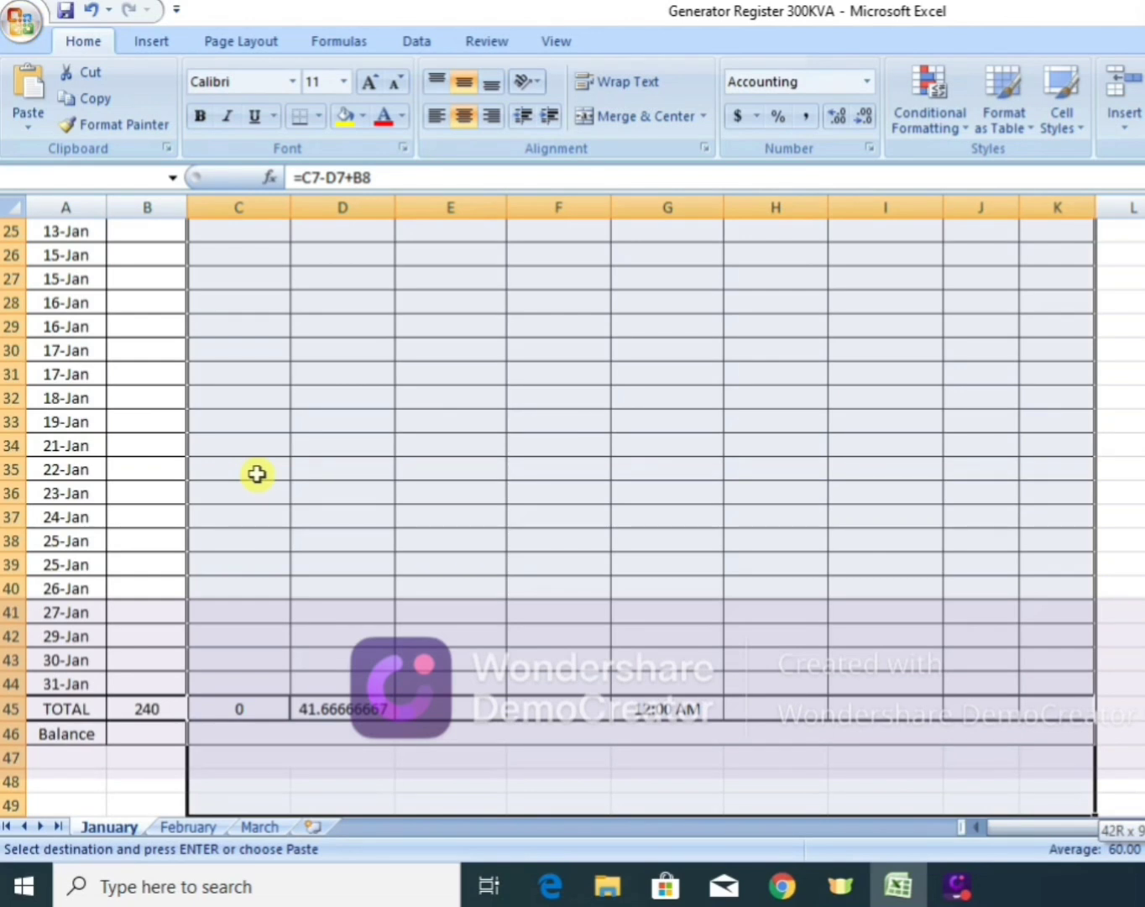
pyautogui.hotkey('shift', 'Up')
pyautogui.hotkey('shift', 'Up')
pyautogui.hotkey('shift', 'Up')
pyautogui.hotkey('shift', 'Up')
pyautogui.hotkey('shift', 'Up')
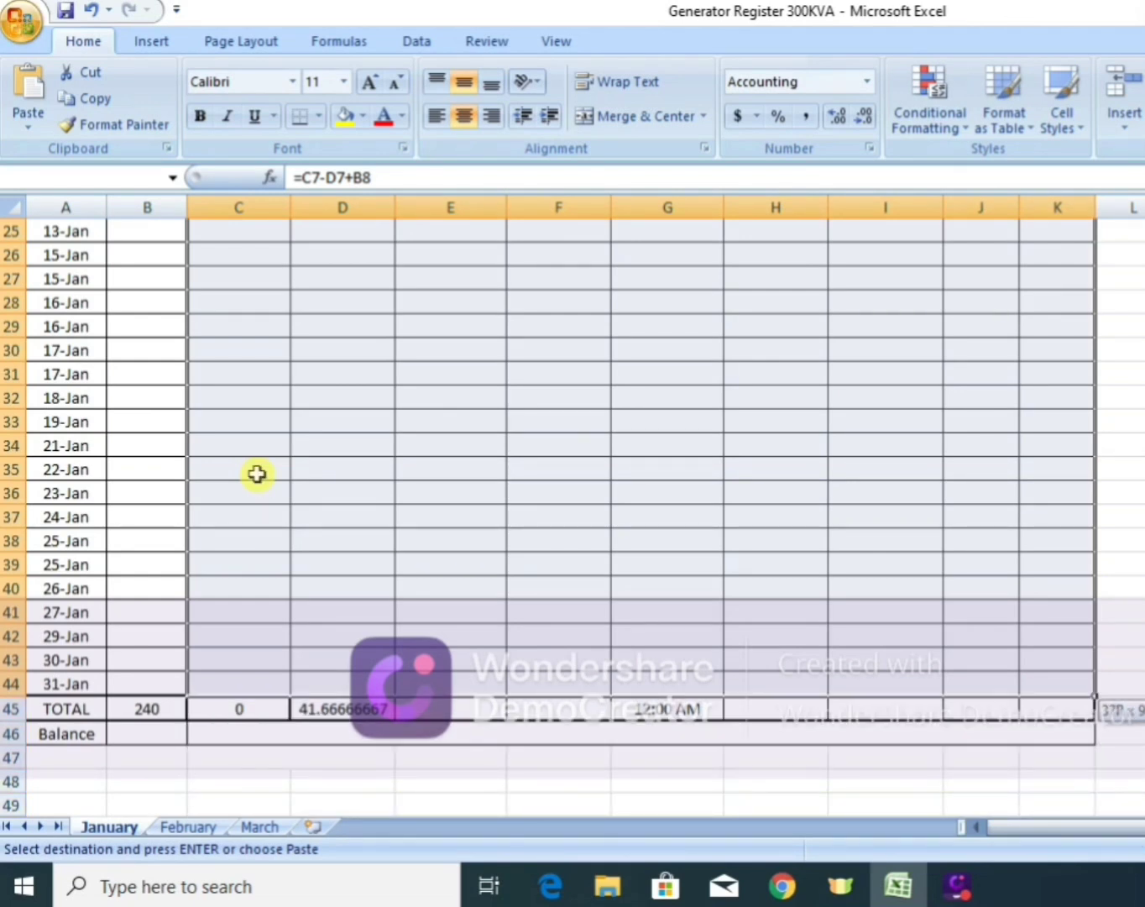
pyautogui.hotkey('shift', 'Left')
pyautogui.hotkey('shift', 'Left')
pyautogui.hotkey('shift', 'Left')
pyautogui.hotkey('shift', 'Left')
pyautogui.hotkey('shift', 'Left')
pyautogui.hotkey('shift', 'Left')
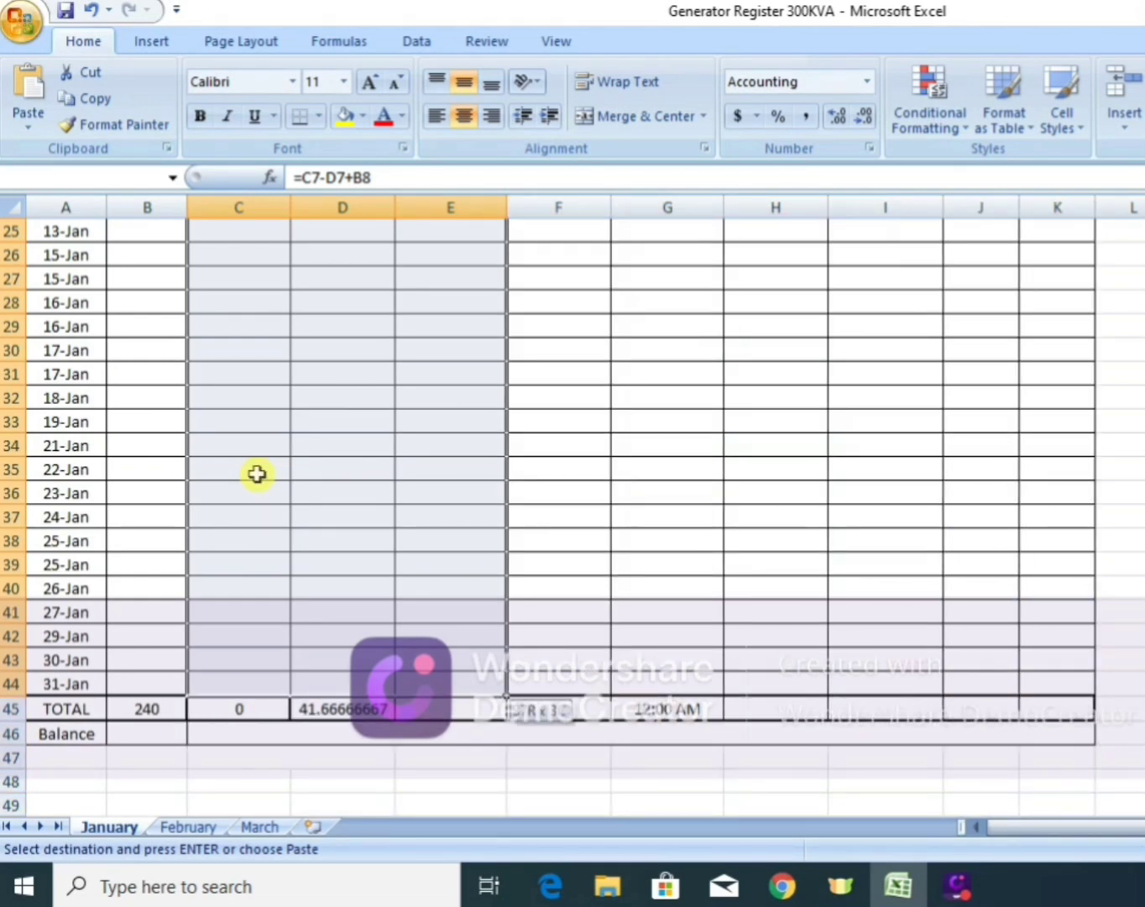
pyautogui.hotkey('shift', 'Left')
pyautogui.hotkey('shift', 'Left')
pyautogui.hotkey('shift', 'Left')
pyautogui.hotkey('shift', 'Right')
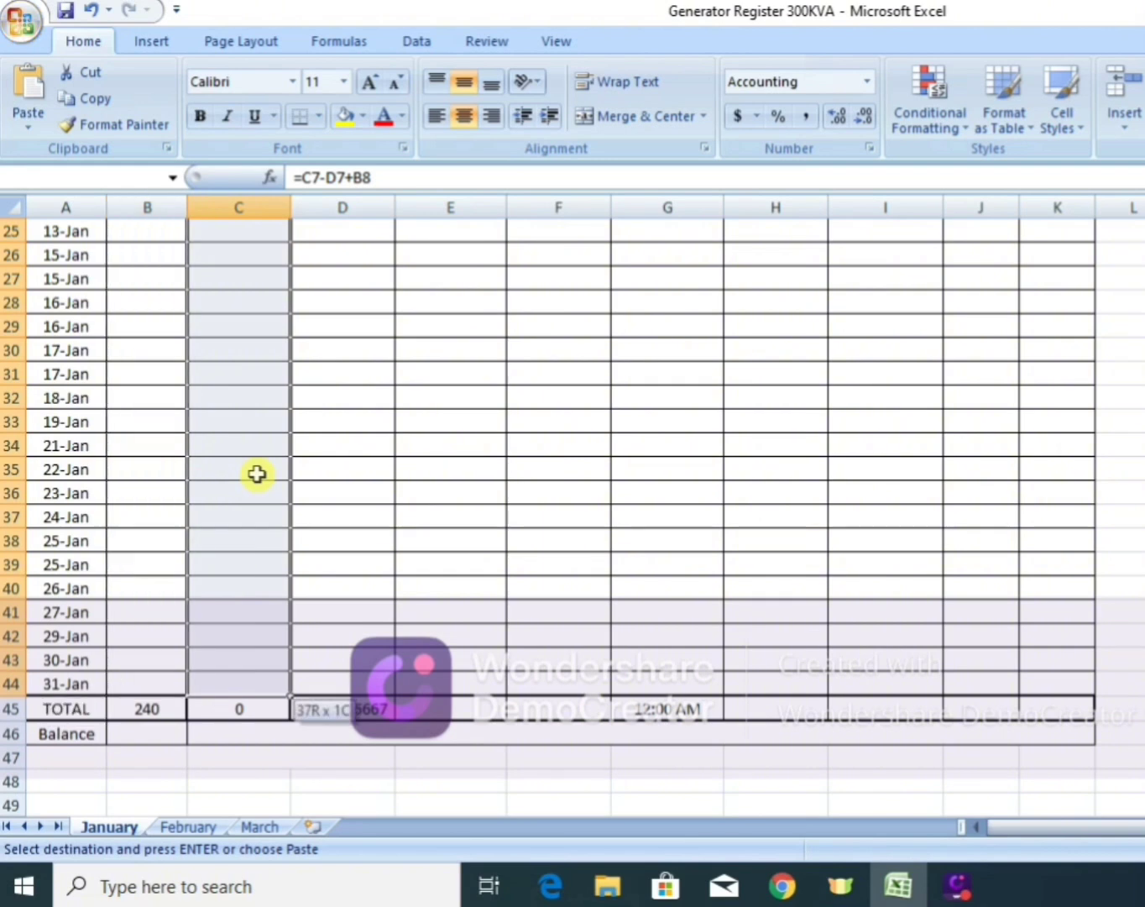
pyautogui.press('Return')
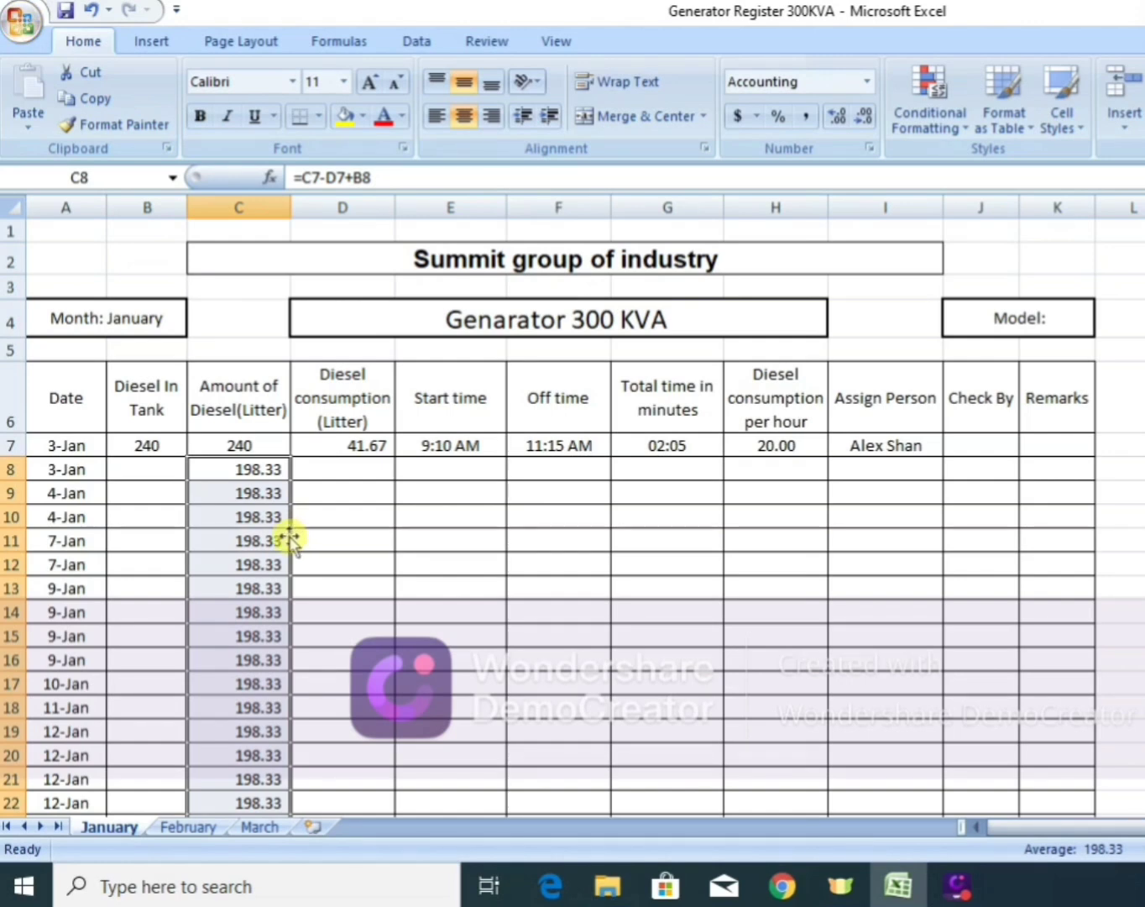
pyautogui.click(254, 471)
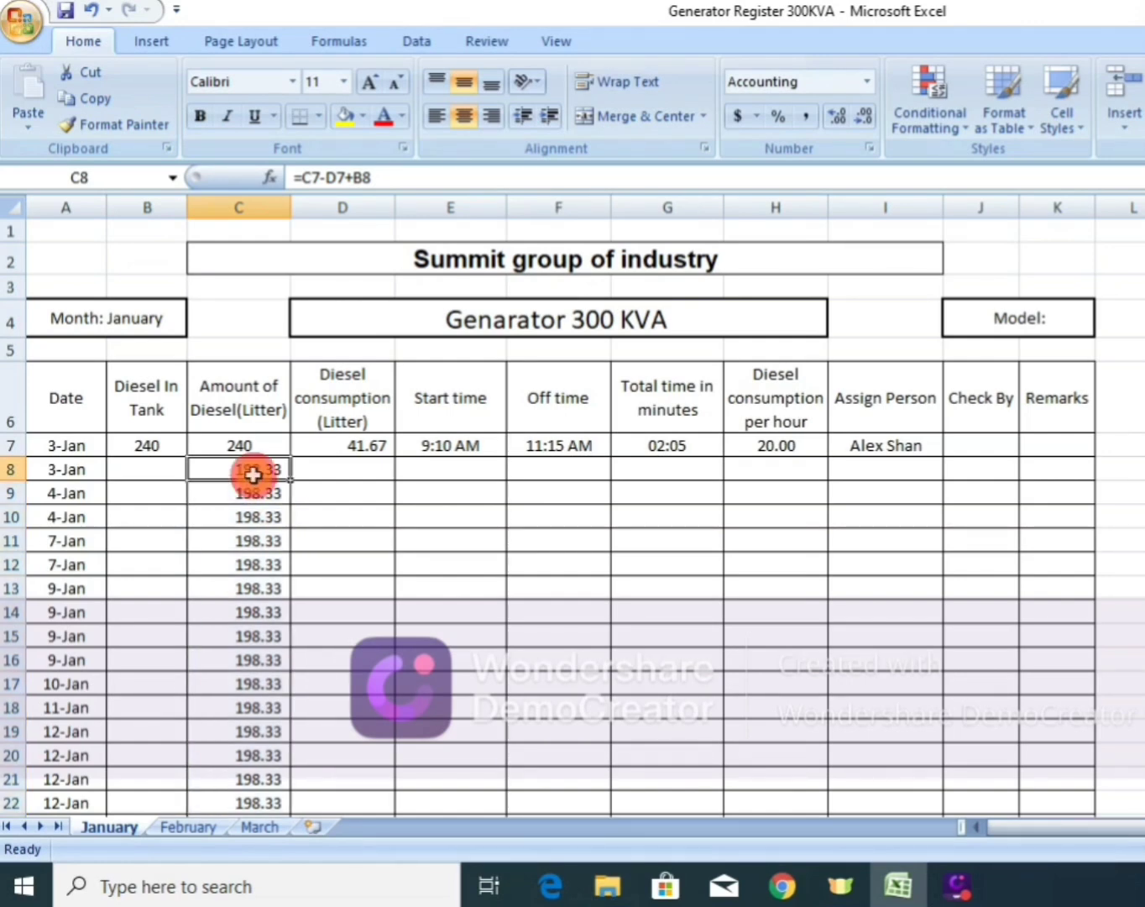
pyautogui.click(250, 494)
pyautogui.click(249, 540)
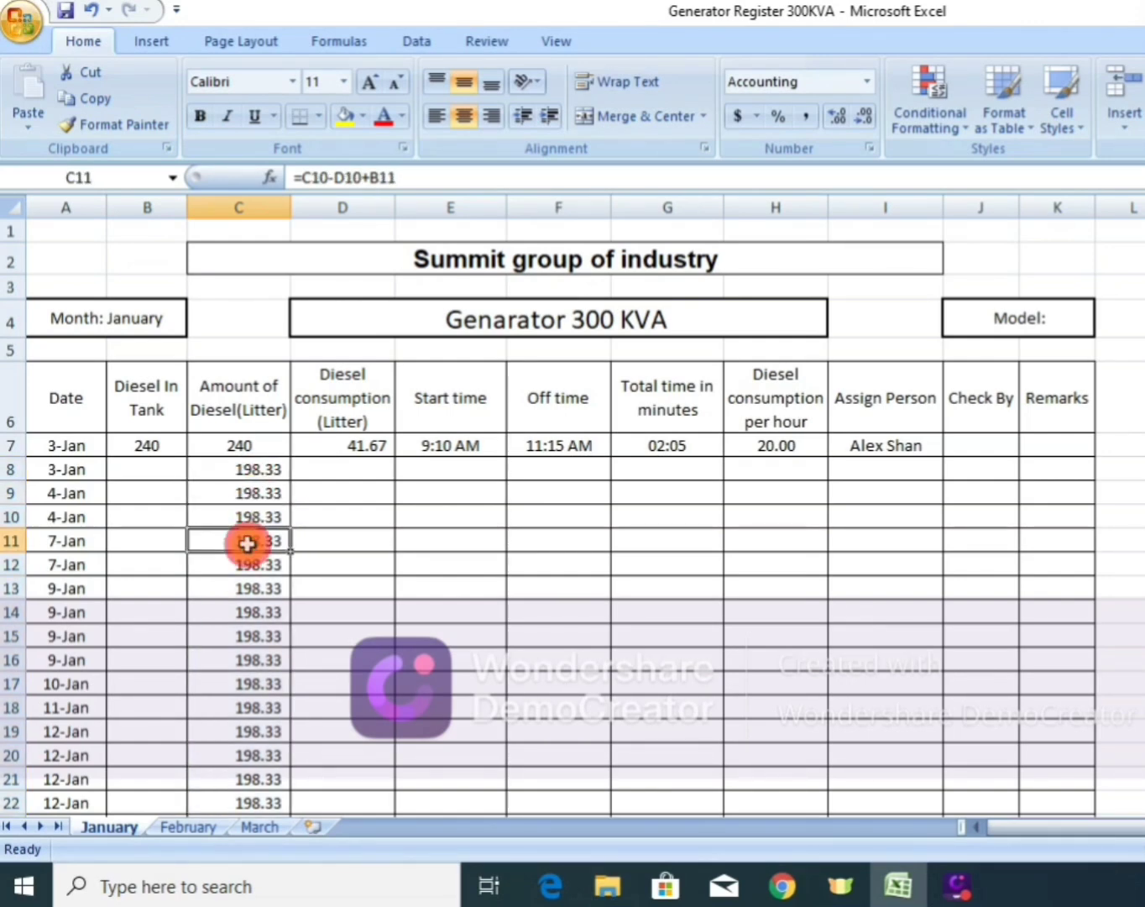
# Enter a start time of 4:22 PM and an off time of 6:11 PM for the second 3-Jan row.
pyautogui.click(447, 467)
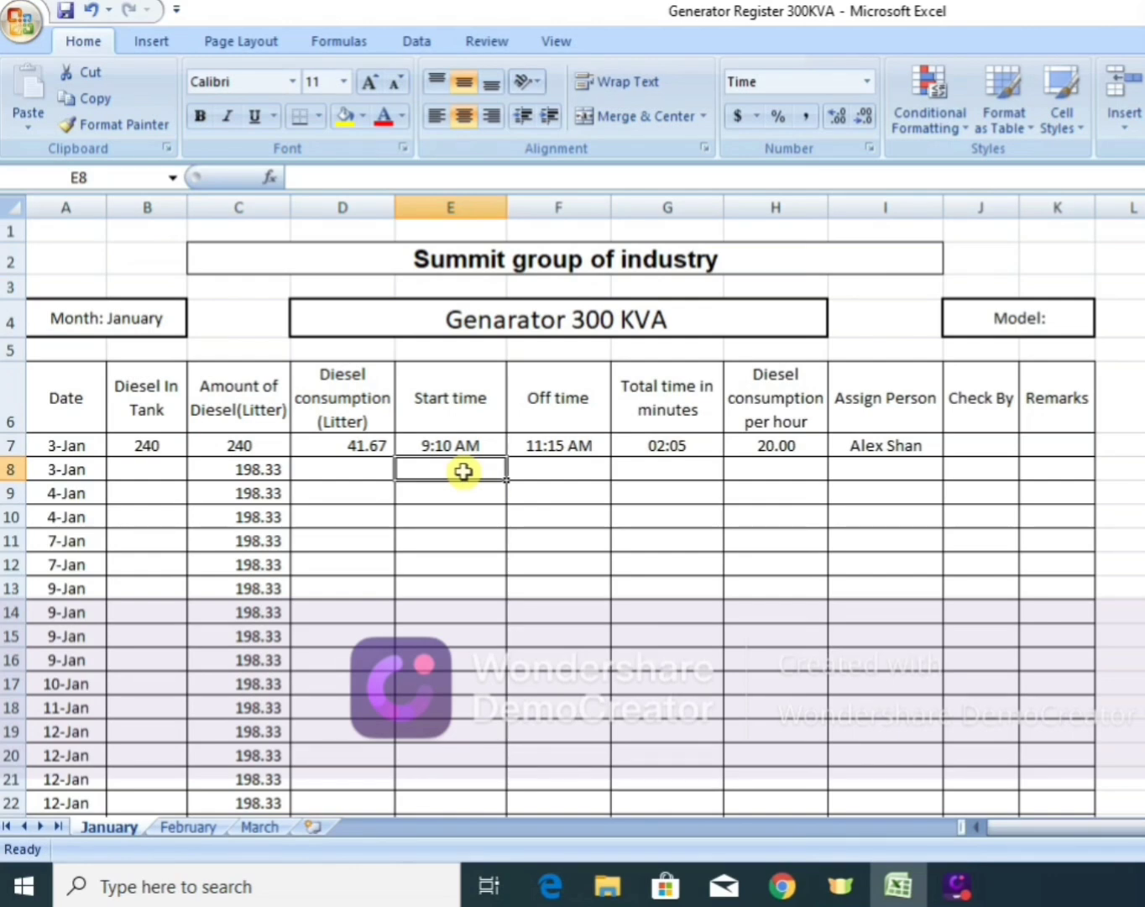
pyautogui.write('4')
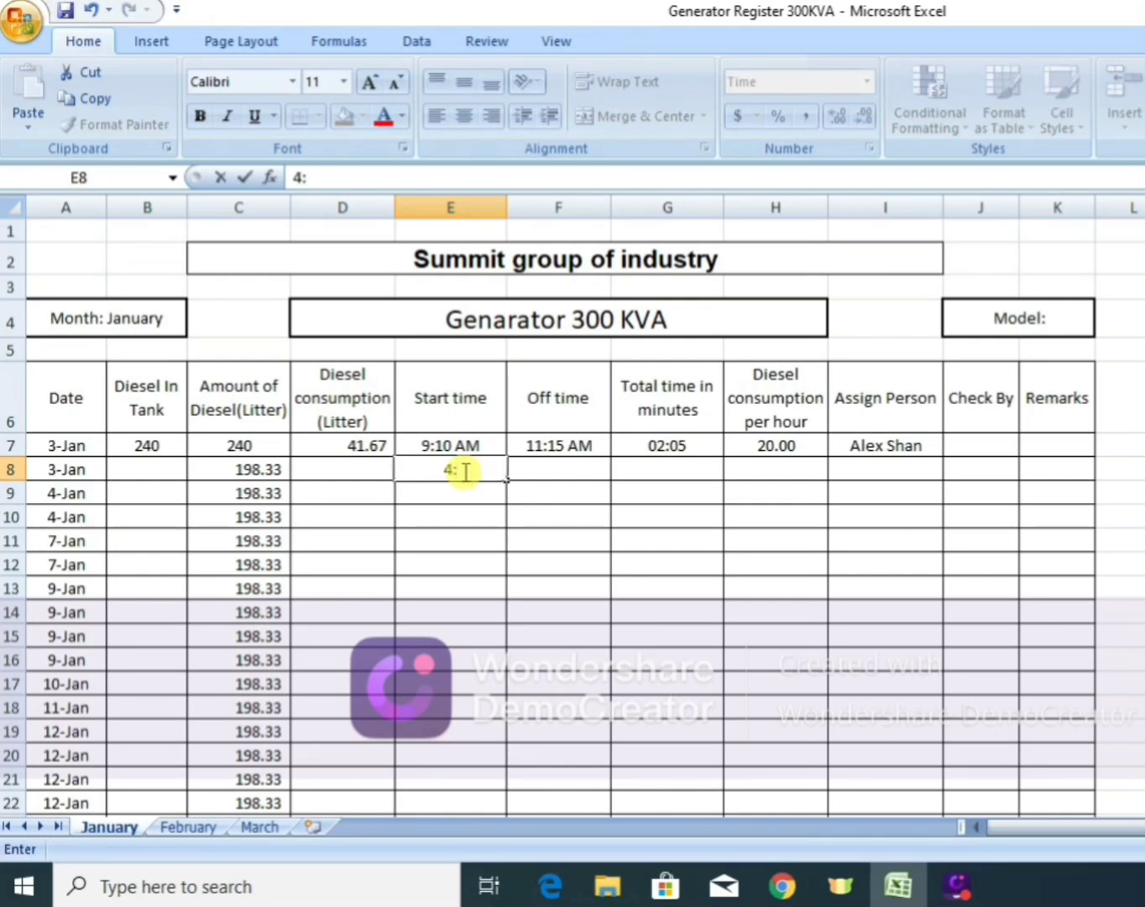
pyautogui.write(':22')
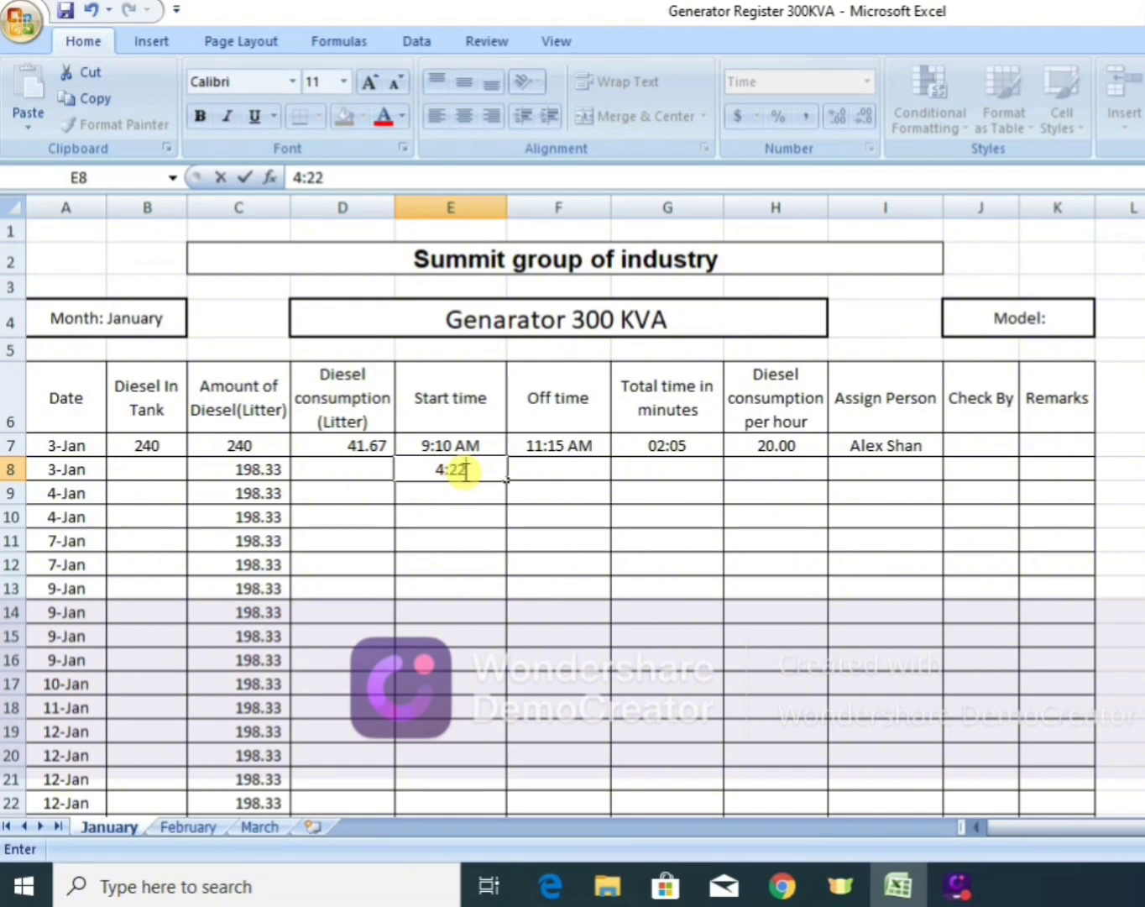
pyautogui.write(' PM')
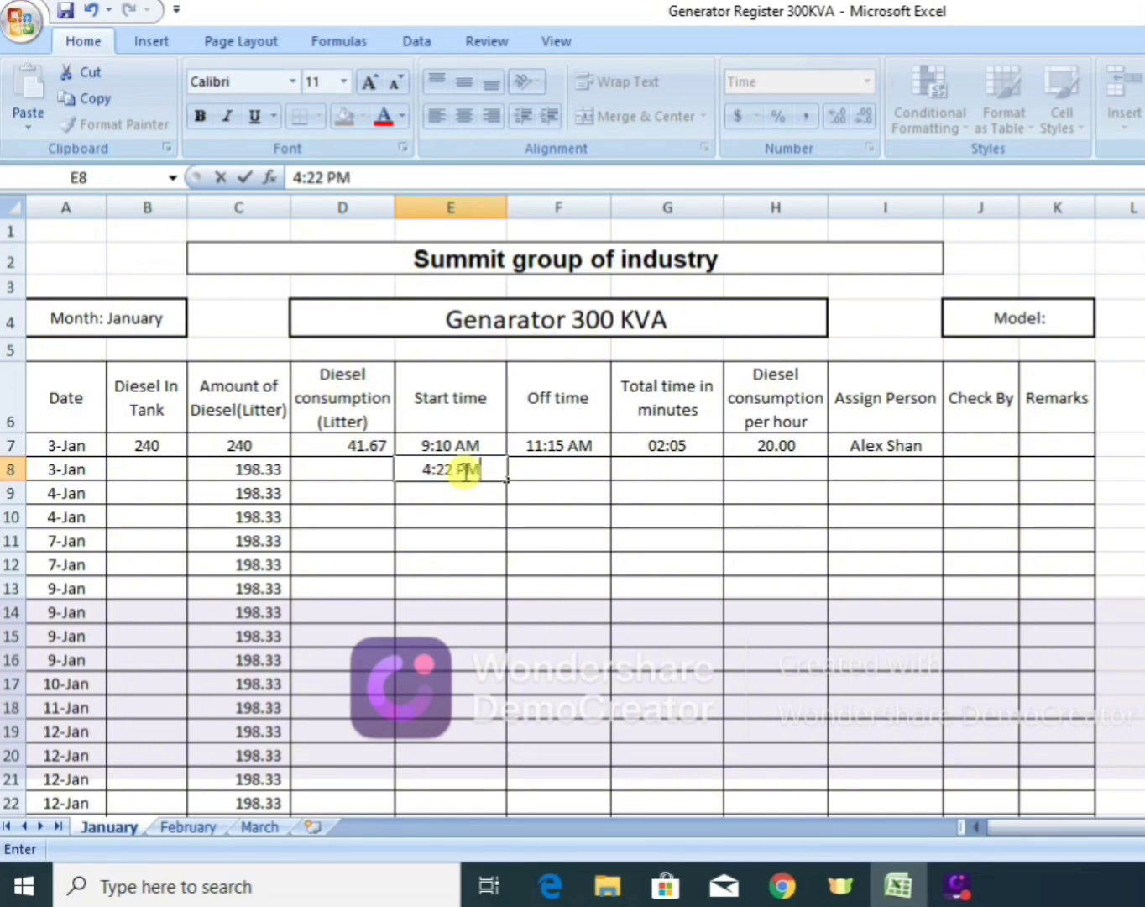
pyautogui.press('Tab')
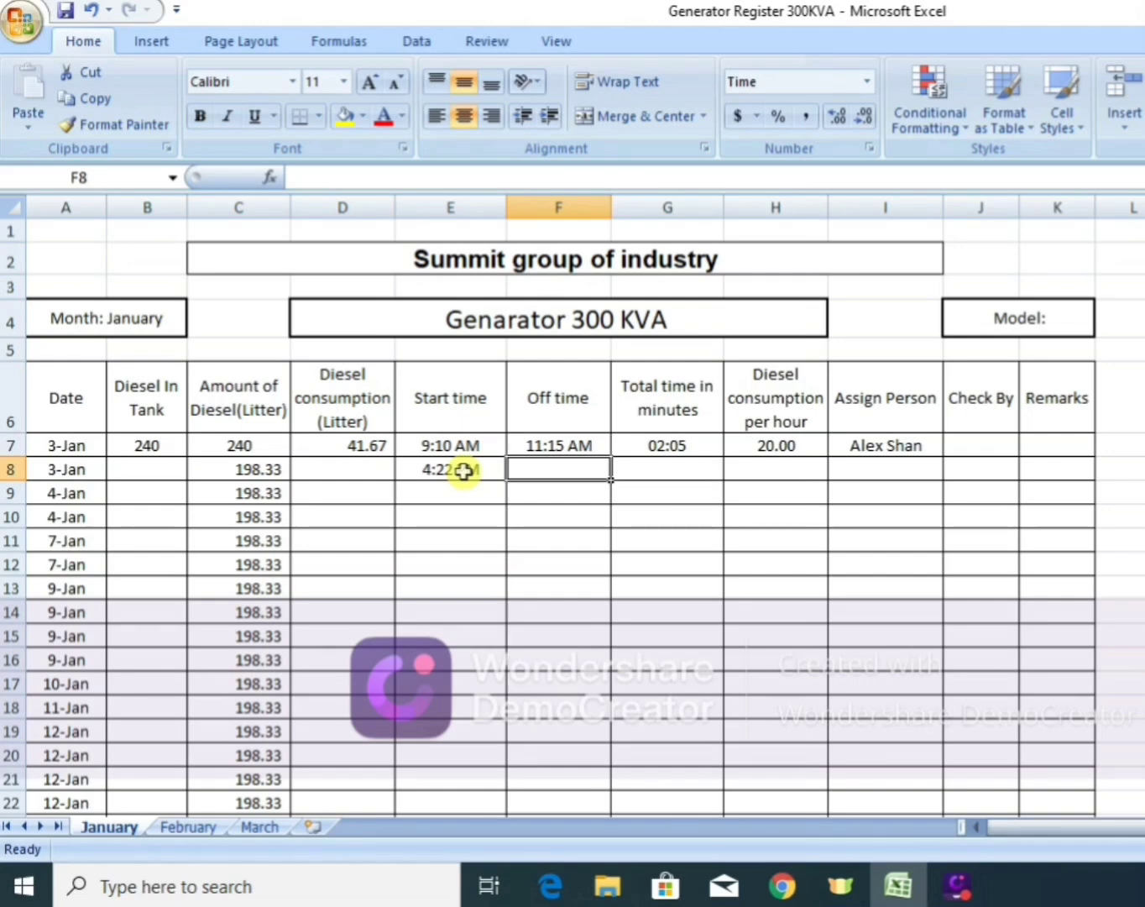
pyautogui.write('6')
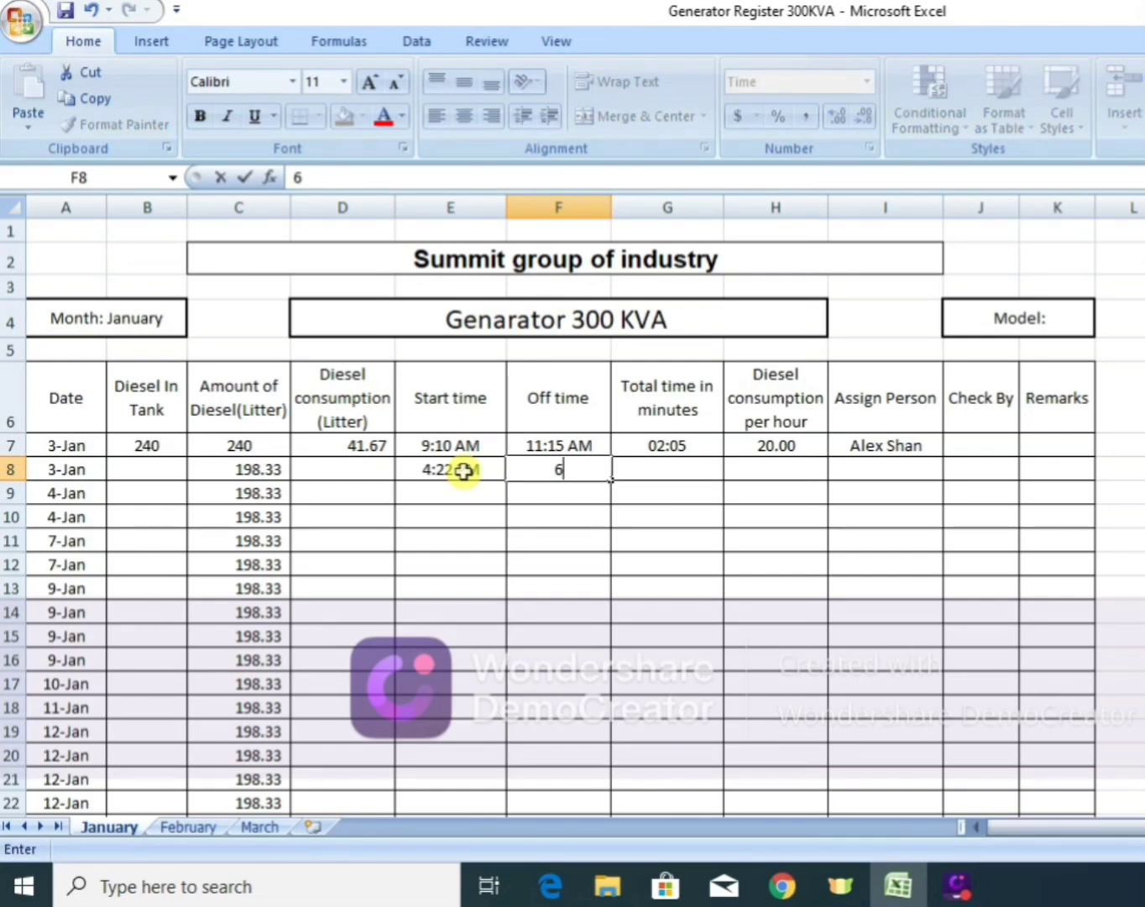
pyautogui.write(':11 P')
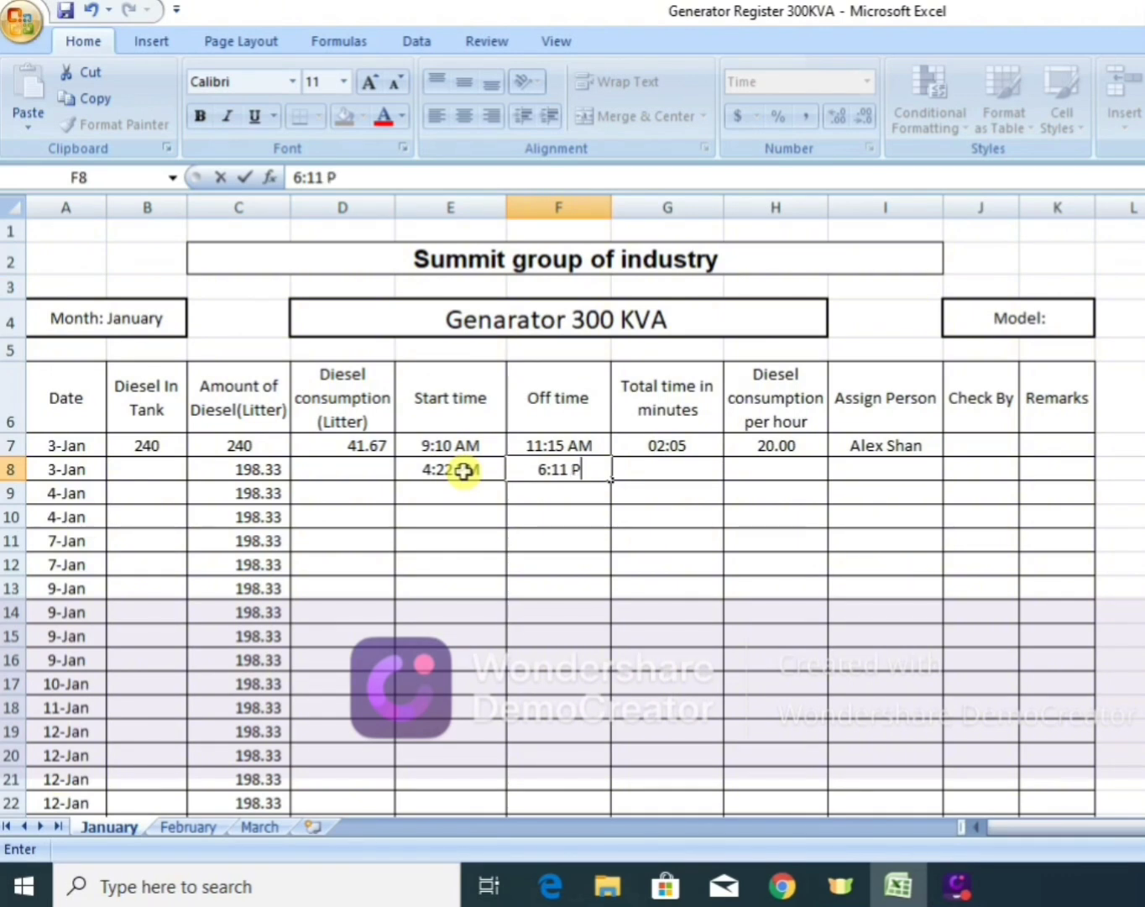
pyautogui.write('M')
pyautogui.press('Return')
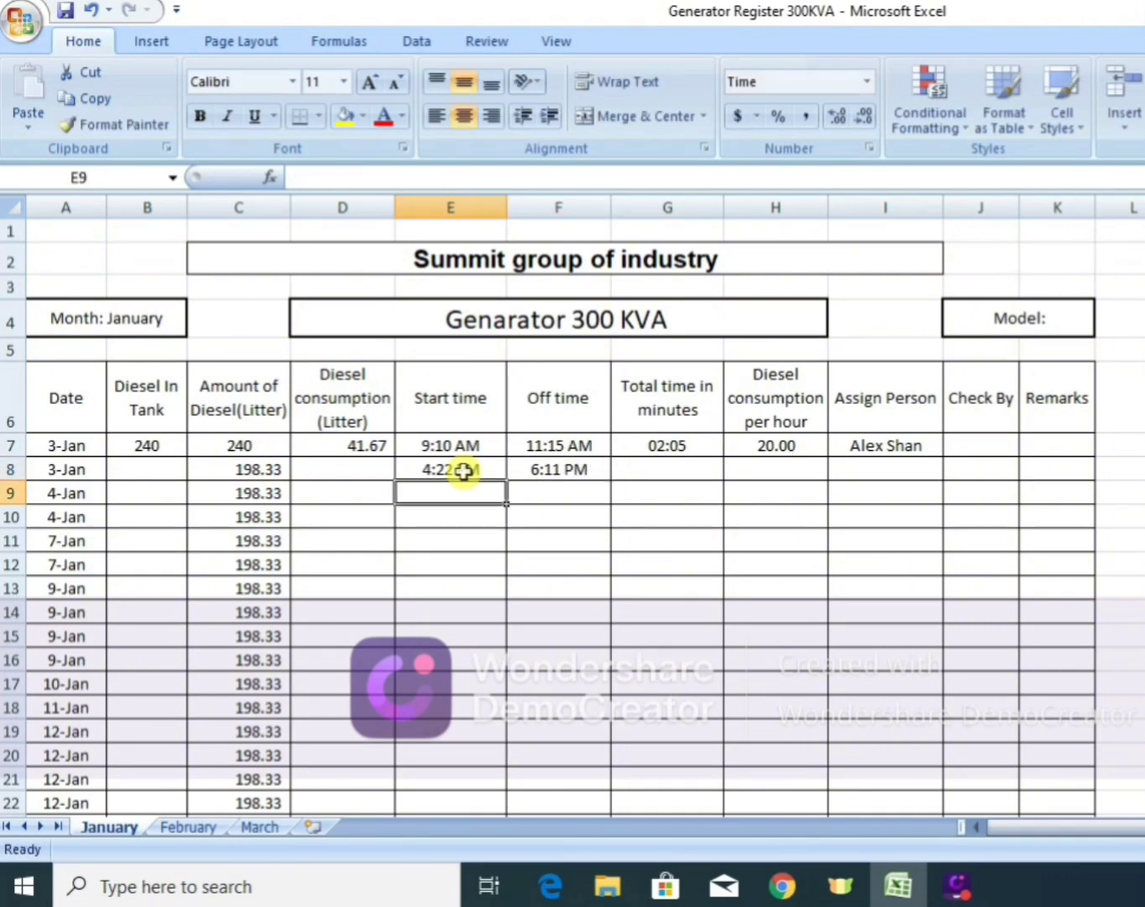
# Copy the total time formula from G7 down the column to the 31-Jan row (G44).
pyautogui.click(661, 470)
pyautogui.click(682, 441)
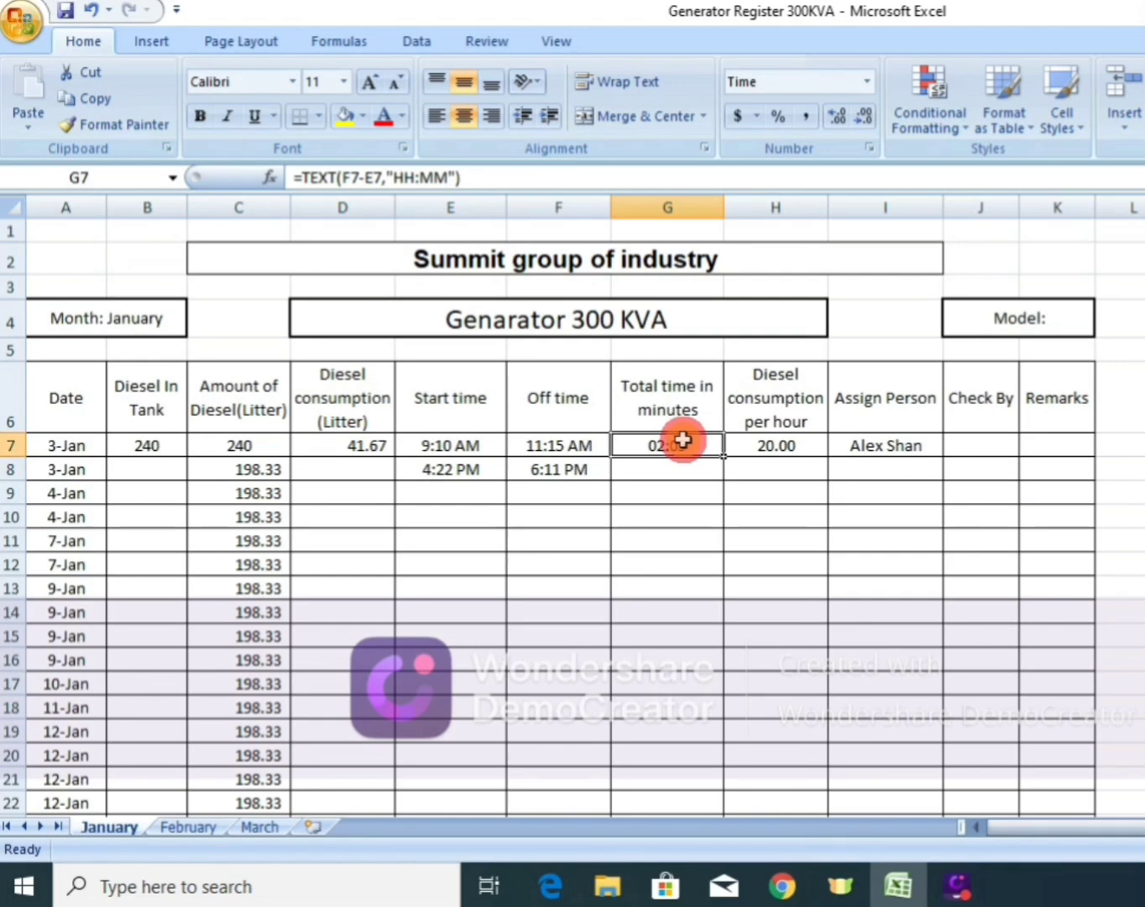
pyautogui.hotkey('ctrl', 'c')
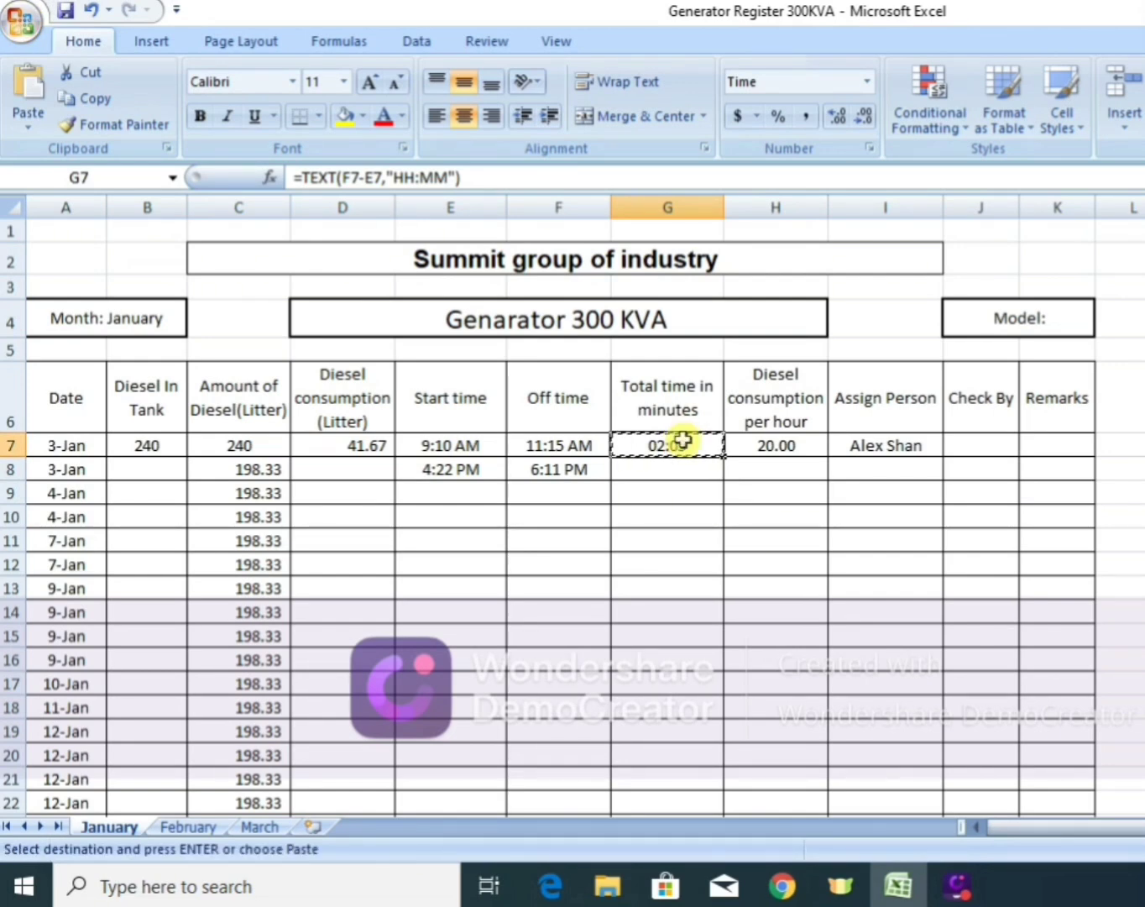
pyautogui.hotkey('shift', 'Down')
pyautogui.hotkey('shift', 'Down')
pyautogui.hotkey('shift', 'Down')
pyautogui.hotkey('shift', 'Down')
pyautogui.hotkey('shift', 'Down')
pyautogui.hotkey('shift', 'Down')
pyautogui.hotkey('shift', 'Down')
pyautogui.hotkey('shift', 'Down')
pyautogui.hotkey('shift', 'Down')
pyautogui.hotkey('shift', 'Down')
pyautogui.hotkey('shift', 'Down')
pyautogui.hotkey('shift', 'Down')
pyautogui.hotkey('shift', 'Down')
pyautogui.hotkey('shift', 'Down')
pyautogui.hotkey('shift', 'Down')
pyautogui.hotkey('shift', 'Down')
pyautogui.hotkey('shift', 'Down')
pyautogui.hotkey('shift', 'Down')
pyautogui.hotkey('shift', 'Down')
pyautogui.hotkey('shift', 'Down')
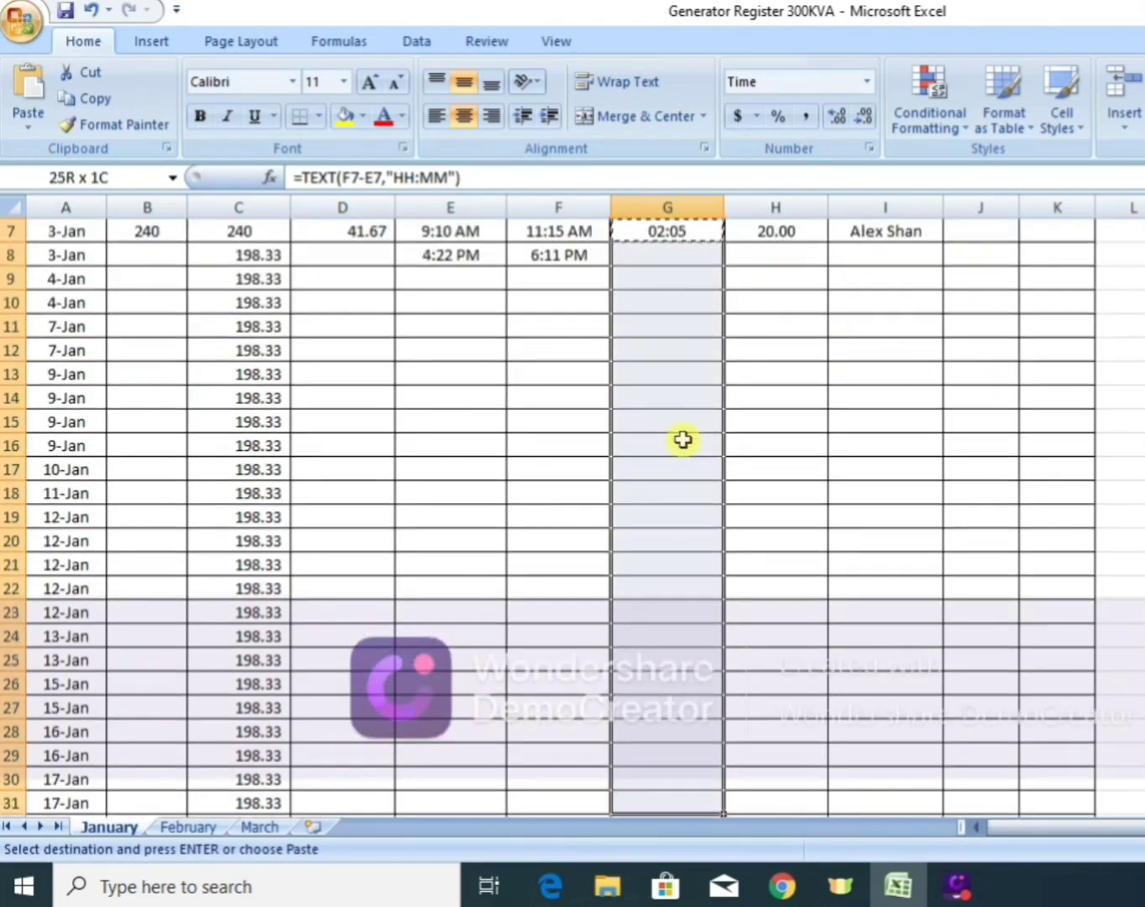
pyautogui.hotkey('shift', 'Down')
pyautogui.hotkey('shift', 'Down')
pyautogui.hotkey('shift', 'Down')
pyautogui.hotkey('shift', 'Down')
pyautogui.hotkey('shift', 'Down')
pyautogui.hotkey('shift', 'Down')
pyautogui.hotkey('shift', 'Down')
pyautogui.hotkey('shift', 'Down')
pyautogui.hotkey('shift', 'Down')
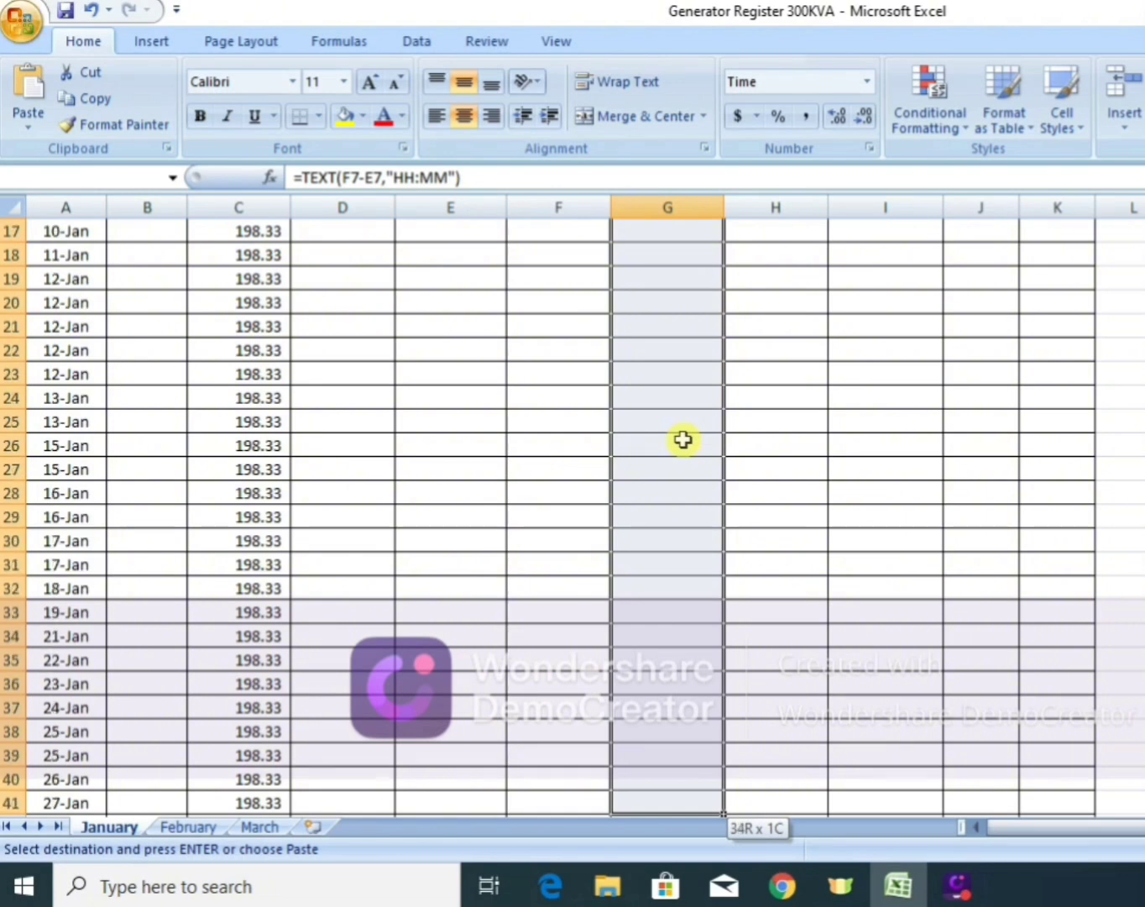
pyautogui.hotkey('shift', 'Down')
pyautogui.hotkey('shift', 'Down')
pyautogui.hotkey('shift', 'Down')
pyautogui.hotkey('shift', 'Down')
pyautogui.hotkey('shift', 'Down')
pyautogui.hotkey('shift', 'Up')
pyautogui.hotkey('shift', 'Up')
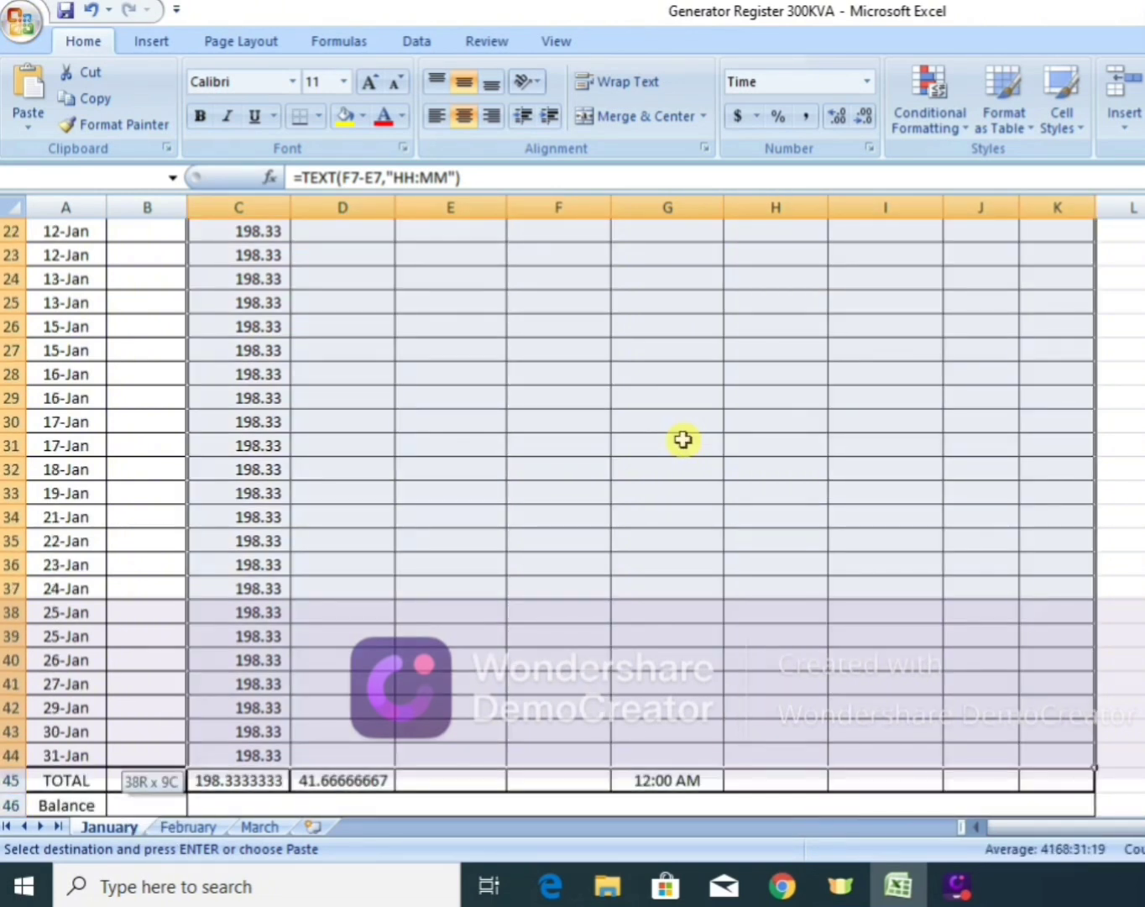
pyautogui.hotkey('shift', 'Up')
pyautogui.hotkey('shift', 'Down')
pyautogui.hotkey('shift', 'Right')
pyautogui.hotkey('shift', 'Right')
pyautogui.hotkey('shift', 'Right')
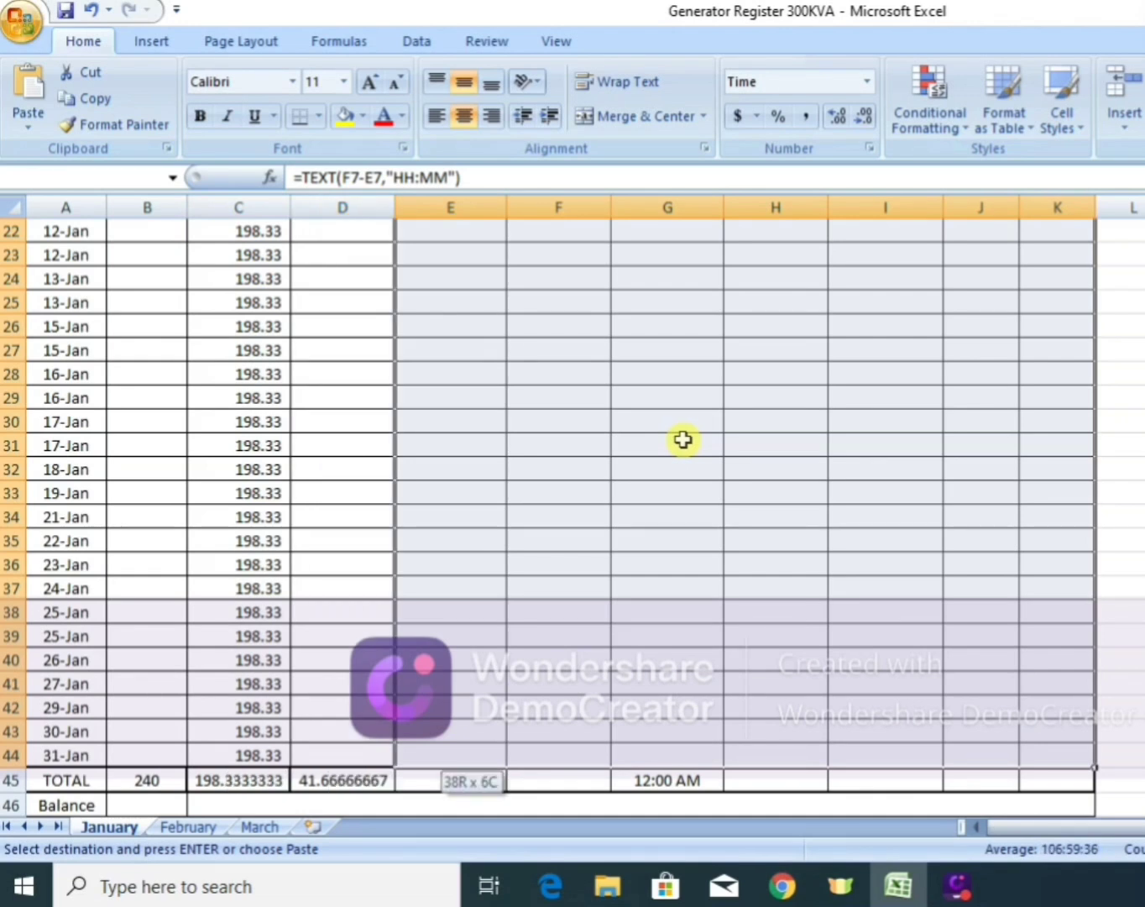
pyautogui.hotkey('shift', 'Right')
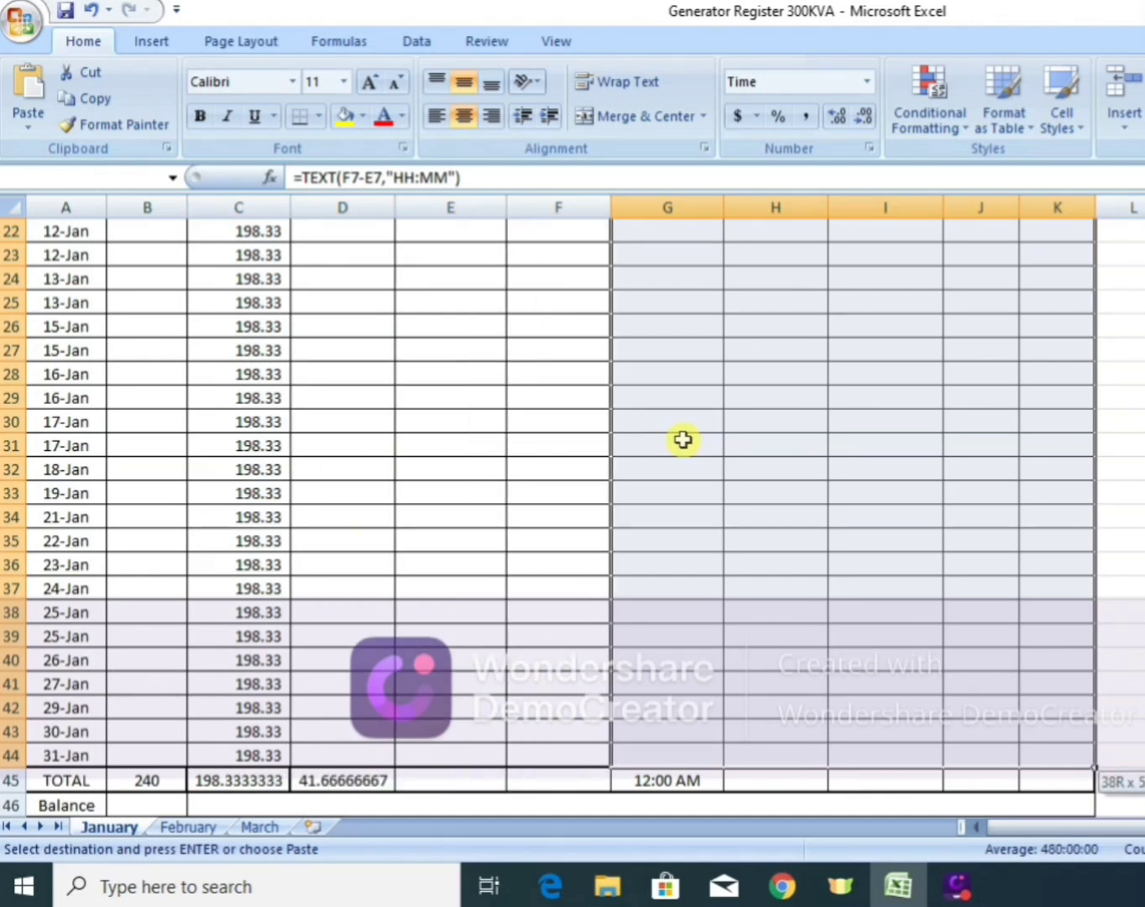
pyautogui.hotkey('shift', 'Left')
pyautogui.hotkey('shift', 'Left')
pyautogui.hotkey('shift', 'Left')
pyautogui.hotkey('shift', 'Left')
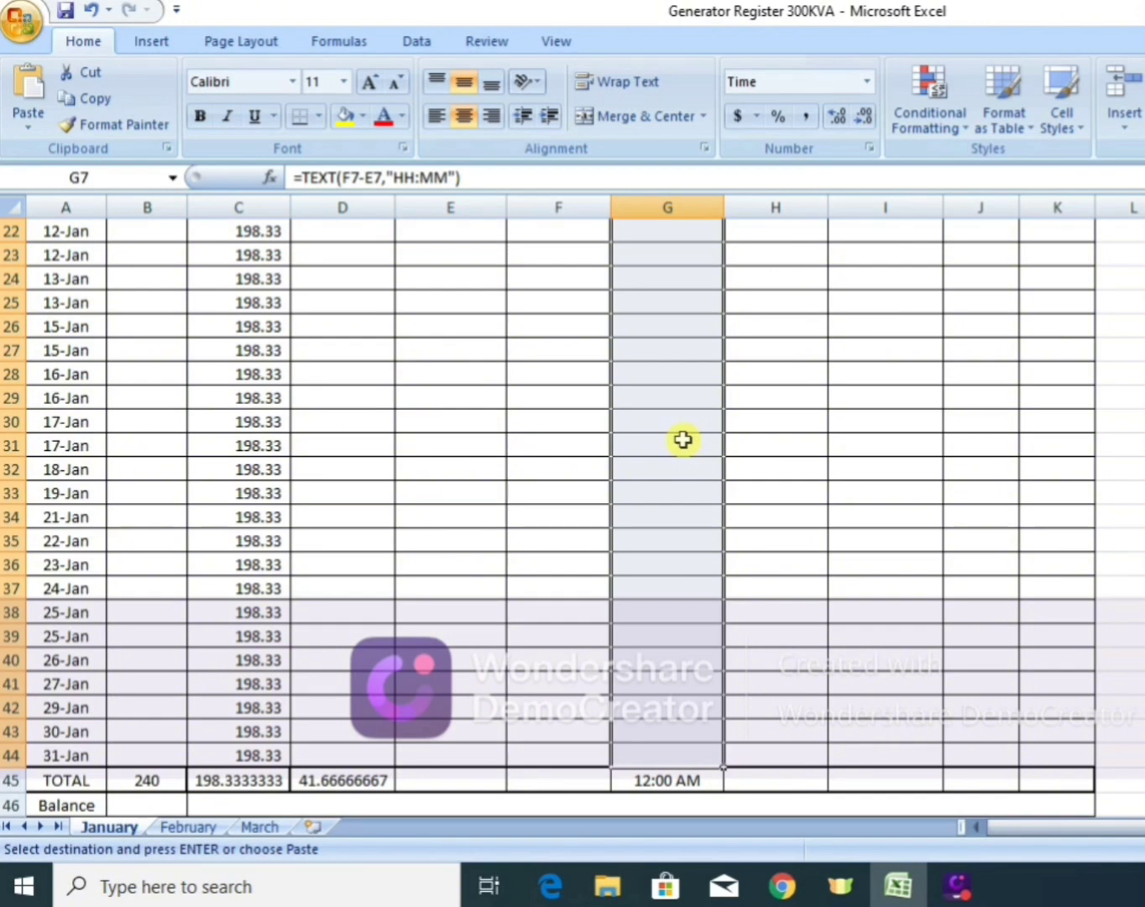
pyautogui.press('Return')
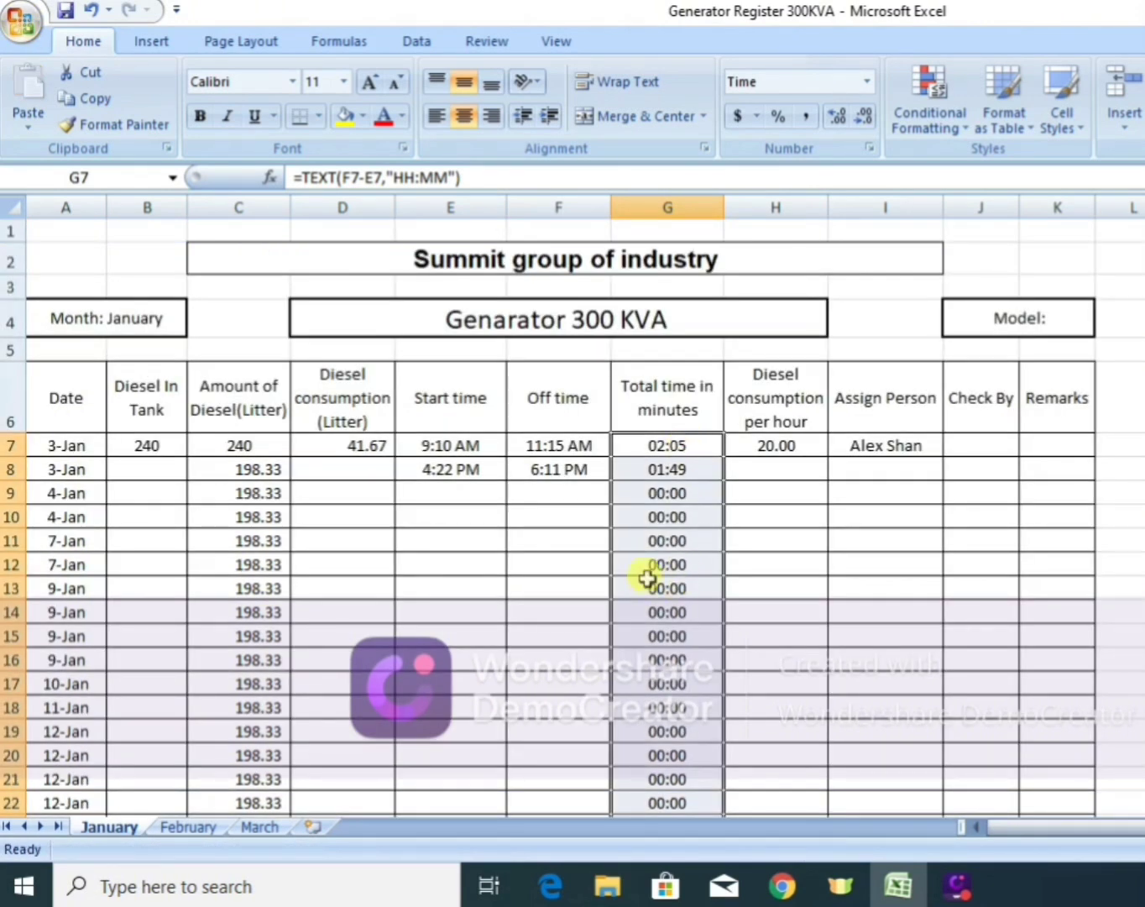
# Copy the hourly diesel consumption value of 20 from H7 down the column to the 31-Jan row (H44).
pyautogui.click(790, 478)
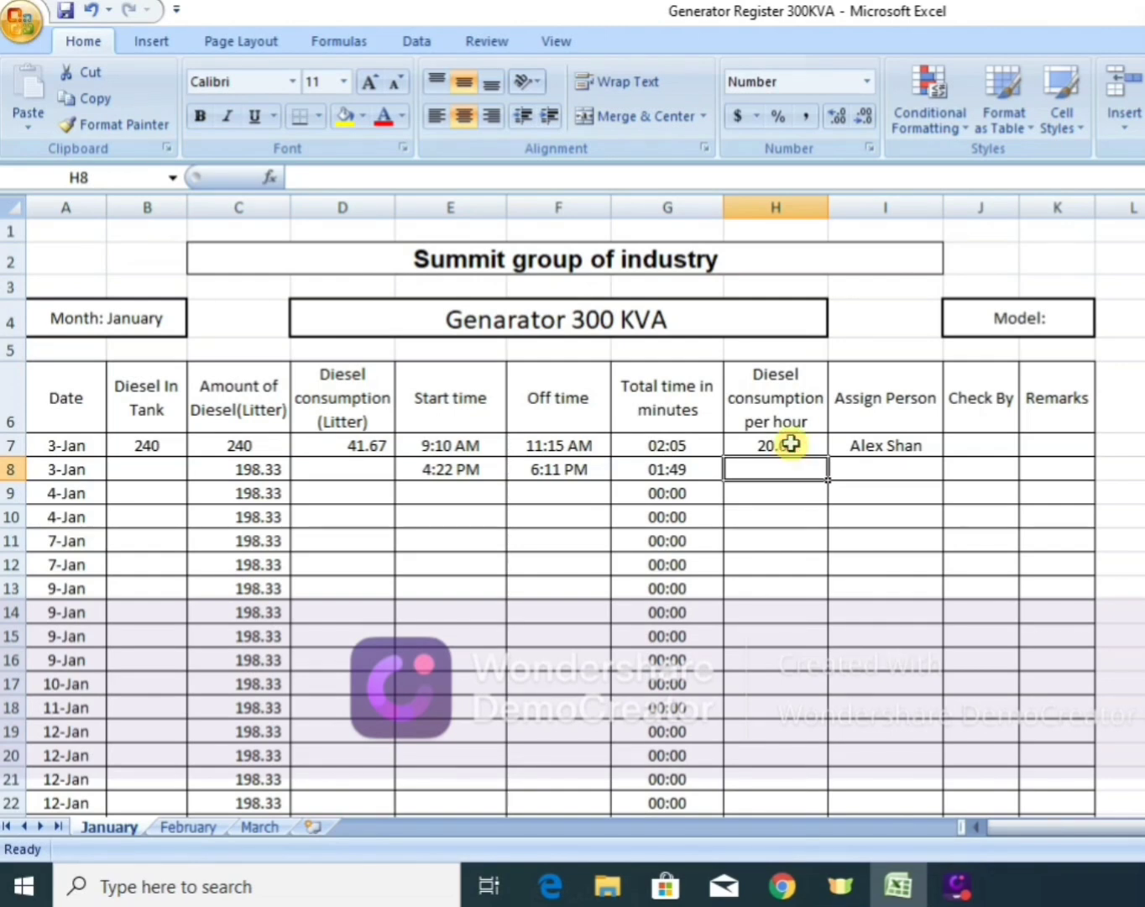
pyautogui.click(791, 444)
pyautogui.hotkey('ctrl', 'c')
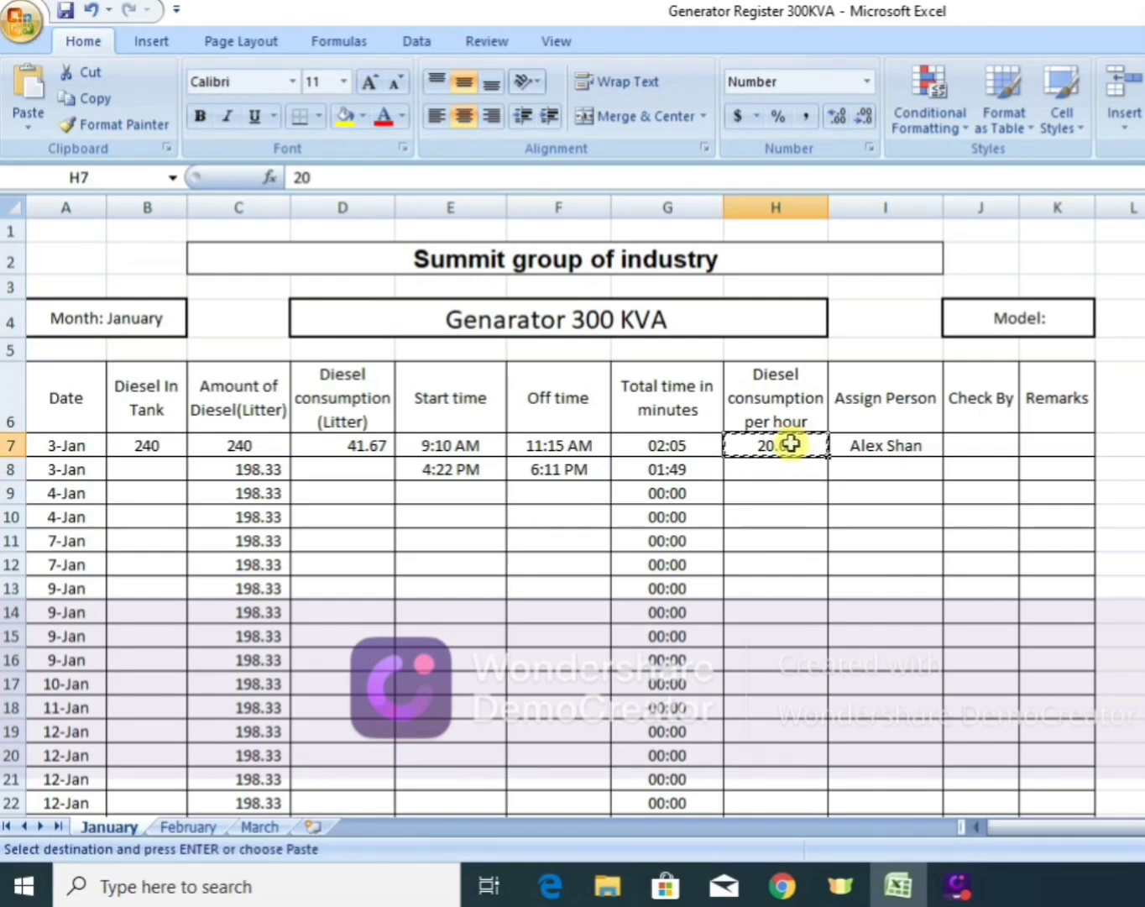
pyautogui.hotkey('shift', 'Down')
pyautogui.hotkey('shift', 'Down')
pyautogui.hotkey('shift', 'Down')
pyautogui.hotkey('shift', 'Down')
pyautogui.hotkey('shift', 'Down')
pyautogui.hotkey('shift', 'Down')
pyautogui.hotkey('shift', 'Down')
pyautogui.hotkey('shift', 'Down')
pyautogui.hotkey('shift', 'Down')
pyautogui.hotkey('shift', 'Down')
pyautogui.hotkey('shift', 'Down')
pyautogui.hotkey('shift', 'Down')
pyautogui.hotkey('shift', 'Down')
pyautogui.hotkey('shift', 'Down')
pyautogui.hotkey('shift', 'Down')
pyautogui.hotkey('shift', 'Down')
pyautogui.hotkey('shift', 'Down')
pyautogui.hotkey('shift', 'Down')
pyautogui.hotkey('shift', 'Down')
pyautogui.hotkey('shift', 'Down')
pyautogui.hotkey('shift', 'Down')
pyautogui.hotkey('shift', 'Down')
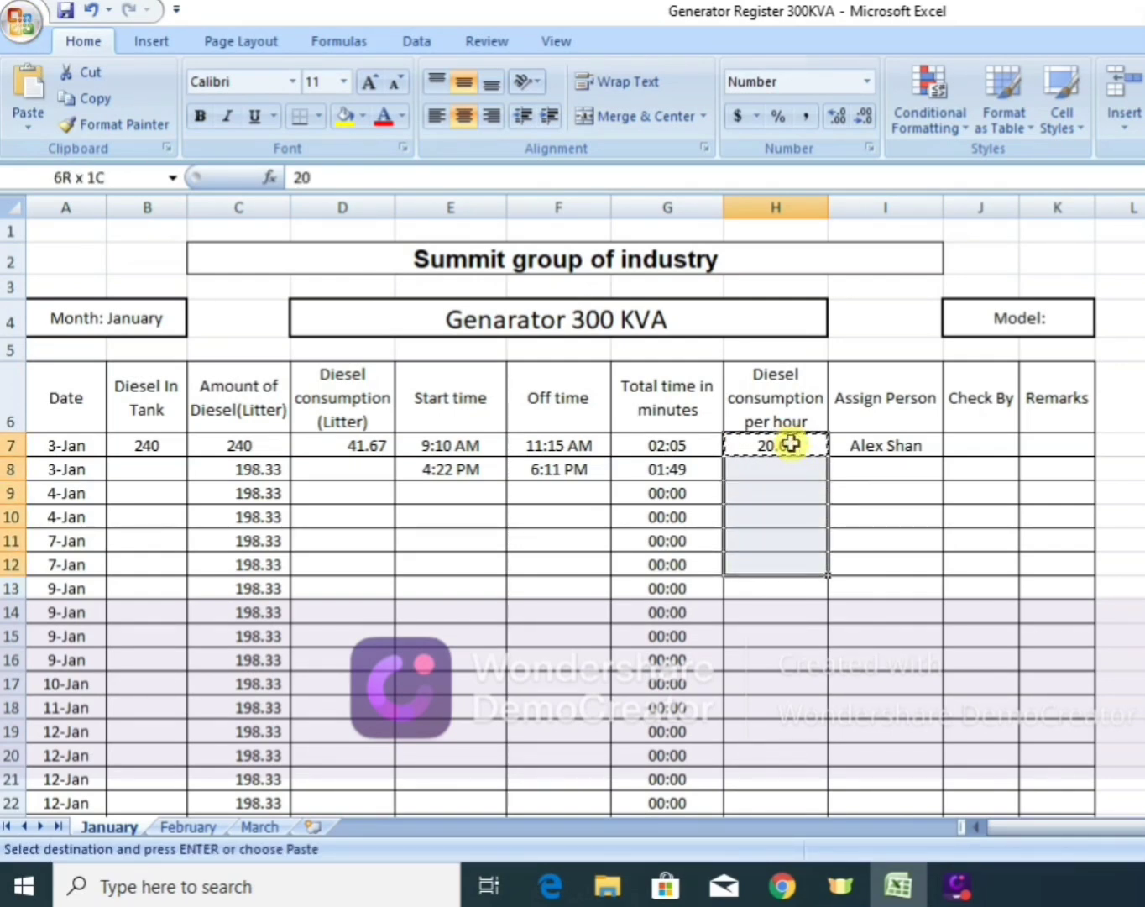
pyautogui.hotkey('shift', 'Down')
pyautogui.hotkey('shift', 'Down')
pyautogui.hotkey('shift', 'Down')
pyautogui.hotkey('shift', 'Down')
pyautogui.hotkey('shift', 'Down')
pyautogui.hotkey('shift', 'Down')
pyautogui.hotkey('shift', 'Down')
pyautogui.hotkey('shift', 'Down')
pyautogui.hotkey('shift', 'Down')
pyautogui.hotkey('shift', 'Down')
pyautogui.hotkey('shift', 'Down')
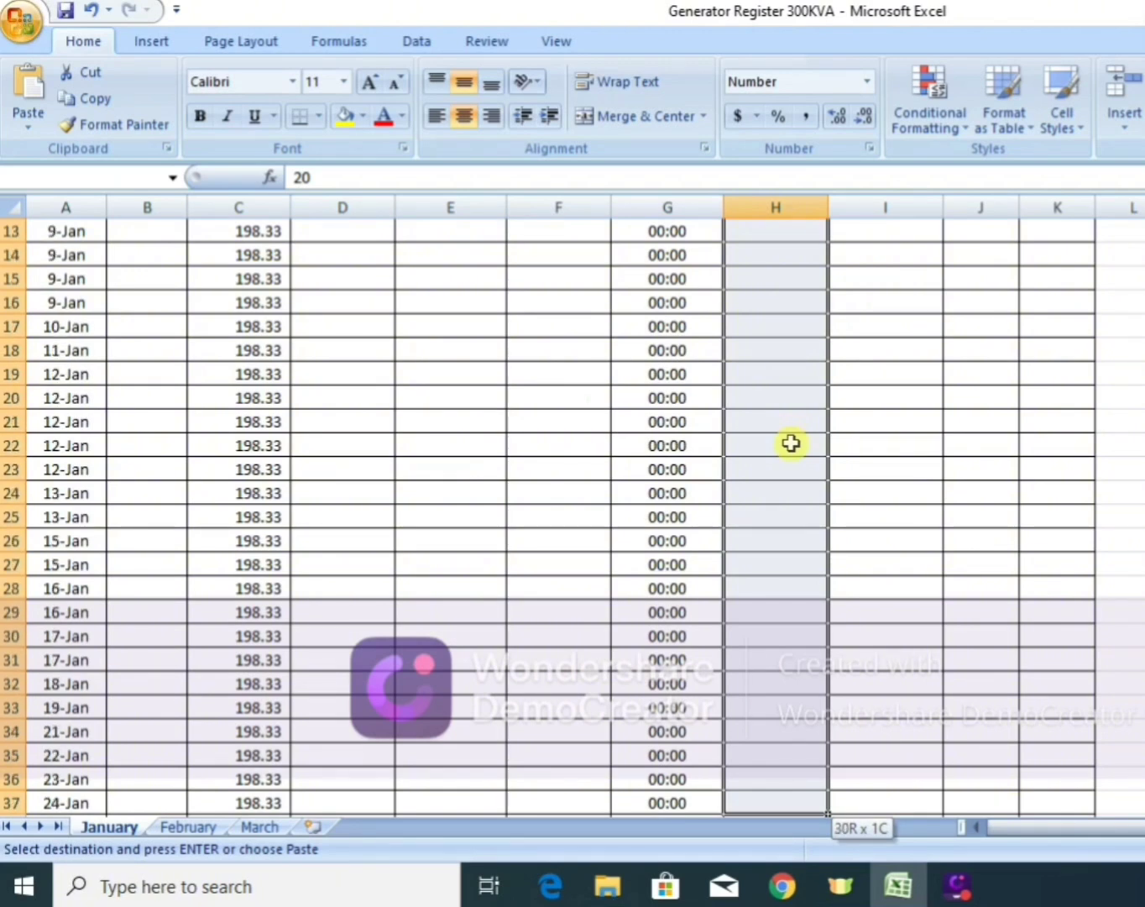
pyautogui.hotkey('shift', 'Down')
pyautogui.hotkey('shift', 'Down')
pyautogui.hotkey('shift', 'Down')
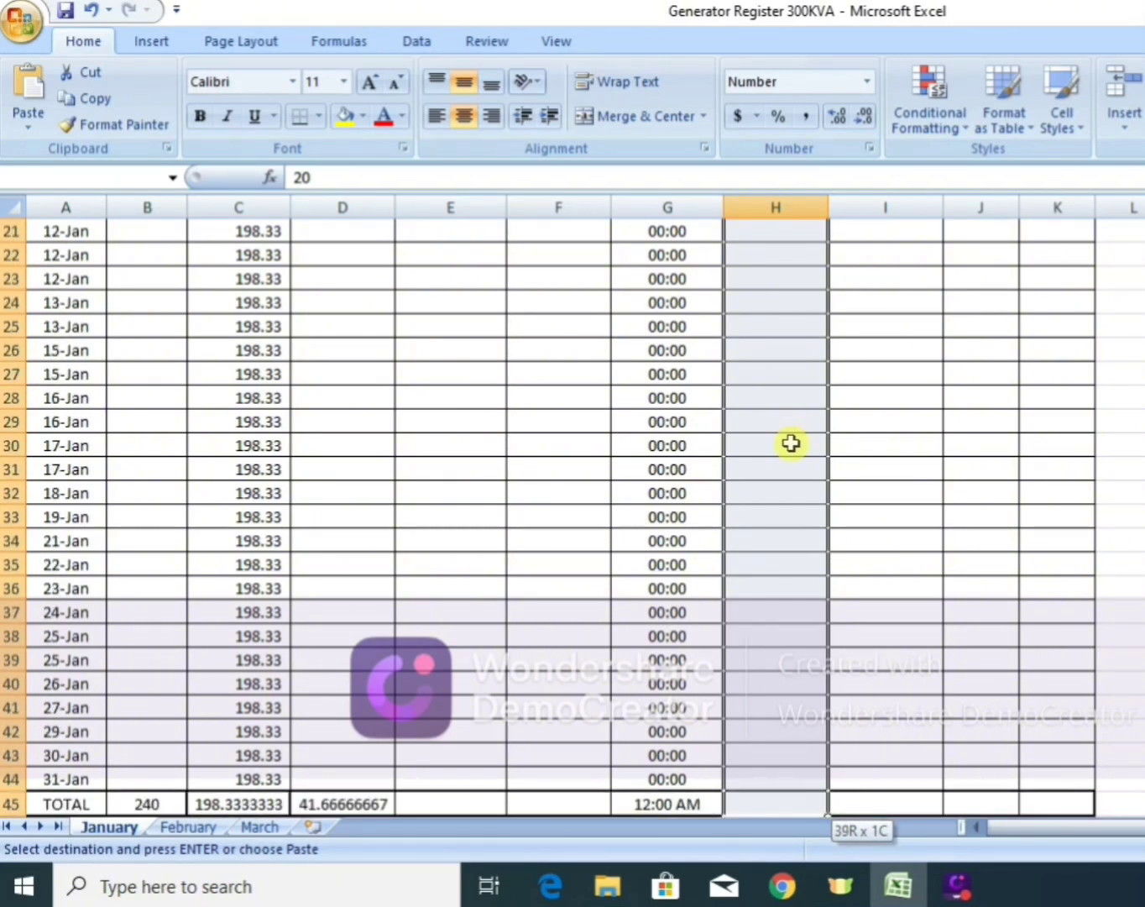
pyautogui.hotkey('shift', 'Up')
pyautogui.hotkey('shift', 'Up')
pyautogui.hotkey('shift', 'Down')
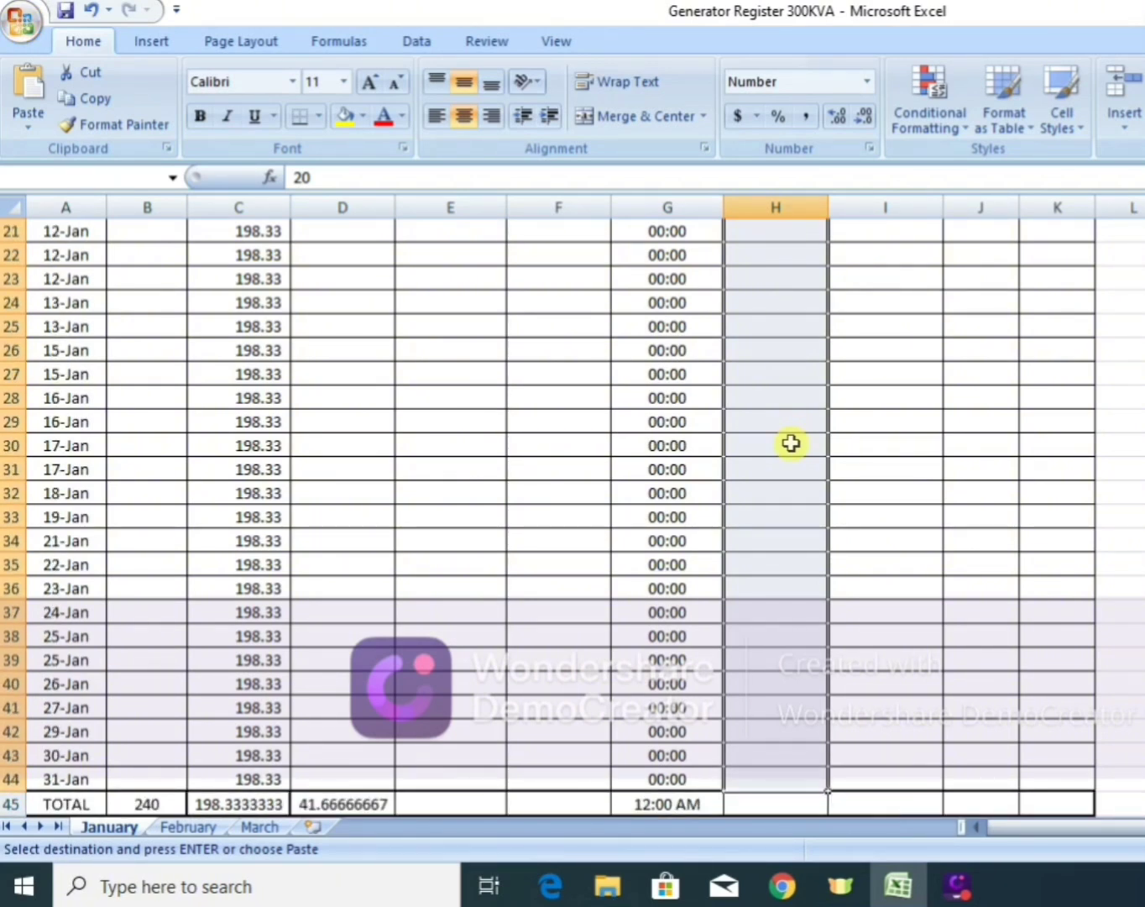
pyautogui.press('Return')
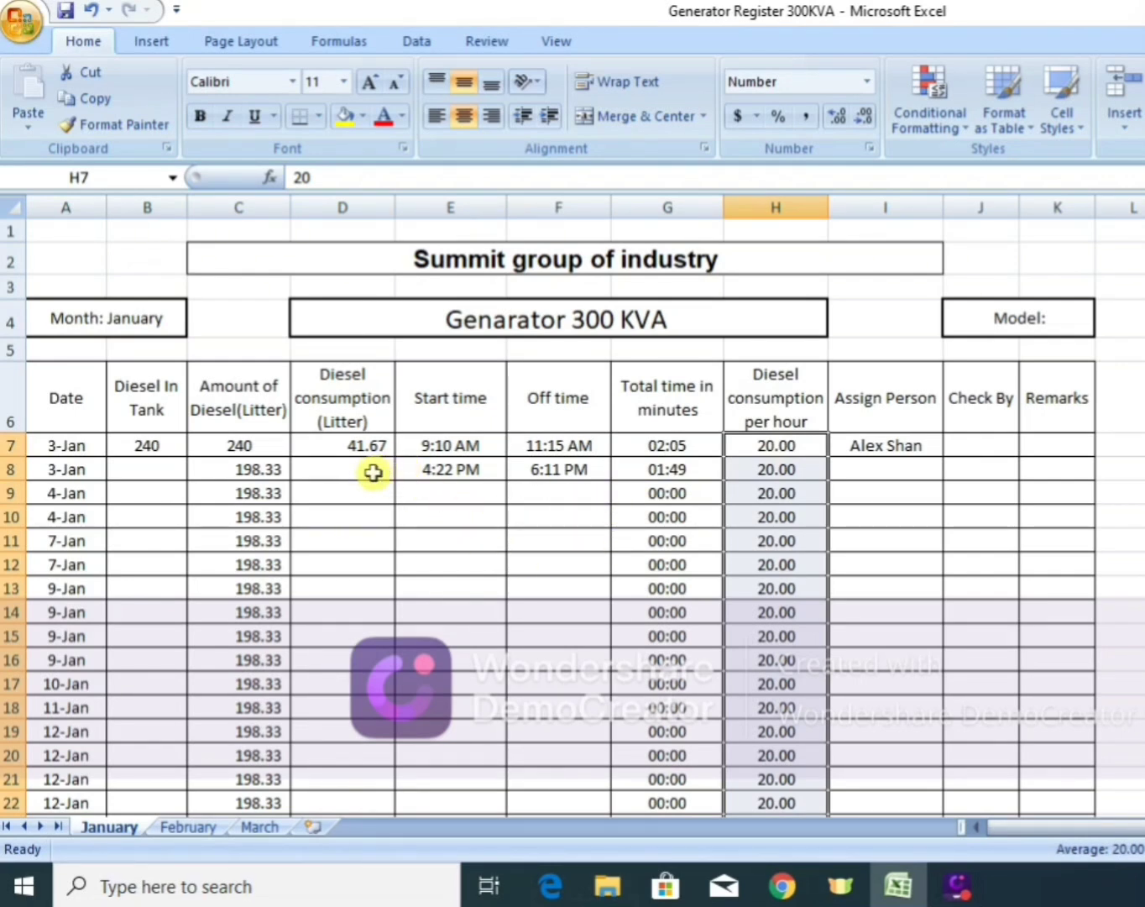
# Copy the diesel consumption formula from D7 down the column to the 31-Jan row (D44).
pyautogui.click(372, 472)
pyautogui.click(374, 447)
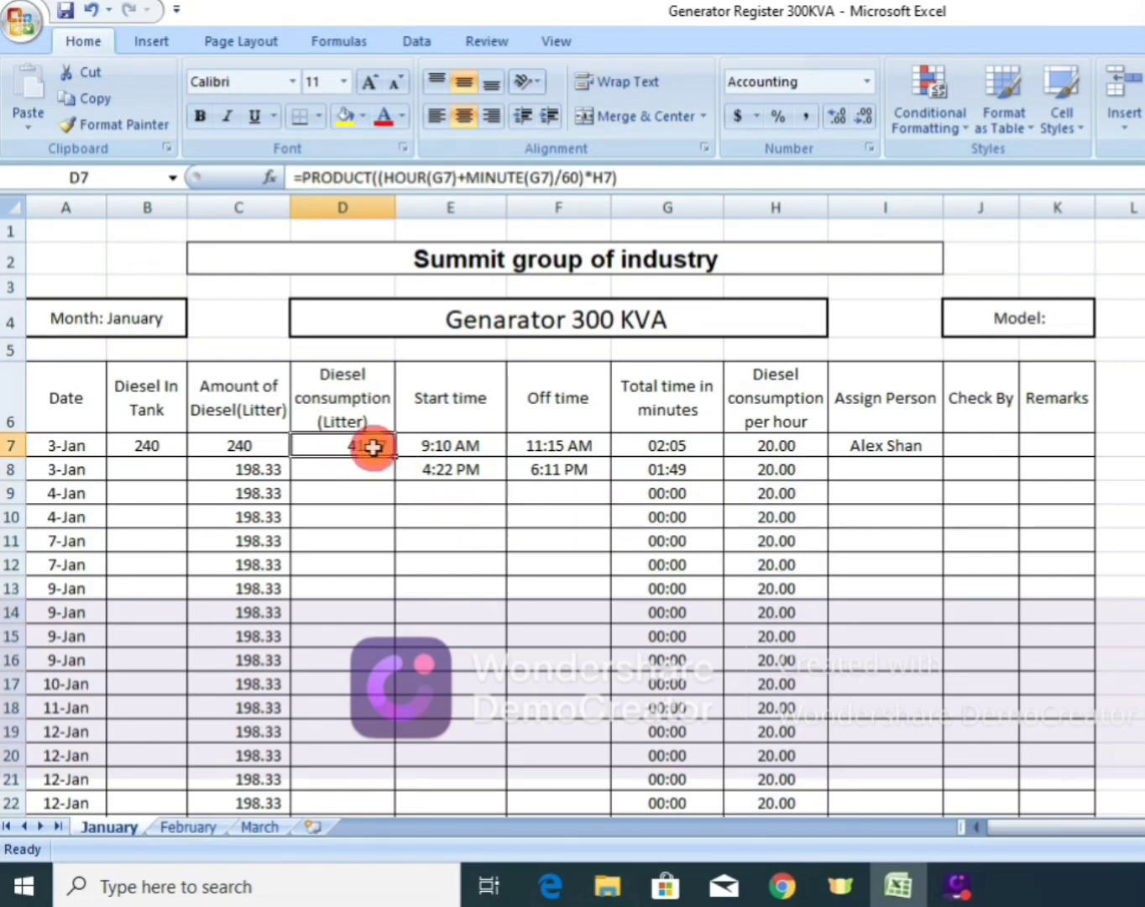
pyautogui.hotkey('ctrl', 'c')
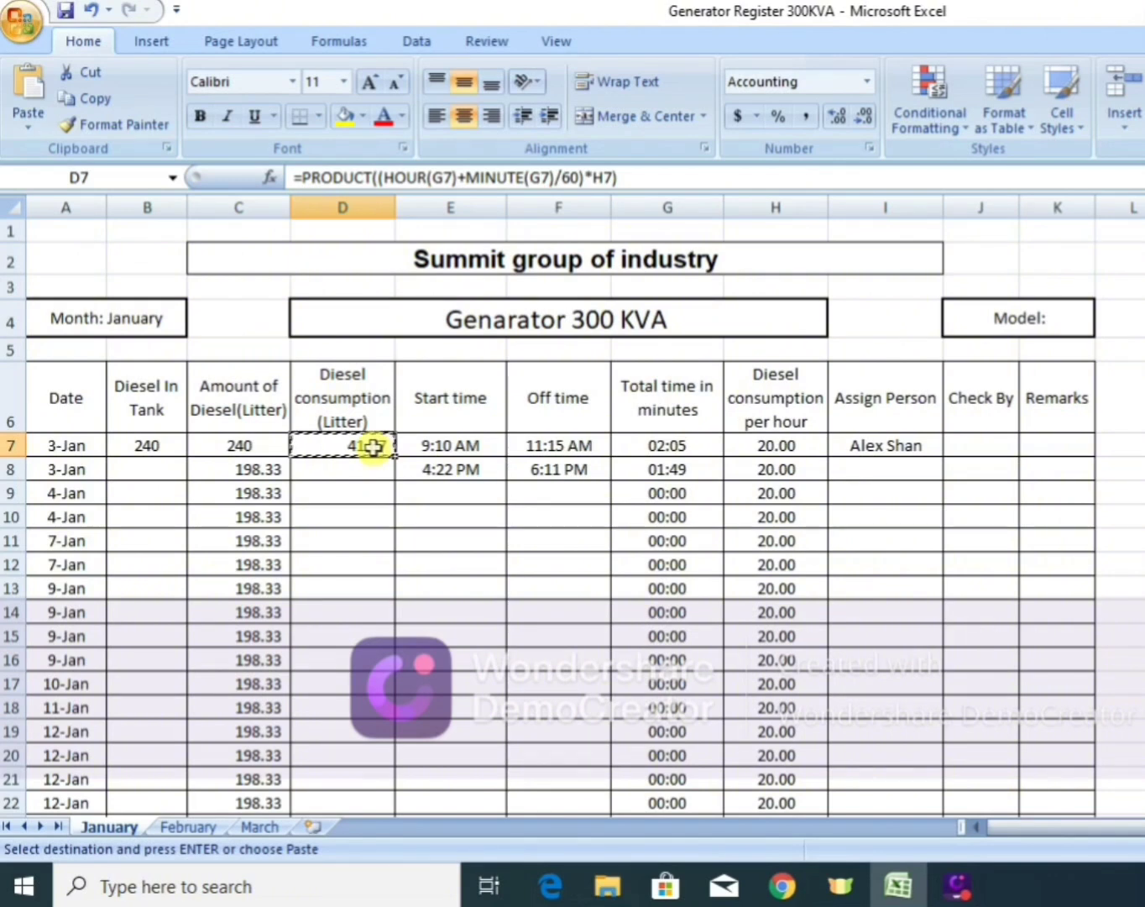
pyautogui.hotkey('shift', 'Down')
pyautogui.hotkey('shift', 'Down')
pyautogui.hotkey('shift', 'Down')
pyautogui.hotkey('shift', 'Down')
pyautogui.hotkey('shift', 'Down')
pyautogui.hotkey('shift', 'Down')
pyautogui.hotkey('shift', 'Down')
pyautogui.hotkey('shift', 'Down')
pyautogui.hotkey('shift', 'Down')
pyautogui.hotkey('shift', 'Down')
pyautogui.hotkey('shift', 'Down')
pyautogui.hotkey('shift', 'Down')
pyautogui.hotkey('shift', 'Down')
pyautogui.hotkey('shift', 'Down')
pyautogui.hotkey('shift', 'Down')
pyautogui.hotkey('shift', 'Down')
pyautogui.hotkey('shift', 'Down')
pyautogui.hotkey('shift', 'Down')
pyautogui.hotkey('shift', 'Down')
pyautogui.hotkey('shift', 'Down')
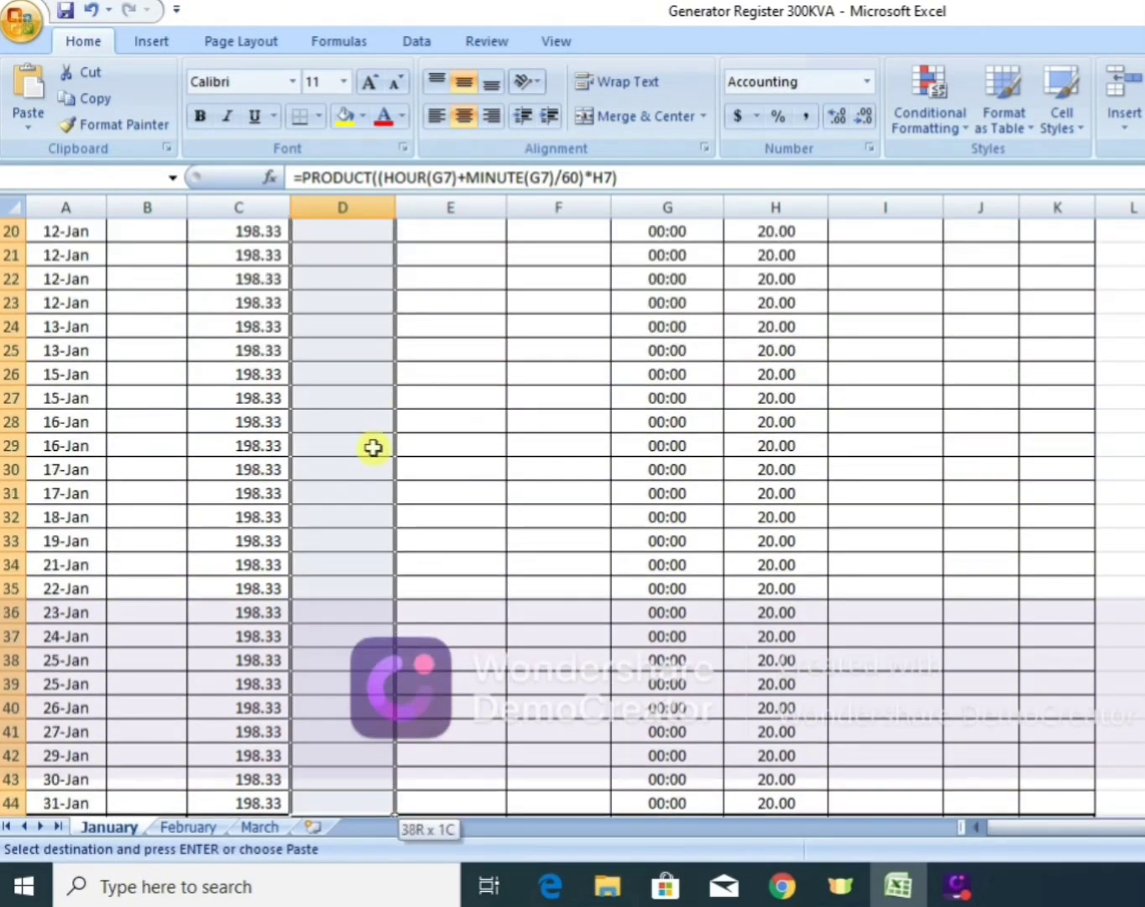
pyautogui.hotkey('shift', 'Down')
pyautogui.hotkey('shift', 'Up')
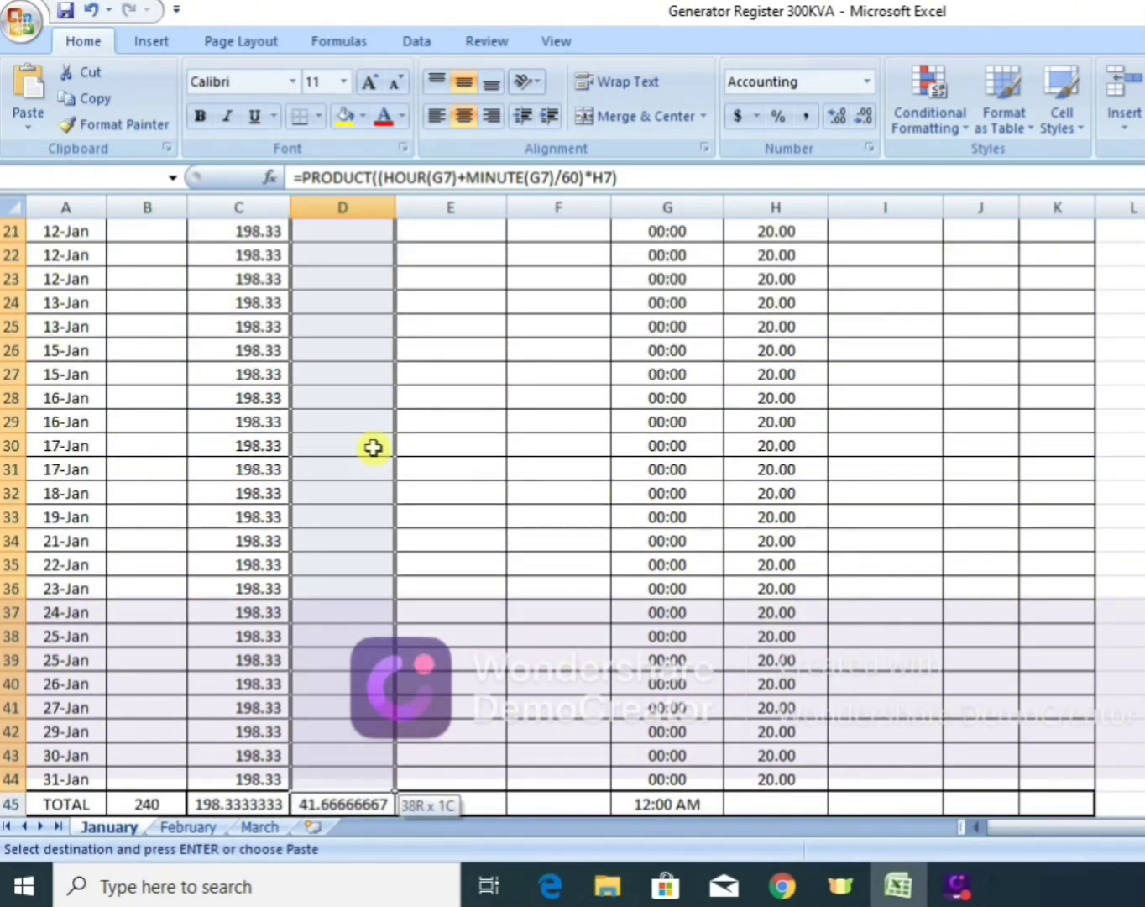
pyautogui.press('Return')
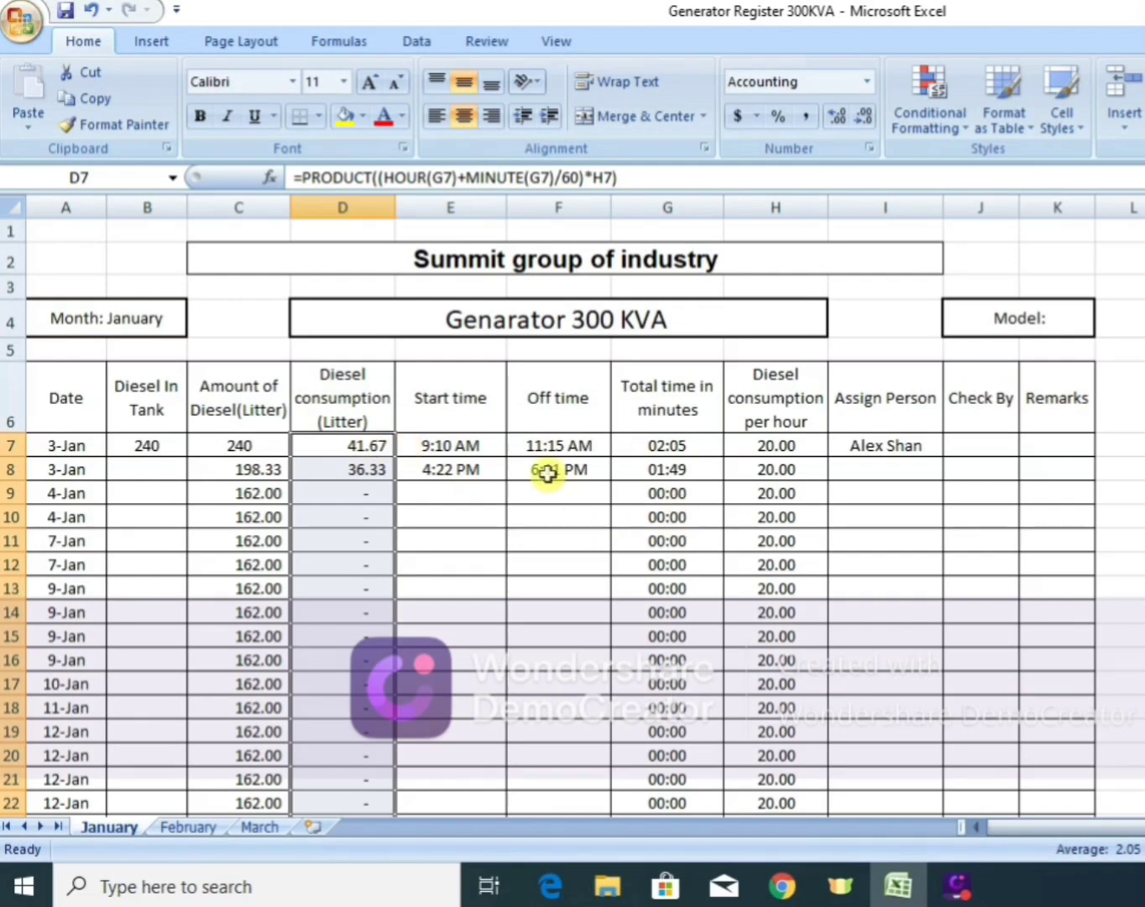
# Copy the assigned person's name from I7 down the Assign Person column to the 24-Jan row (I37).
pyautogui.click(898, 455)
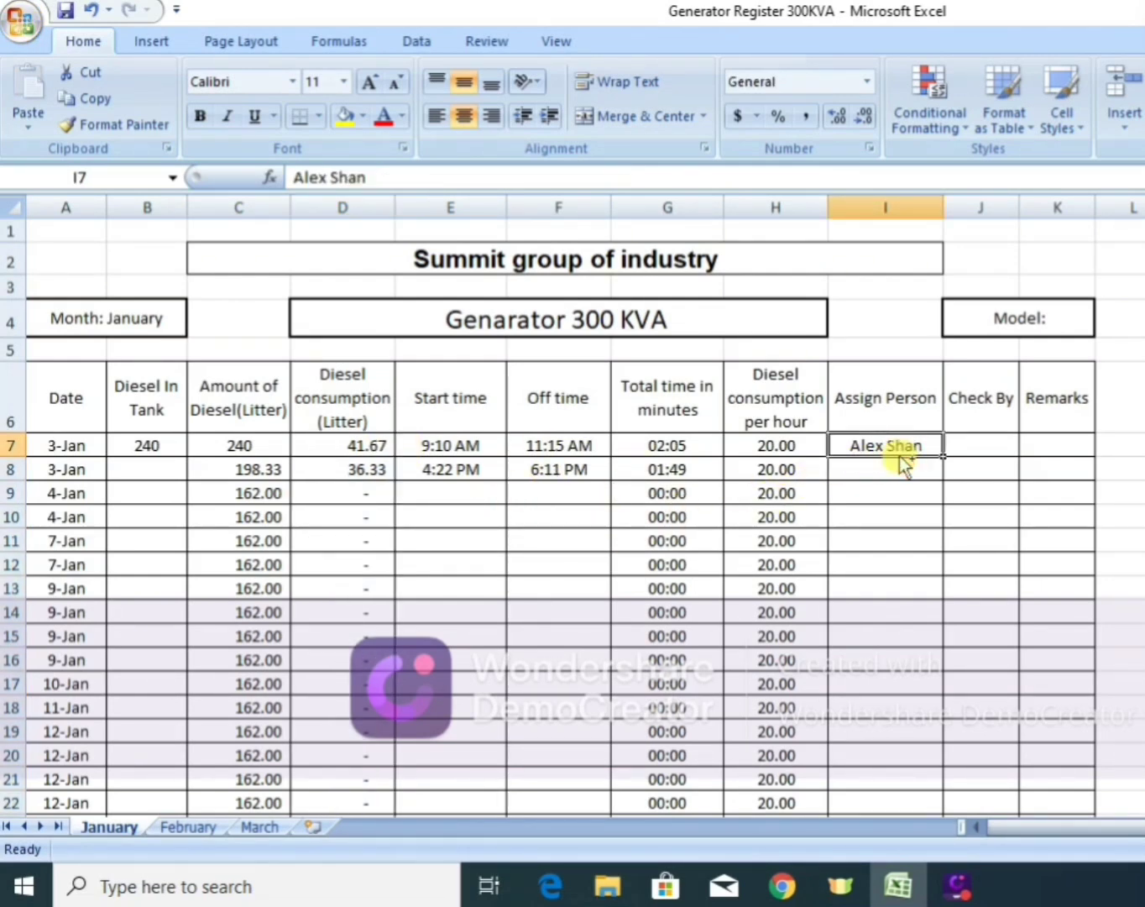
pyautogui.hotkey('ctrl', 'c')
pyautogui.moveTo(898, 454); pyautogui.dragTo(900, 455)
pyautogui.press('Return')
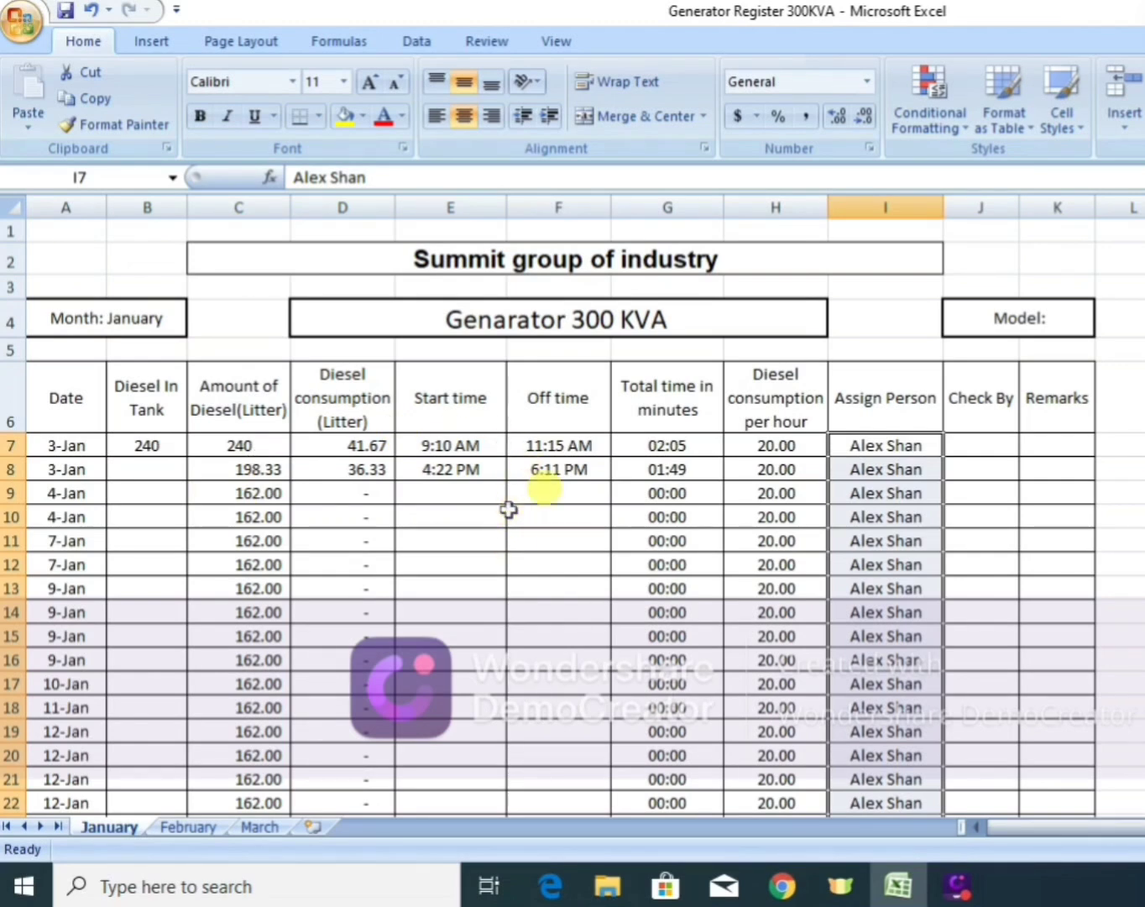
# Change the generator title in D4 to "Genarator 600 KVA".
pyautogui.click(595, 320)
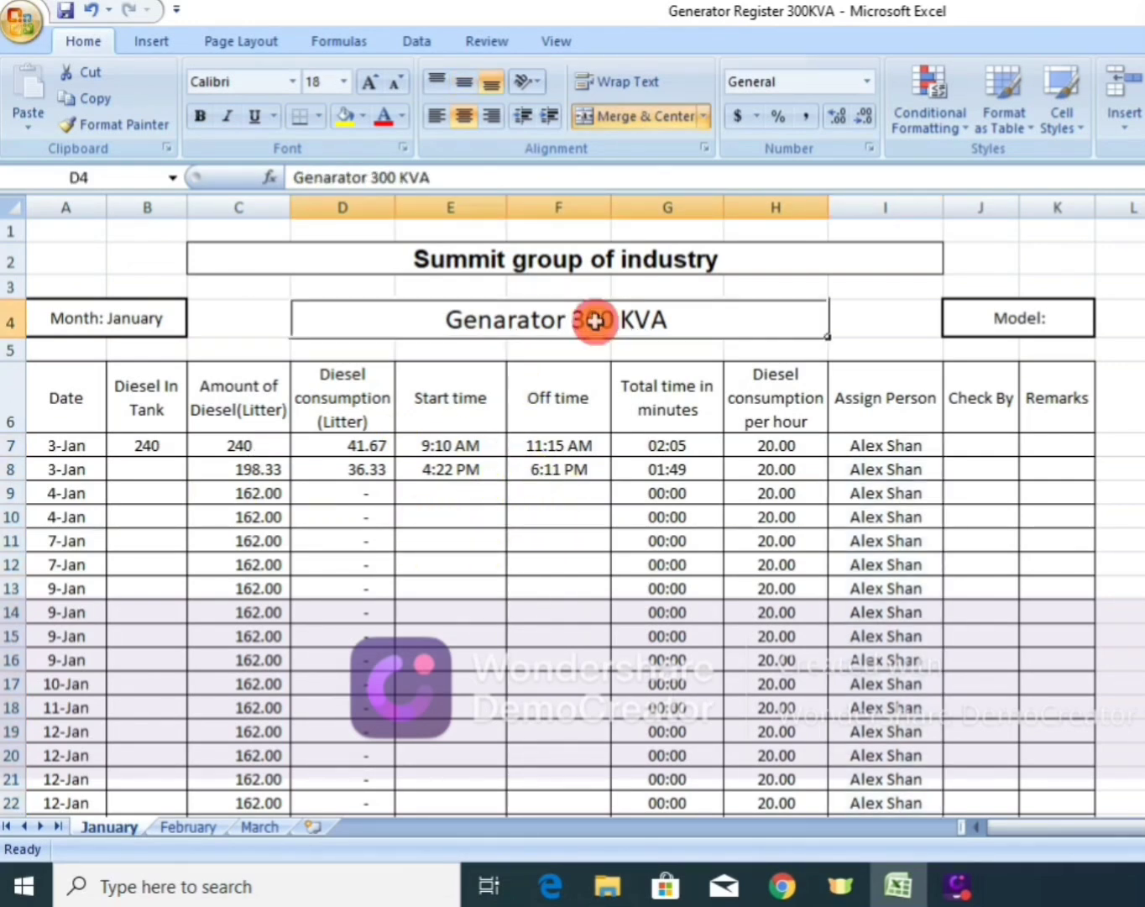
pyautogui.click(380, 178)
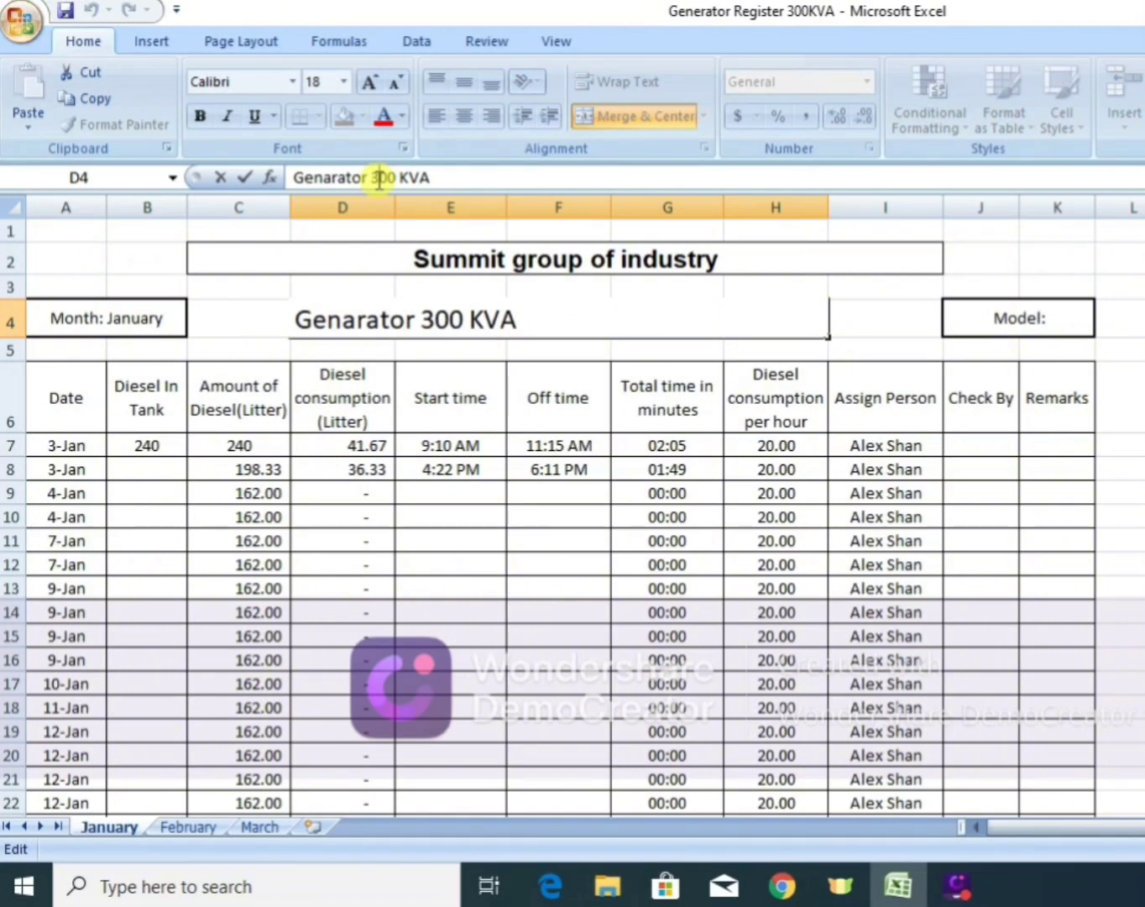
pyautogui.press('BackSpace')
pyautogui.write('6')
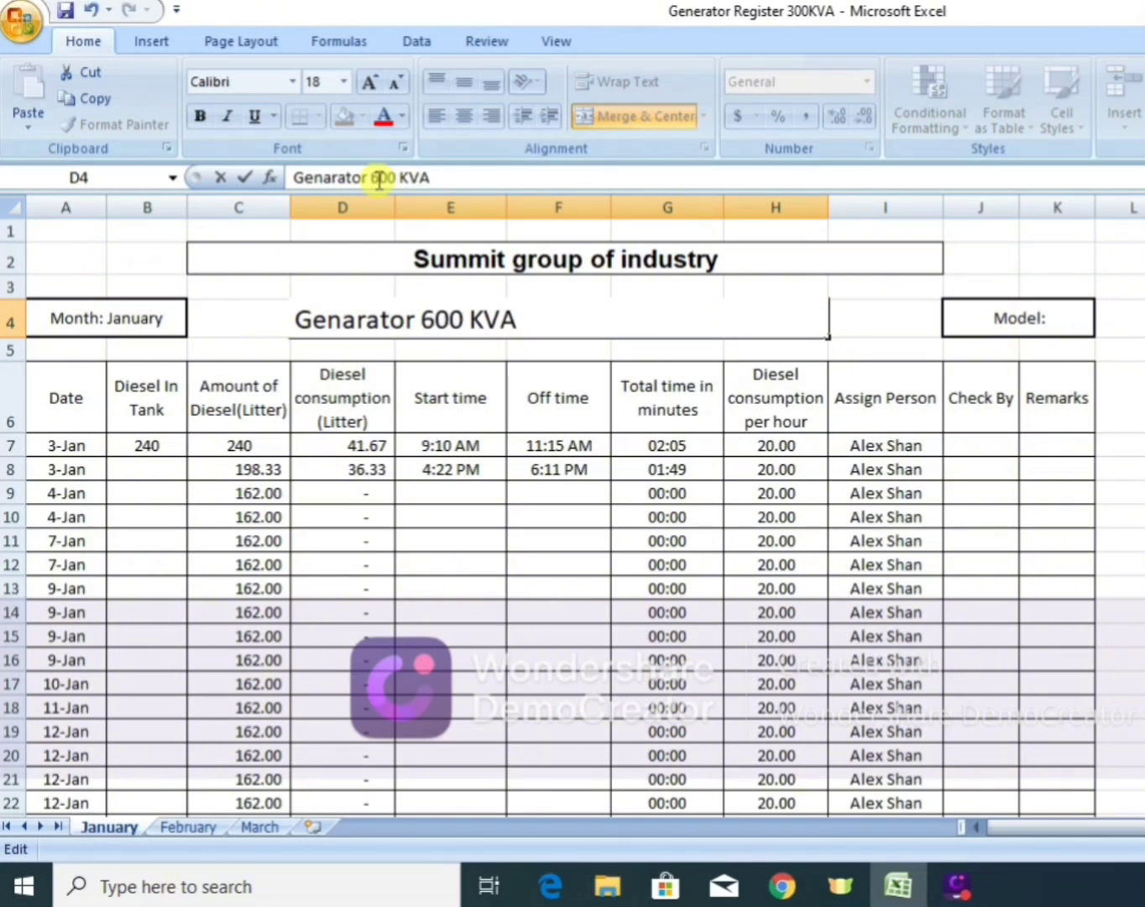
pyautogui.press('Return')
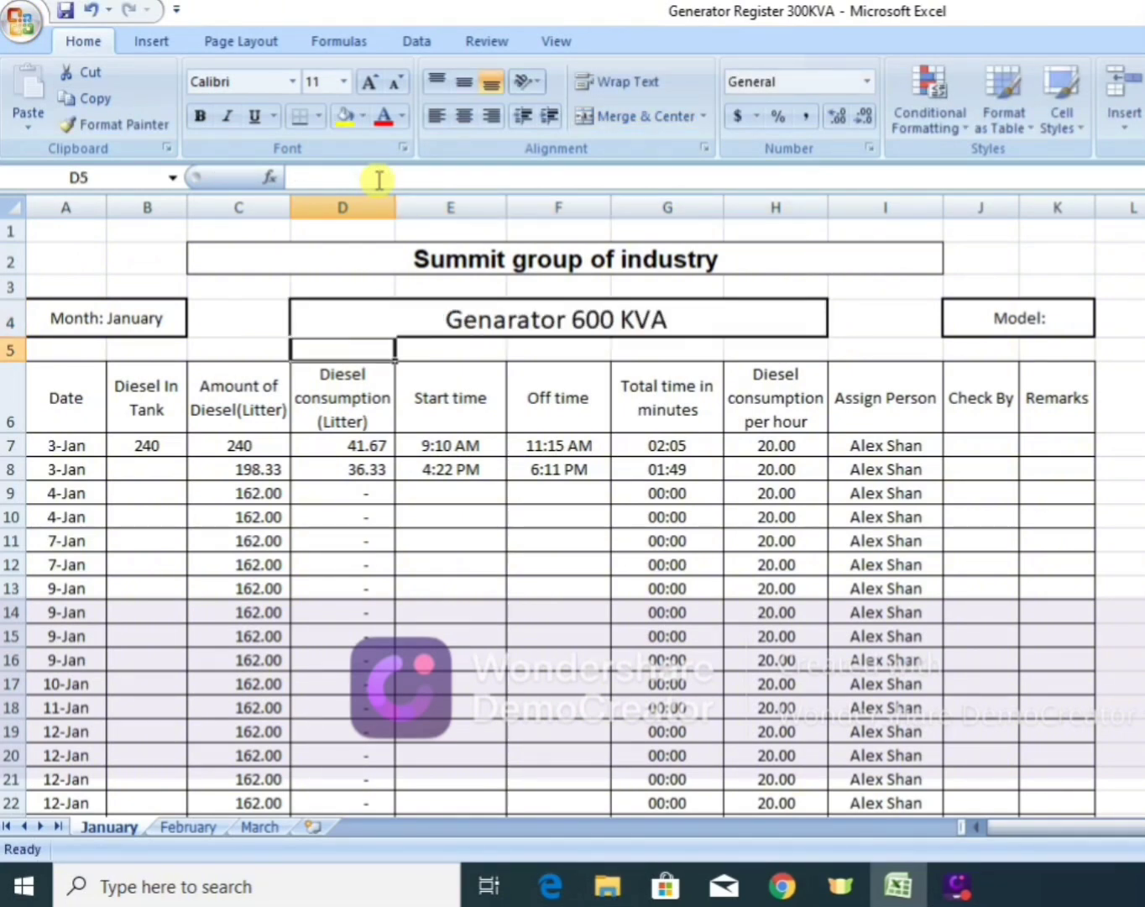
# Enter a start time of 8:23 AM and an off time of 12:30 PM for the first 4-Jan row.
pyautogui.click(446, 491)
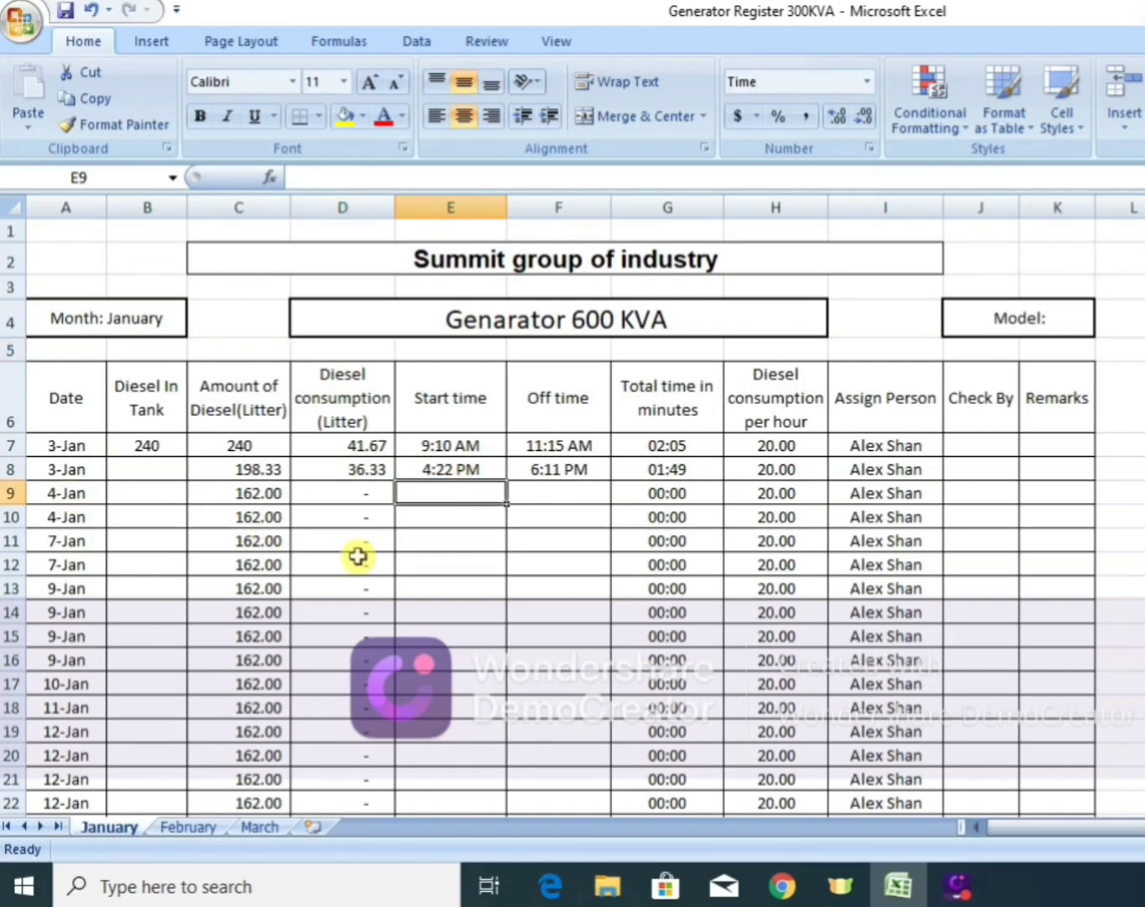
pyautogui.write('8:')
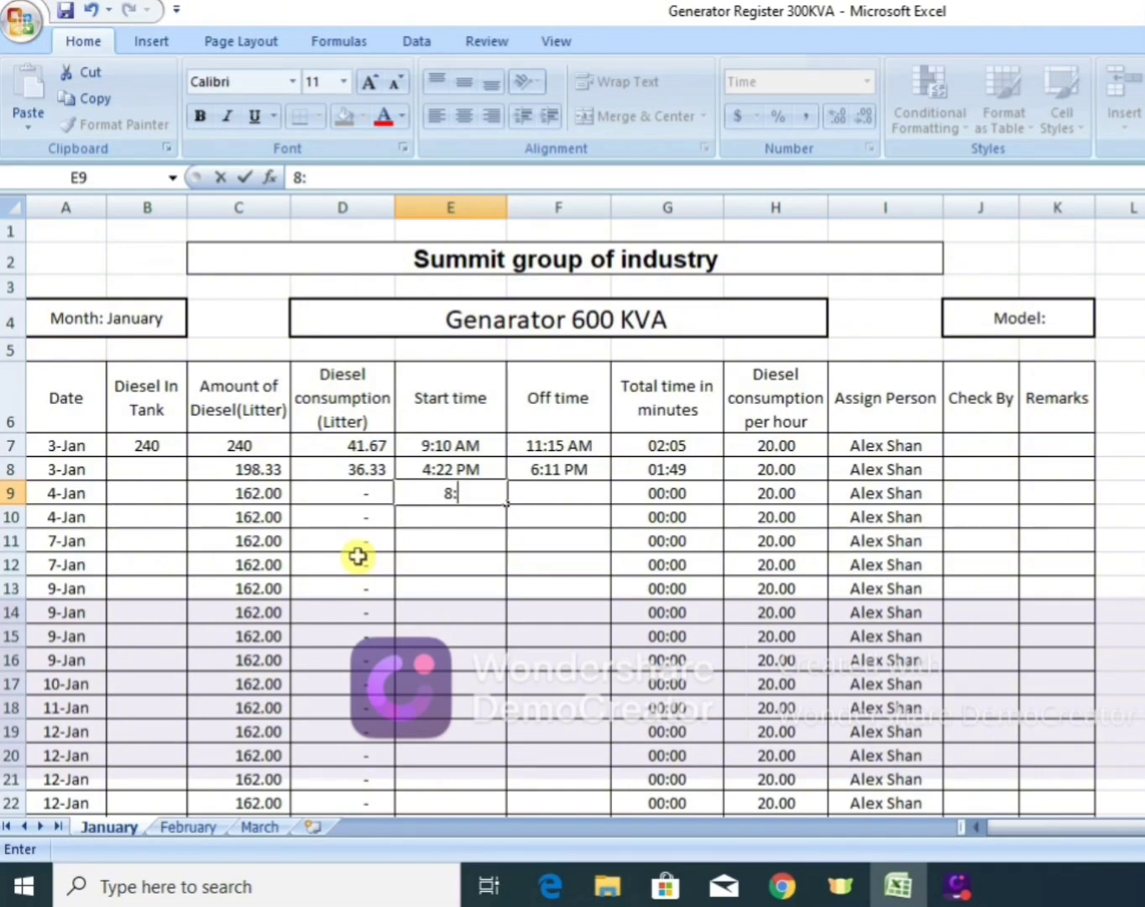
pyautogui.write('23')
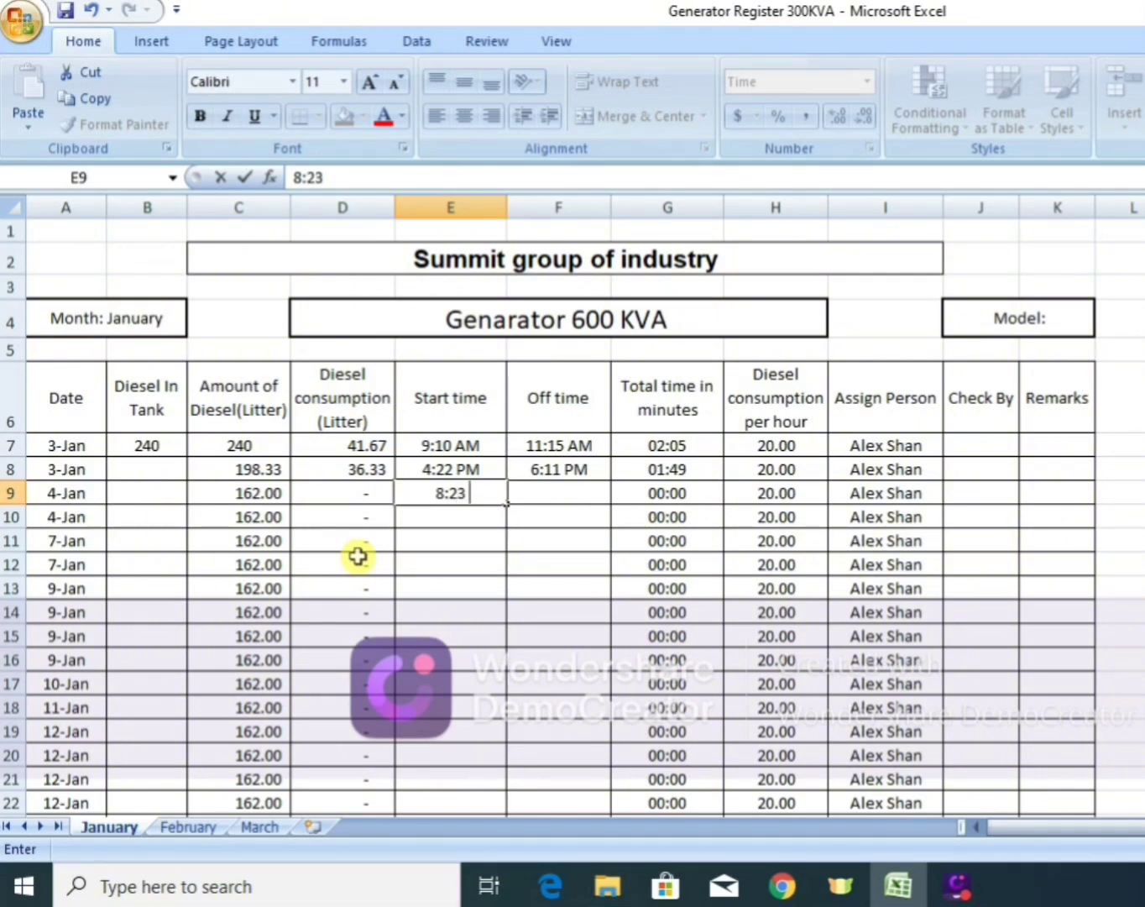
pyautogui.write(' AM')
pyautogui.press('Tab')
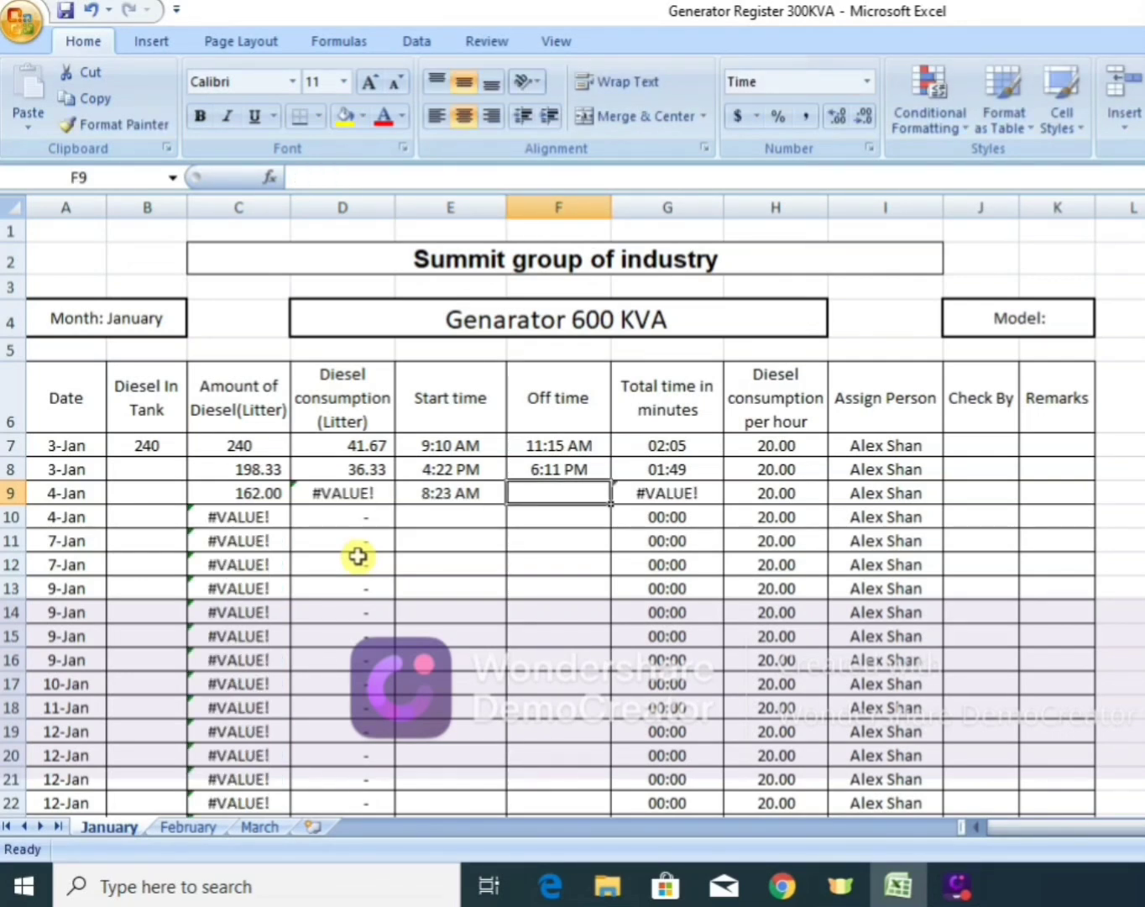
pyautogui.write('12')
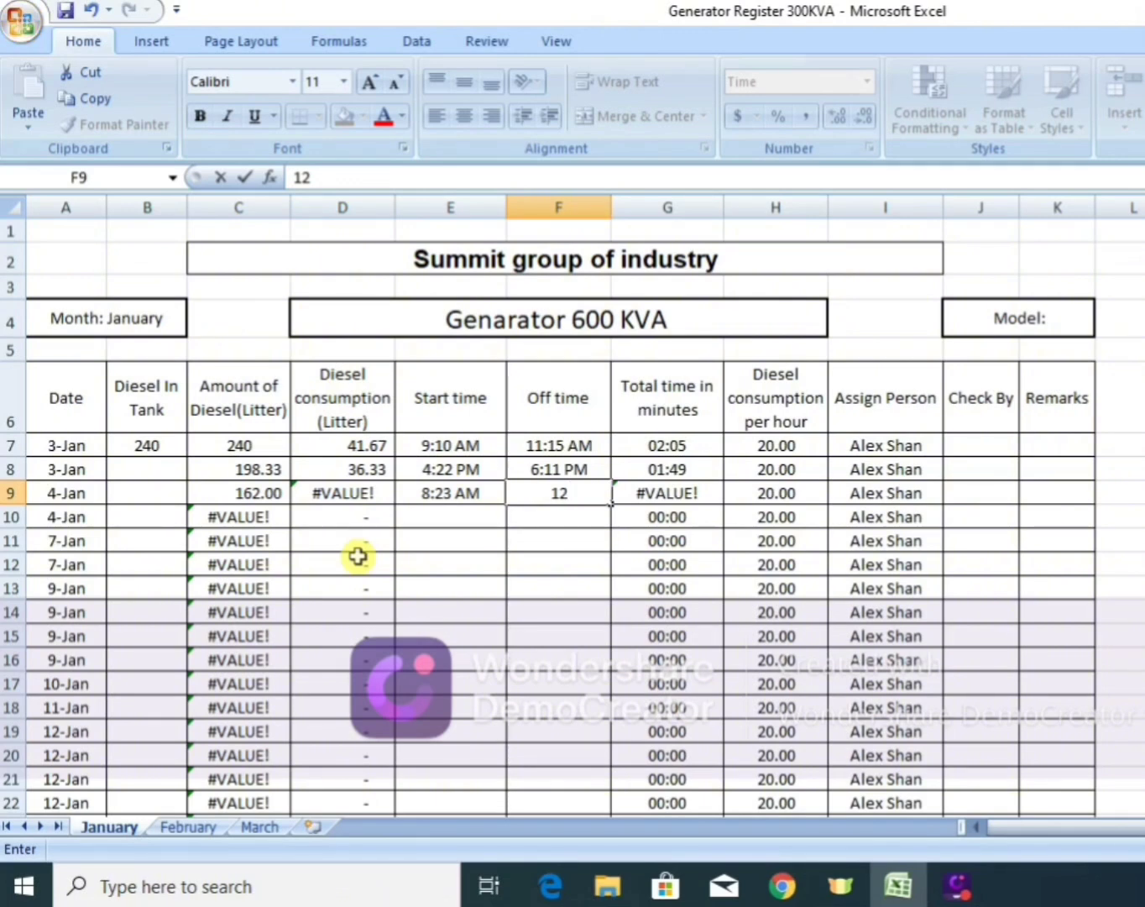
pyautogui.write(':')
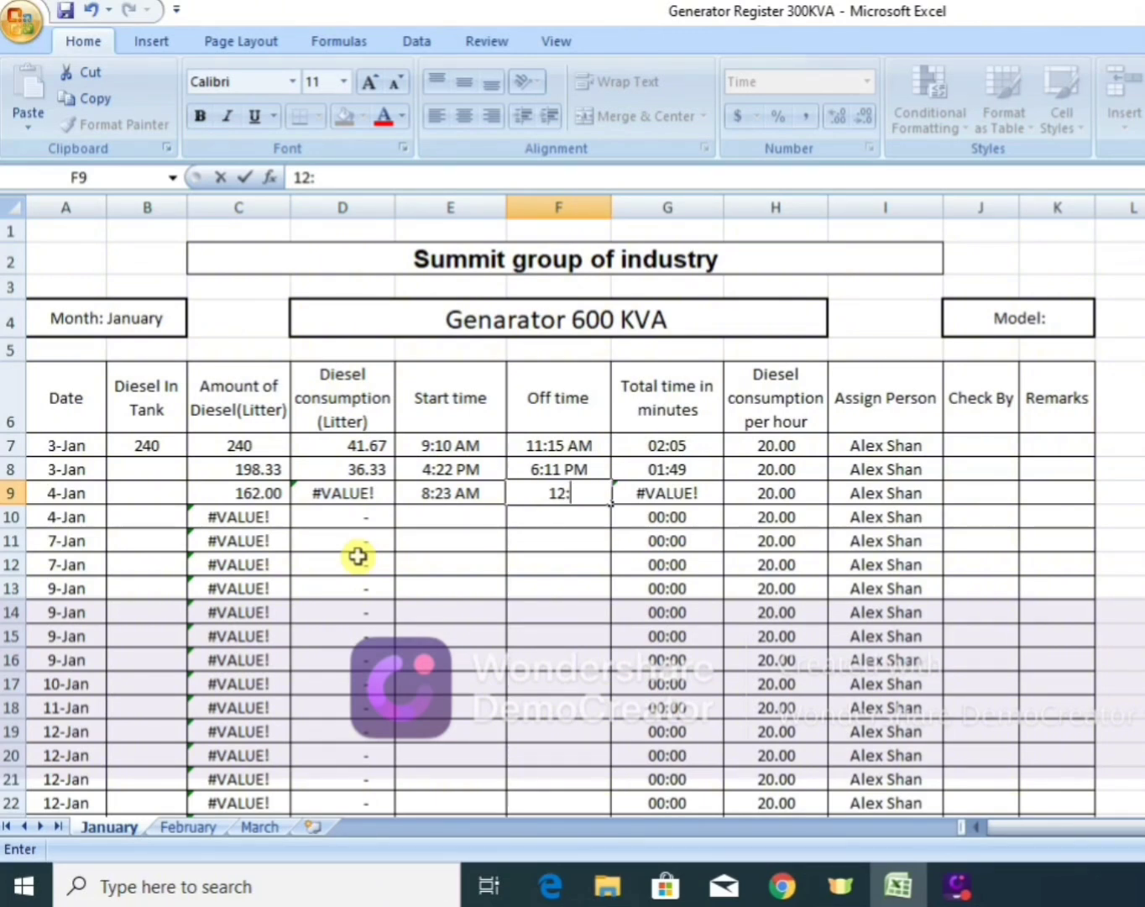
pyautogui.write('30 PM')
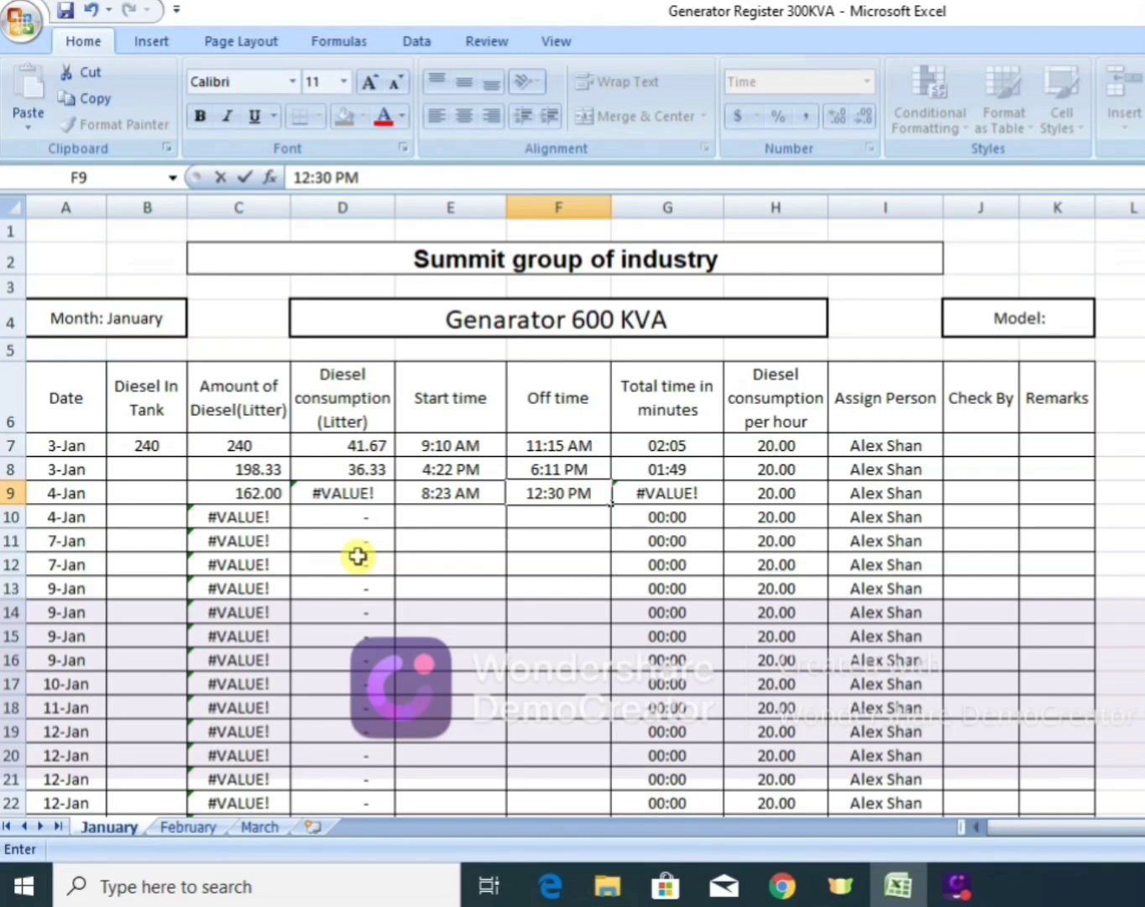
pyautogui.press('Return')
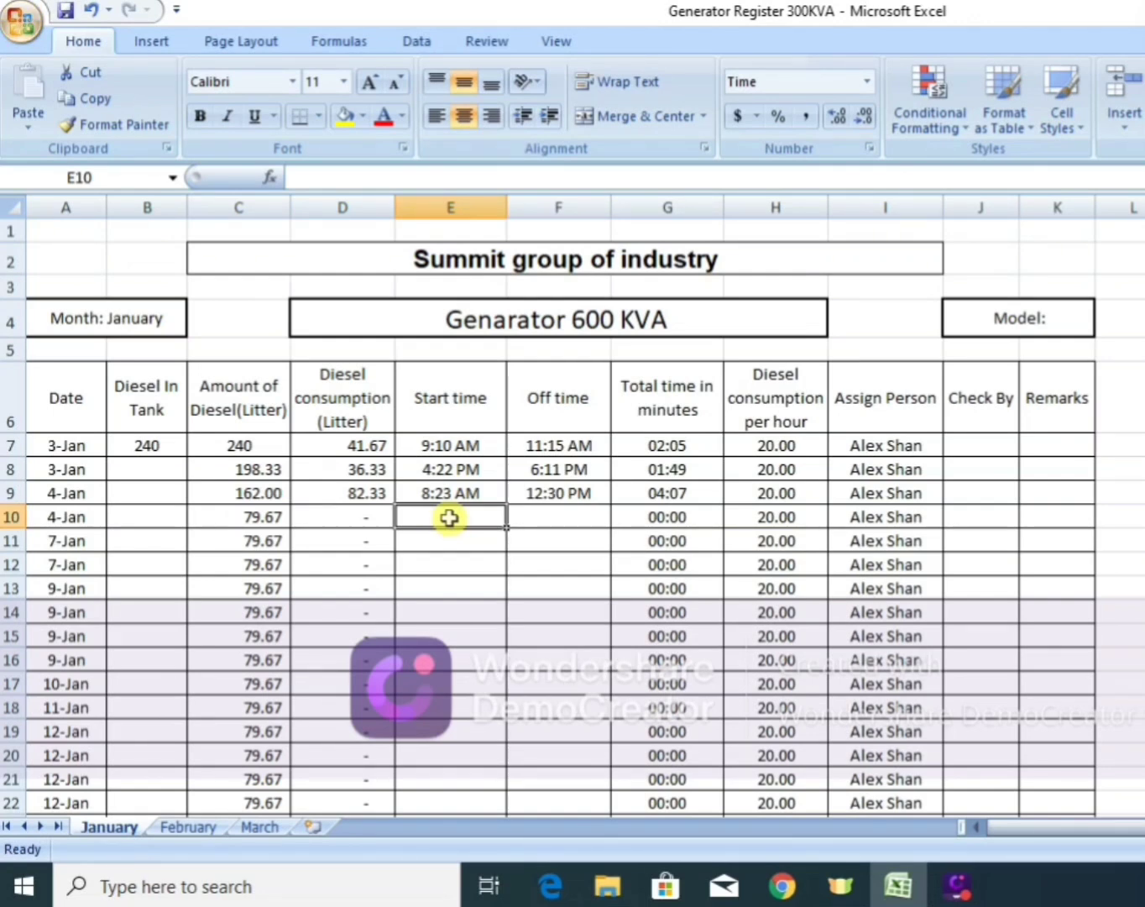
# Copy the start and off times of the second 3-Jan row (E8:F8) into the second 4-Jan row (E10:F10).
pyautogui.click(450, 468)
pyautogui.hotkey('shift', 'Right')
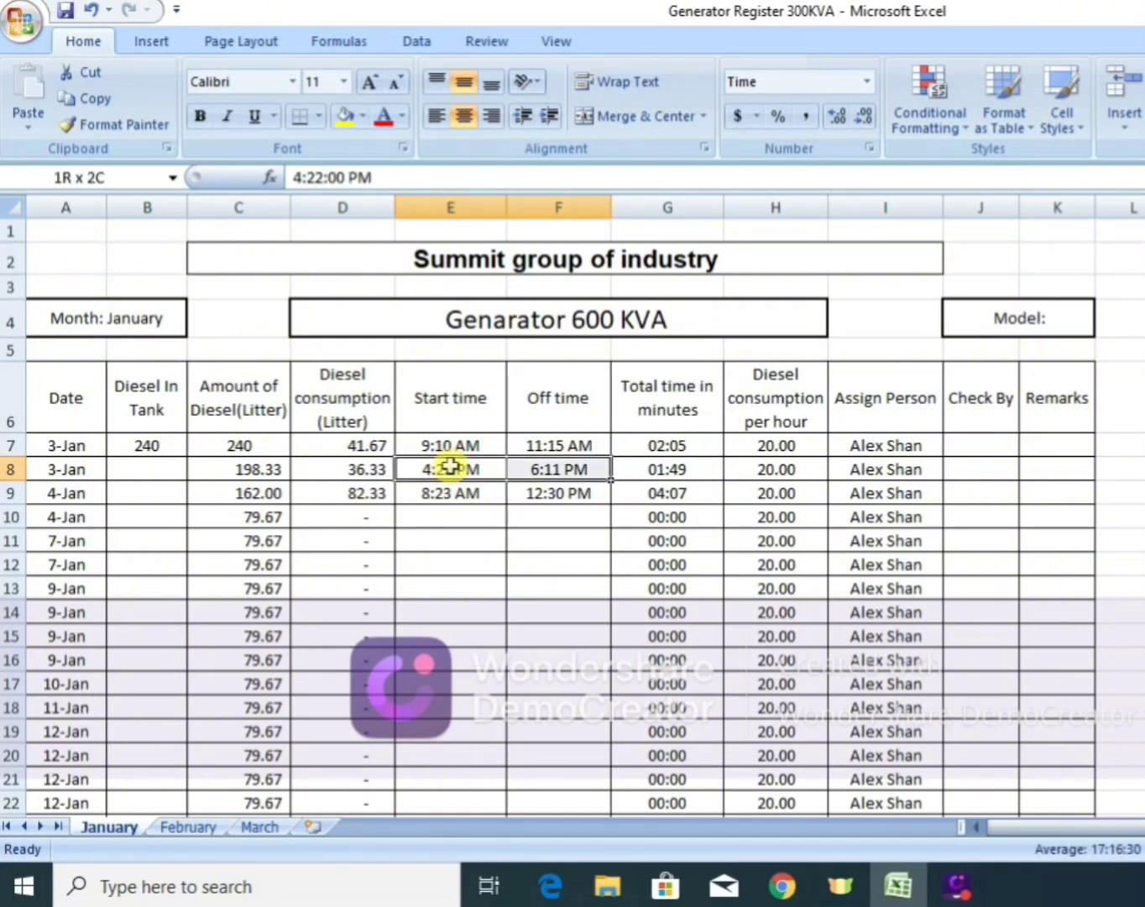
pyautogui.hotkey('ctrl', 'c')
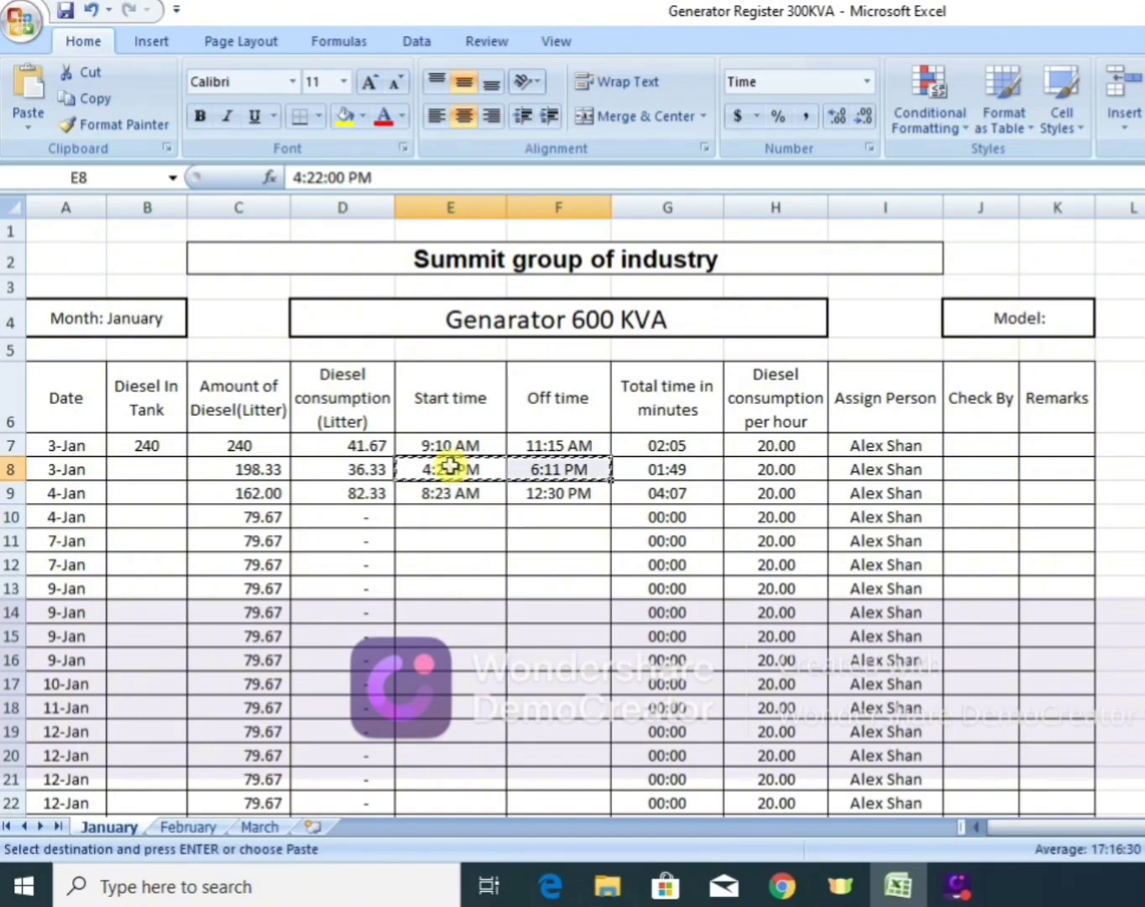
pyautogui.click(448, 515)
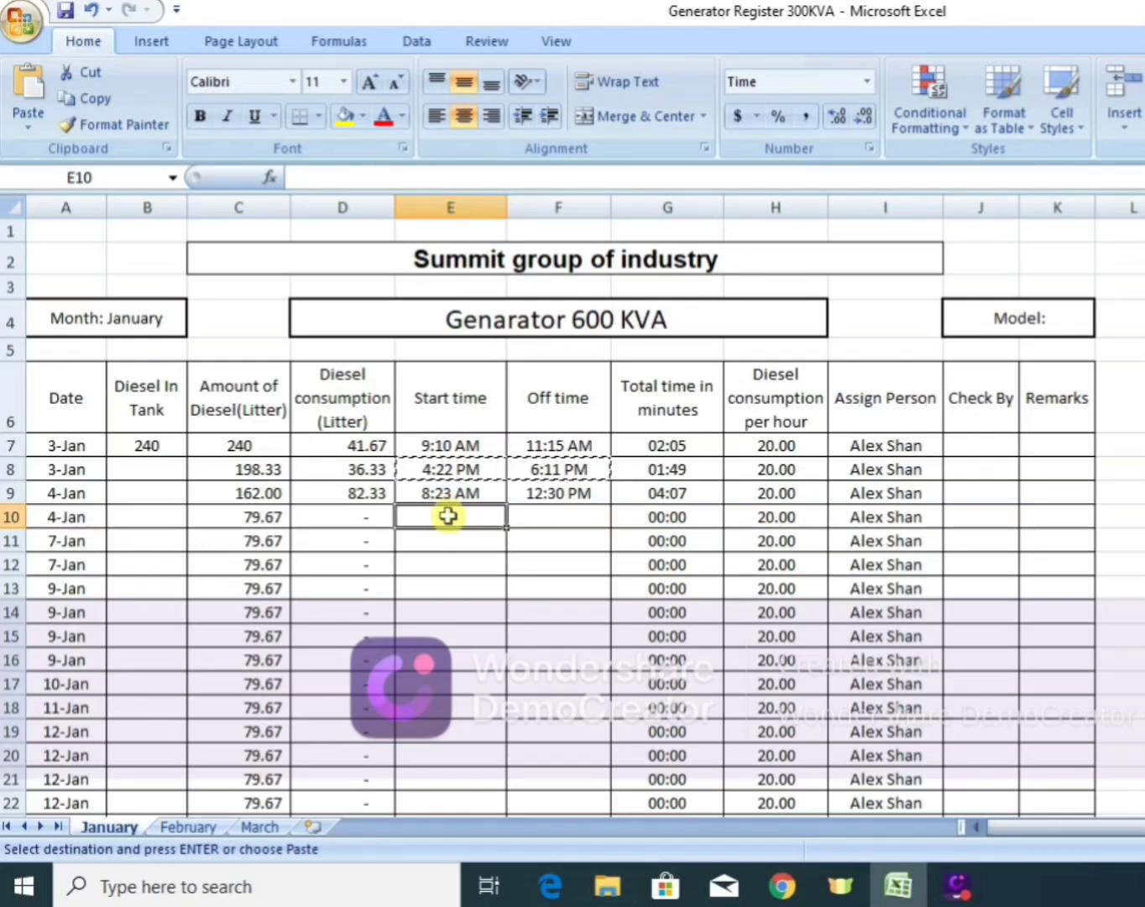
pyautogui.press('Return')
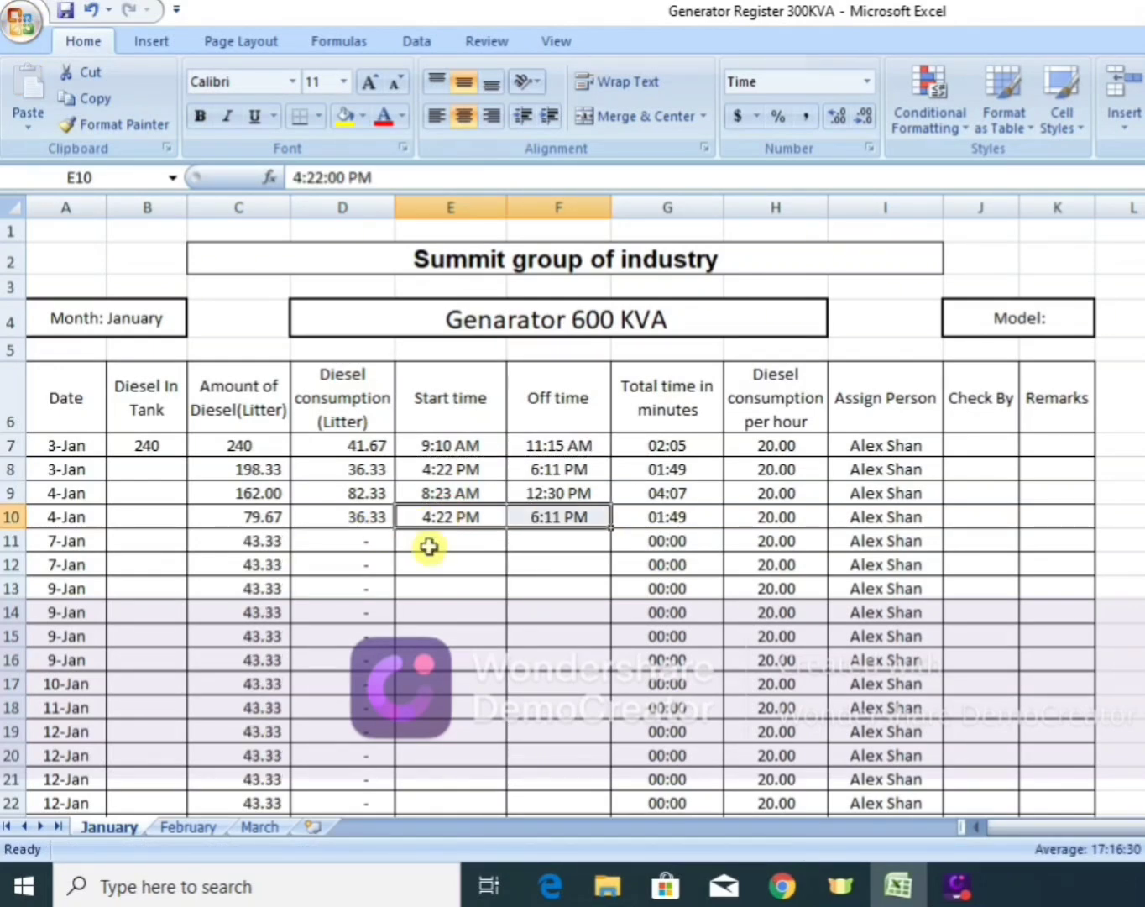
# Copy the start and off times of the first 3-Jan row (E7:F7) into the first 7-Jan row (E11:F11).
pyautogui.click(437, 496)
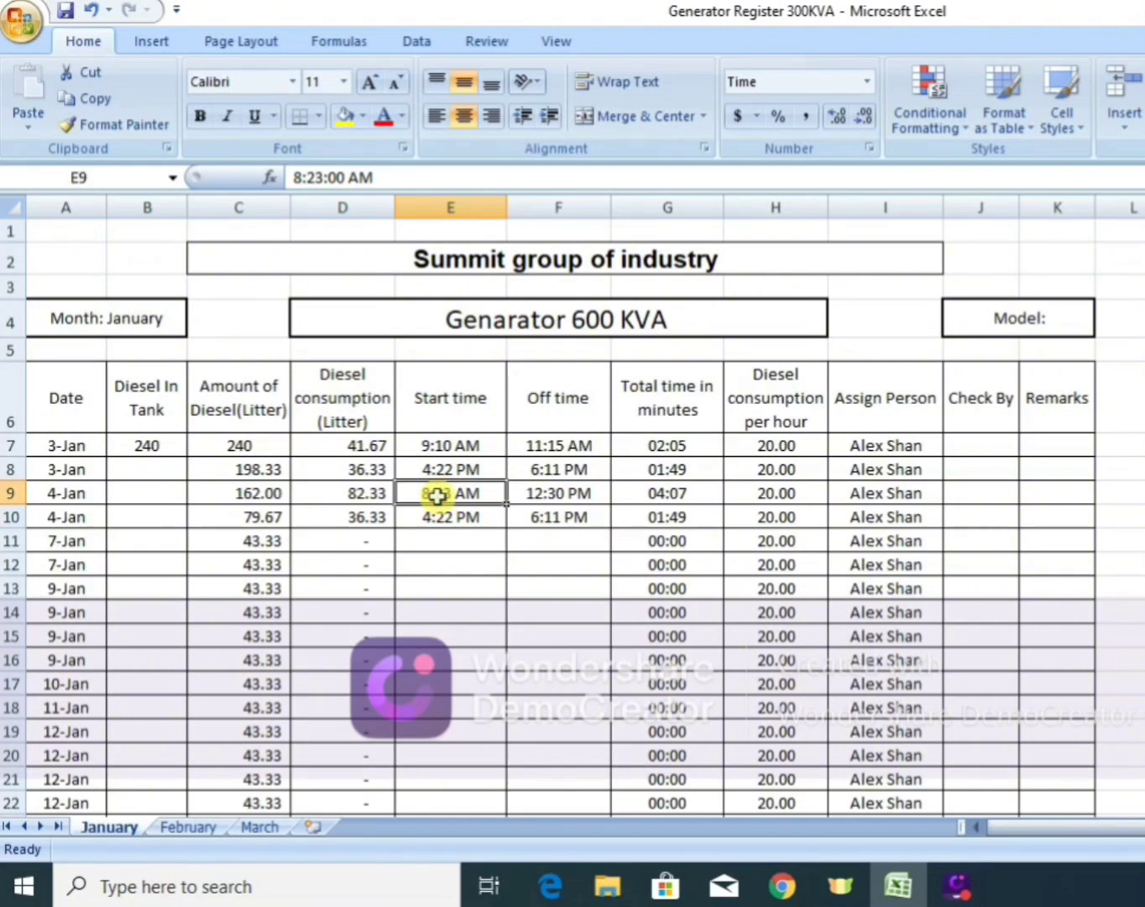
pyautogui.click(444, 450)
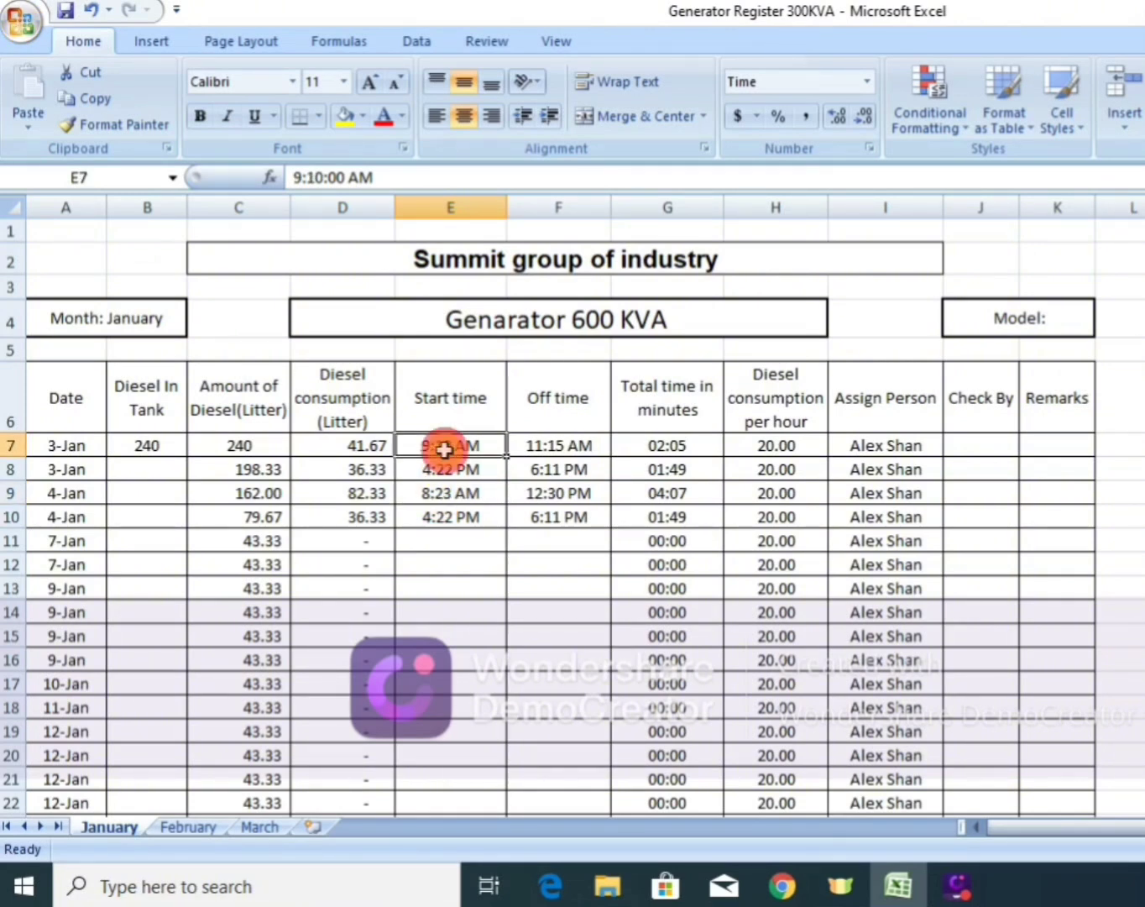
pyautogui.hotkey('shift', 'Right')
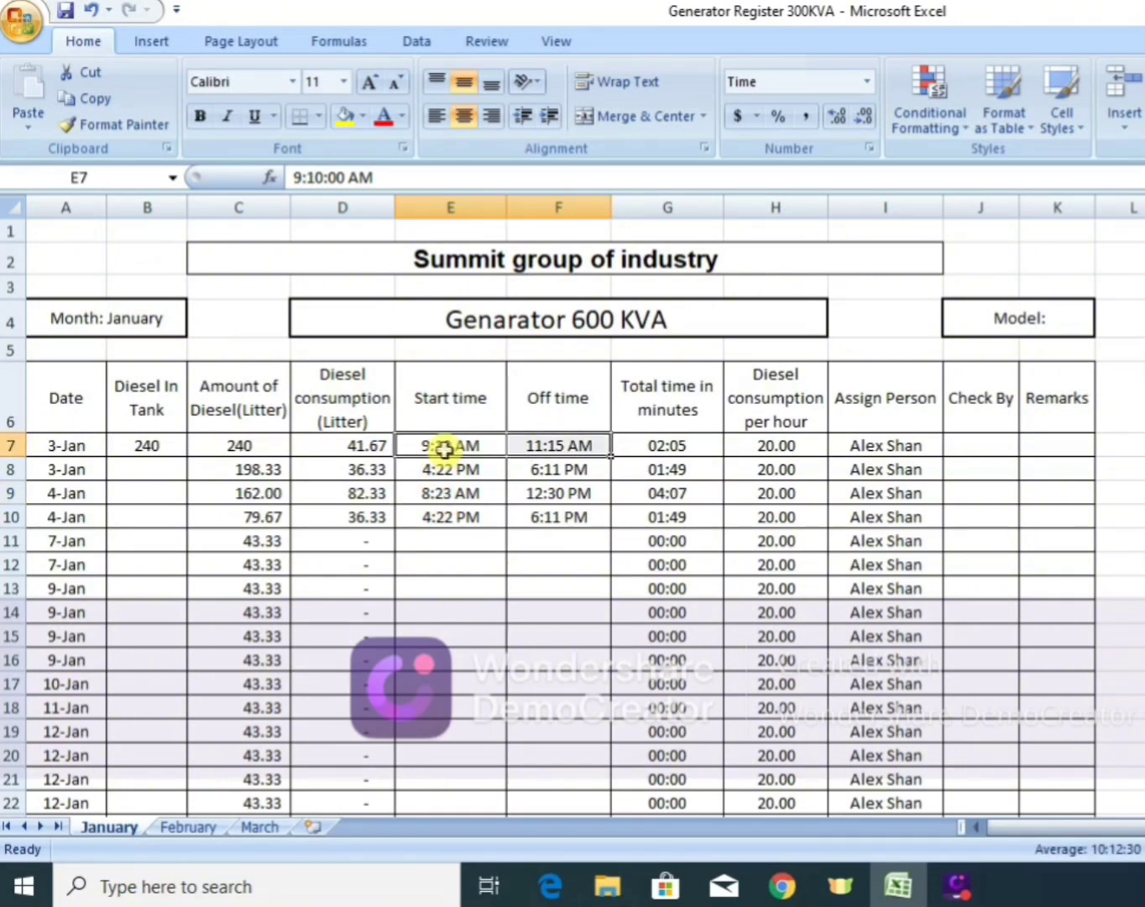
pyautogui.hotkey('ctrl', 'c')
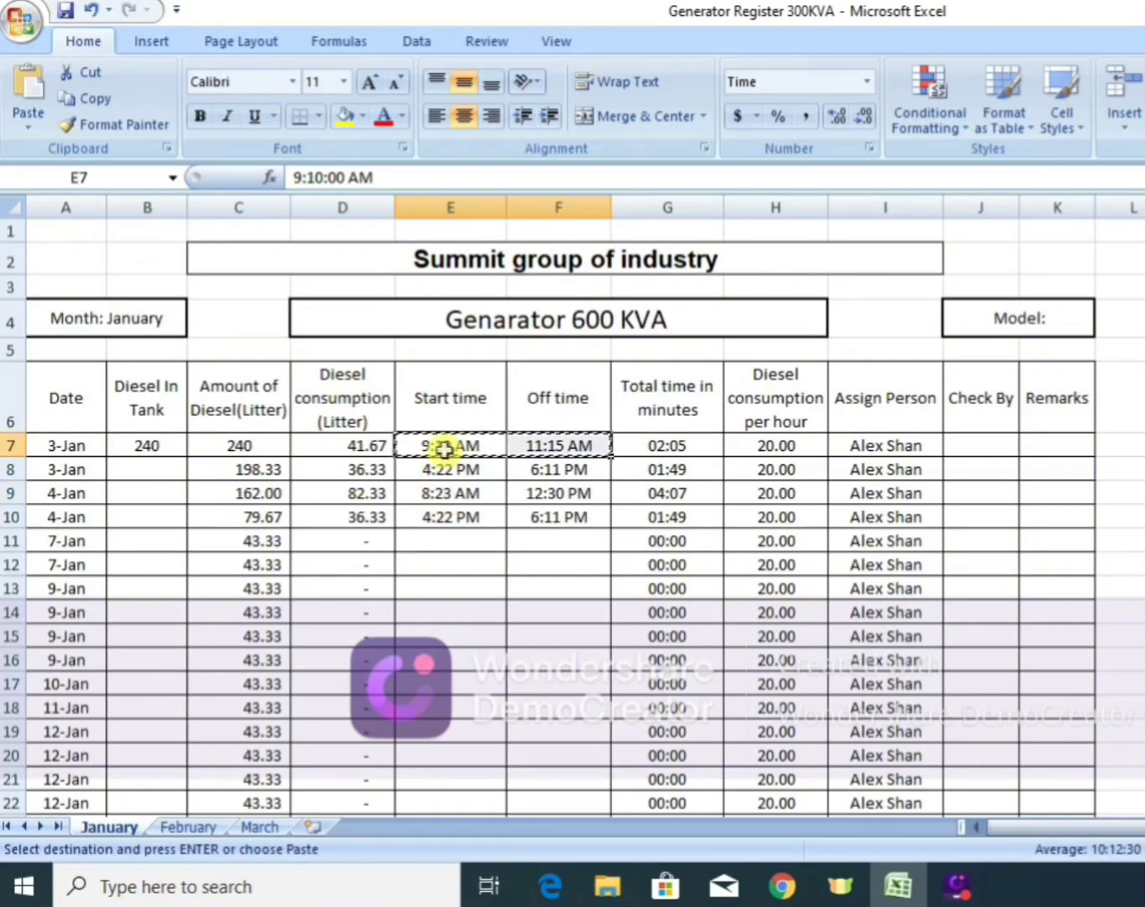
pyautogui.click(447, 539)
pyautogui.press('Return')
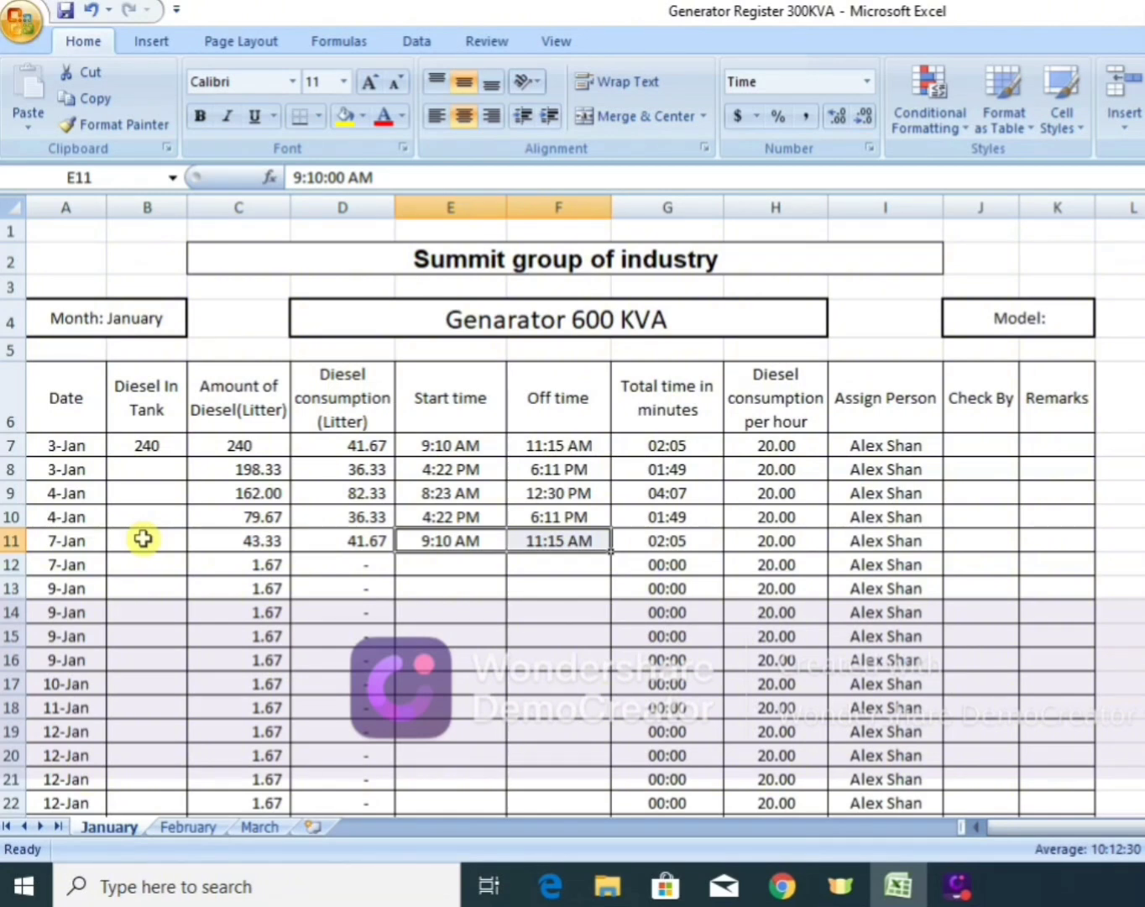
# Enter 200 as the Diesel In Tank amount for the first 7-Jan row (B11).
pyautogui.click(143, 539)
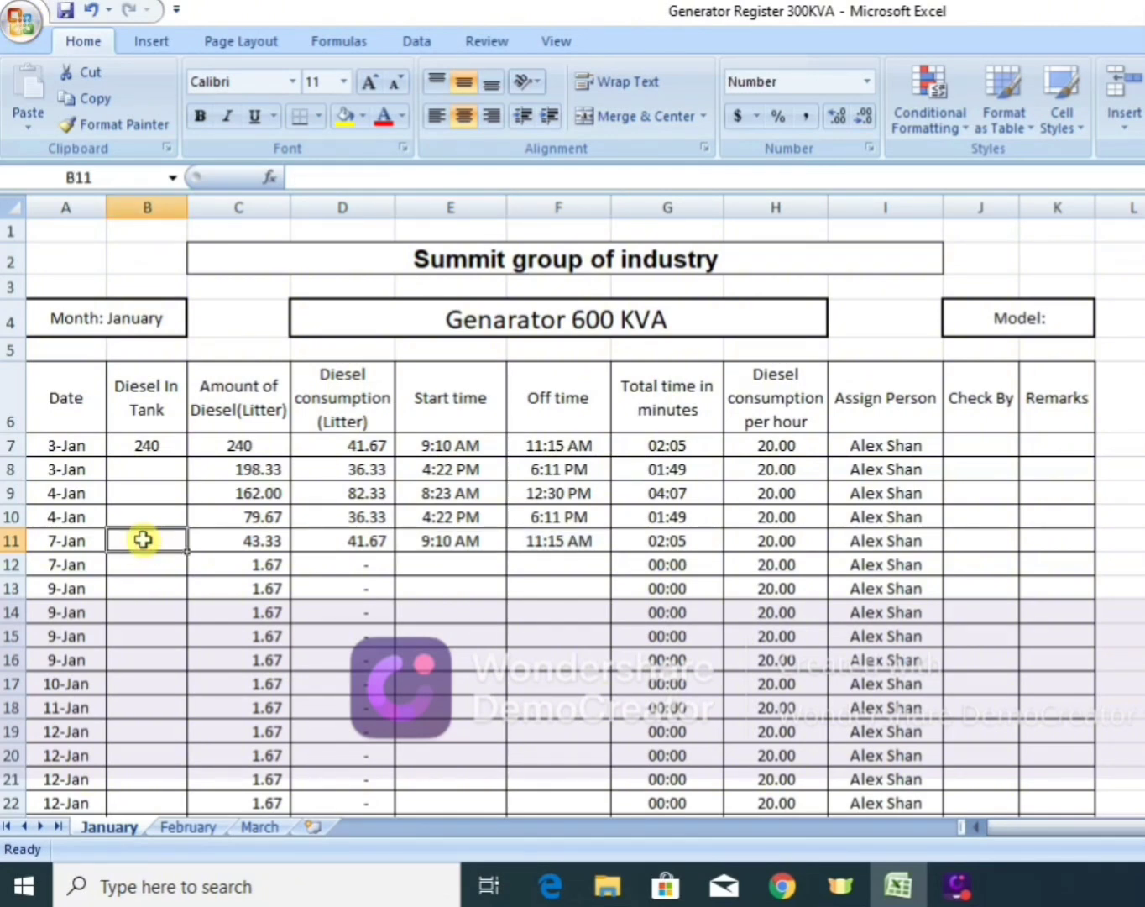
pyautogui.write('200')
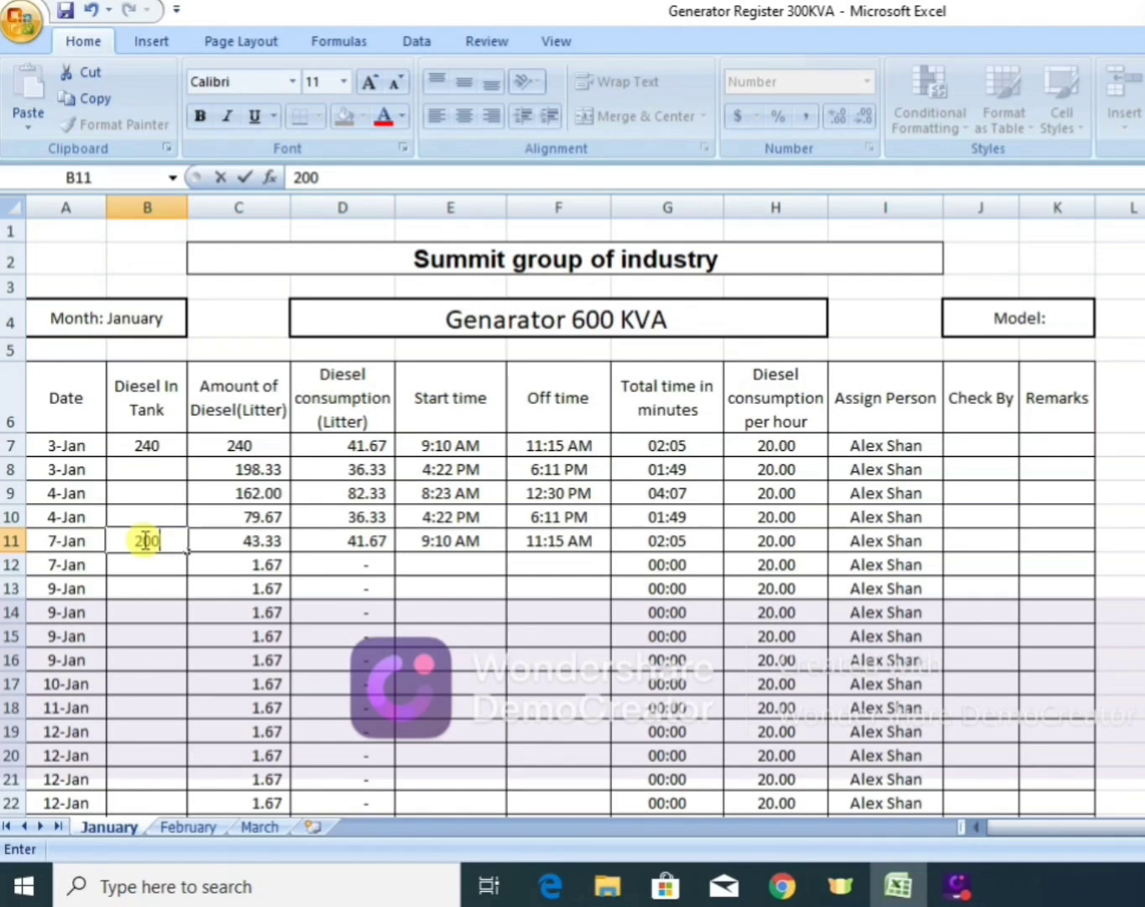
pyautogui.press('Return')
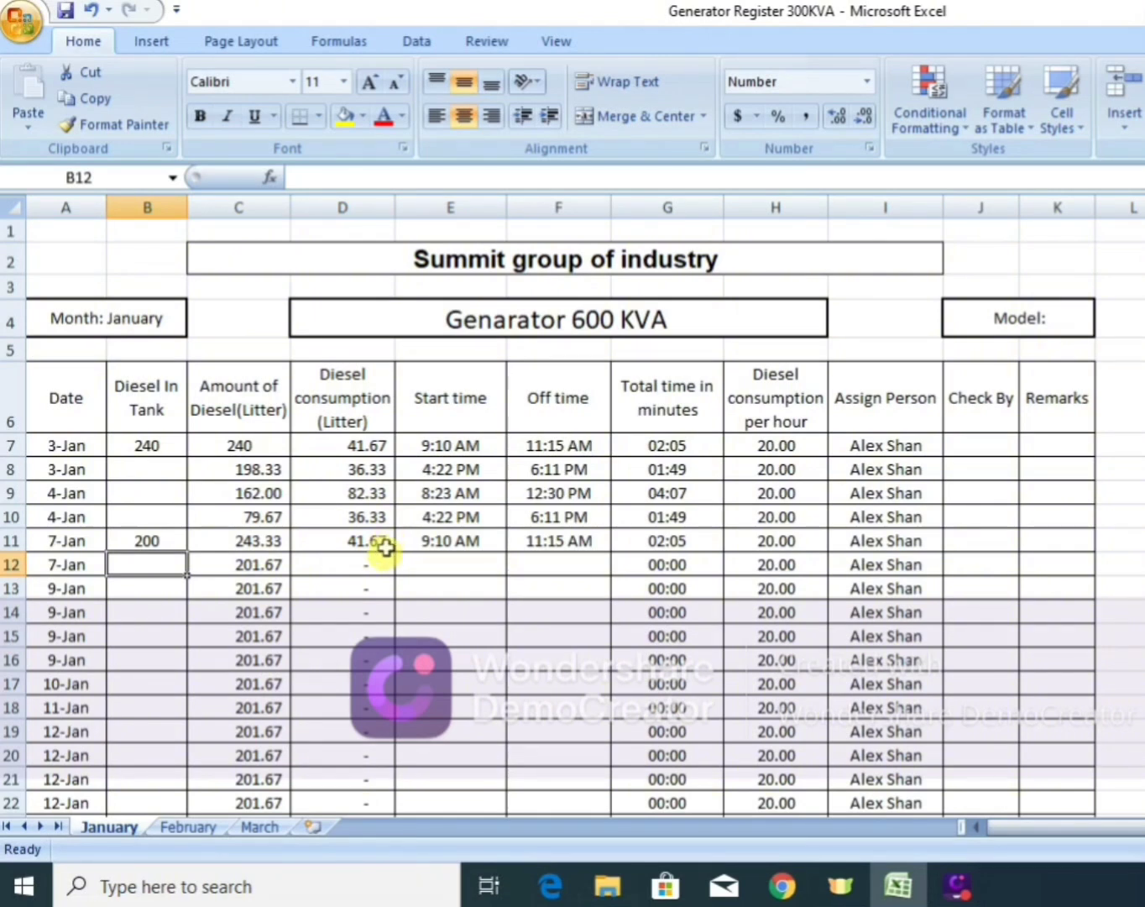
pyautogui.click(445, 448)
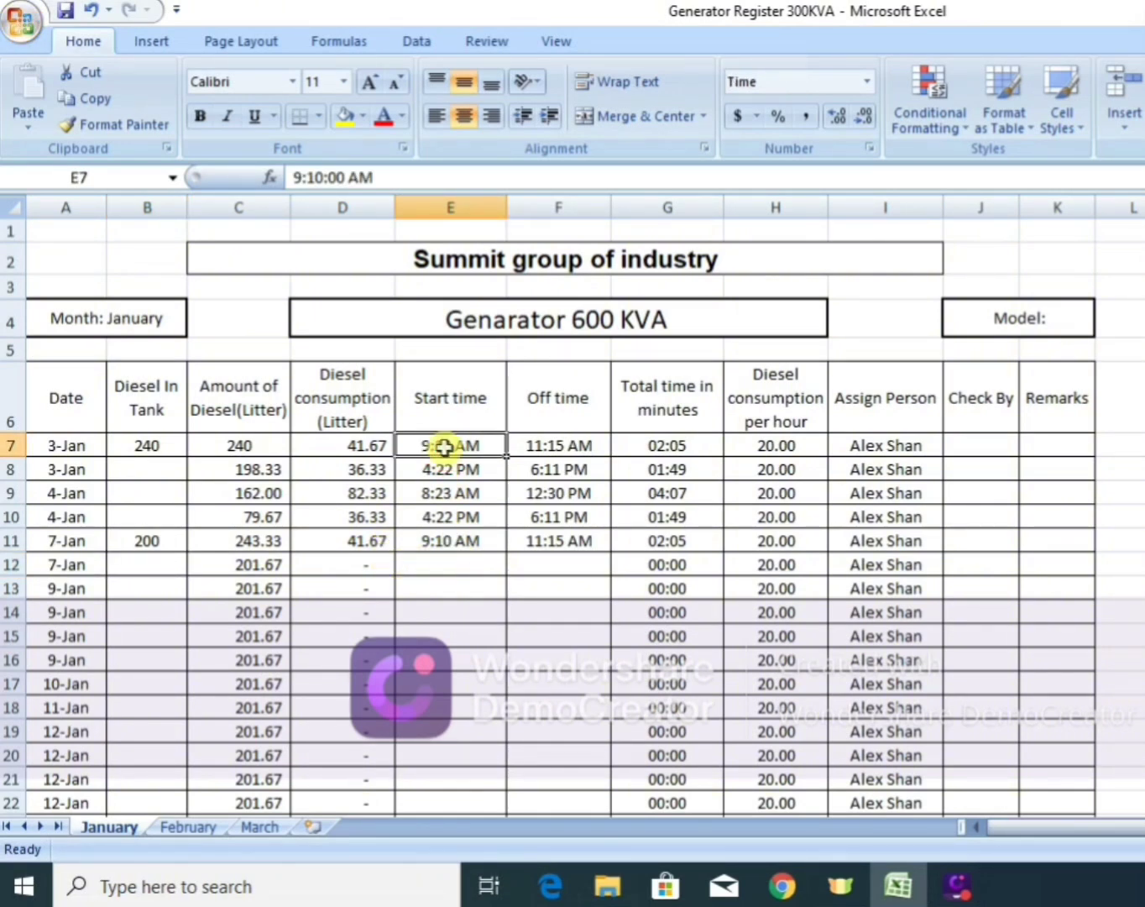
pyautogui.hotkey('shift', 'Right')
pyautogui.hotkey('shift', 'Down')
pyautogui.hotkey('shift', 'Down')
pyautogui.hotkey('shift', 'Down')
pyautogui.hotkey('shift', 'Down')
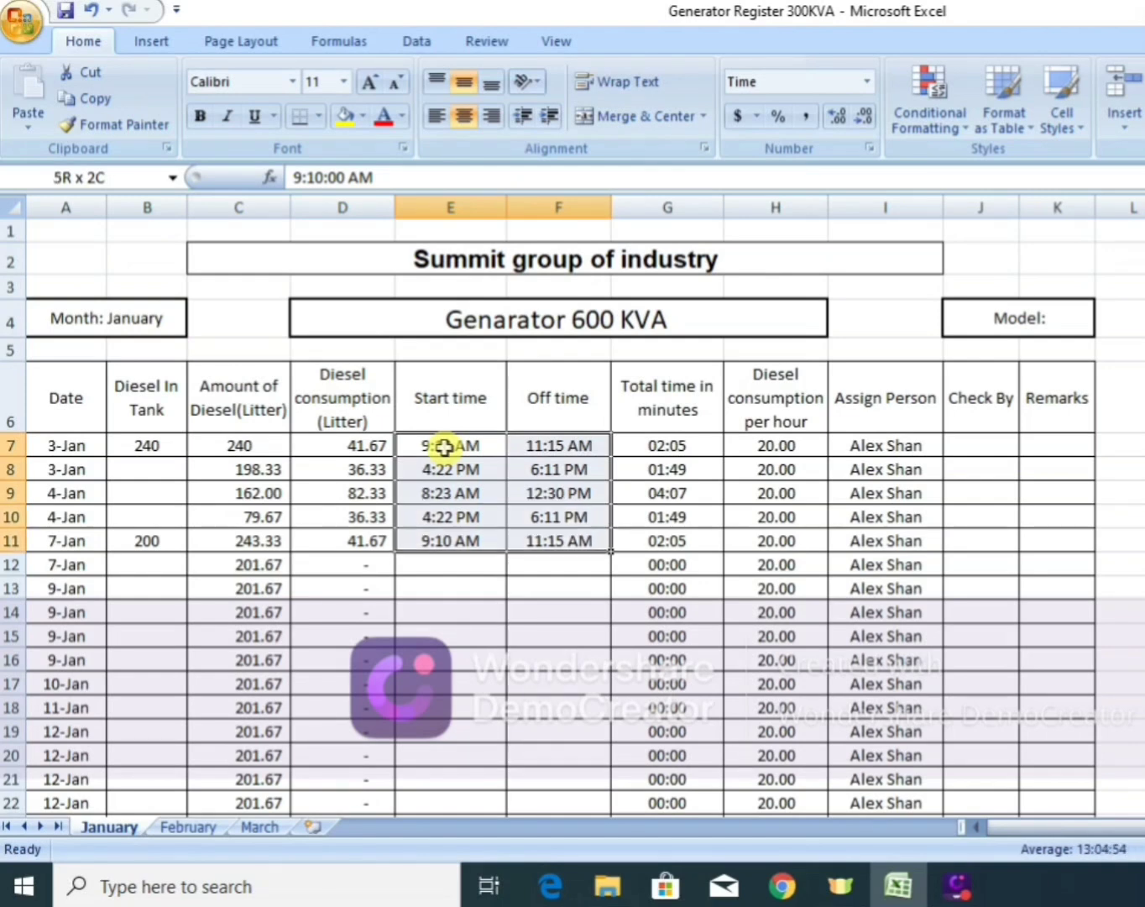
pyautogui.hotkey('ctrl', 'c')
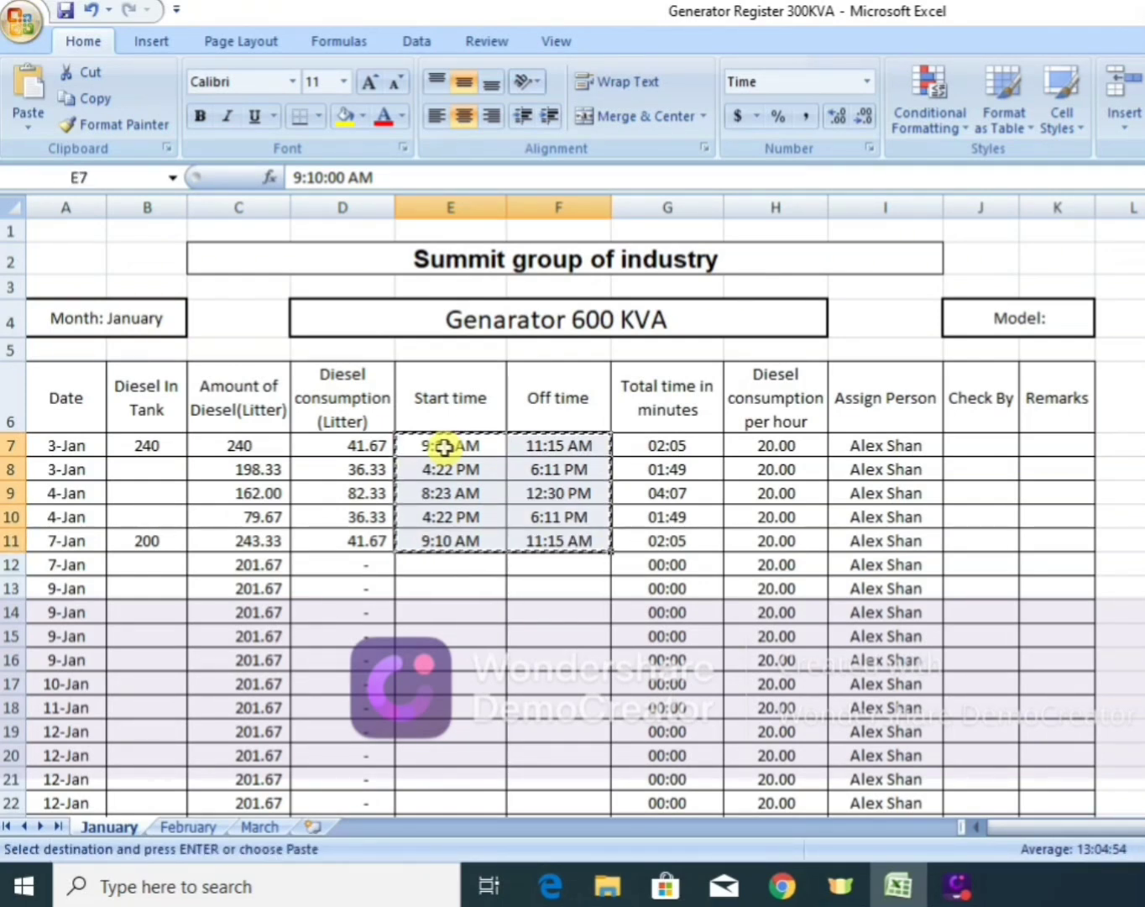
pyautogui.hotkey('shift', 'Down')
pyautogui.hotkey('shift', 'Down')
pyautogui.hotkey('shift', 'Down')
pyautogui.hotkey('shift', 'Down')
pyautogui.hotkey('shift', 'Down')
pyautogui.hotkey('shift', 'Down')
pyautogui.hotkey('shift', 'Down')
pyautogui.hotkey('shift', 'Down')
pyautogui.hotkey('shift', 'Down')
pyautogui.hotkey('shift', 'Down')
pyautogui.hotkey('shift', 'Down')
pyautogui.hotkey('shift', 'Down')
pyautogui.hotkey('shift', 'Down')
pyautogui.hotkey('shift', 'Down')
pyautogui.hotkey('shift', 'Down')
pyautogui.hotkey('shift', 'Down')
pyautogui.hotkey('shift', 'Down')
pyautogui.hotkey('shift', 'Down')
pyautogui.hotkey('shift', 'Down')
pyautogui.hotkey('shift', 'Down')
pyautogui.hotkey('shift', 'Down')
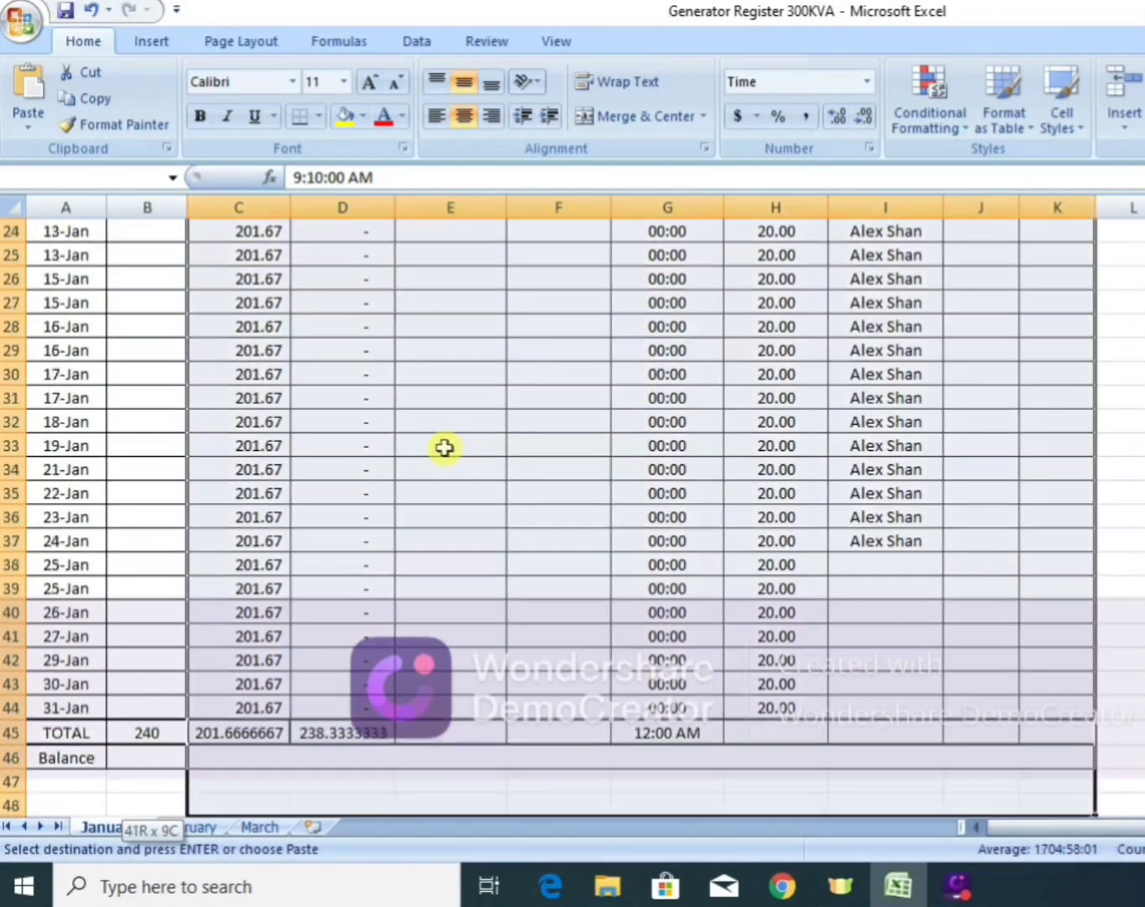
pyautogui.hotkey('shift', 'Up')
pyautogui.hotkey('shift', 'Up')
pyautogui.hotkey('shift', 'Up')
pyautogui.hotkey('shift', 'Up')
pyautogui.hotkey('shift', 'Up')
pyautogui.hotkey('shift', 'Up')
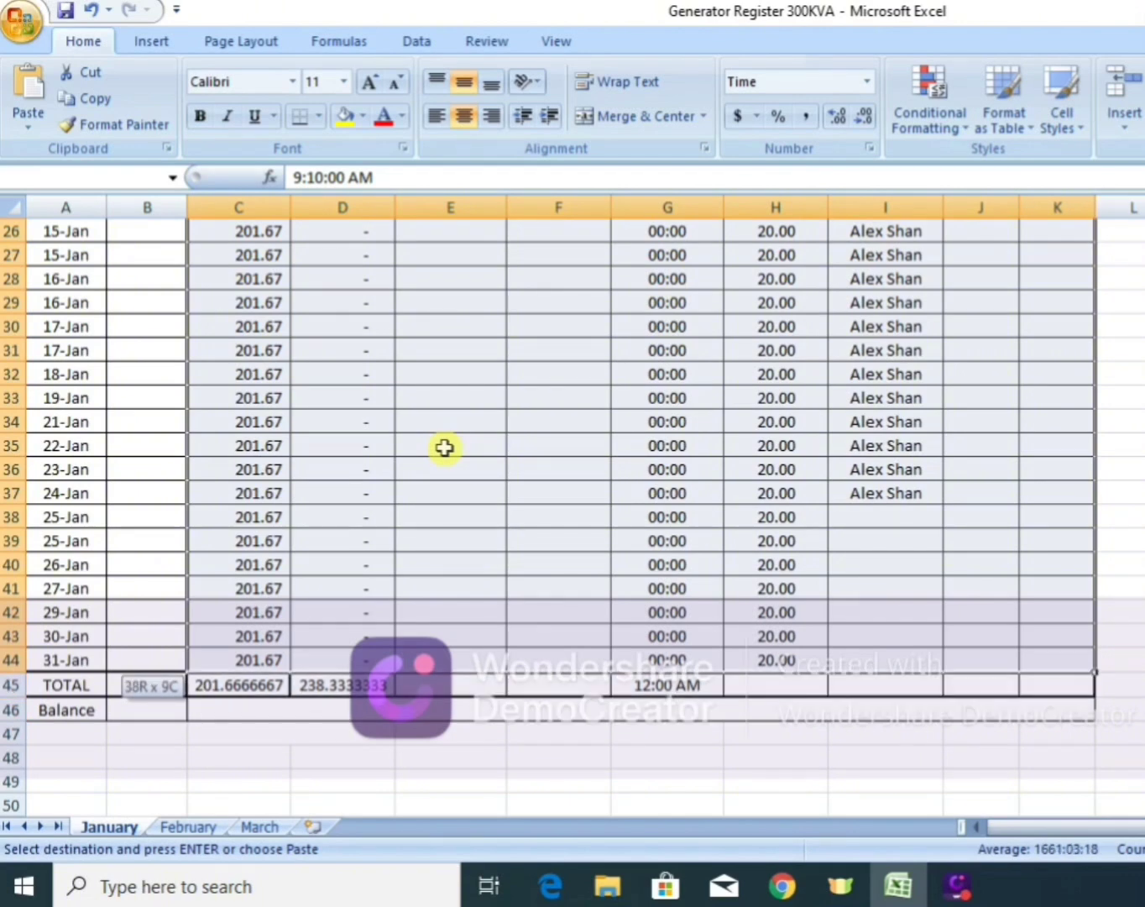
pyautogui.hotkey('shift', 'Left')
pyautogui.hotkey('shift', 'Left')
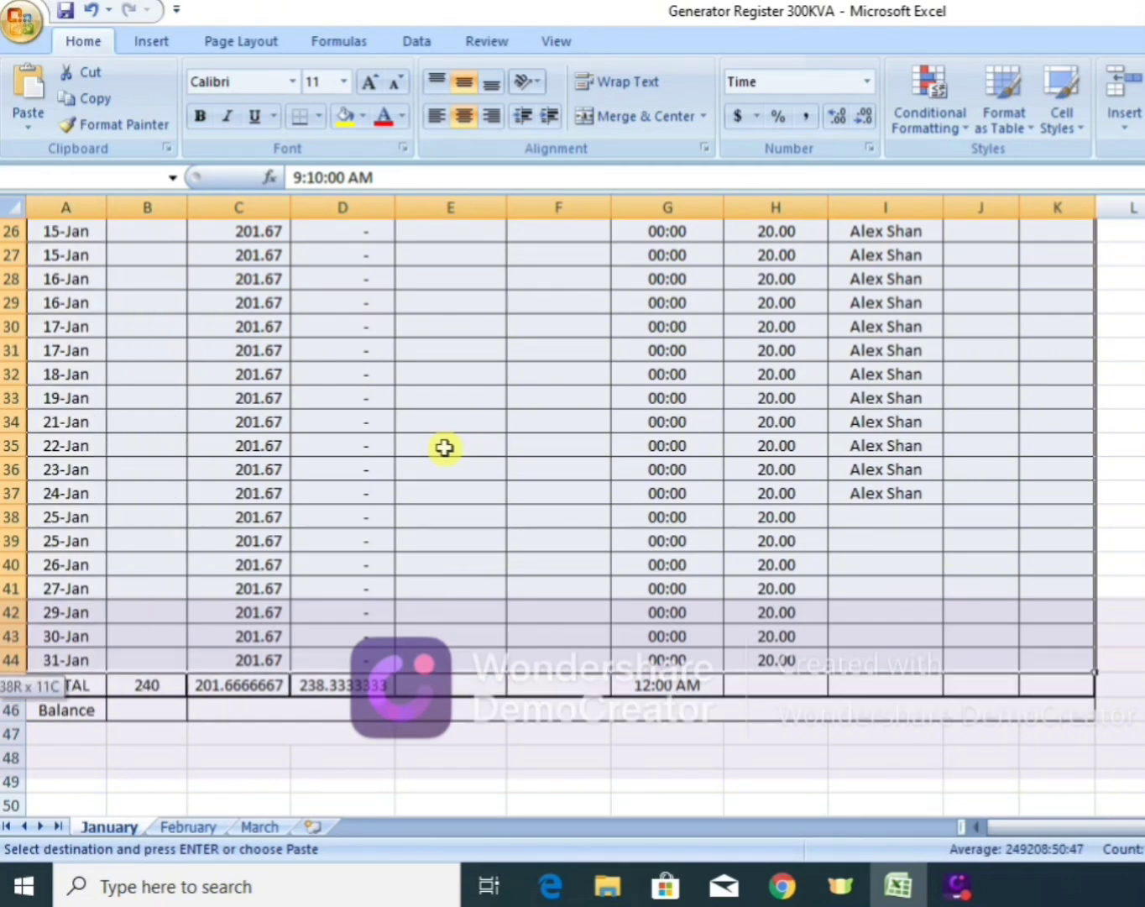
pyautogui.hotkey('shift', 'Right')
pyautogui.hotkey('shift', 'Right')
pyautogui.hotkey('shift', 'Right')
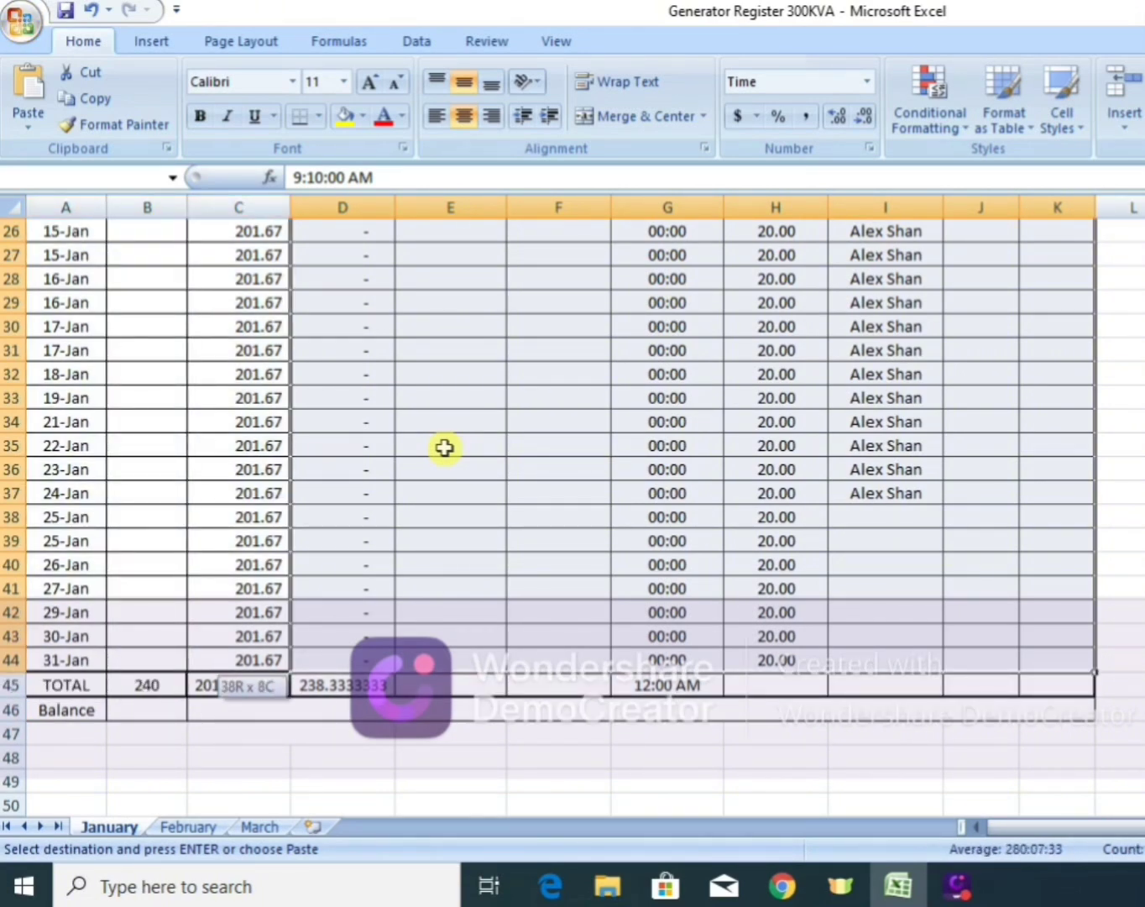
pyautogui.hotkey('shift', 'Right')
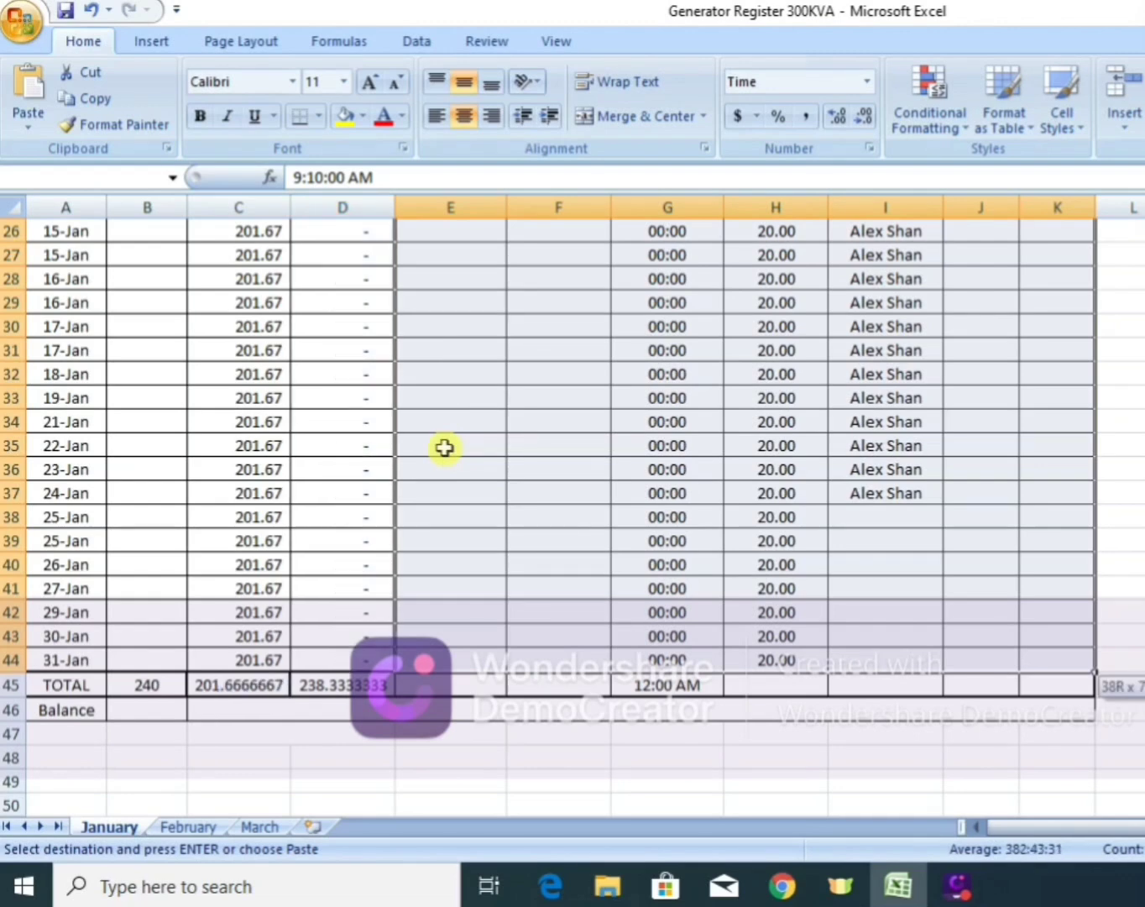
pyautogui.hotkey('shift', 'Left')
pyautogui.hotkey('shift', 'Left')
pyautogui.hotkey('shift', 'Left')
pyautogui.hotkey('shift', 'Left')
pyautogui.hotkey('shift', 'Left')
pyautogui.hotkey('shift', 'Left')
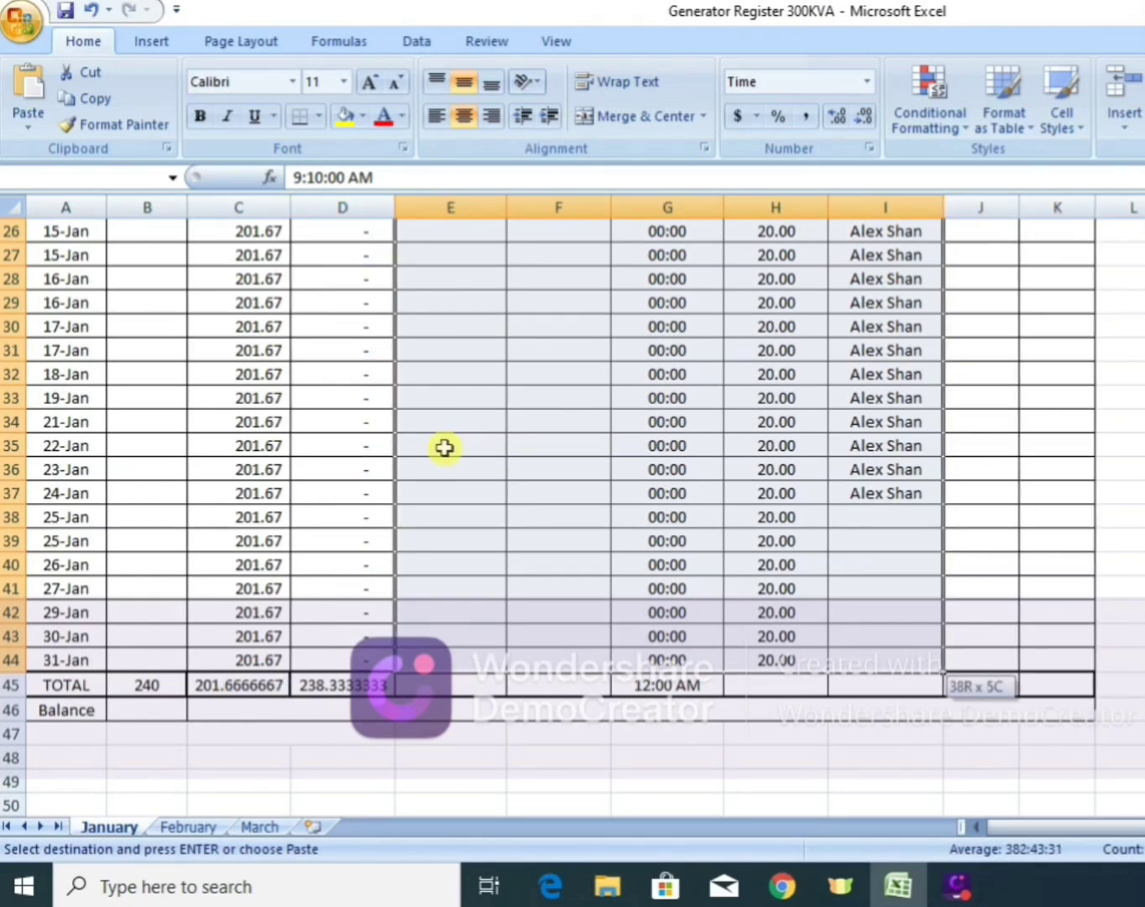
pyautogui.press('Return')
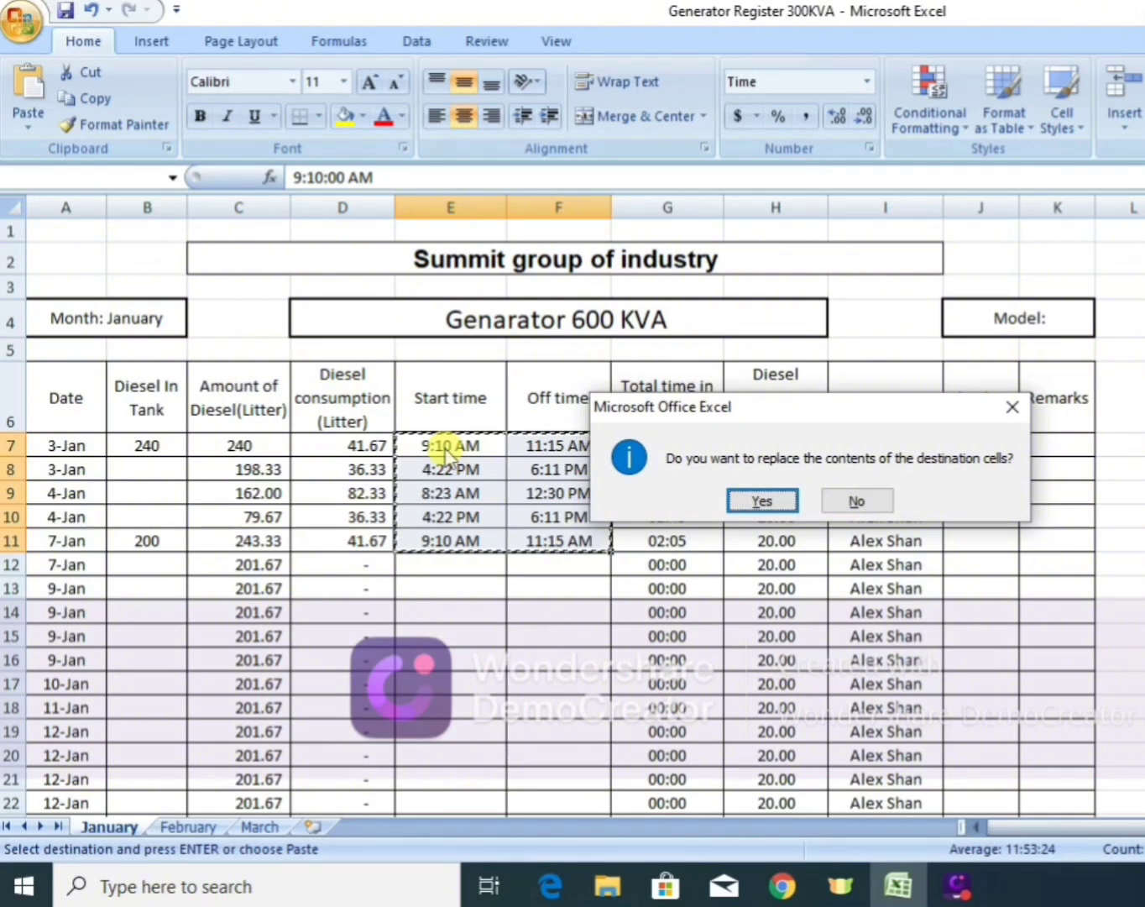
pyautogui.click(837, 498)
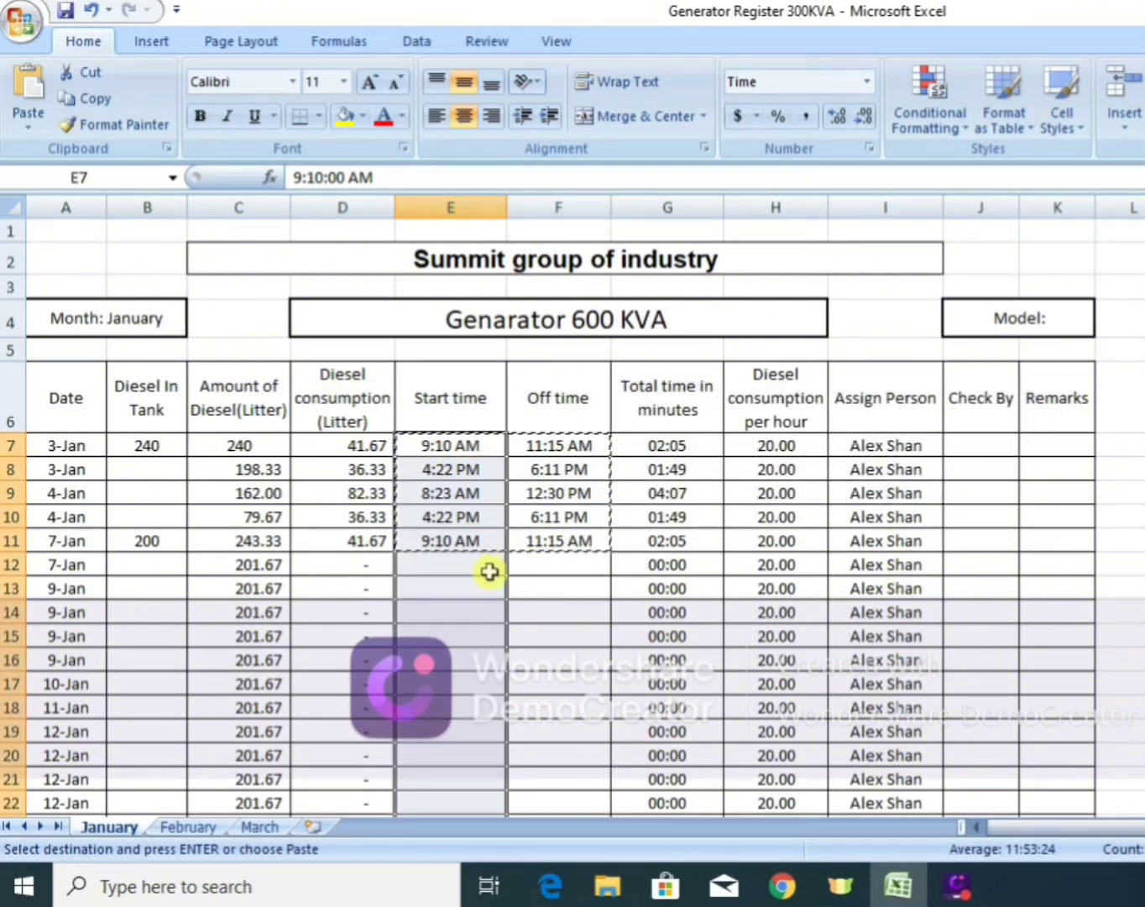
pyautogui.click(489, 571)
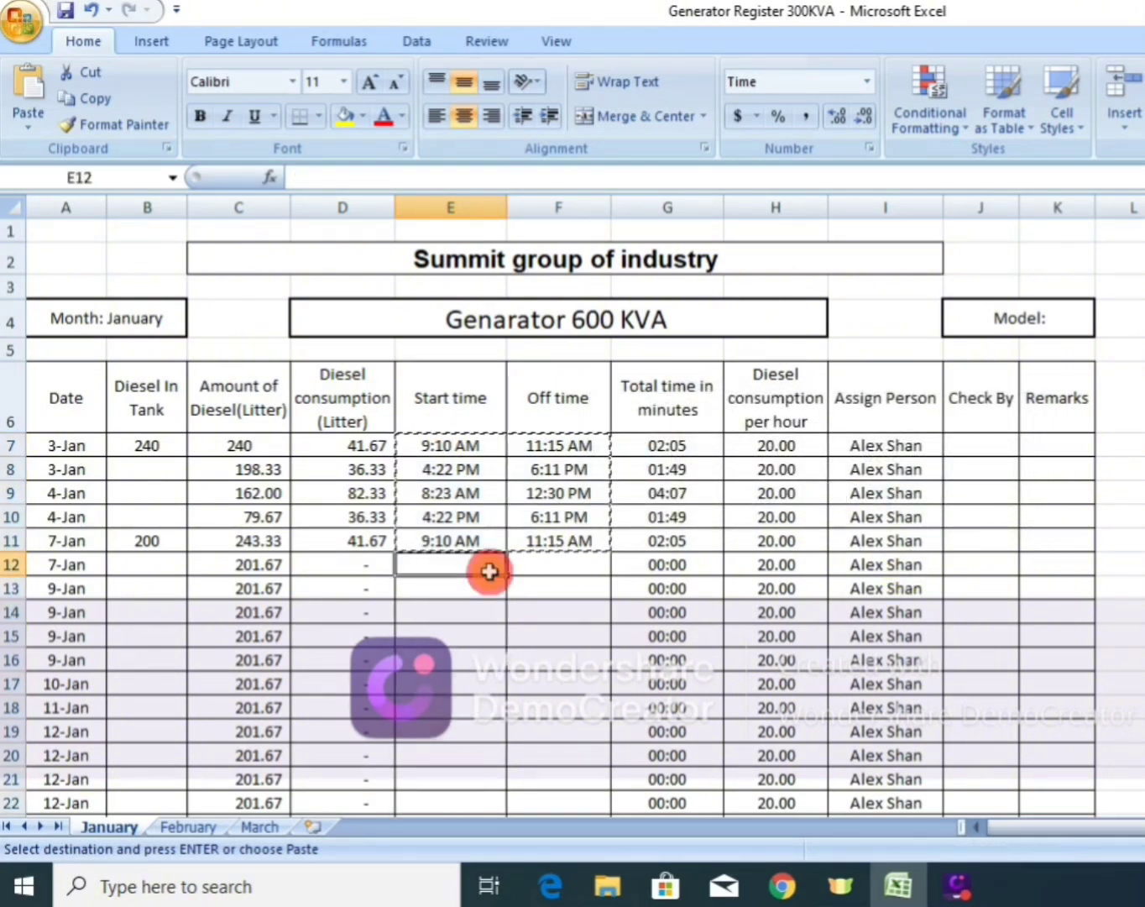
pyautogui.click(460, 502)
pyautogui.press('Down')
pyautogui.press('Down')
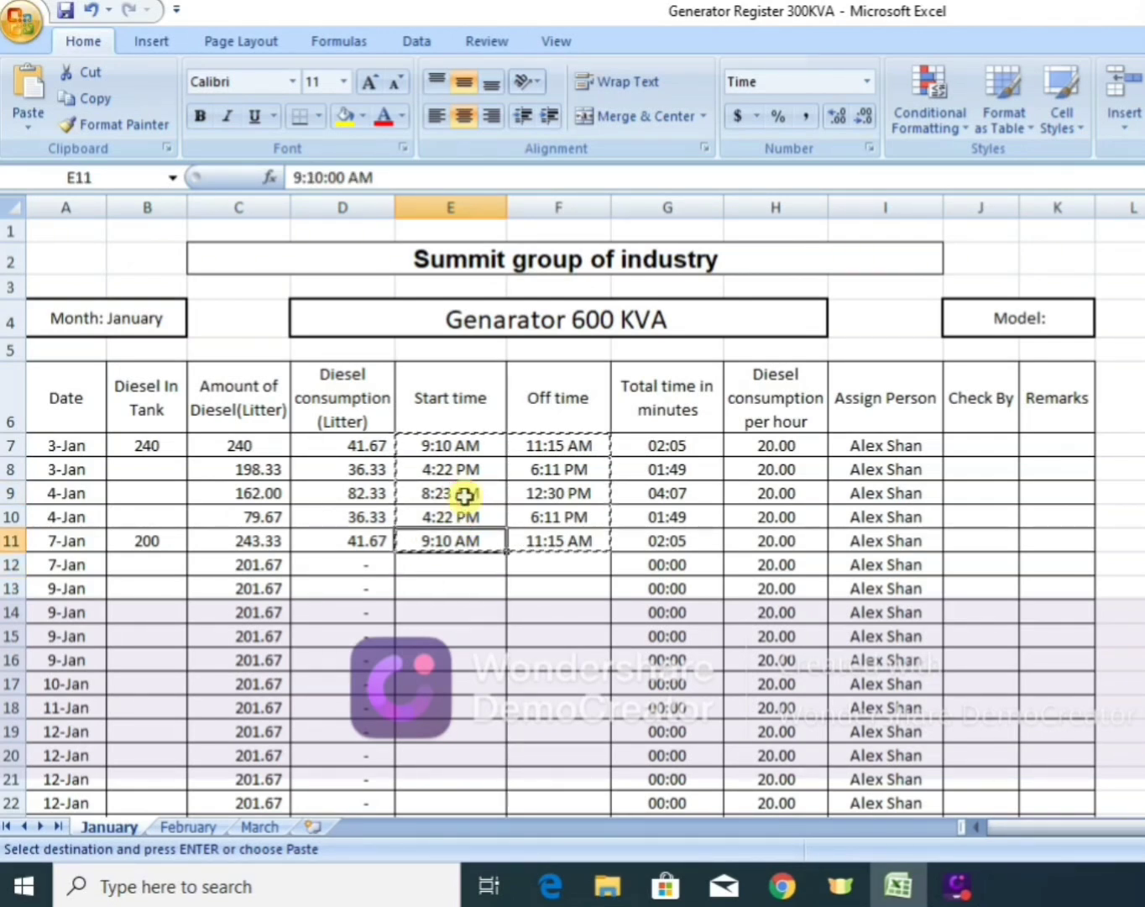
# Copy the start and off times of the second 4-Jan and first 7-Jan rows (E10:F11) into the rows from 7-Jan to 19-Jan (E12:F33).
pyautogui.moveTo(462, 510); pyautogui.dragTo(566, 541)
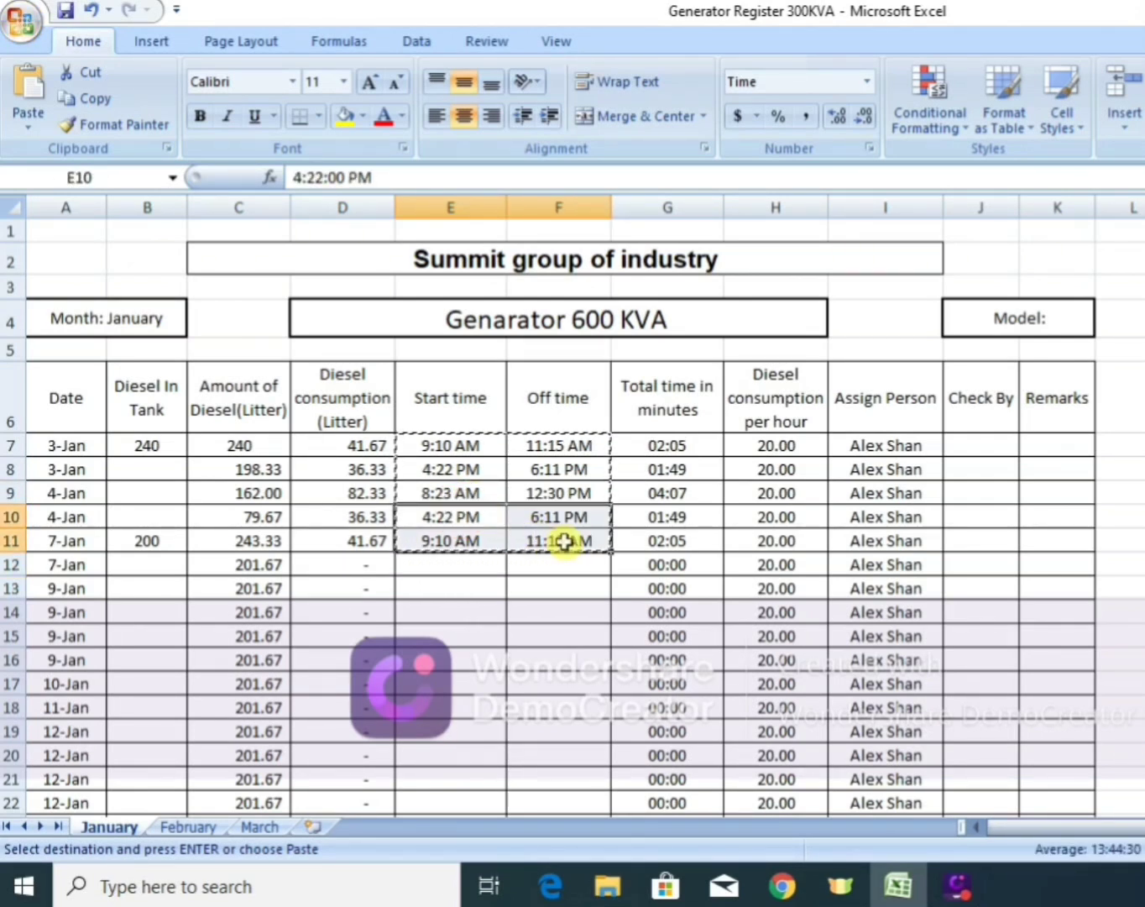
pyautogui.hotkey('ctrl', 'c')
pyautogui.click(458, 568)
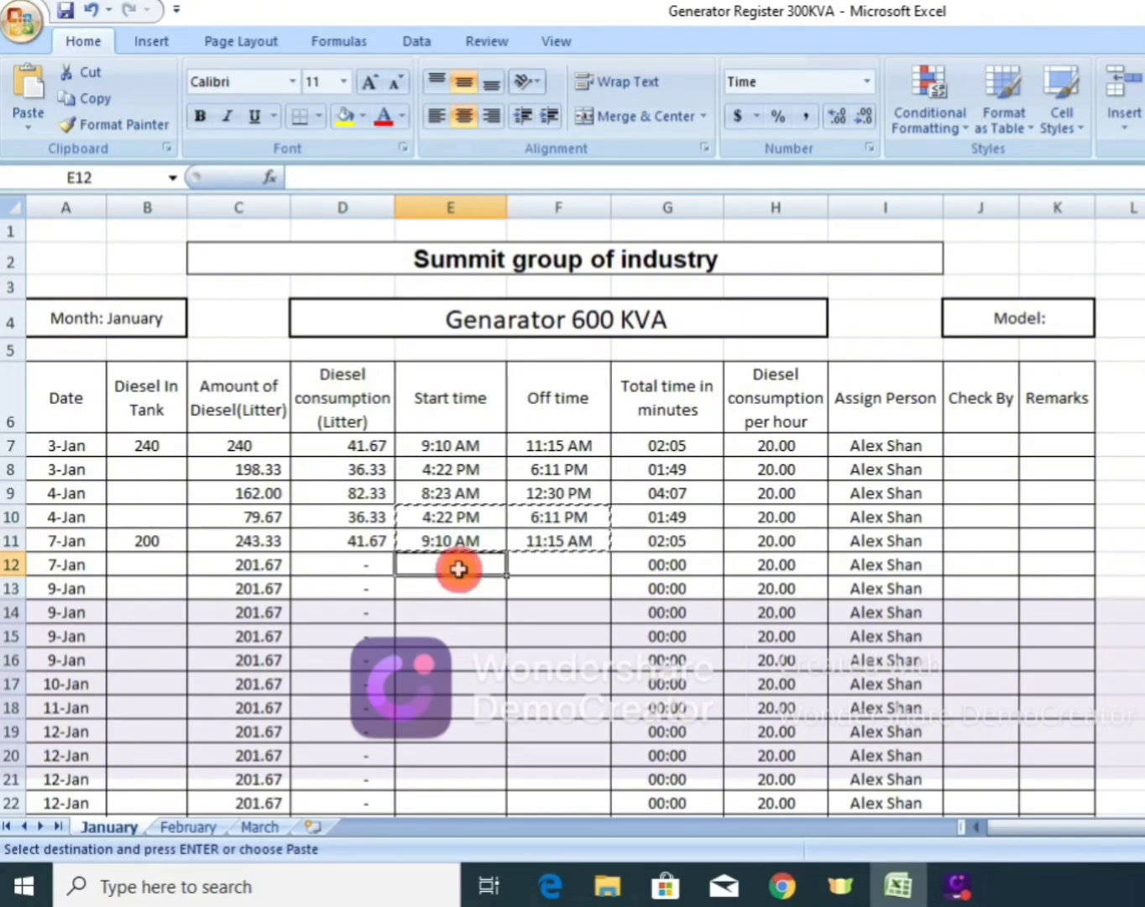
pyautogui.hotkey('shift', 'Right')
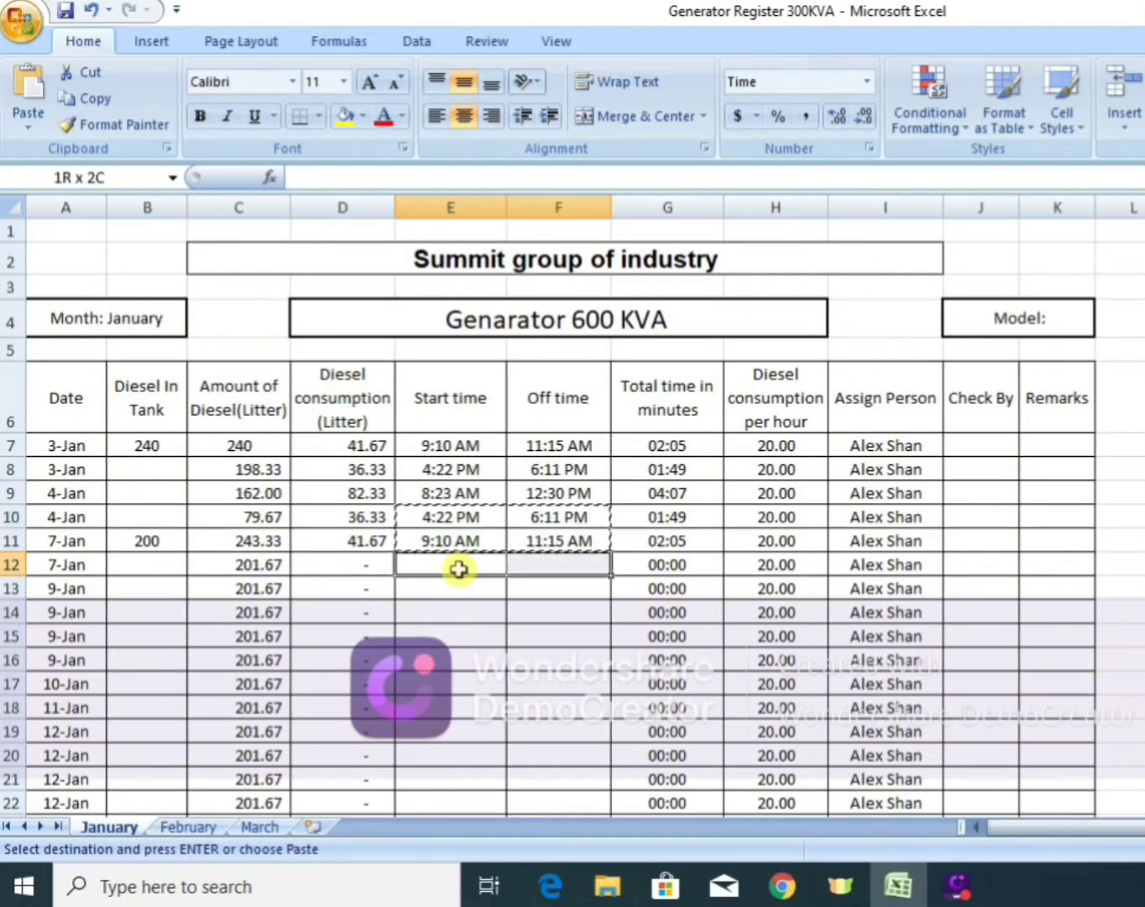
pyautogui.hotkey('shift', 'Down')
pyautogui.hotkey('shift', 'Down')
pyautogui.hotkey('shift', 'Down')
pyautogui.hotkey('shift', 'Down')
pyautogui.hotkey('shift', 'Down')
pyautogui.hotkey('shift', 'Down')
pyautogui.hotkey('shift', 'Down')
pyautogui.hotkey('shift', 'Down')
pyautogui.hotkey('shift', 'Down')
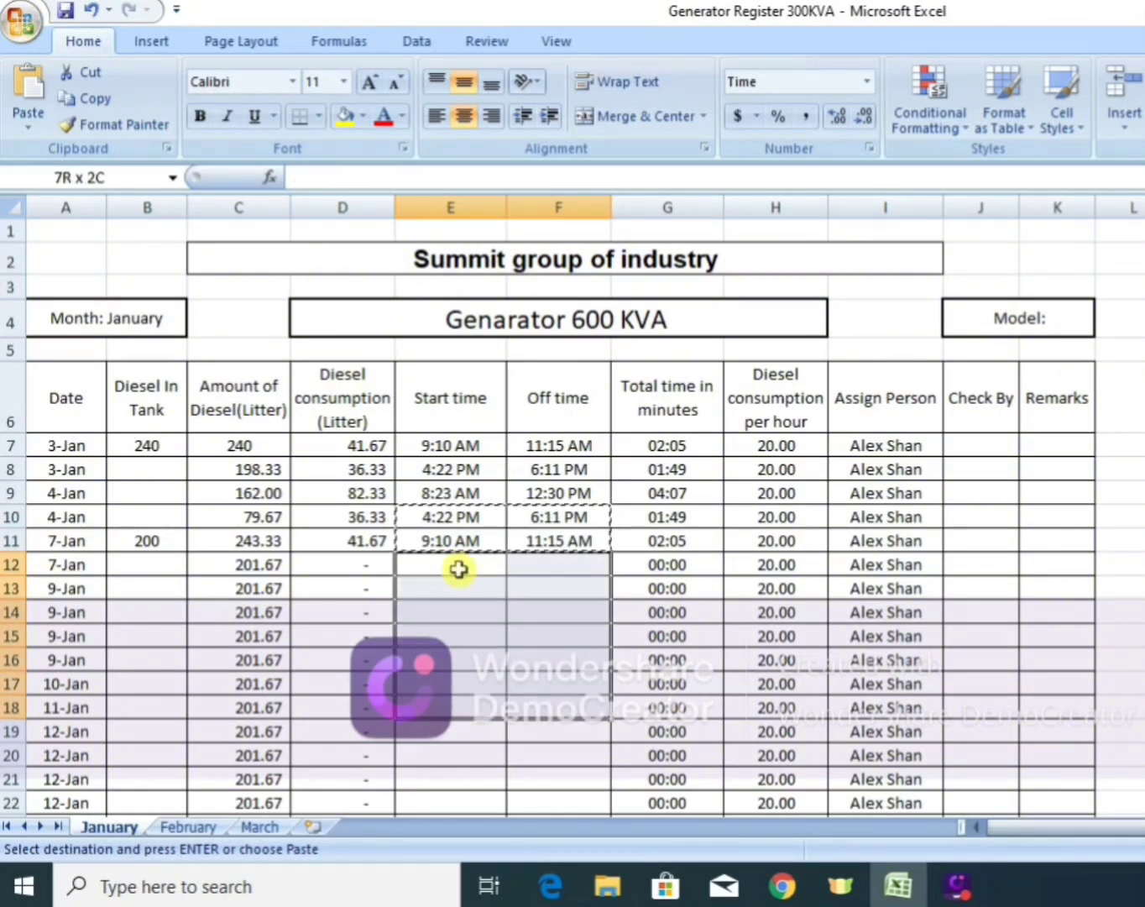
pyautogui.hotkey('shift', 'Down')
pyautogui.hotkey('shift', 'Down')
pyautogui.hotkey('shift', 'Down')
pyautogui.hotkey('shift', 'Down')
pyautogui.hotkey('shift', 'Down')
pyautogui.hotkey('shift', 'Down')
pyautogui.hotkey('shift', 'Down')
pyautogui.hotkey('shift', 'Down')
pyautogui.hotkey('shift', 'Down')
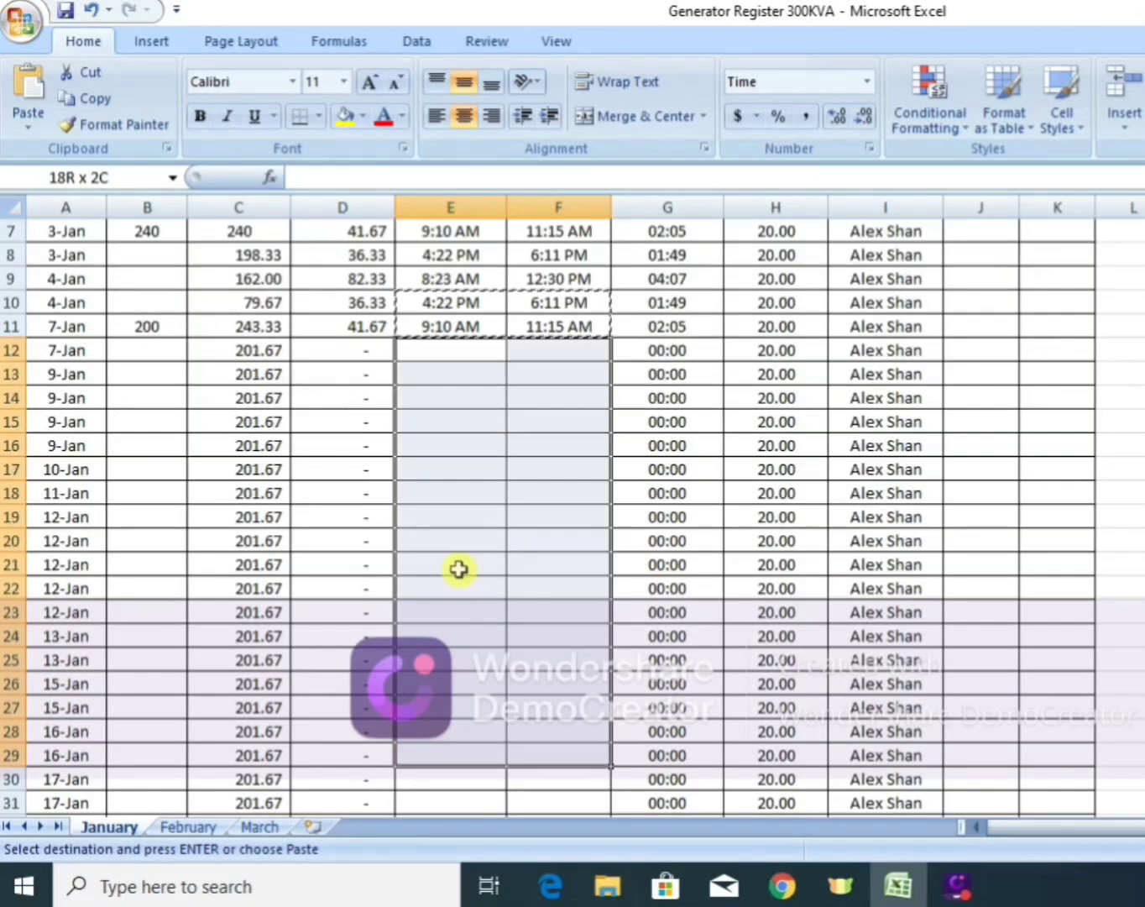
pyautogui.hotkey('shift', 'Down')
pyautogui.hotkey('shift', 'Down')
pyautogui.hotkey('shift', 'Down')
pyautogui.press('Return')
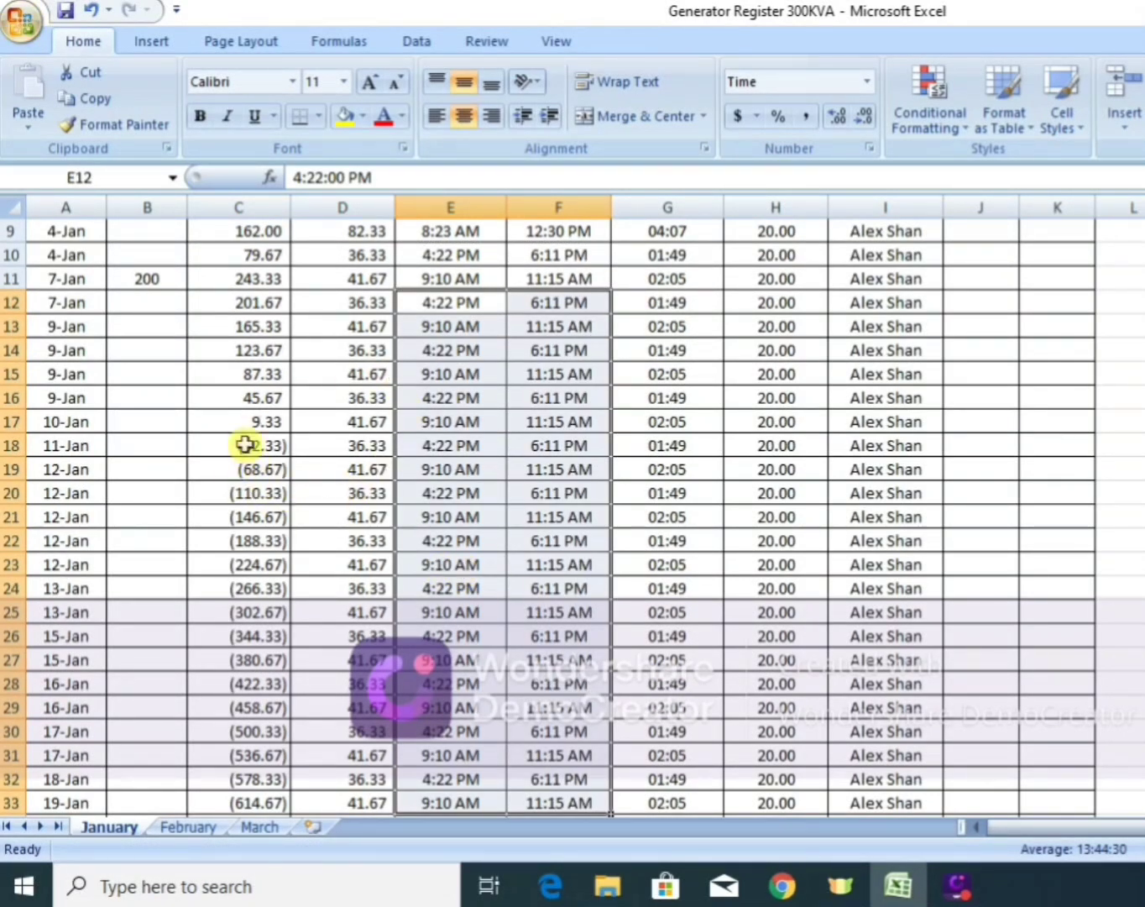
# Enter Diesel In Tank amounts of 300 for the 10-Jan row (B17) and 400 for the first 13-Jan row (B24).
pyautogui.click(129, 418)
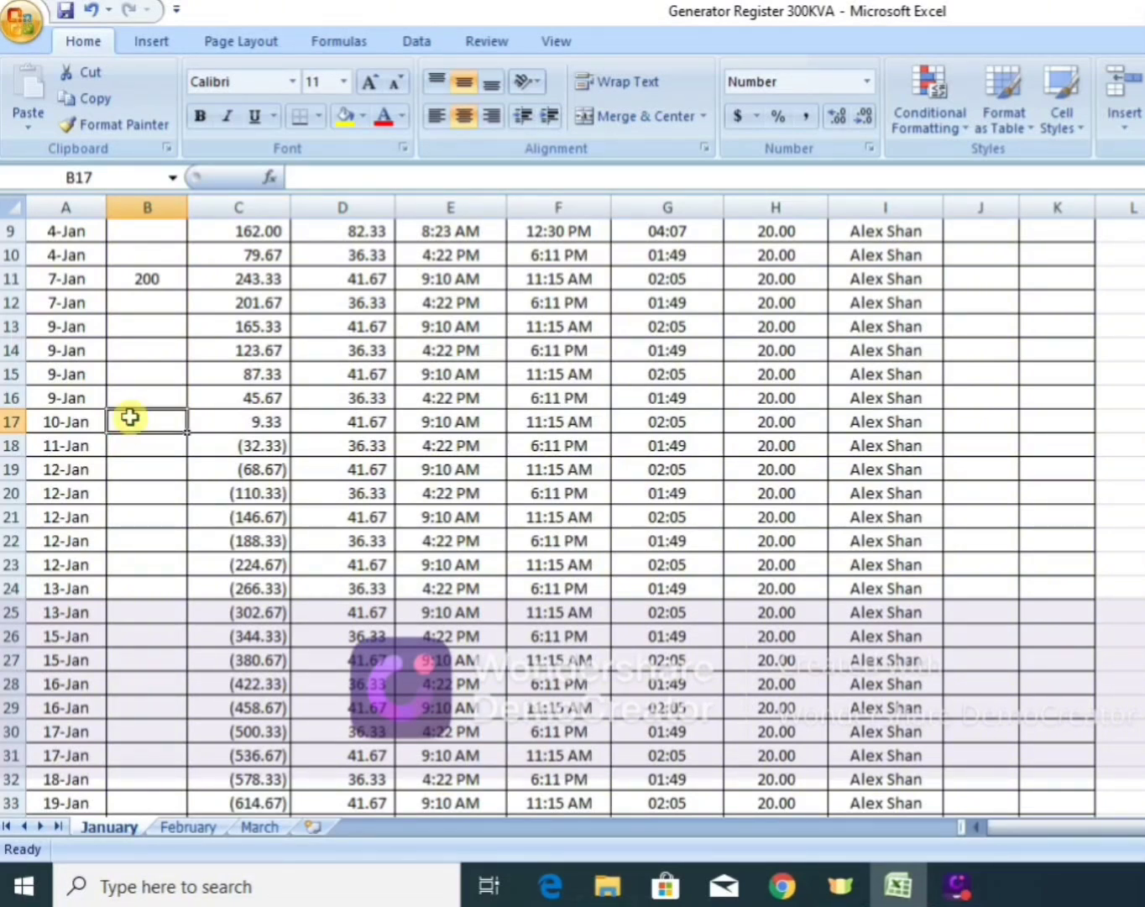
pyautogui.write('300')
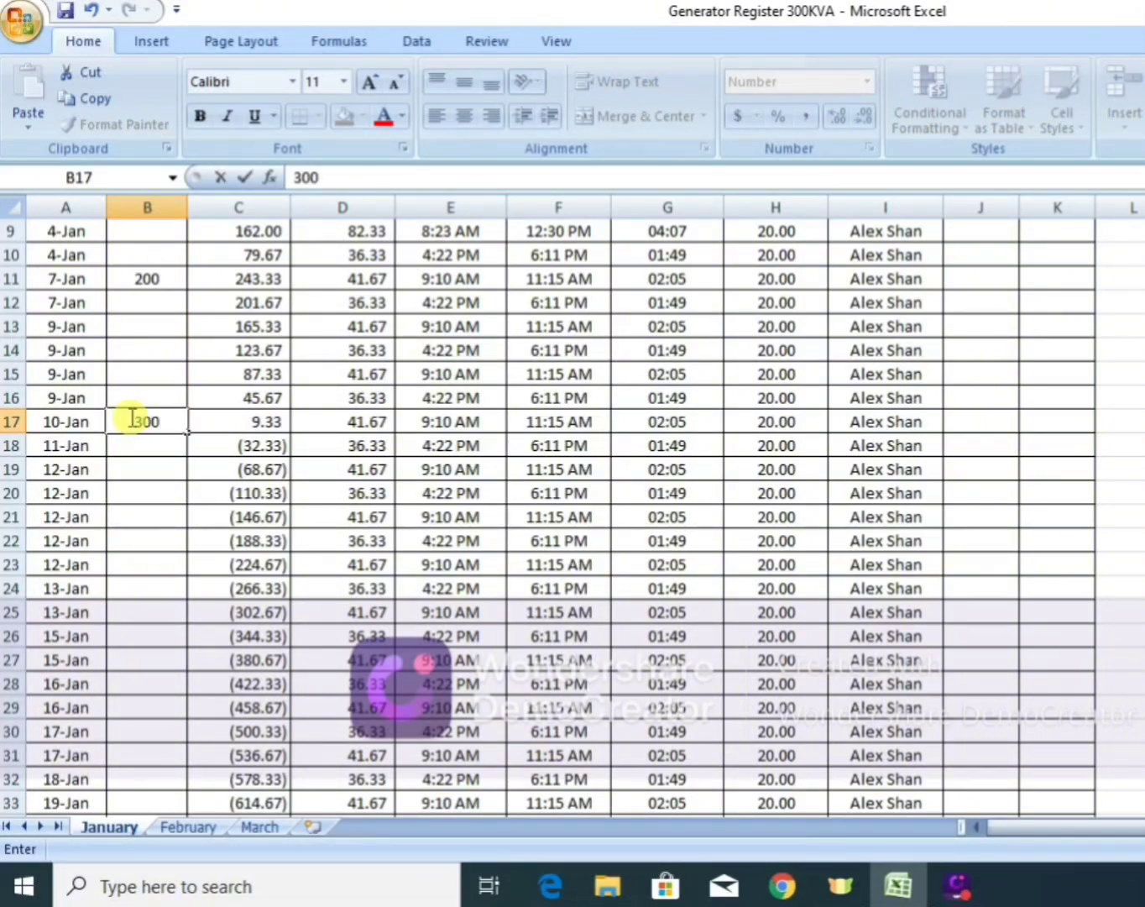
pyautogui.press('Return')
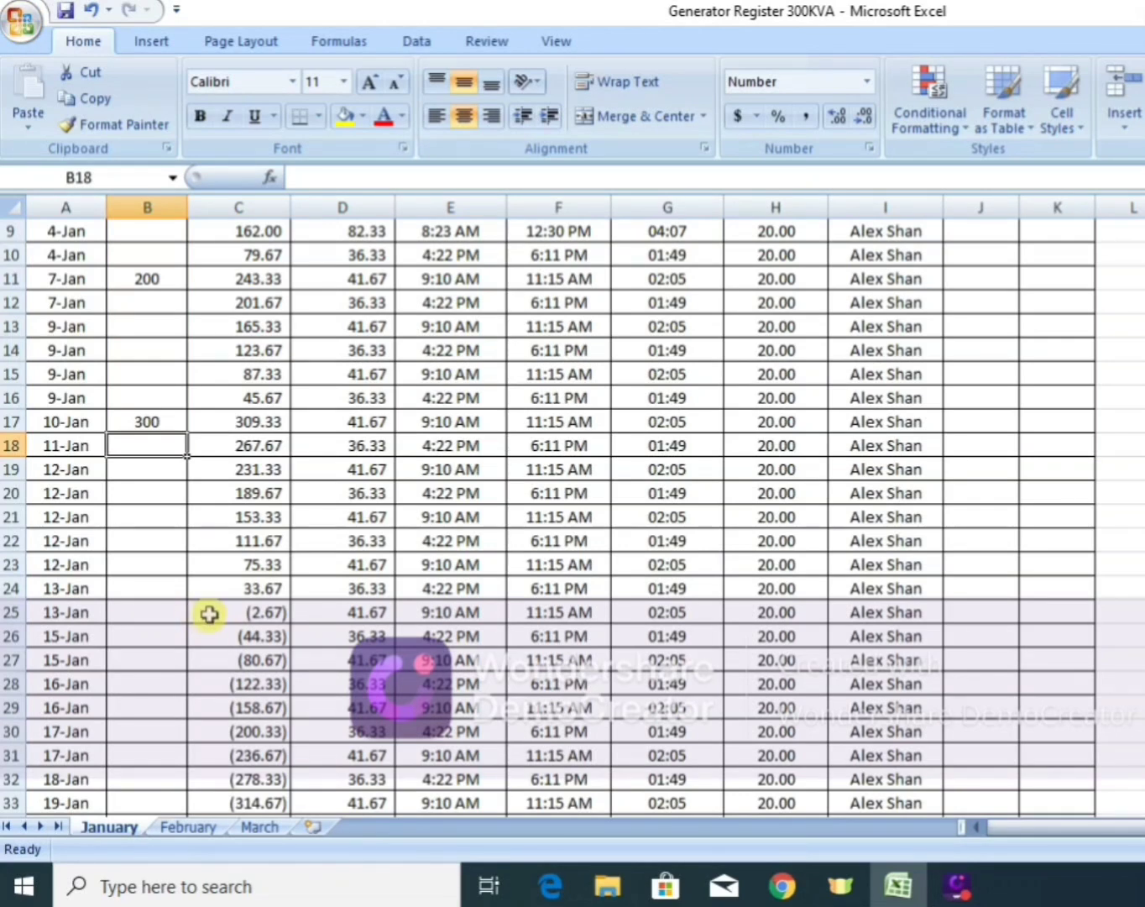
pyautogui.click(145, 590)
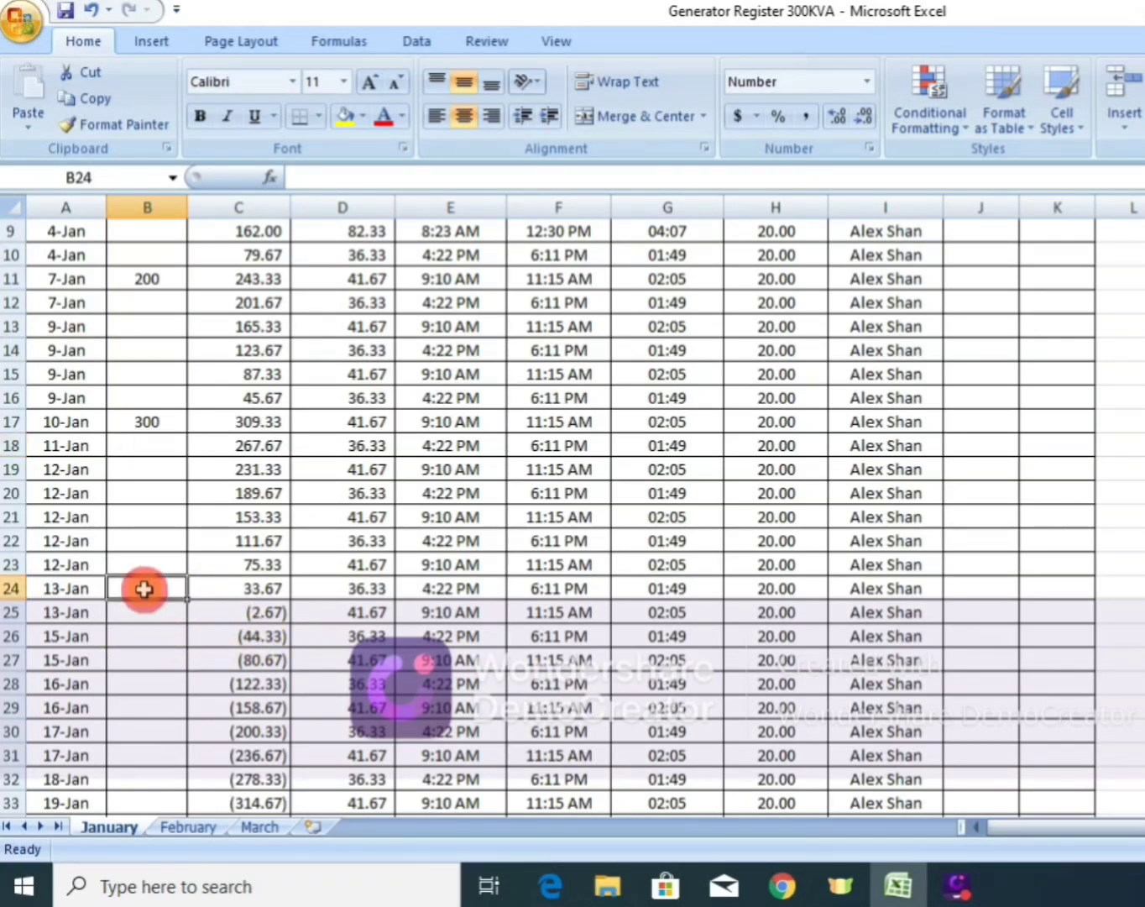
pyautogui.write('4')
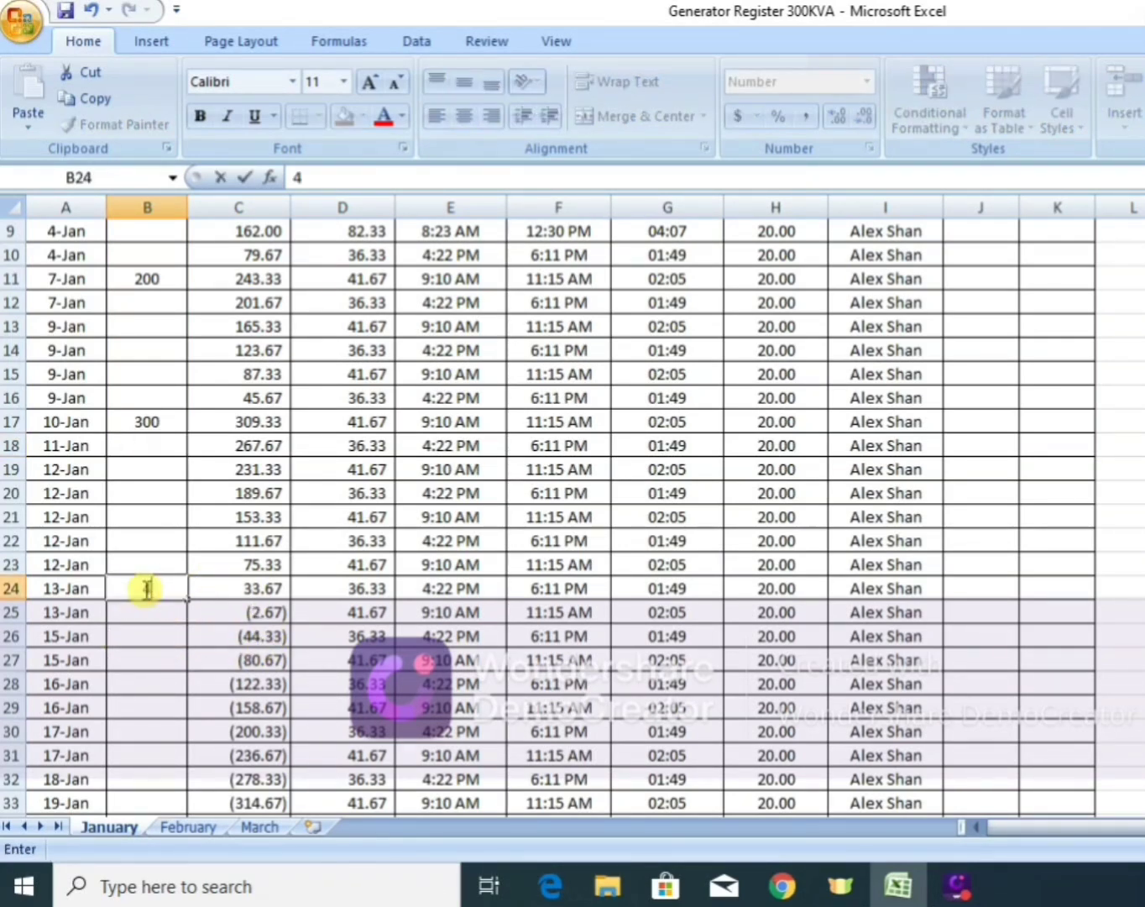
pyautogui.write('00')
pyautogui.press('Return')
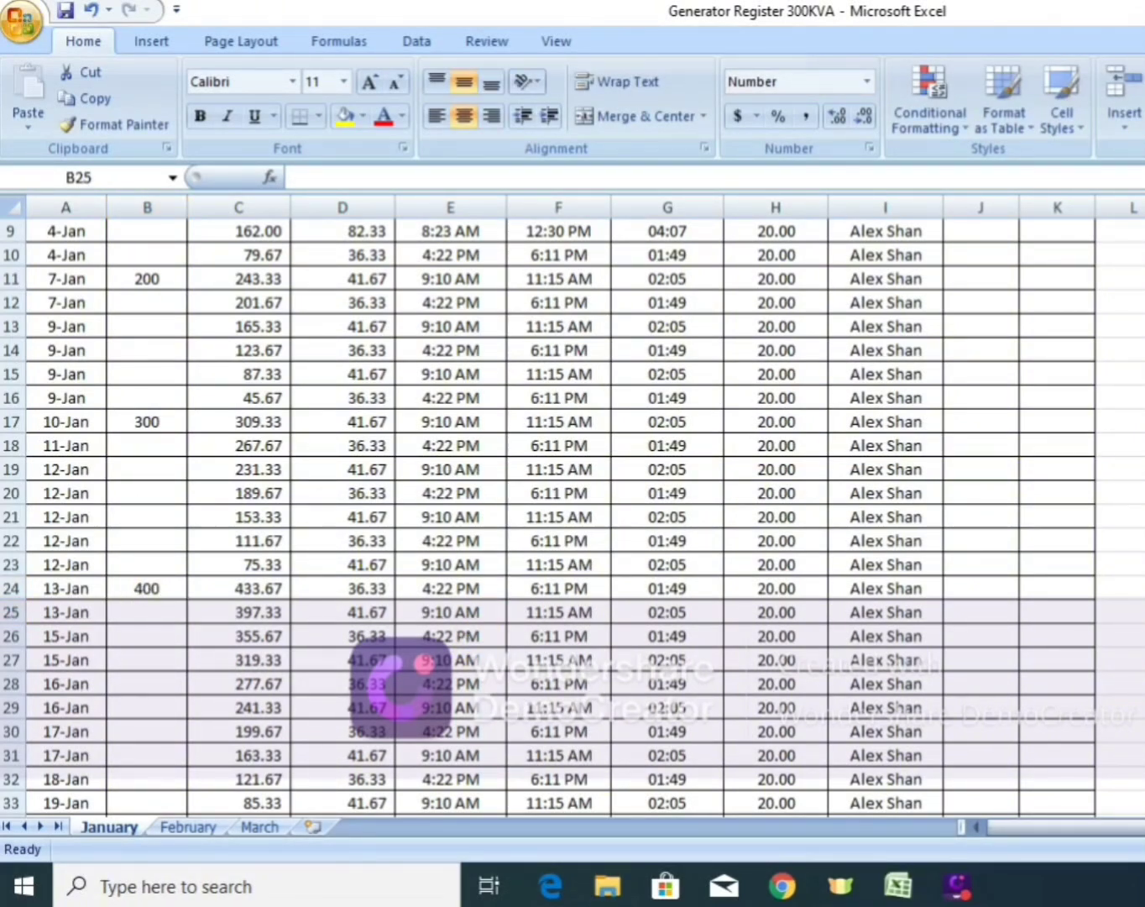
# Copy the start and off times of the 17-Jan to 19-Jan rows (E30:F33) into the 21-Jan to 24-Jan rows (E34:F37).
pyautogui.scroll(-3, 343, 517)
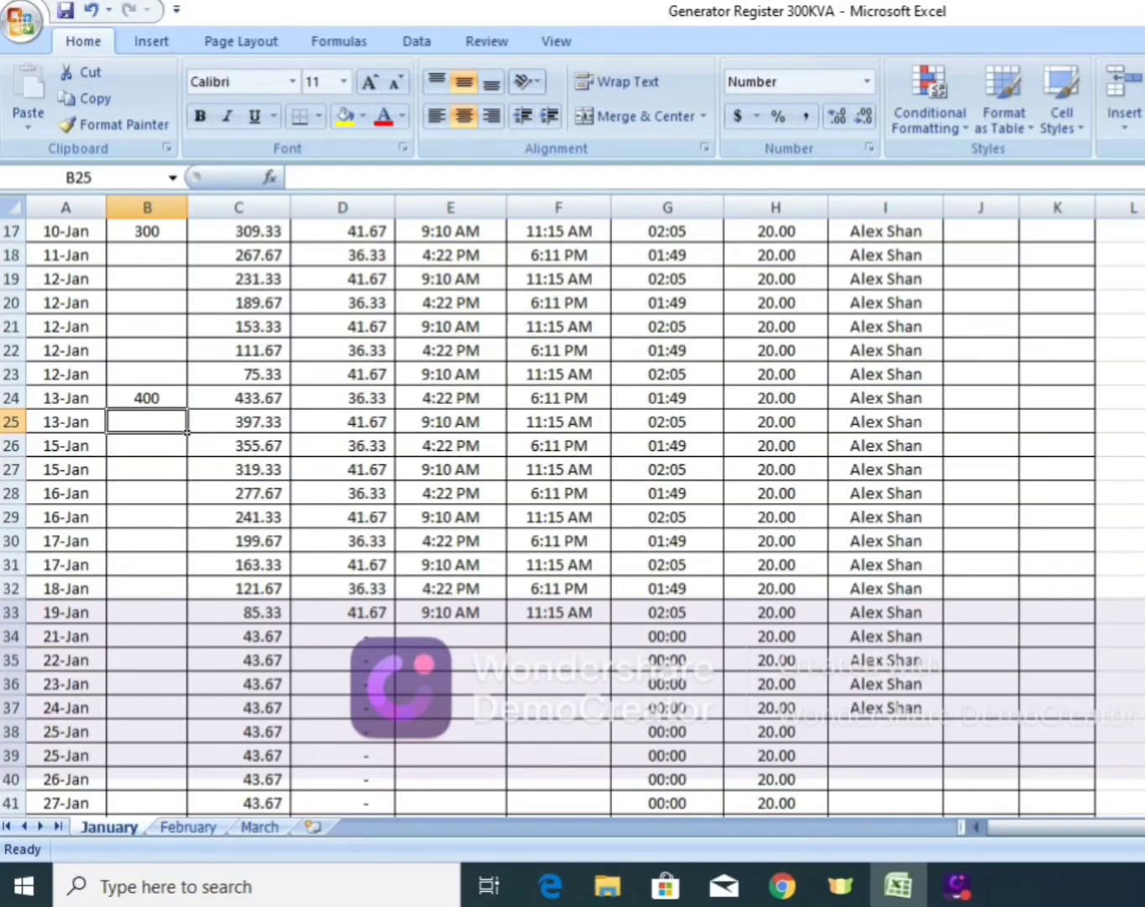
pyautogui.scroll(-1, 546, 515)
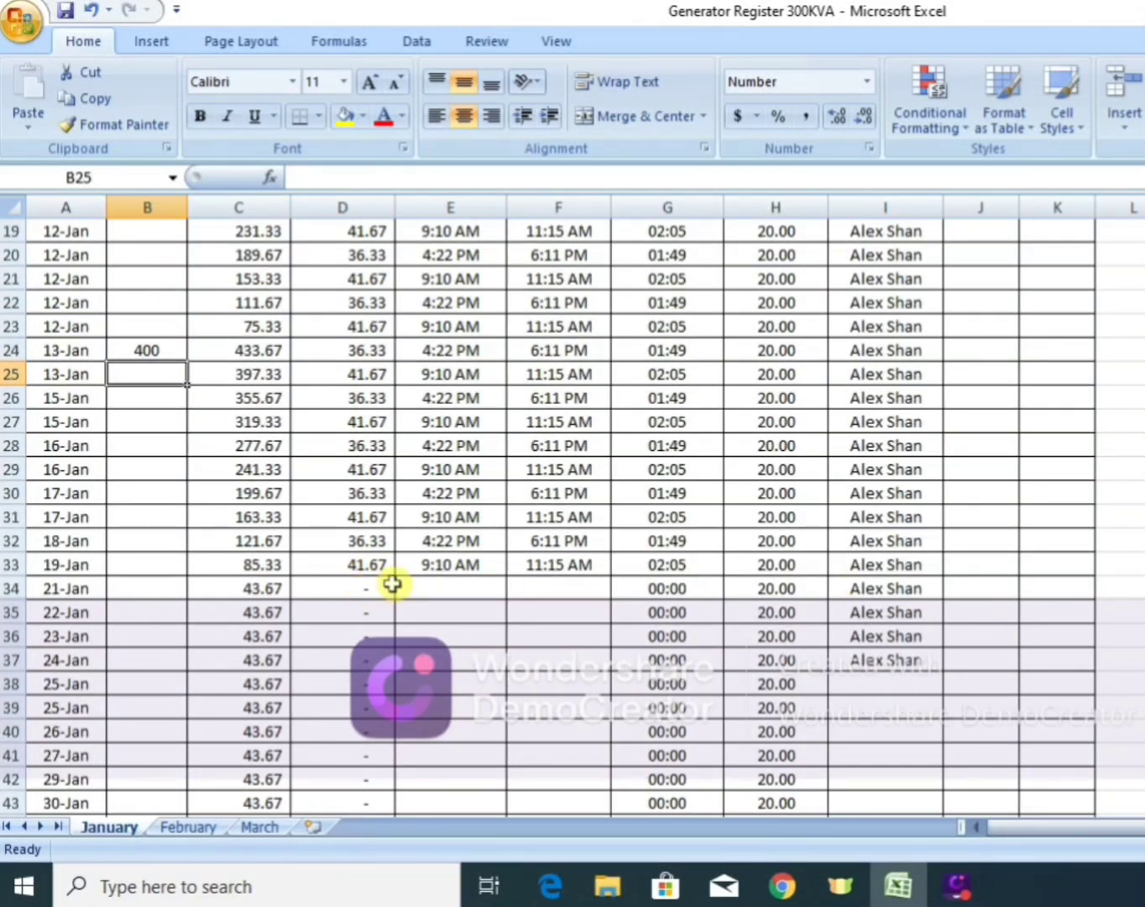
pyautogui.click(422, 569)
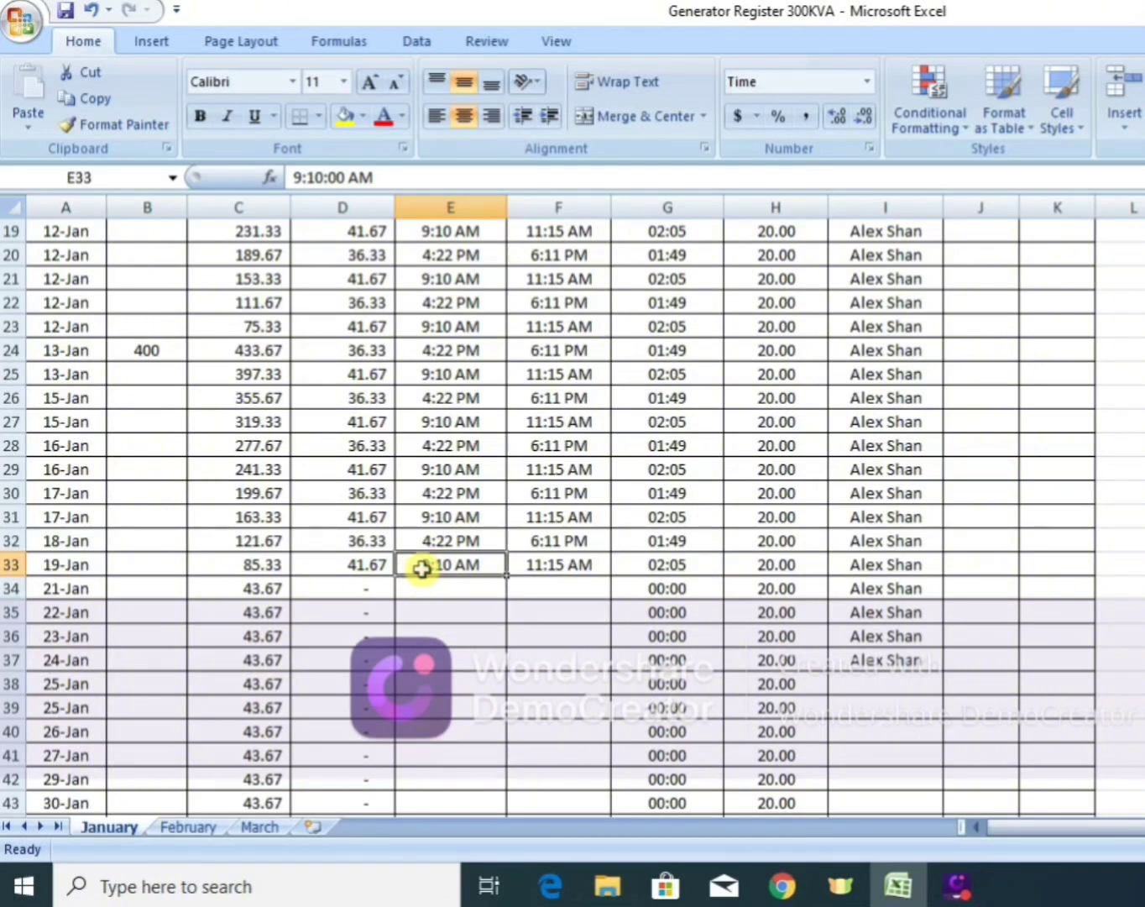
pyautogui.moveTo(453, 487); pyautogui.dragTo(561, 553)
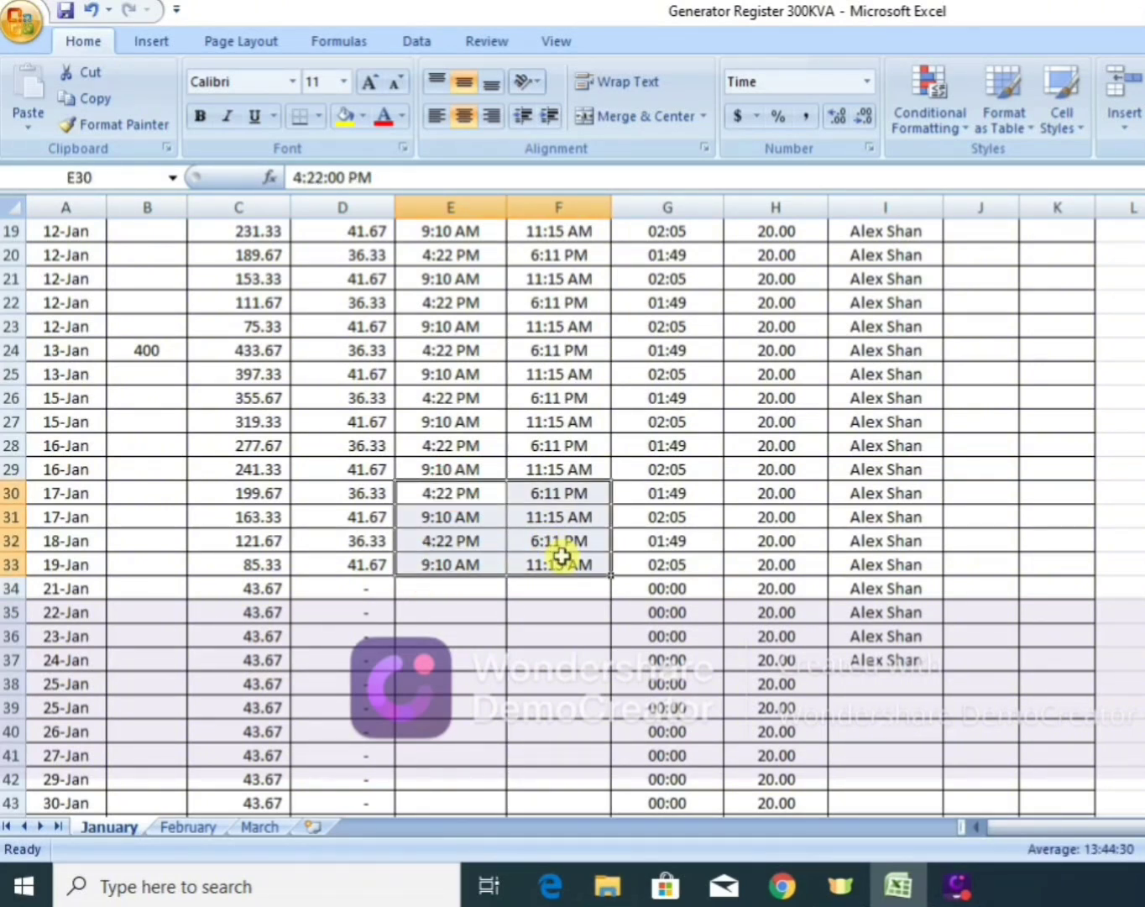
pyautogui.hotkey('ctrl', 'c')
pyautogui.click(479, 583)
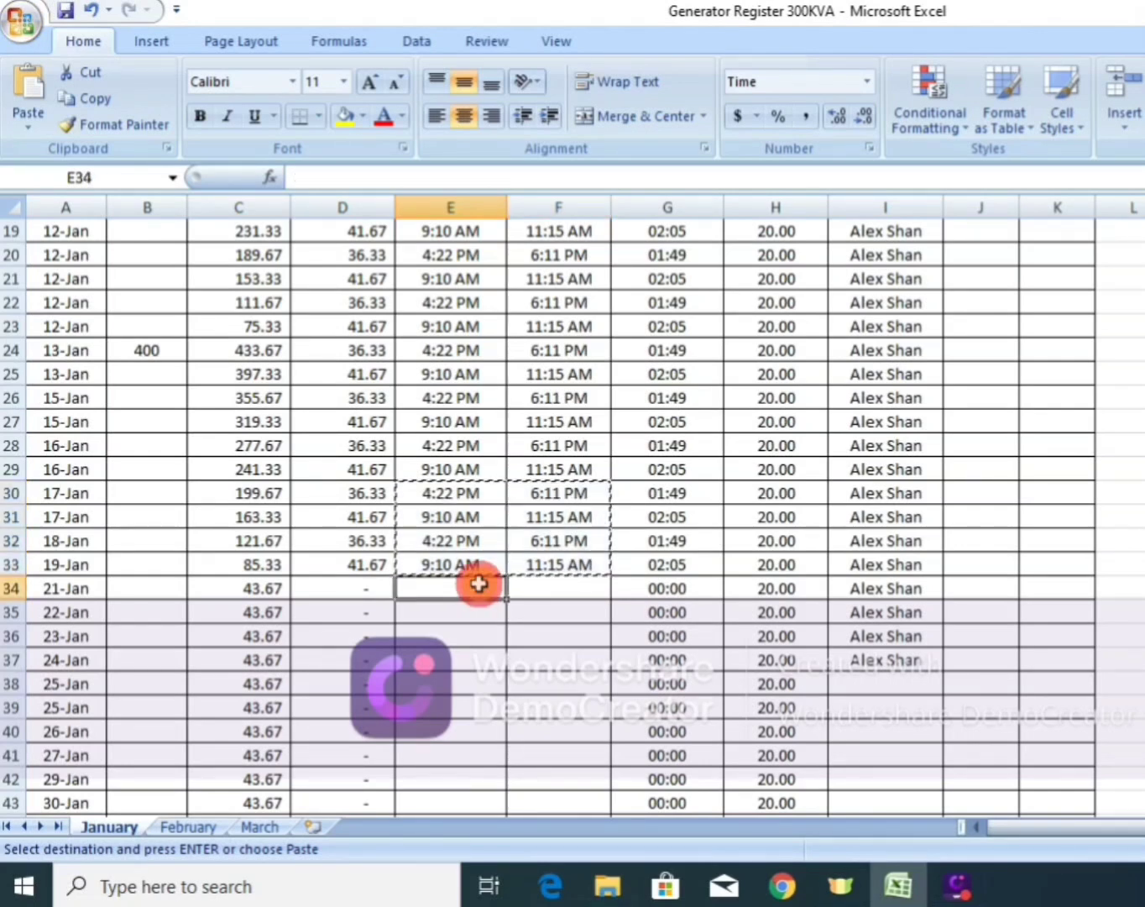
pyautogui.hotkey('shift', 'Right')
pyautogui.hotkey('shift', 'Left')
pyautogui.hotkey('shift', 'Left')
pyautogui.hotkey('shift', 'Left')
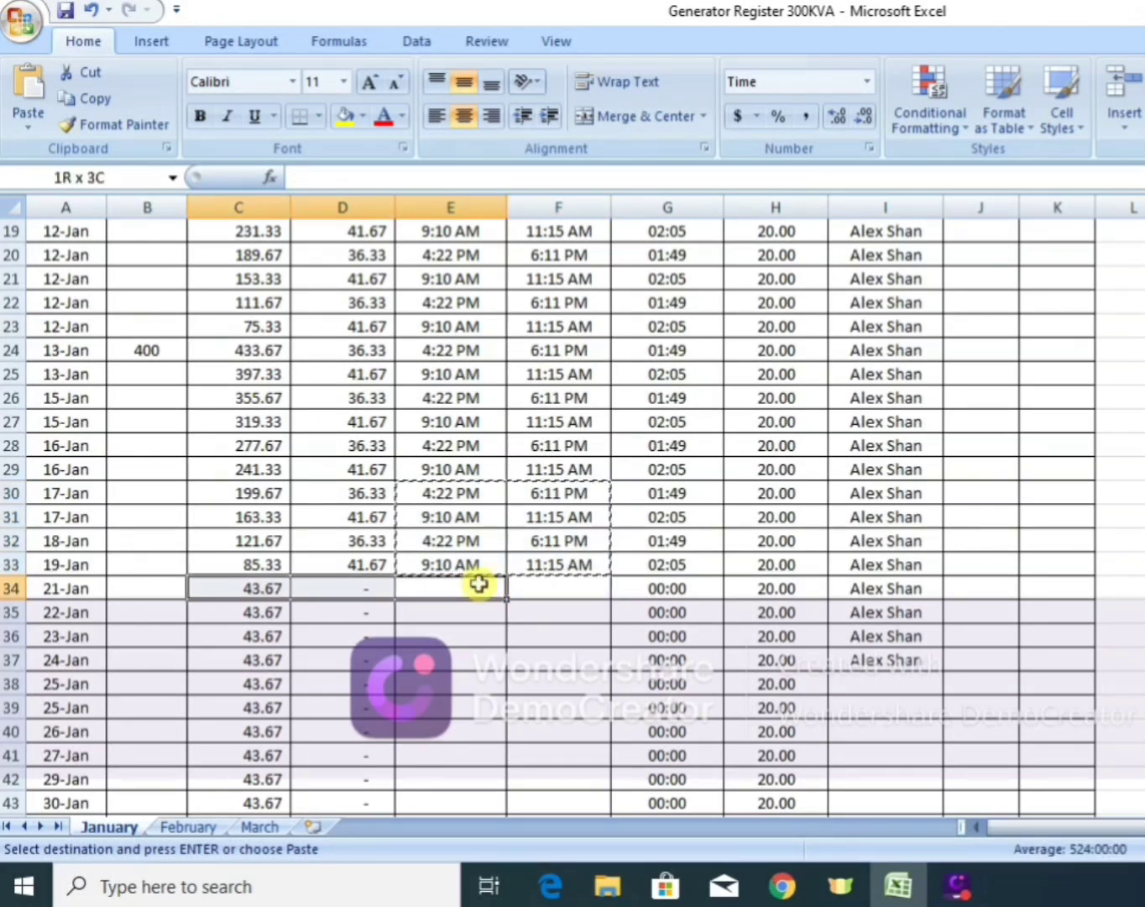
pyautogui.hotkey('shift', 'Right')
pyautogui.hotkey('shift', 'Right')
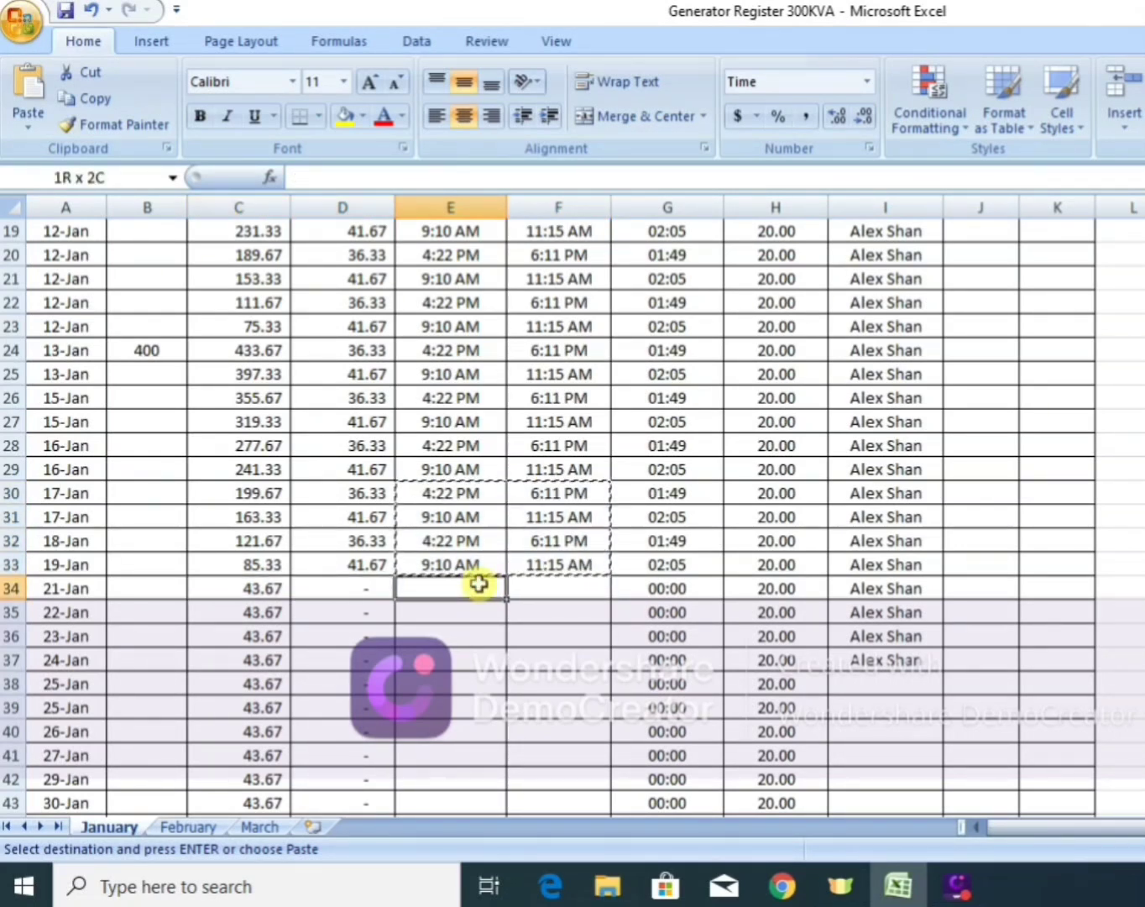
pyautogui.hotkey('shift', 'Right')
pyautogui.hotkey('shift', 'Down')
pyautogui.hotkey('shift', 'Down')
pyautogui.hotkey('shift', 'Down')
pyautogui.hotkey('shift', 'Down')
pyautogui.hotkey('shift', 'Down')
pyautogui.hotkey('shift', 'Down')
pyautogui.hotkey('shift', 'Down')
pyautogui.hotkey('shift', 'Down')
pyautogui.hotkey('shift', 'Down')
pyautogui.hotkey('shift', 'Down')
pyautogui.hotkey('shift', 'Down')
pyautogui.hotkey('shift', 'Down')
pyautogui.hotkey('shift', 'Down')
pyautogui.hotkey('shift', 'Down')
pyautogui.hotkey('shift', 'Down')
pyautogui.hotkey('shift', 'Down')
pyautogui.hotkey('shift', 'Down')
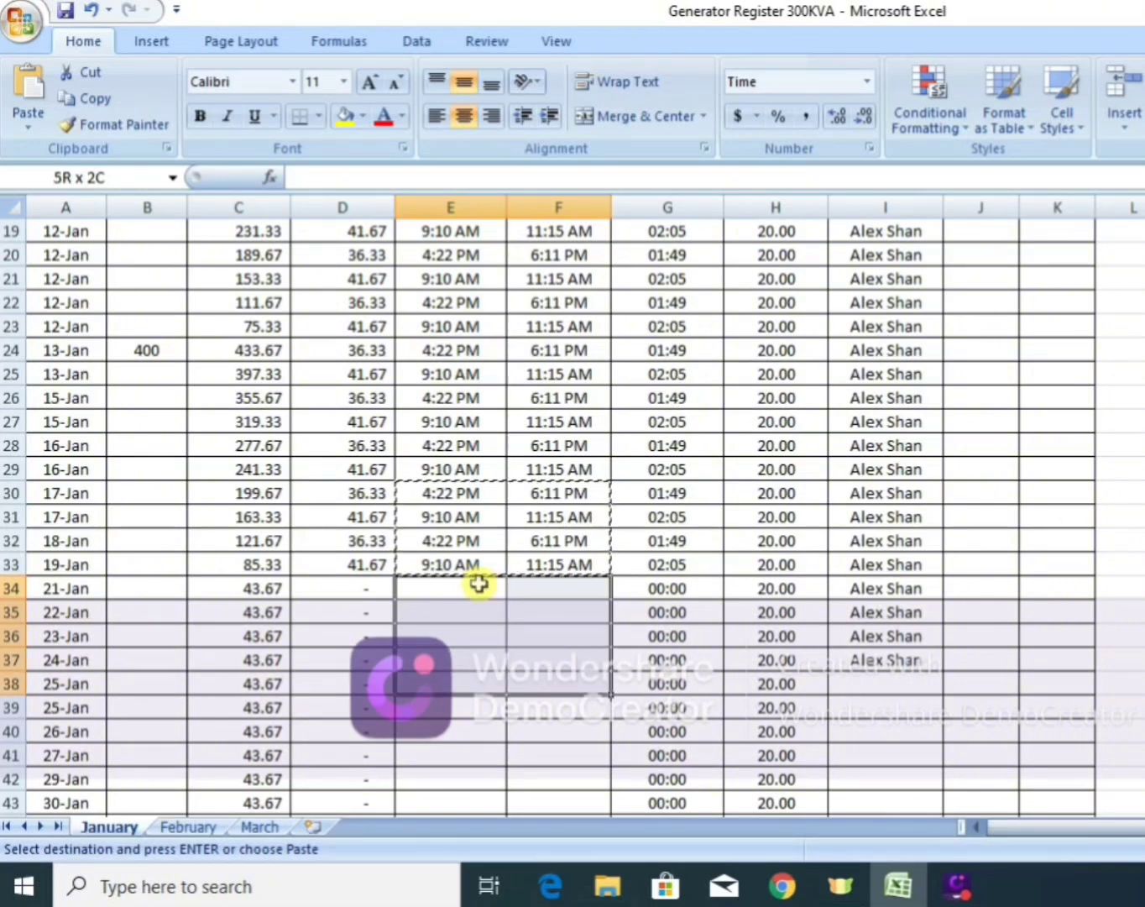
pyautogui.hotkey('shift', 'Up')
pyautogui.hotkey('shift', 'Up')
pyautogui.hotkey('shift', 'Up')
pyautogui.hotkey('shift', 'Up')
pyautogui.hotkey('shift', 'Up')
pyautogui.hotkey('shift', 'Up')
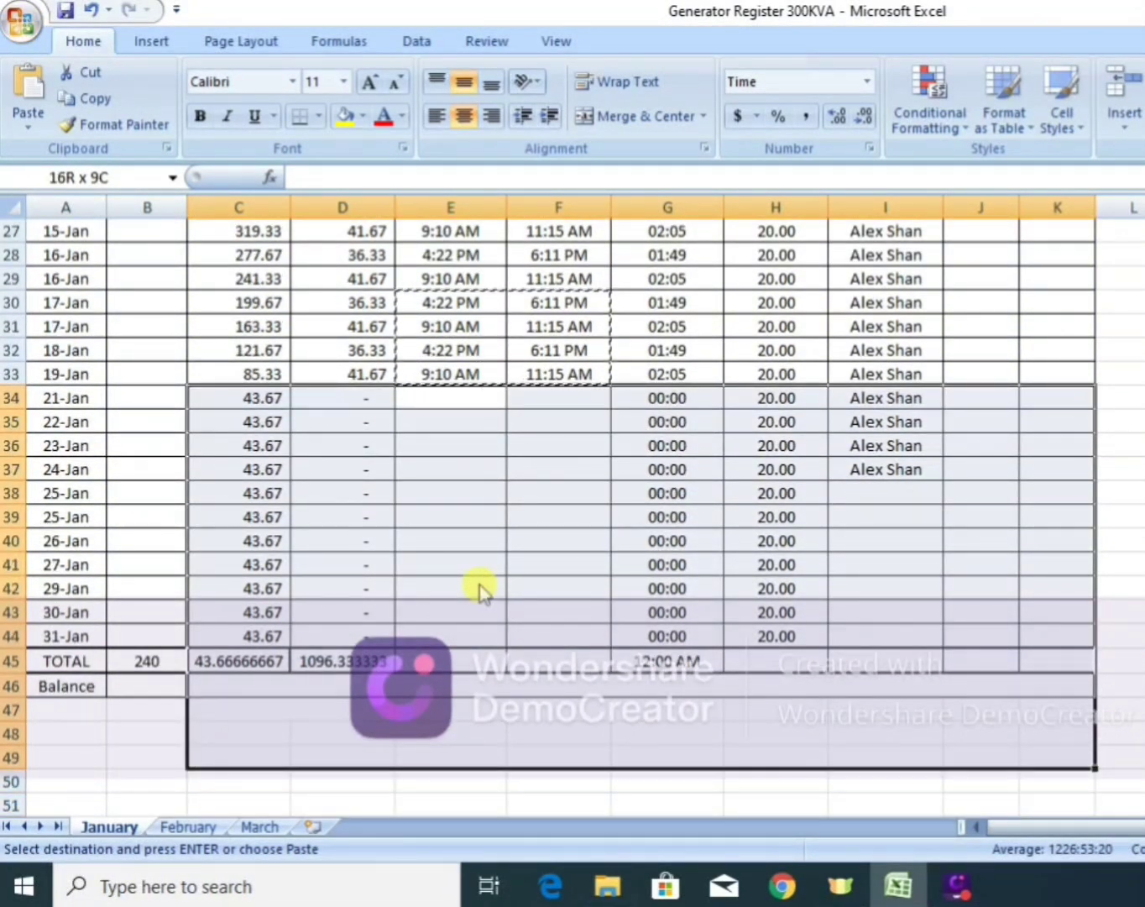
pyautogui.hotkey('shift', 'Up')
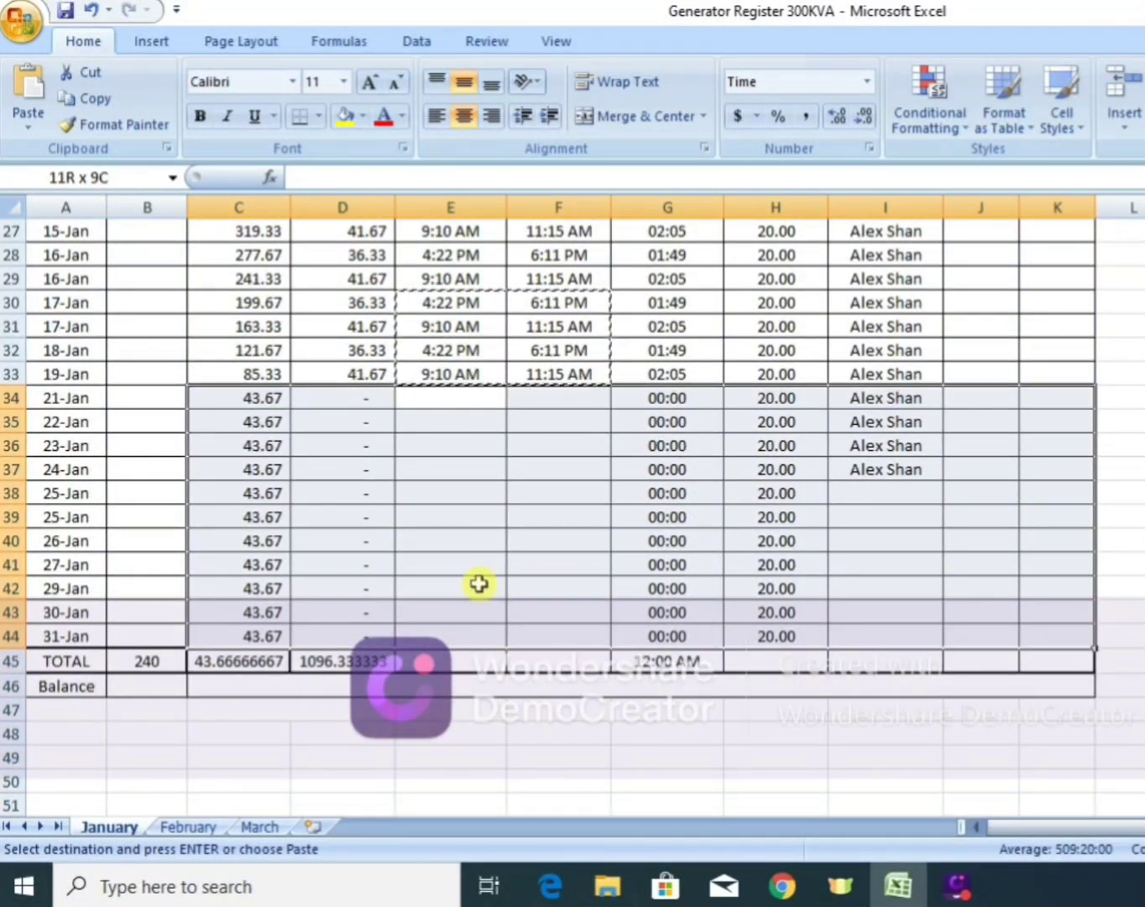
pyautogui.hotkey('shift', 'Left')
pyautogui.hotkey('shift', 'Right')
pyautogui.hotkey('shift', 'Right')
pyautogui.hotkey('shift', 'Right')
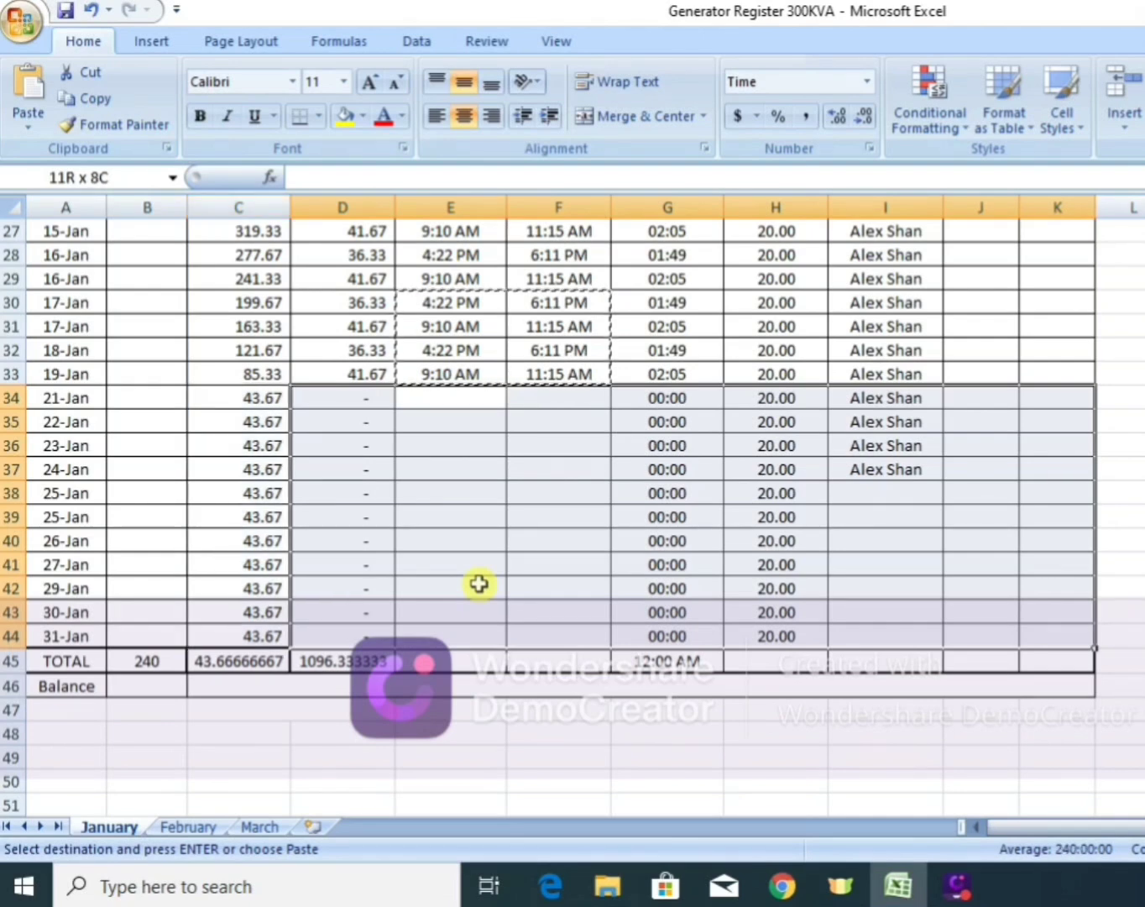
pyautogui.hotkey('shift', 'Left')
pyautogui.hotkey('shift', 'Left')
pyautogui.hotkey('shift', 'Left')
pyautogui.hotkey('shift', 'Left')
pyautogui.hotkey('shift', 'Left')
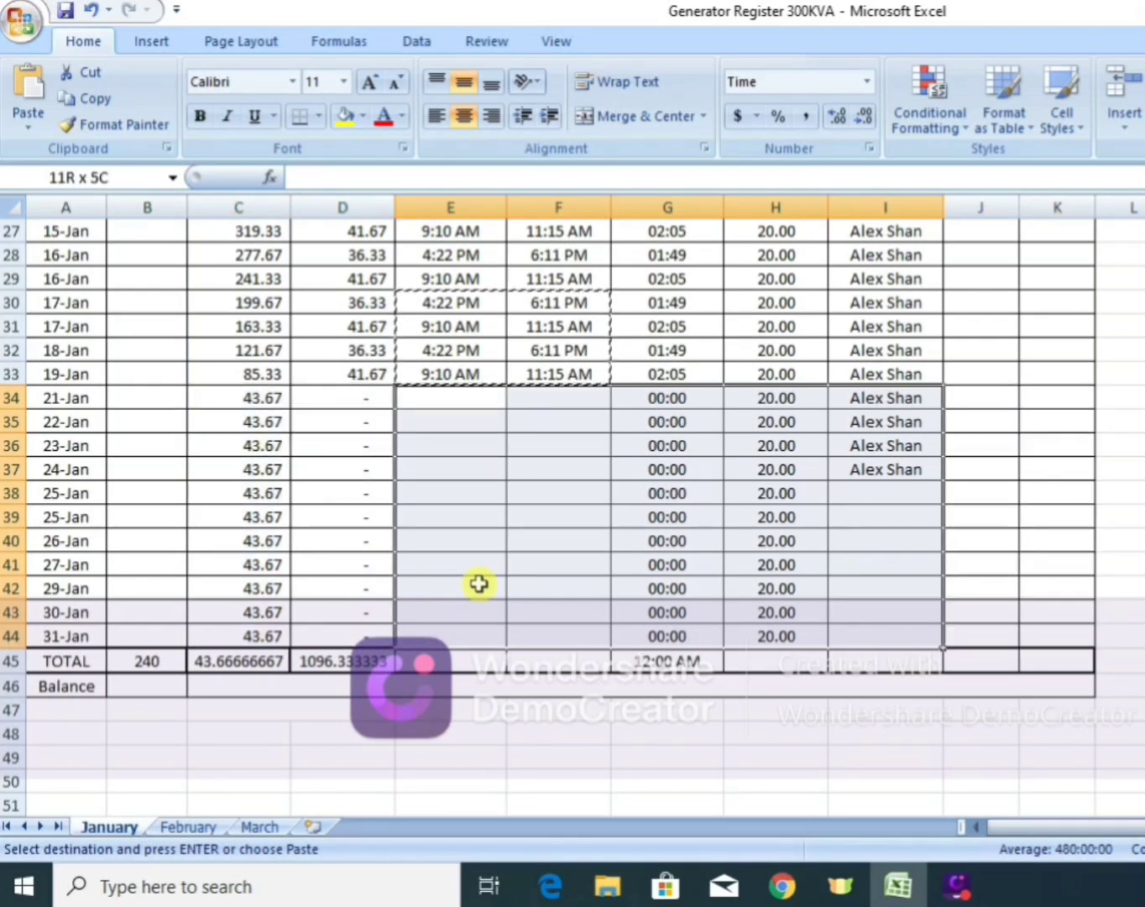
pyautogui.press('Return')
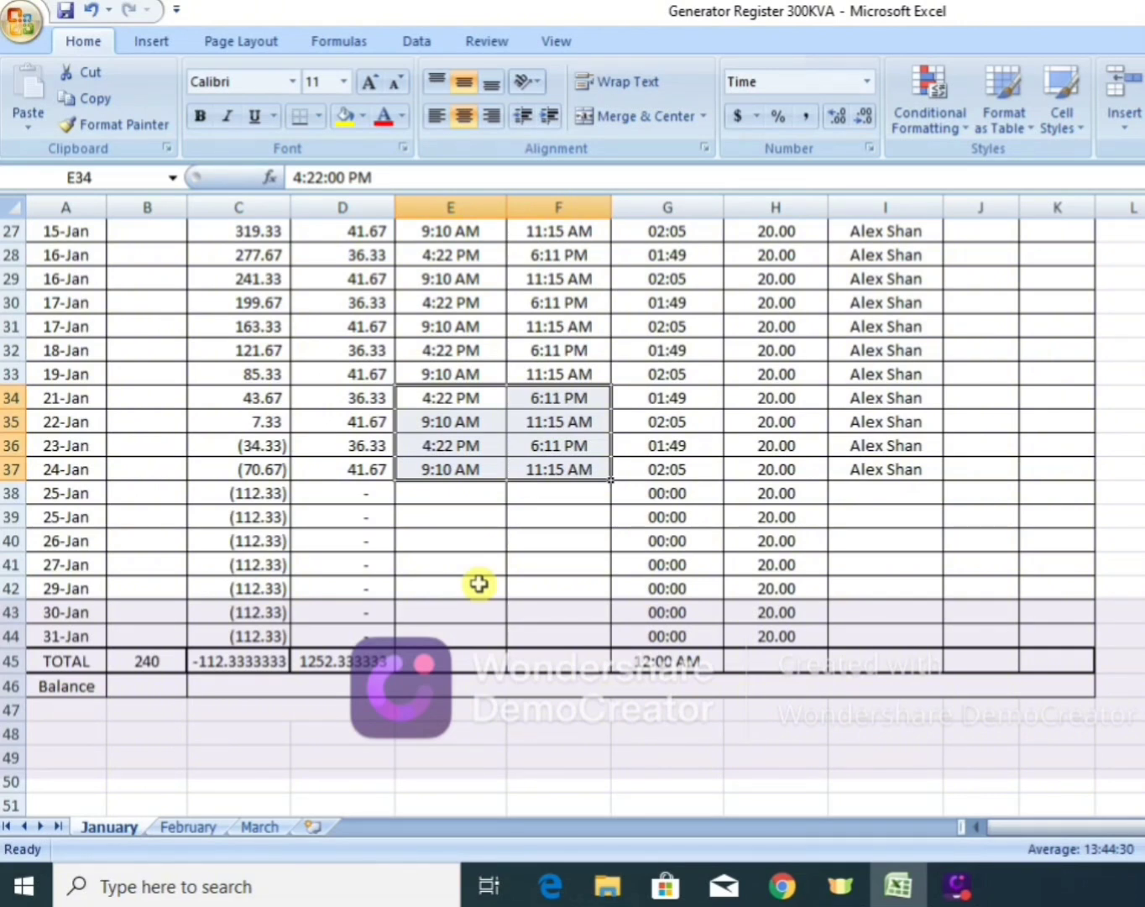
# Enter 500 as the Diesel In Tank amount for the 22-Jan row (B35).
pyautogui.click(137, 422)
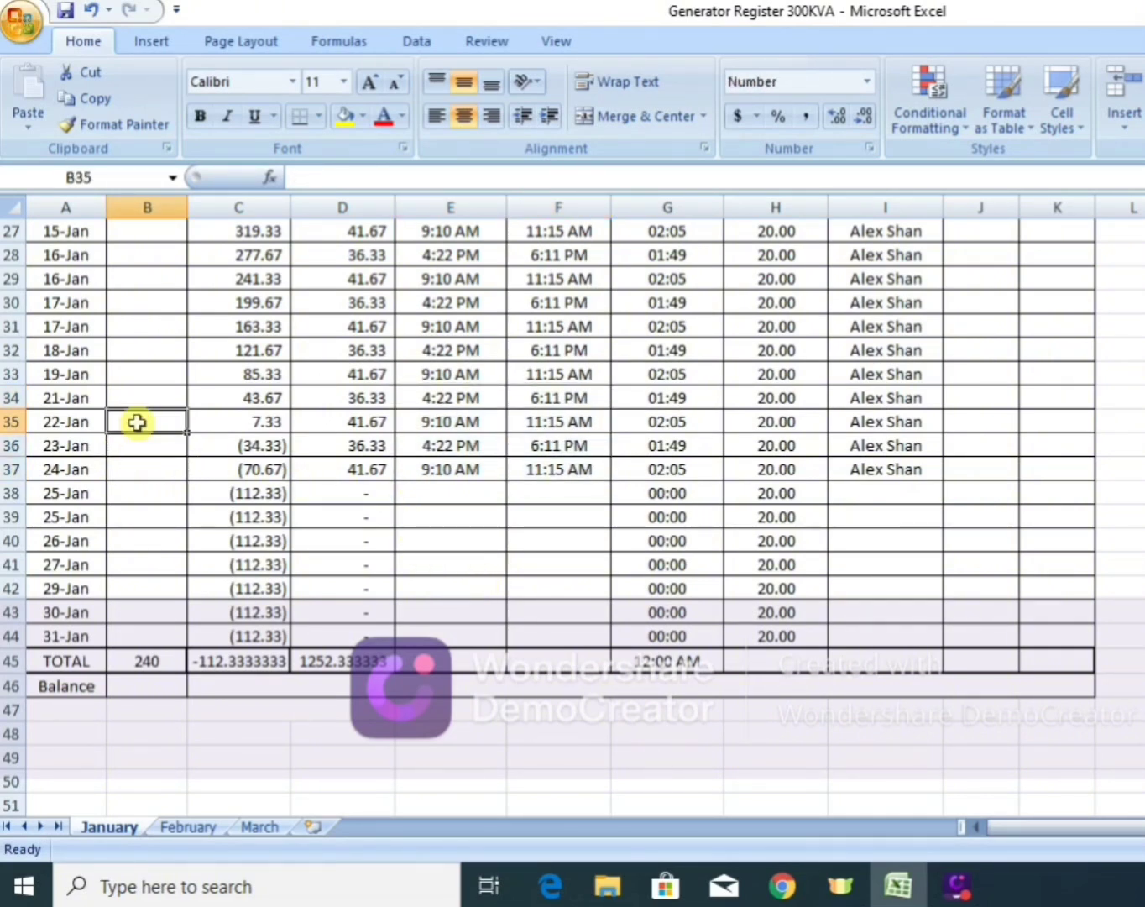
pyautogui.write('500')
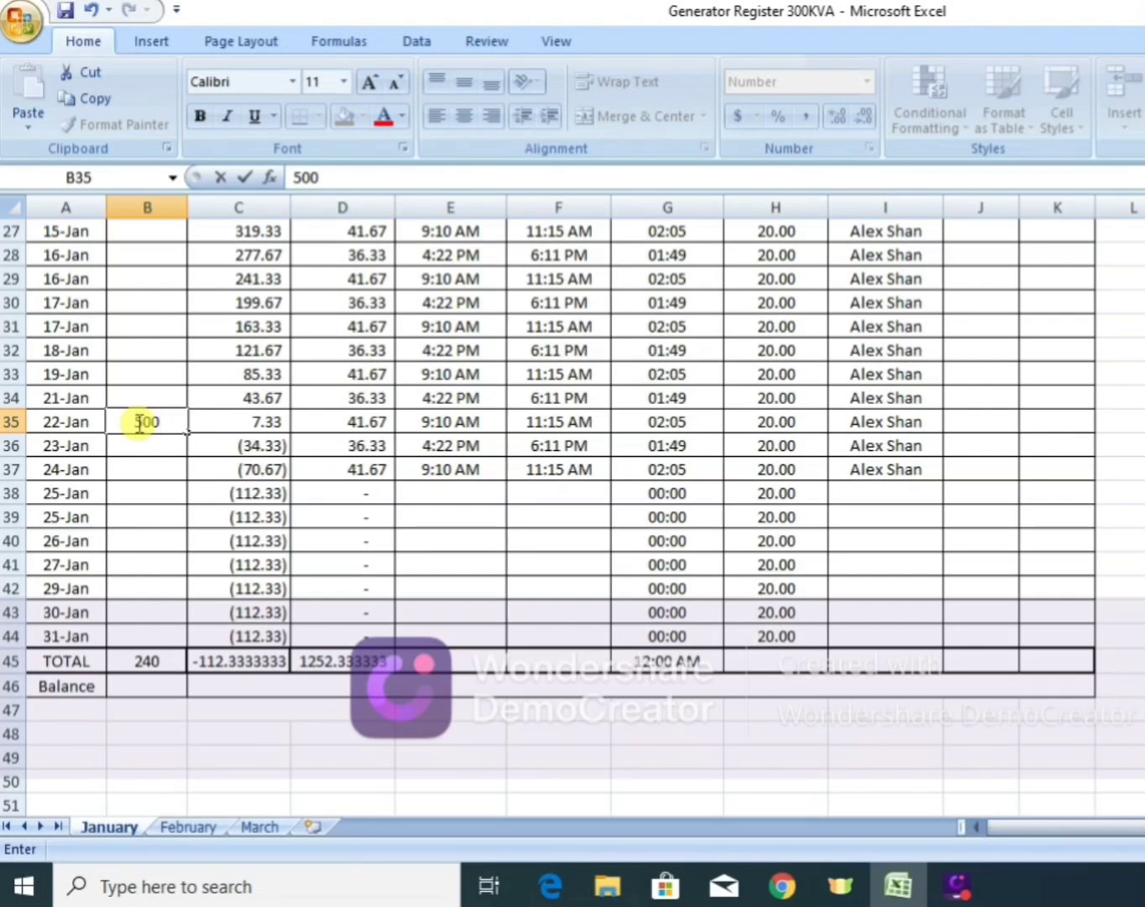
pyautogui.press('Return')
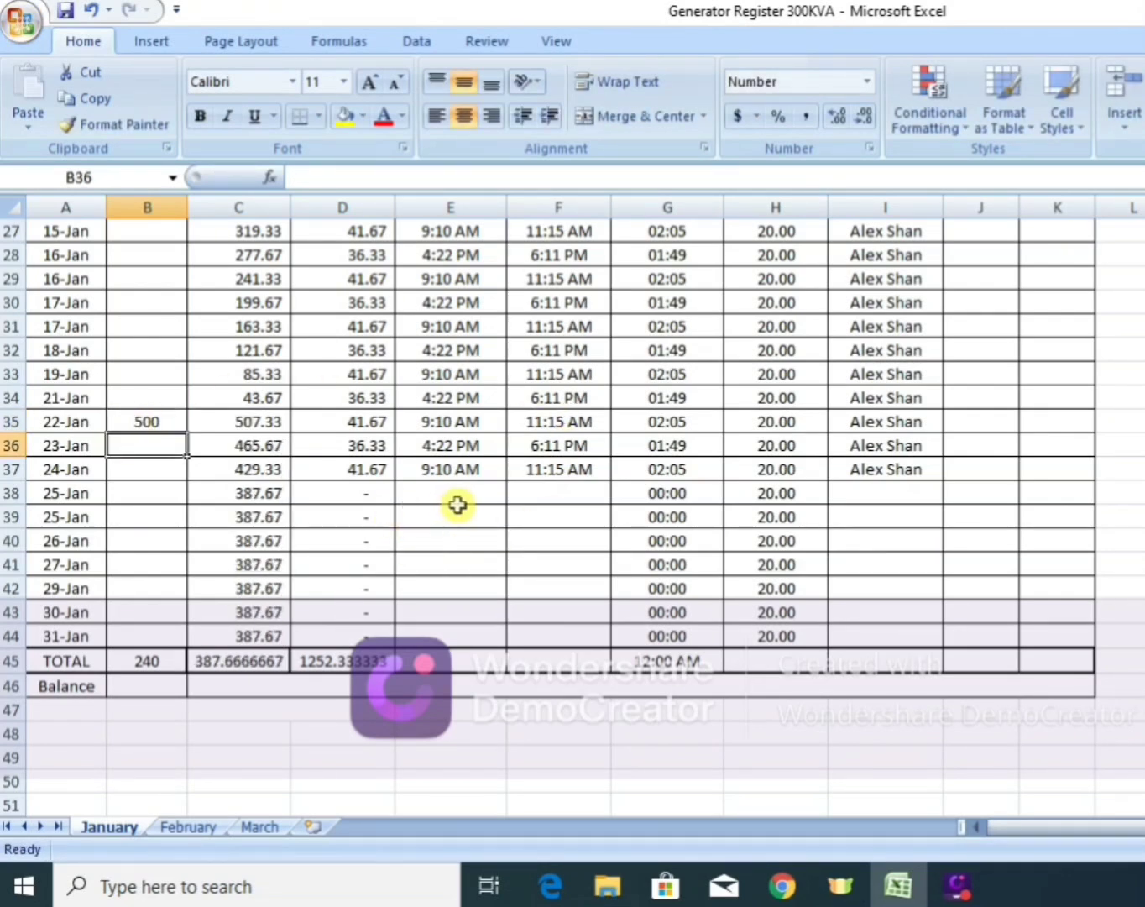
# Copy the start and off times of the 24-Jan row (E37:F37) down through the 31-Jan row (row 44).
pyautogui.click(451, 470)
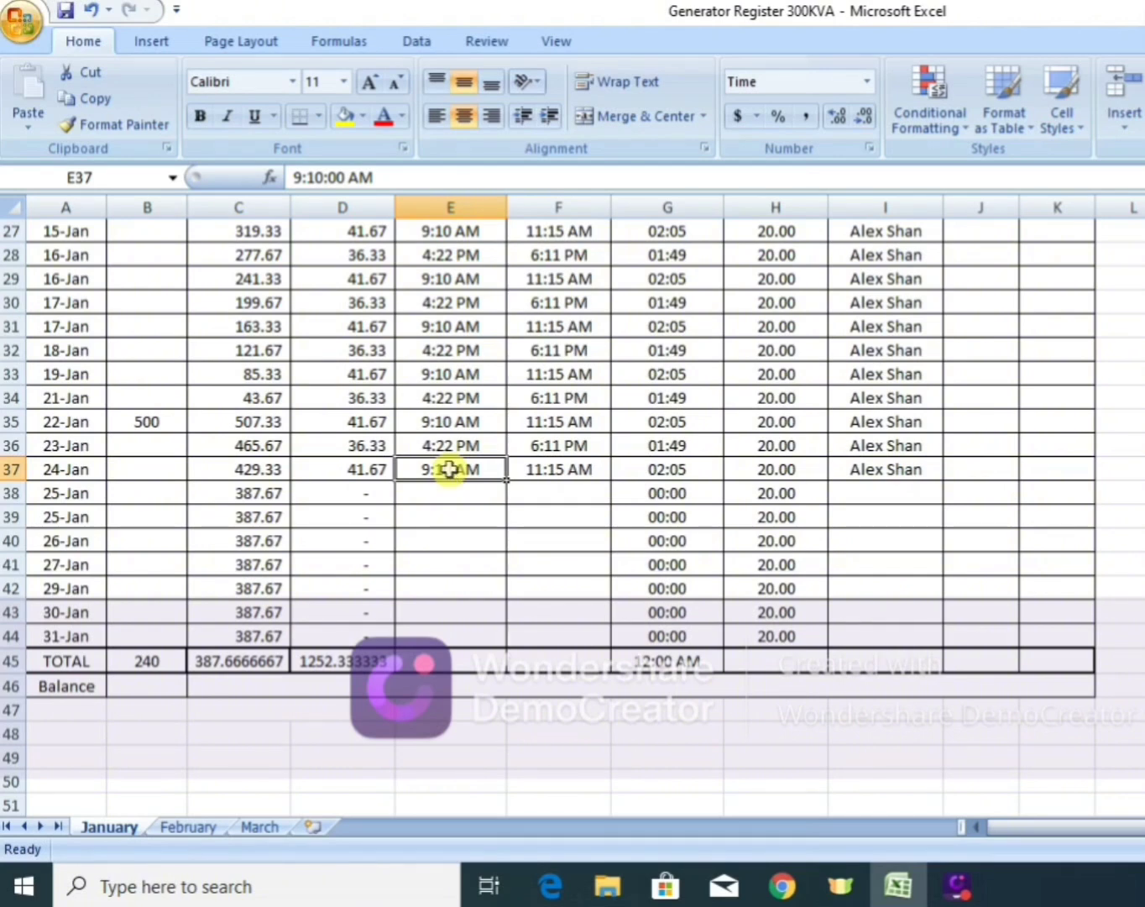
pyautogui.hotkey('shift', 'Right')
pyautogui.hotkey('ctrl', 'c')
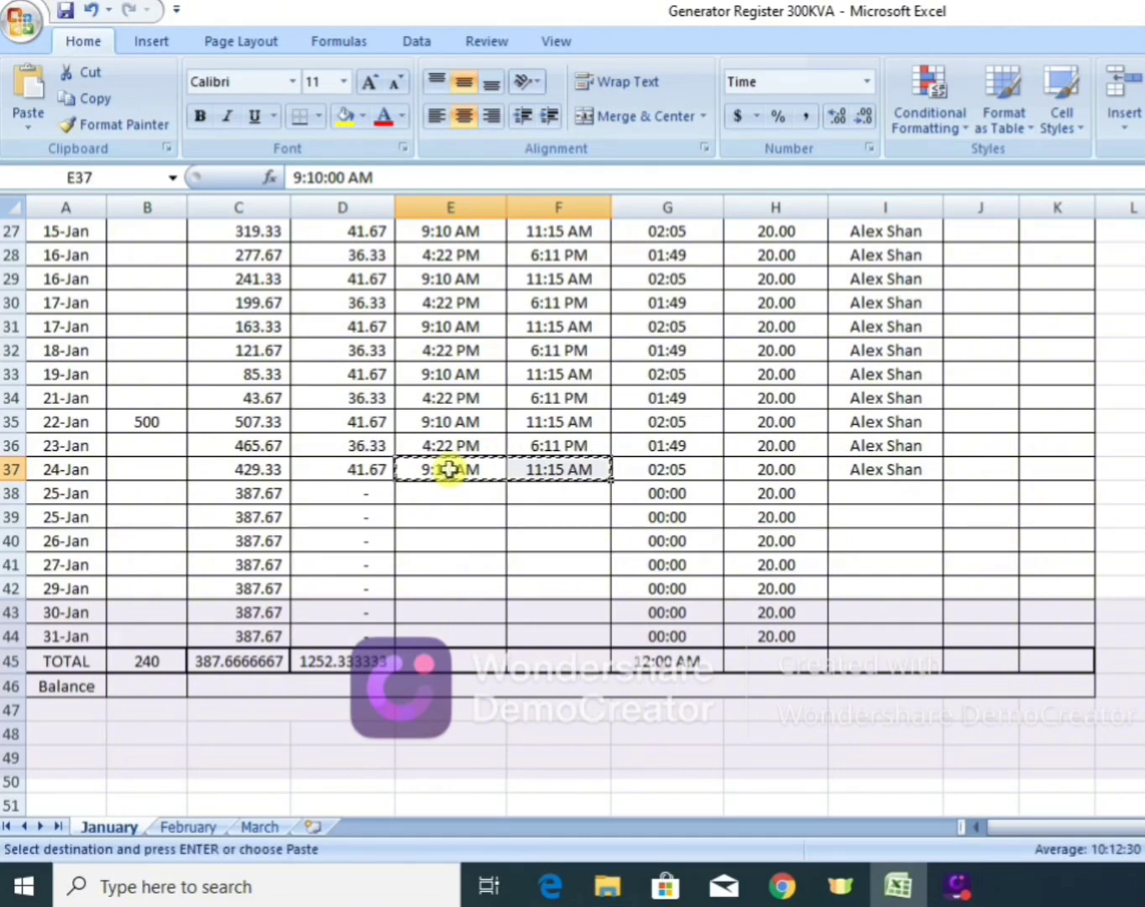
pyautogui.hotkey('shift', 'Down')
pyautogui.hotkey('shift', 'Down')
pyautogui.hotkey('shift', 'Down')
pyautogui.hotkey('shift', 'Down')
pyautogui.hotkey('shift', 'Down')
pyautogui.hotkey('shift', 'Down')
pyautogui.hotkey('shift', 'Down')
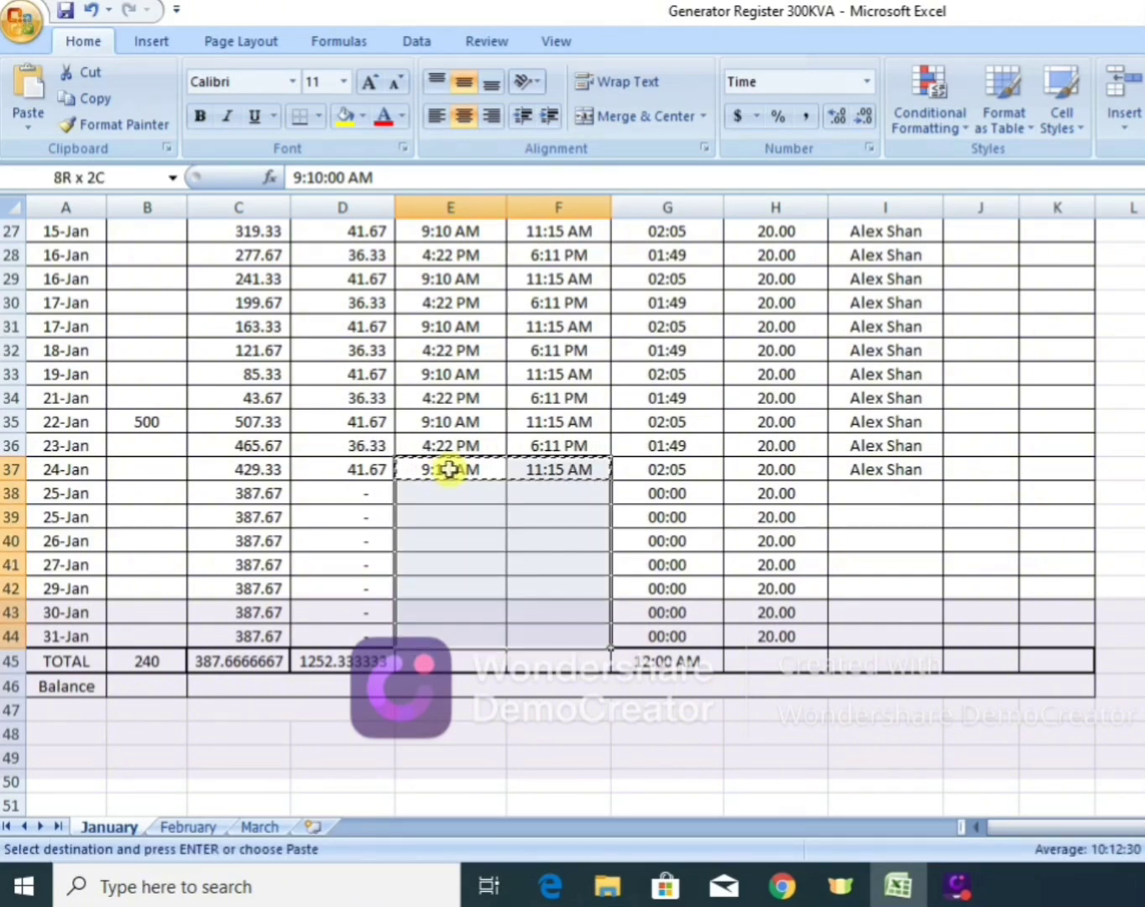
pyautogui.press('Return')
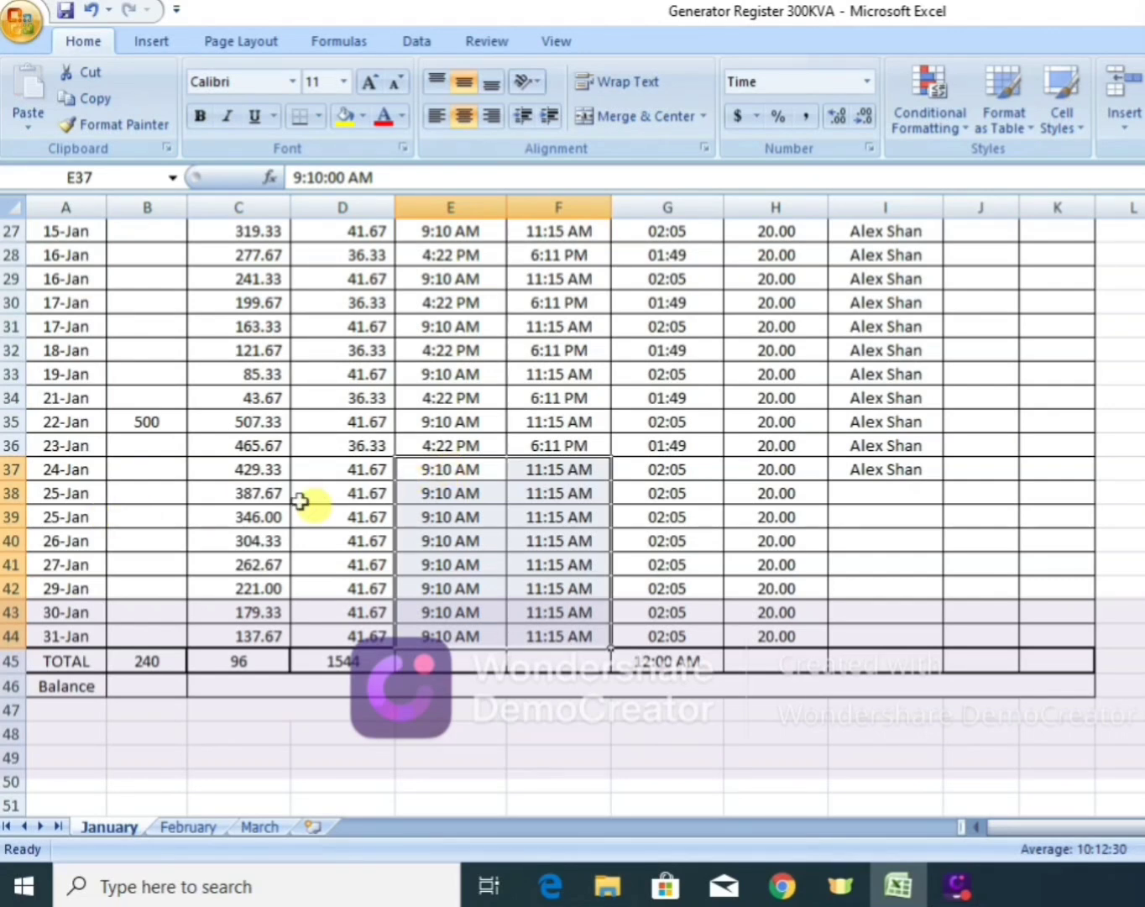
# Replace the Diesel In Tank total in B45 with a SUM formula over B7:B44.
pyautogui.click(146, 668)
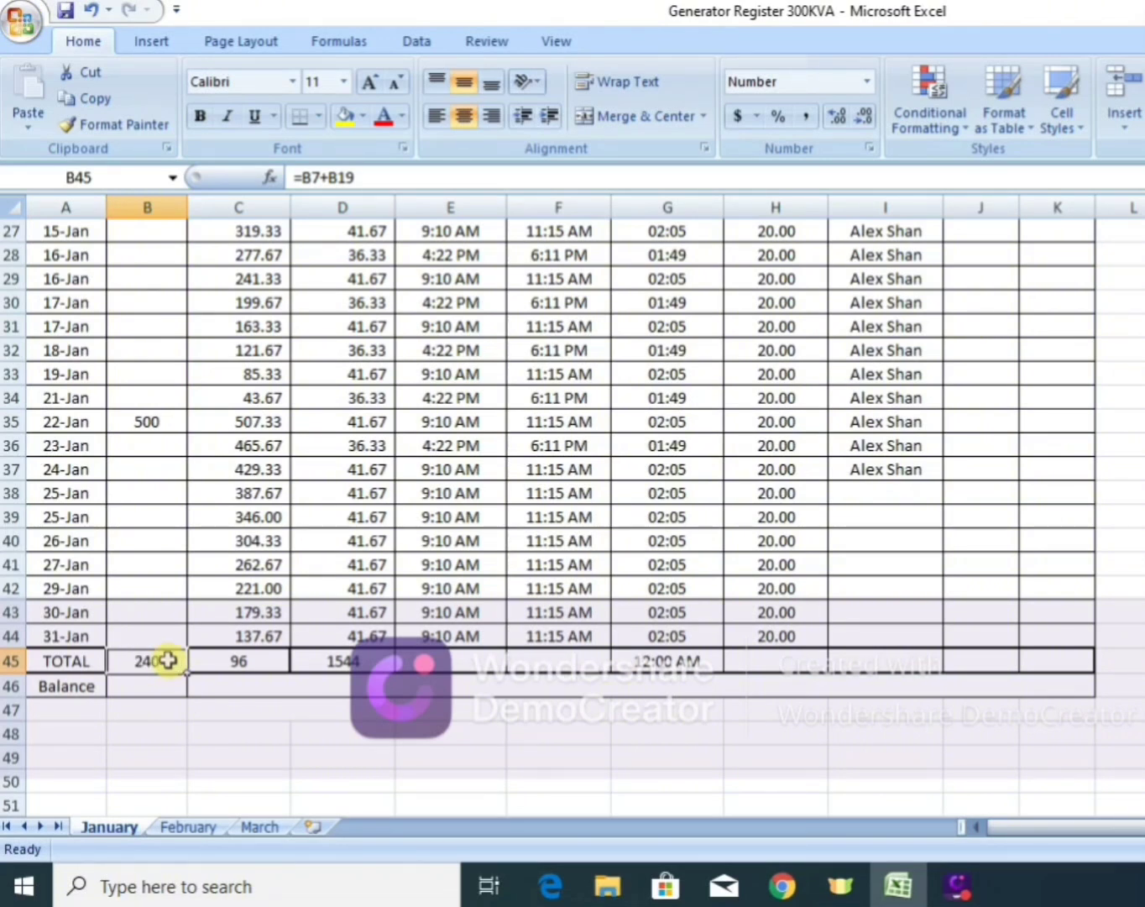
pyautogui.write('=')
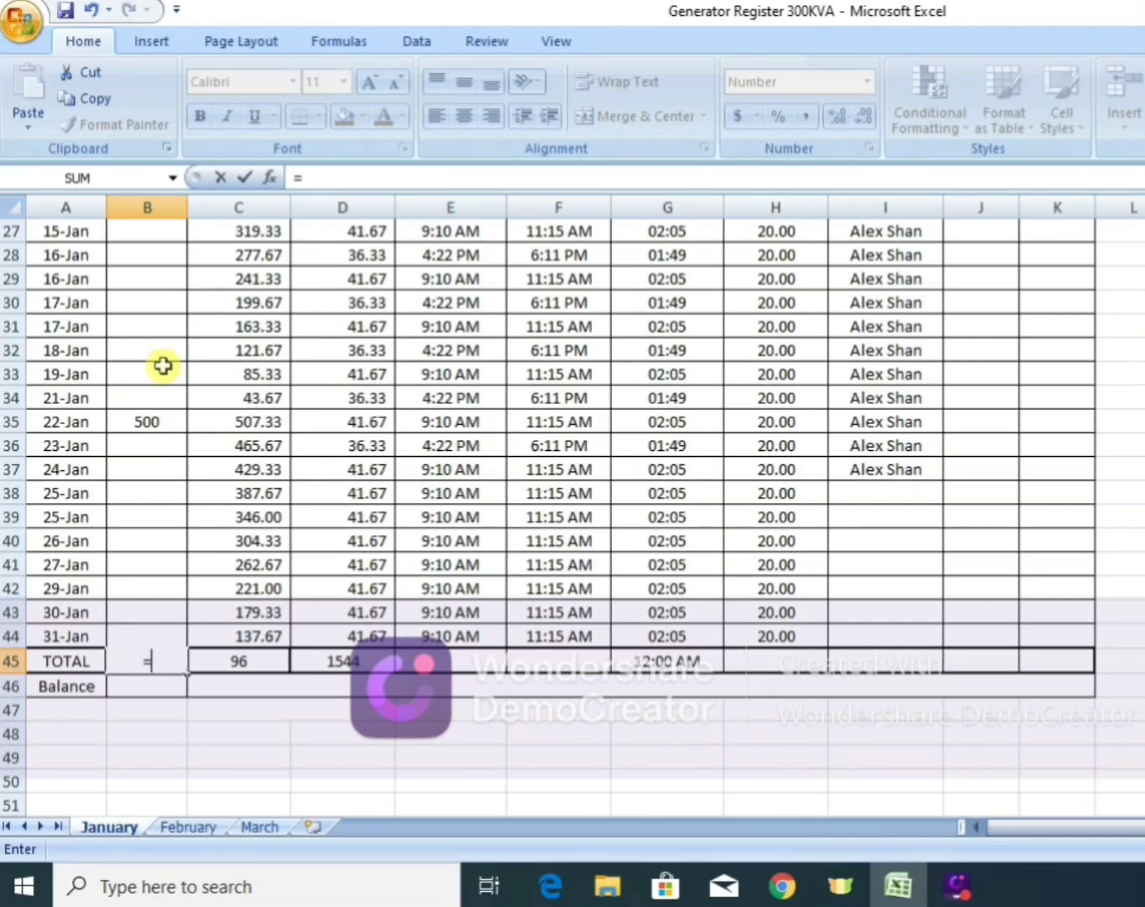
pyautogui.write('s')
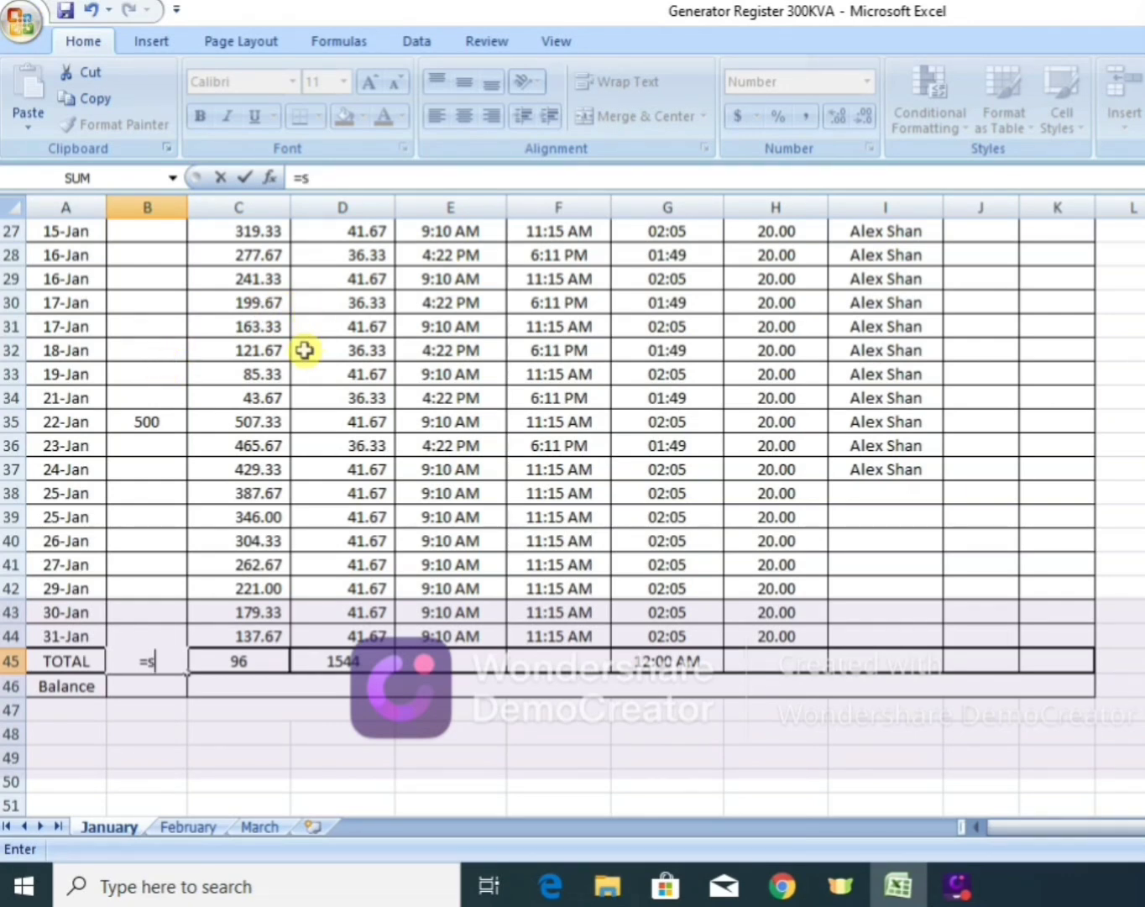
pyautogui.write('um')
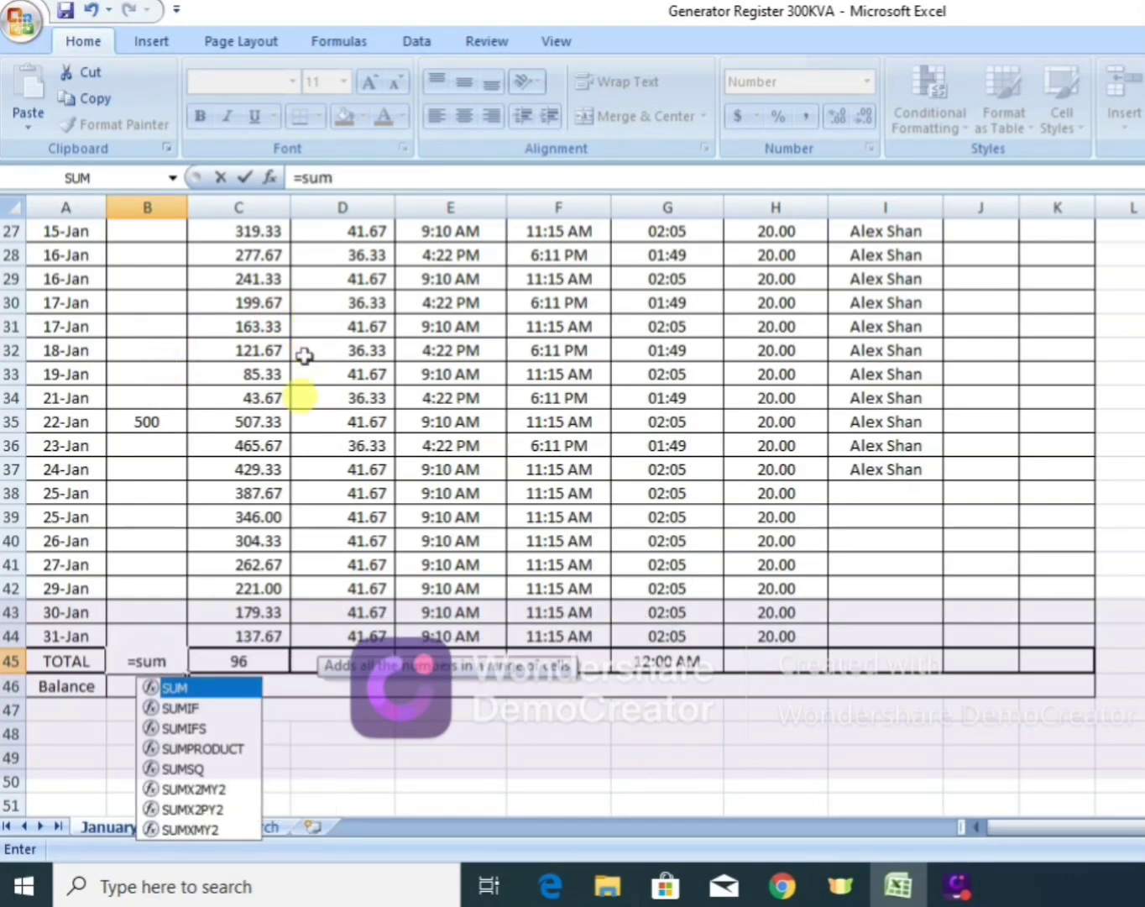
pyautogui.doubleClick(188, 690)
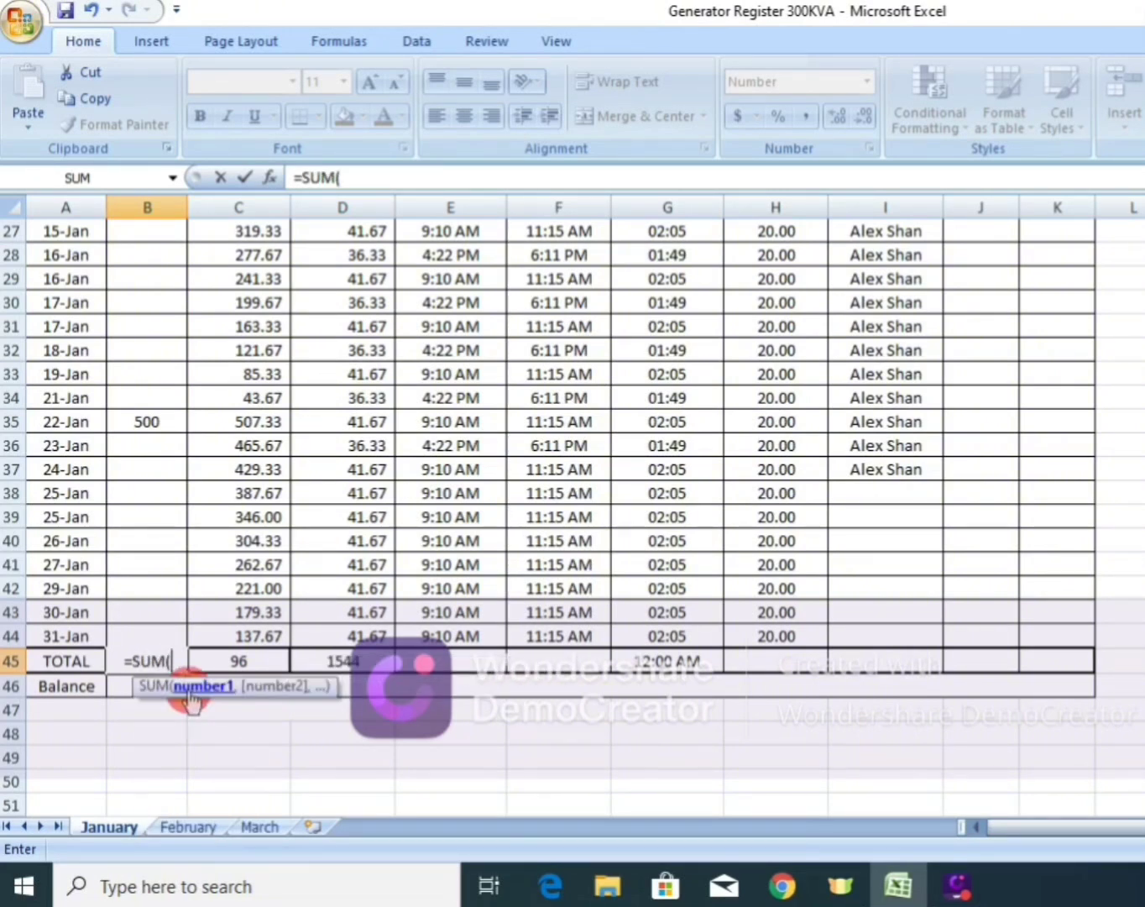
pyautogui.click(145, 633)
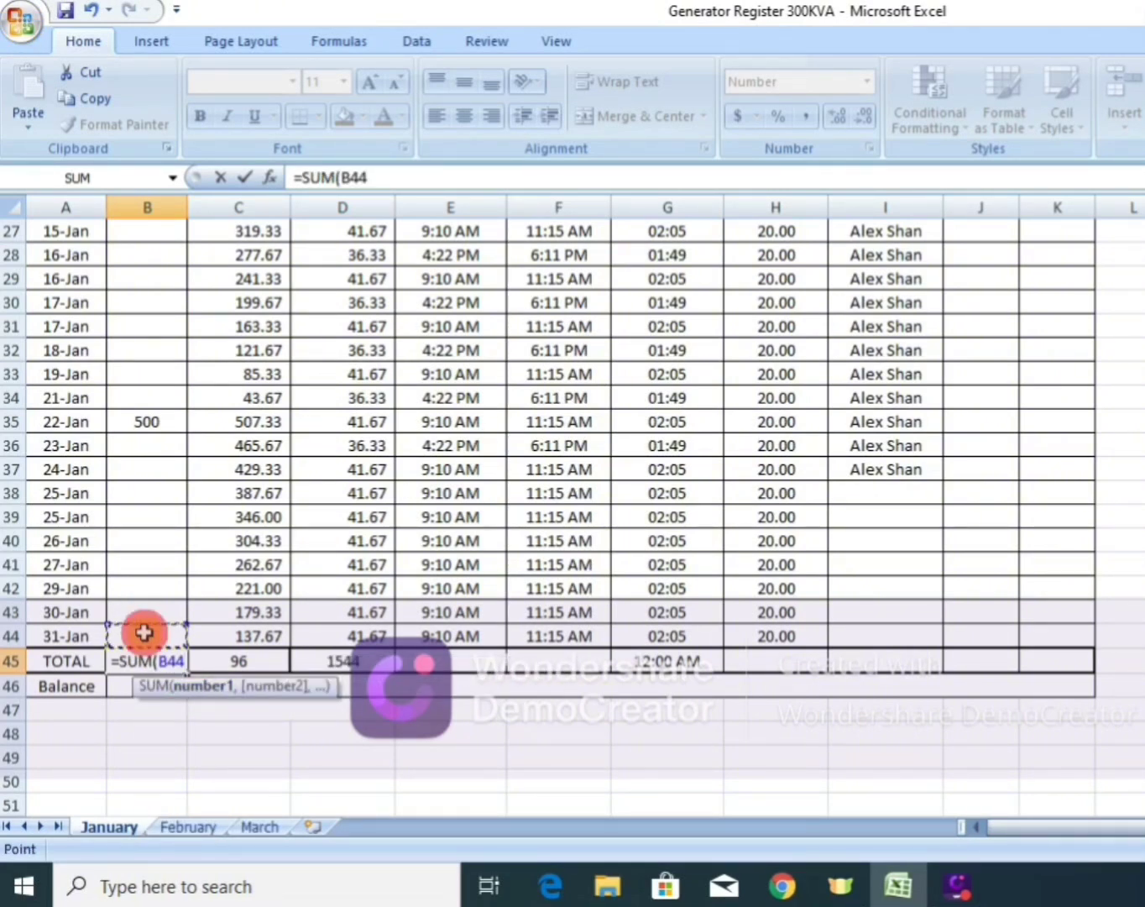
pyautogui.hotkey('shift', 'Up')
pyautogui.hotkey('shift', 'Up')
pyautogui.hotkey('shift', 'Up')
pyautogui.hotkey('shift', 'Up')
pyautogui.hotkey('shift', 'Up')
pyautogui.hotkey('shift', 'Up')
pyautogui.hotkey('shift', 'Up')
pyautogui.hotkey('shift', 'Up')
pyautogui.hotkey('shift', 'Up')
pyautogui.hotkey('shift', 'Up')
pyautogui.hotkey('shift', 'Up')
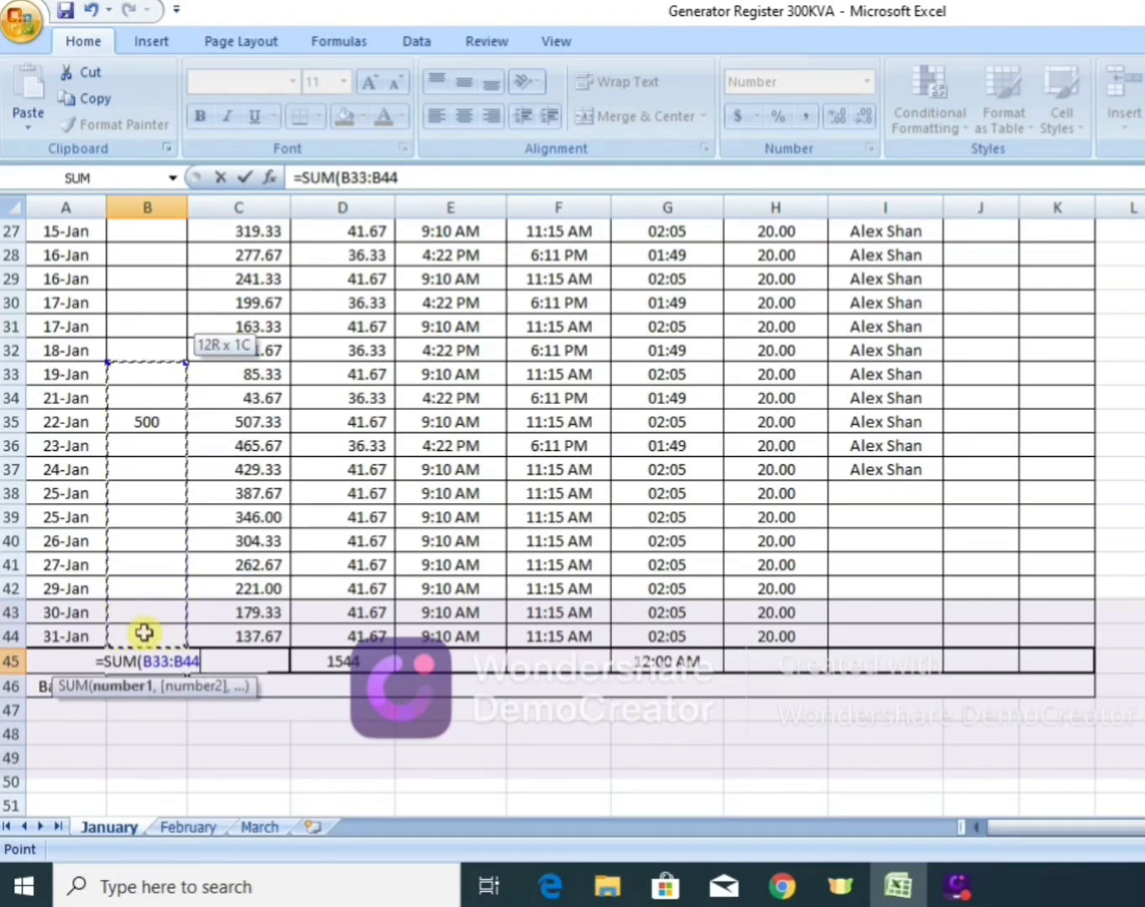
pyautogui.hotkey('shift', 'Up')
pyautogui.hotkey('shift', 'Up')
pyautogui.hotkey('shift', 'Up')
pyautogui.hotkey('shift', 'Up')
pyautogui.hotkey('shift', 'Up')
pyautogui.hotkey('shift', 'Up')
pyautogui.hotkey('shift', 'Up')
pyautogui.hotkey('shift', 'Up')
pyautogui.hotkey('shift', 'Up')
pyautogui.hotkey('shift', 'Up')
pyautogui.hotkey('shift', 'Up')
pyautogui.hotkey('shift', 'Up')
pyautogui.hotkey('shift', 'Up')
pyautogui.hotkey('shift', 'Up')
pyautogui.hotkey('shift', 'Up')
pyautogui.hotkey('shift', 'Up')
pyautogui.hotkey('shift', 'Up')
pyautogui.hotkey('shift', 'Up')
pyautogui.hotkey('shift', 'Up')
pyautogui.hotkey('shift', 'Up')
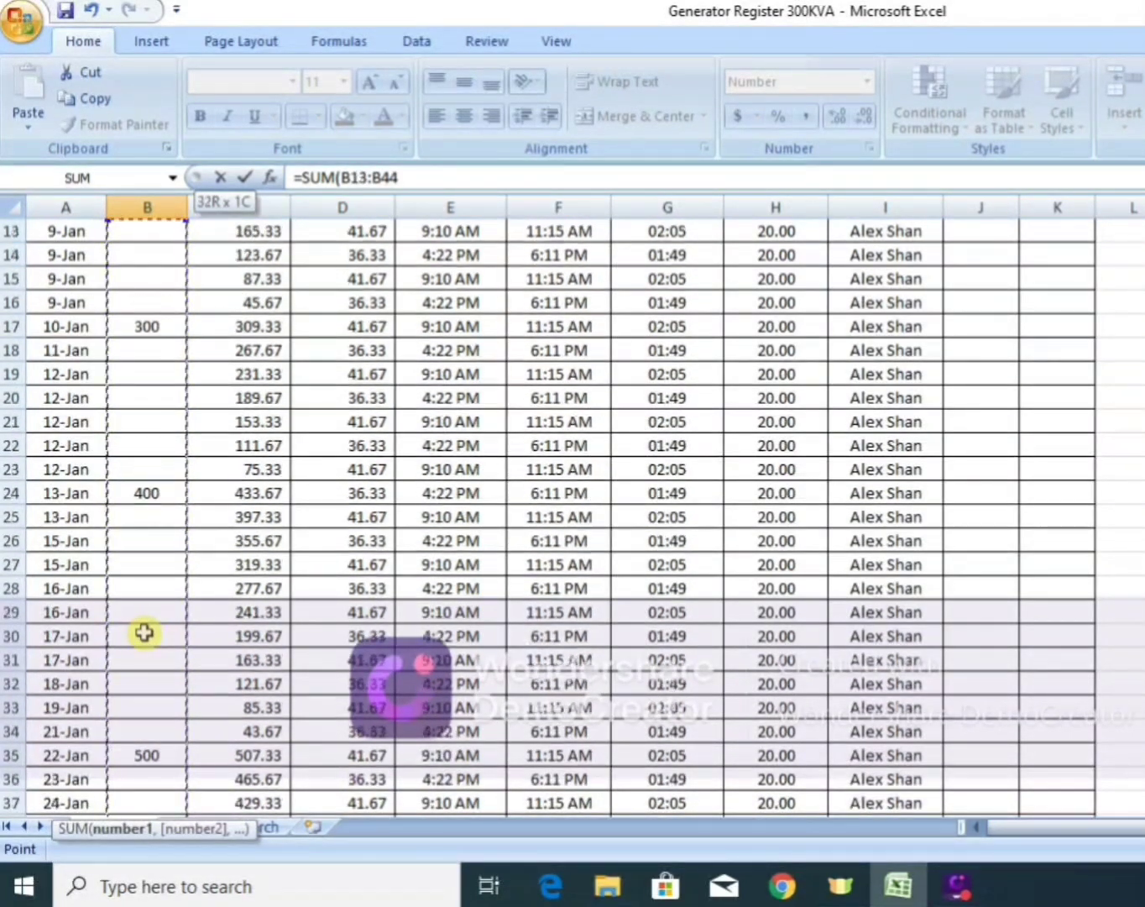
pyautogui.hotkey('shift', 'Up')
pyautogui.hotkey('shift', 'Up')
pyautogui.hotkey('shift', 'Up')
pyautogui.hotkey('shift', 'Up')
pyautogui.hotkey('shift', 'Up')
pyautogui.hotkey('shift', 'Up')
pyautogui.hotkey('shift', 'Up')
pyautogui.hotkey('shift', 'Up')
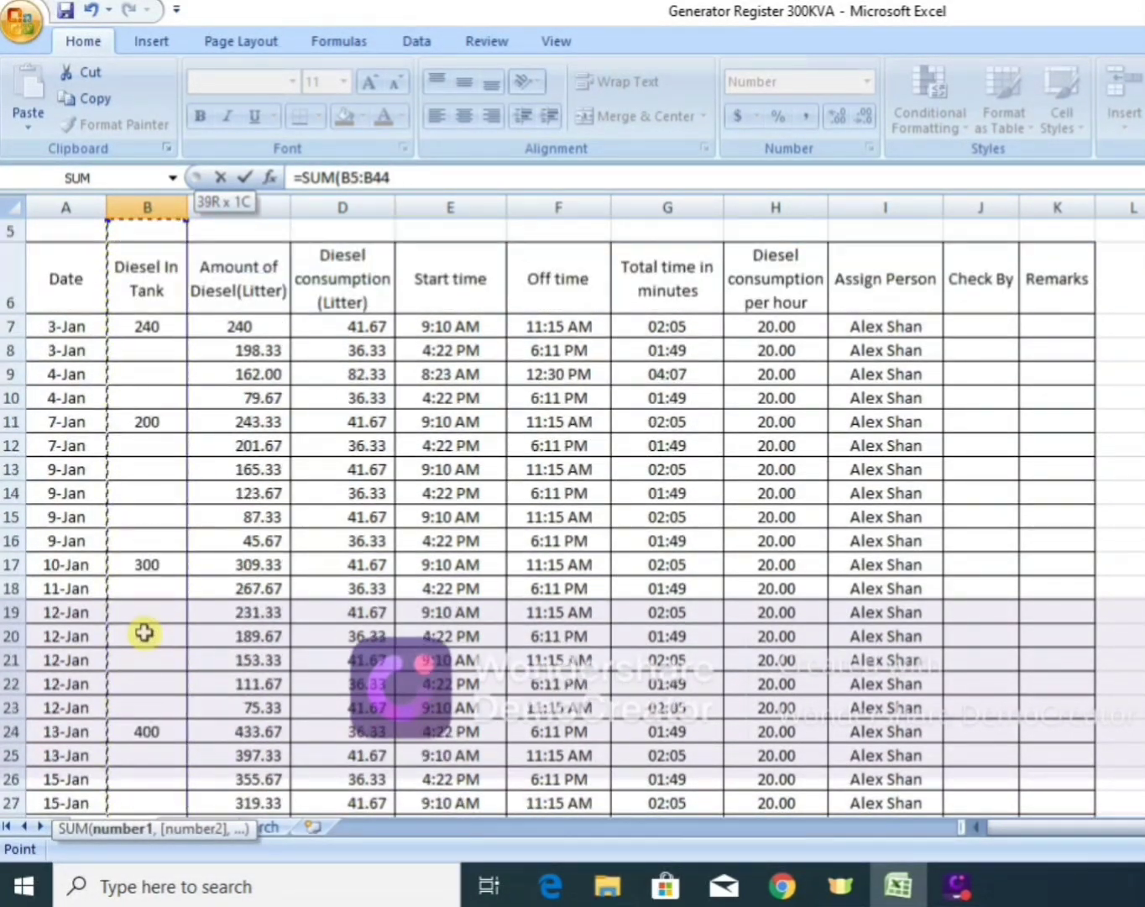
pyautogui.hotkey('shift', 'Down')
pyautogui.hotkey('shift', 'Down')
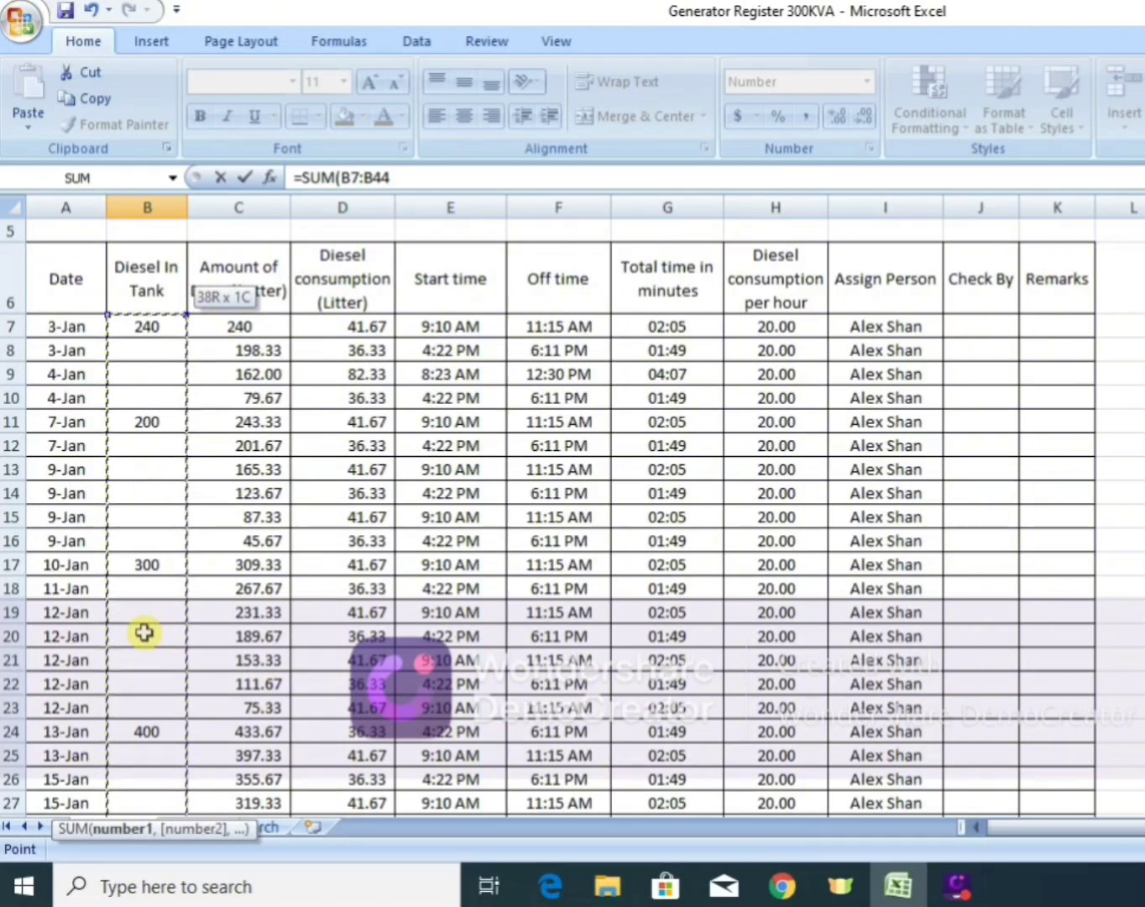
pyautogui.press('Return')
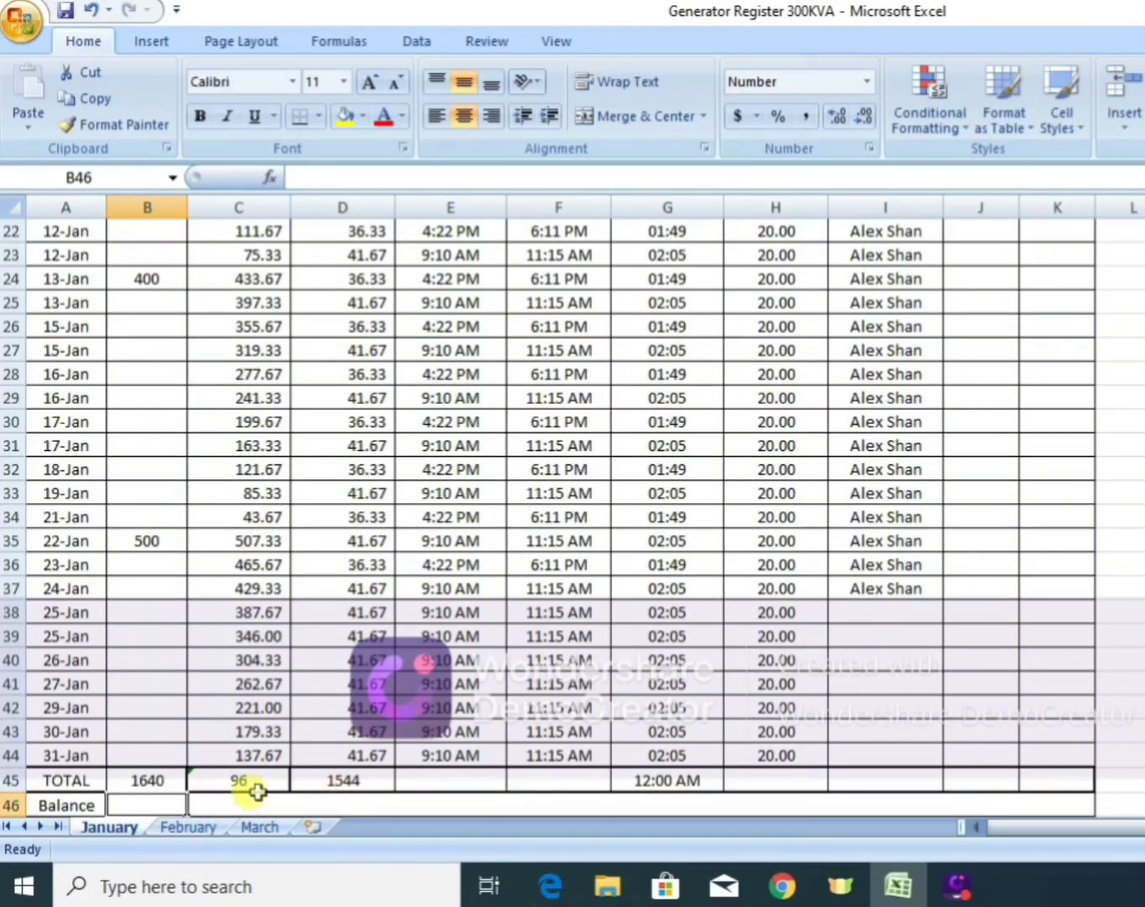
# Check the TOTAL row formulas for diesel in tank, diesel amount and diesel consumption (B45, C45 and D45).
pyautogui.click(170, 782)
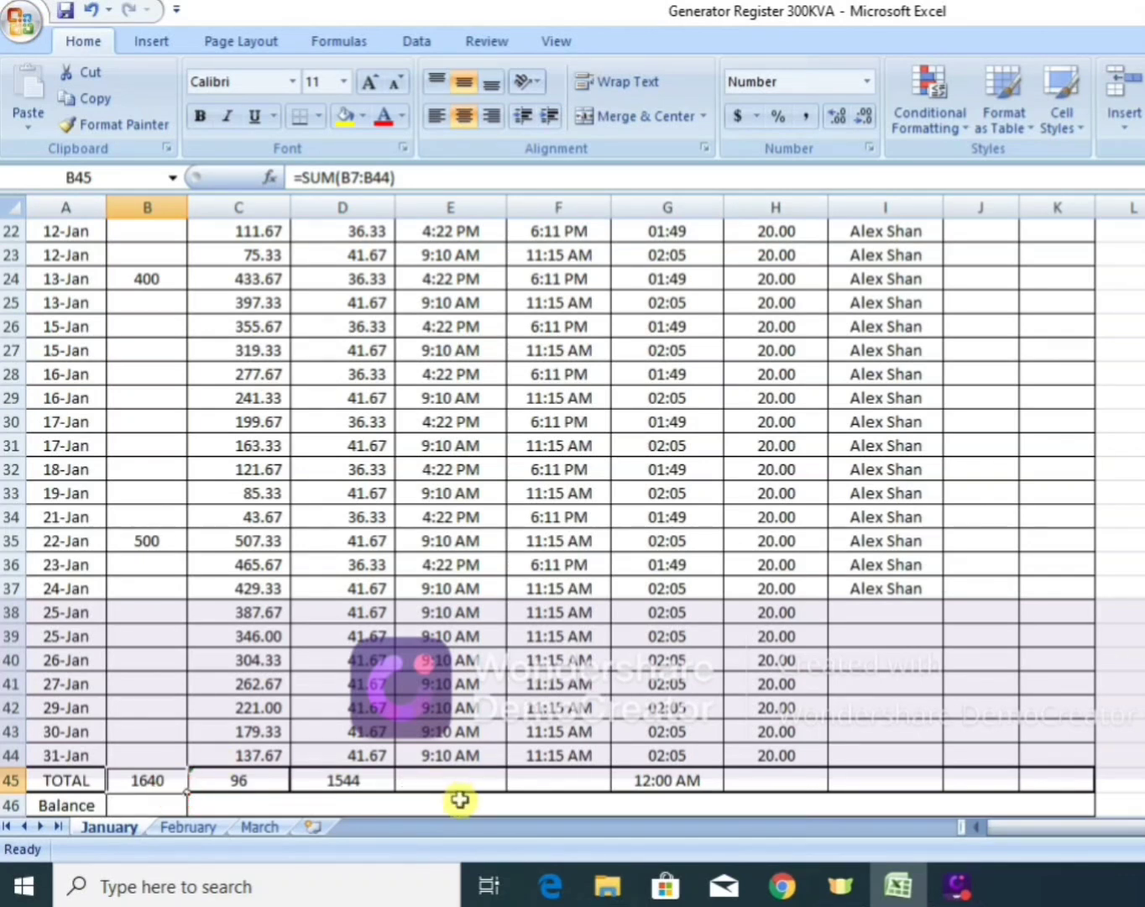
pyautogui.click(367, 773)
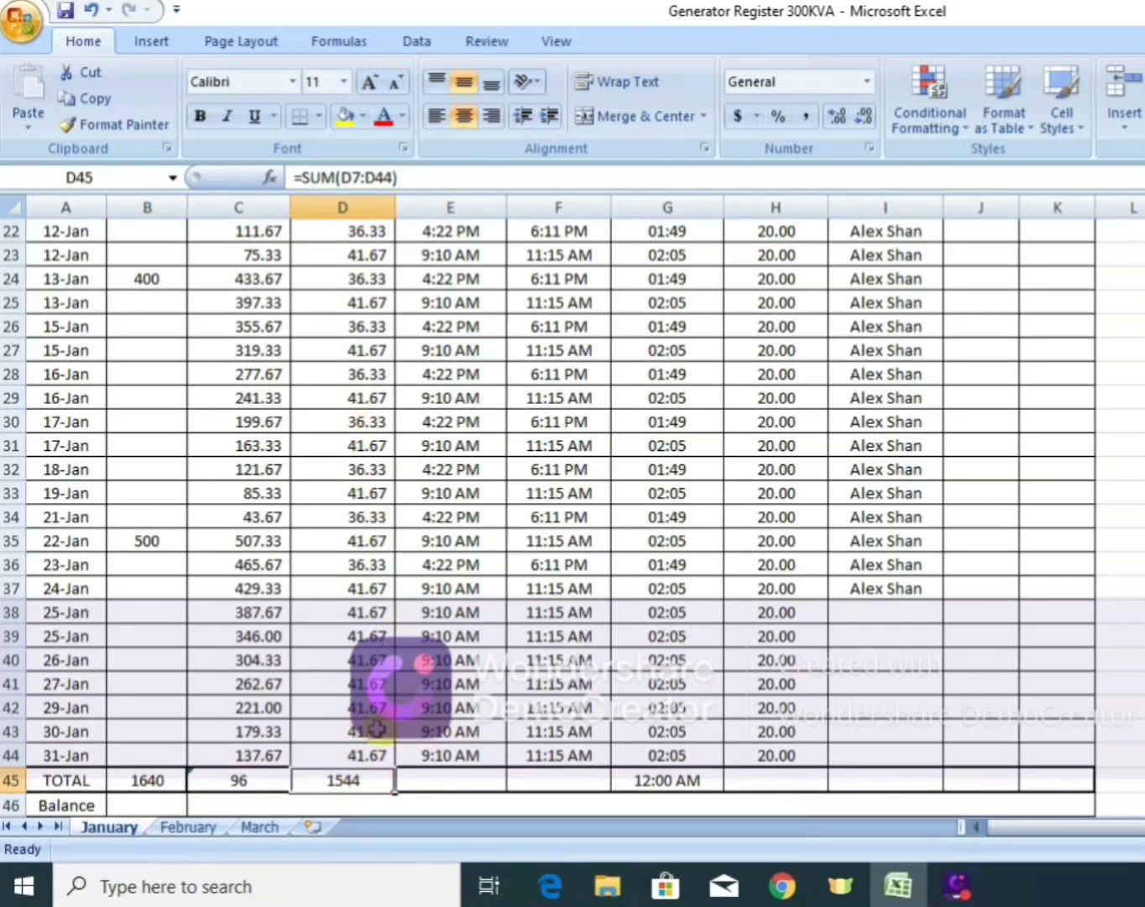
pyautogui.click(241, 784)
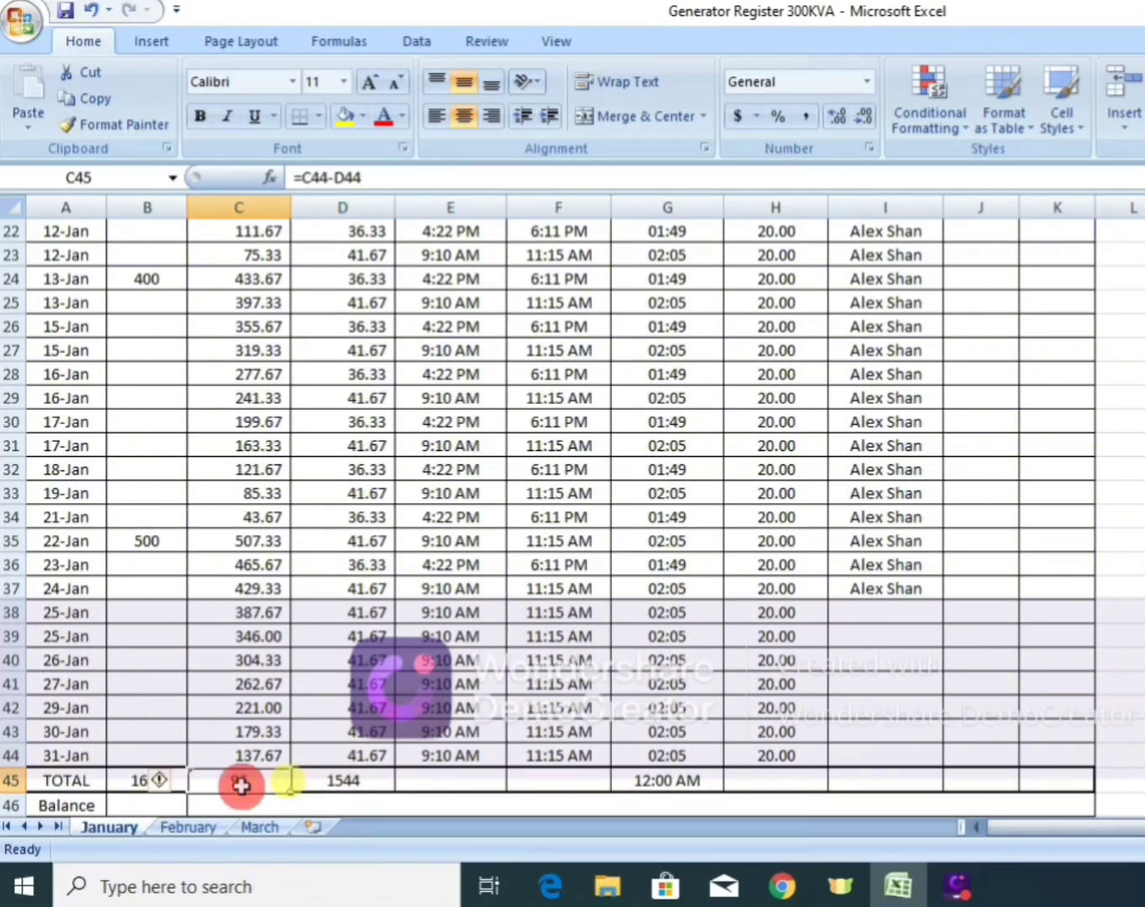
pyautogui.click(339, 784)
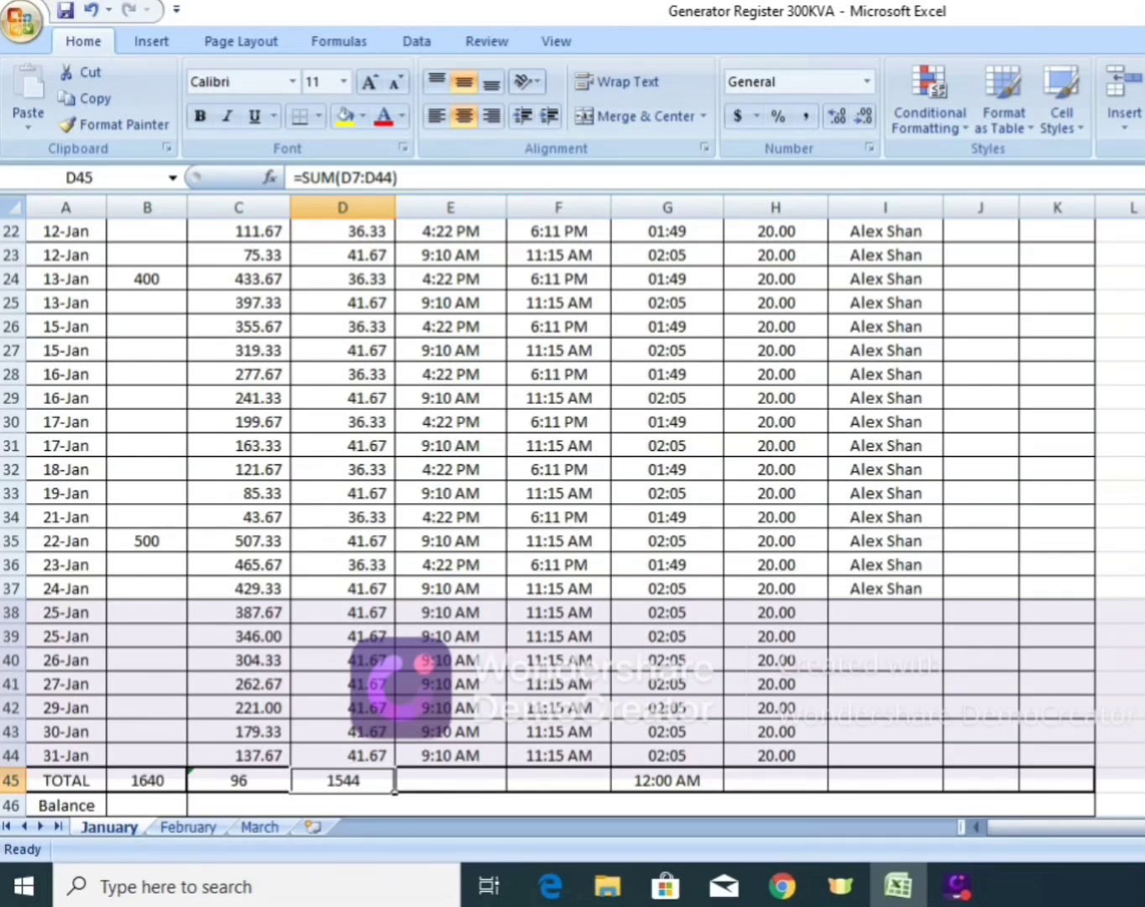
# Enter the check formula =C45+D45 in C47 below the Balance row and compare it with the Diesel In Tank total in B45.
pyautogui.scroll(-1, 546, 504)
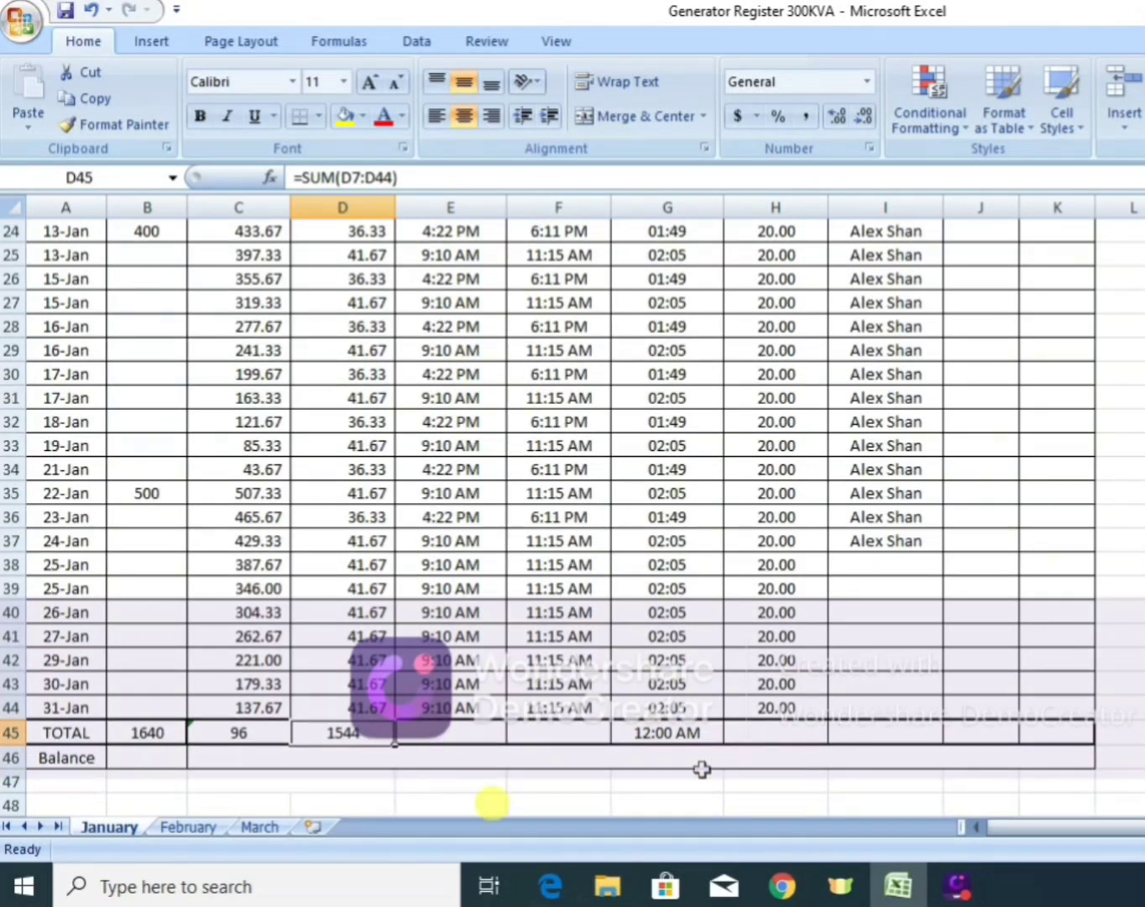
pyautogui.click(335, 762)
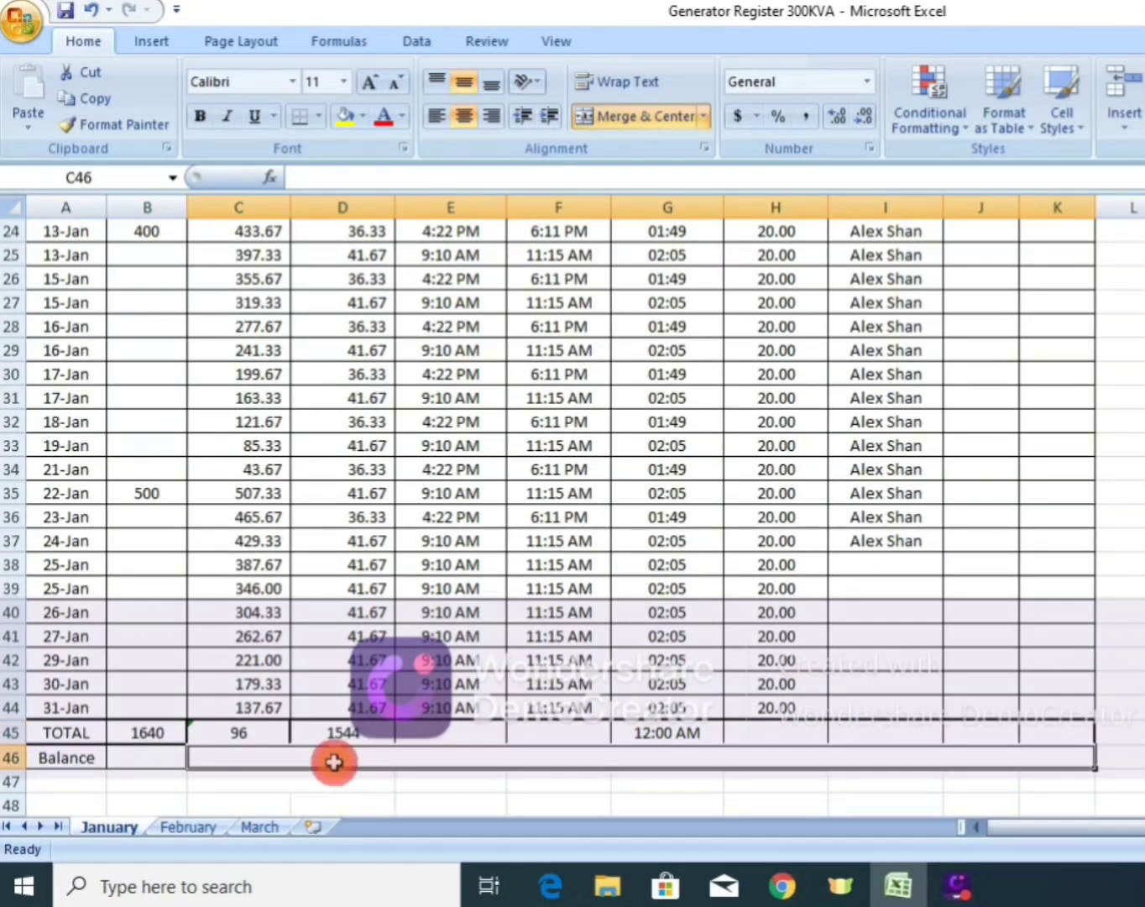
pyautogui.click(245, 785)
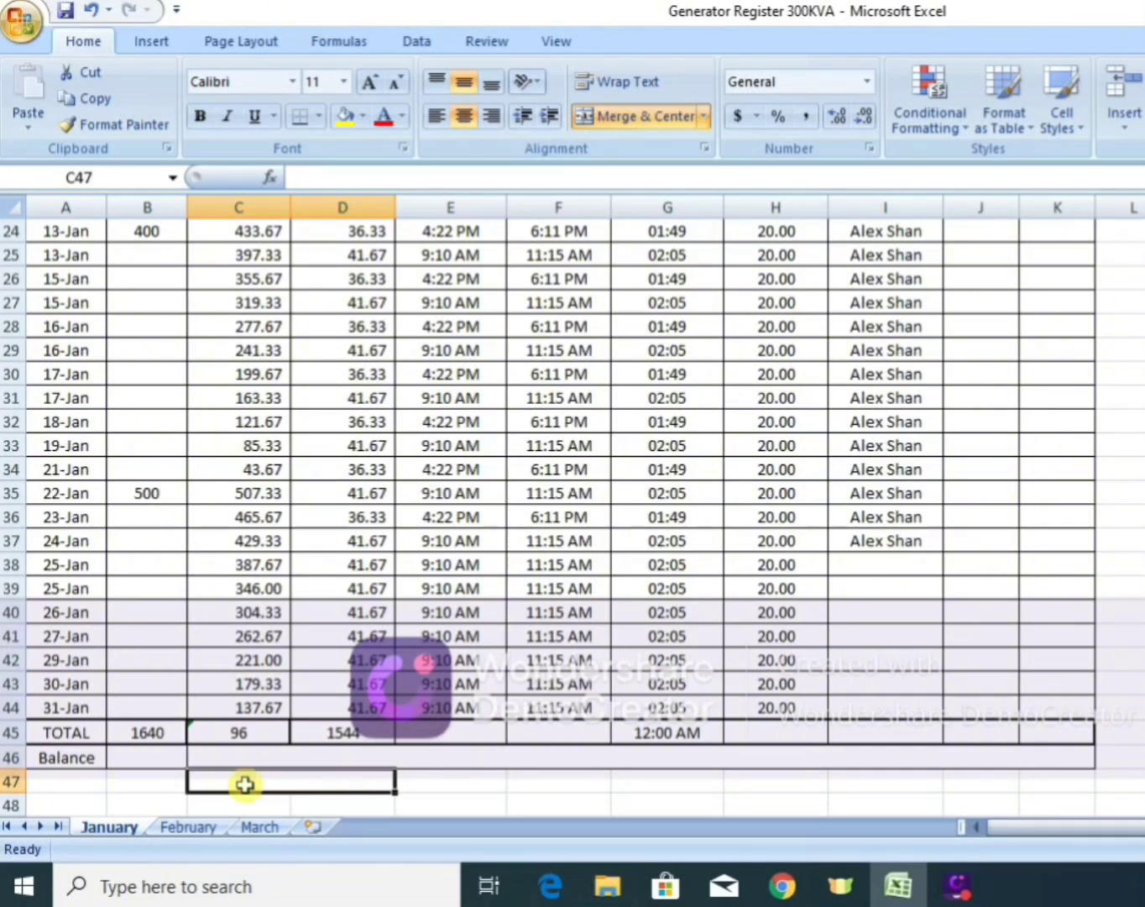
pyautogui.write('=')
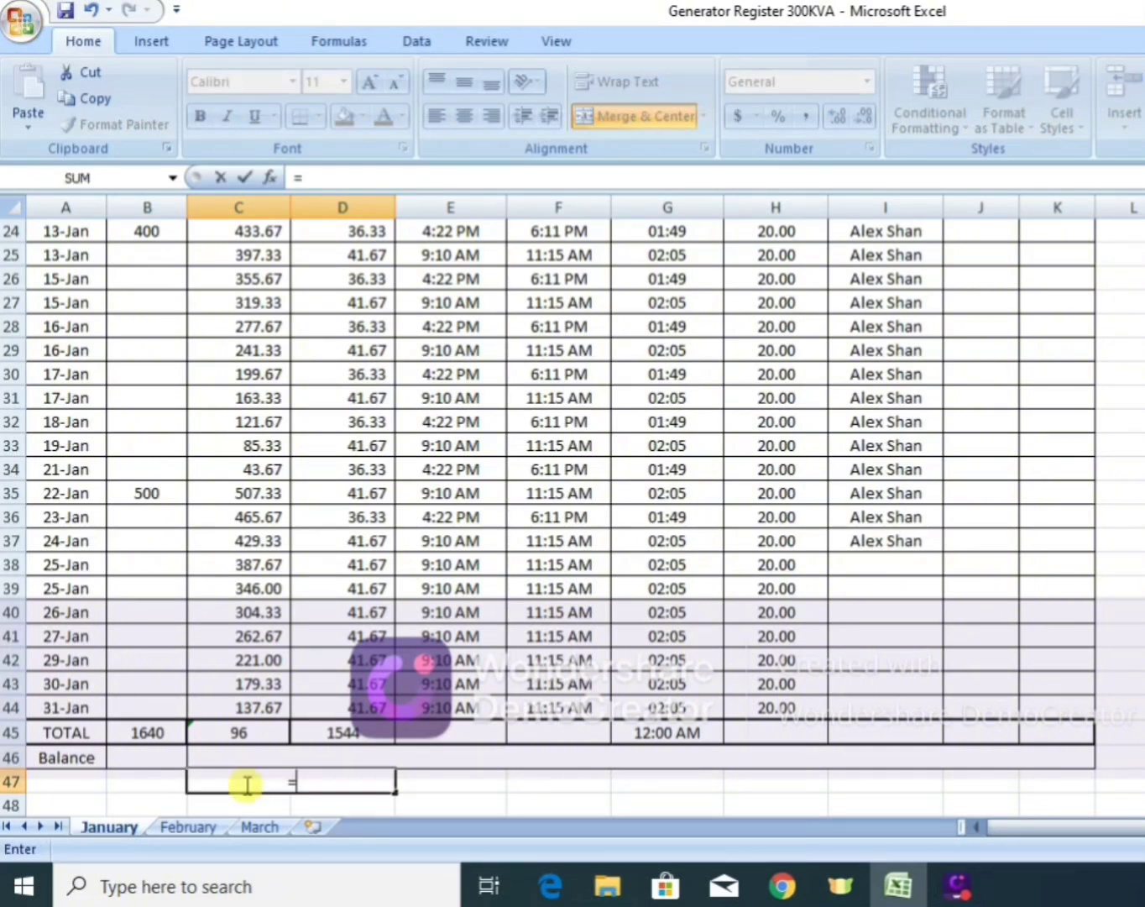
pyautogui.click(238, 729)
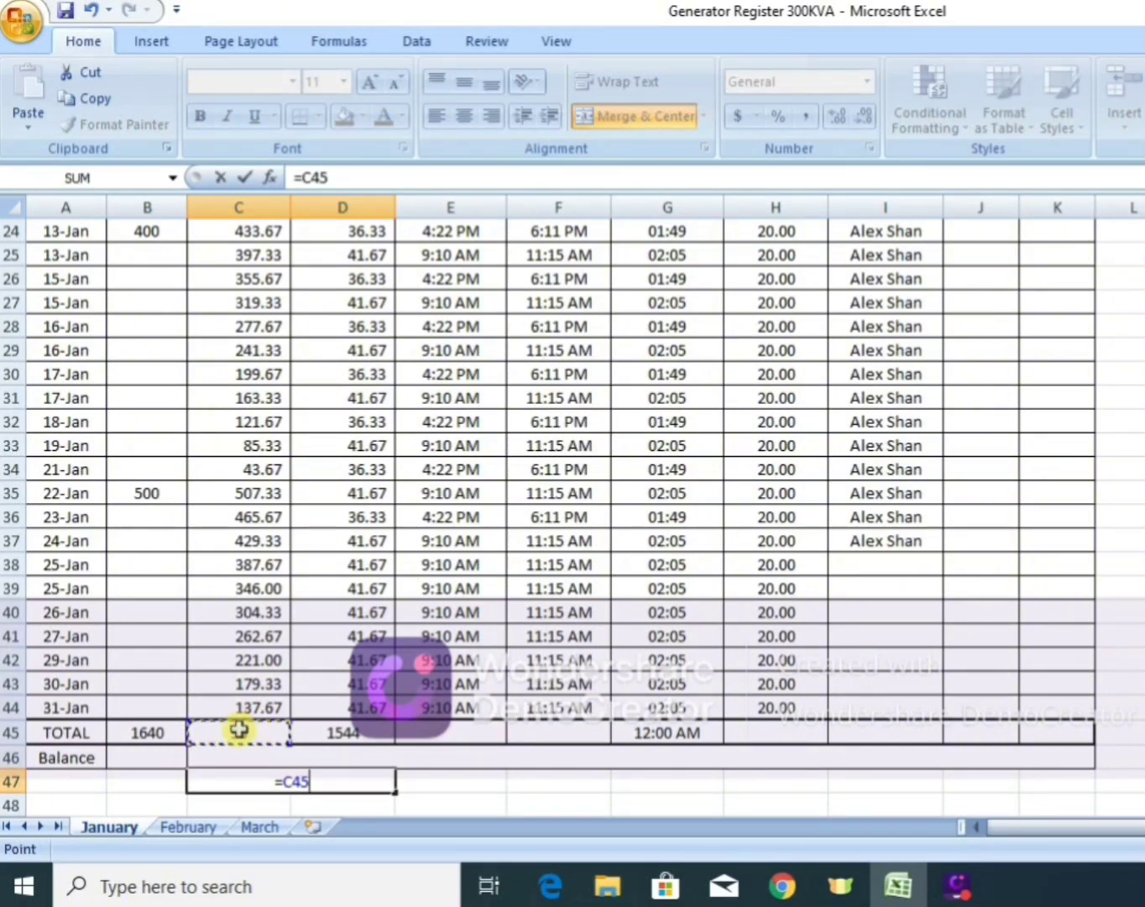
pyautogui.write('+')
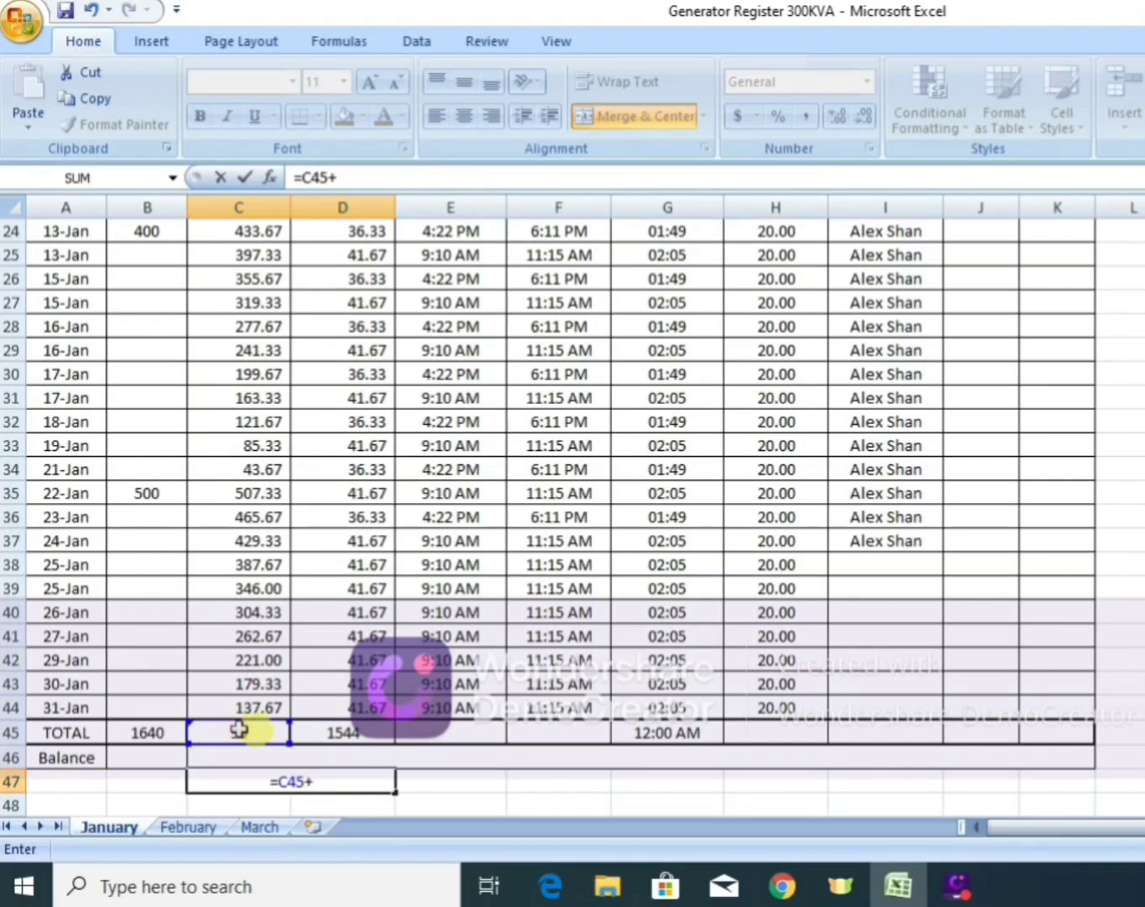
pyautogui.click(347, 733)
pyautogui.press('Return')
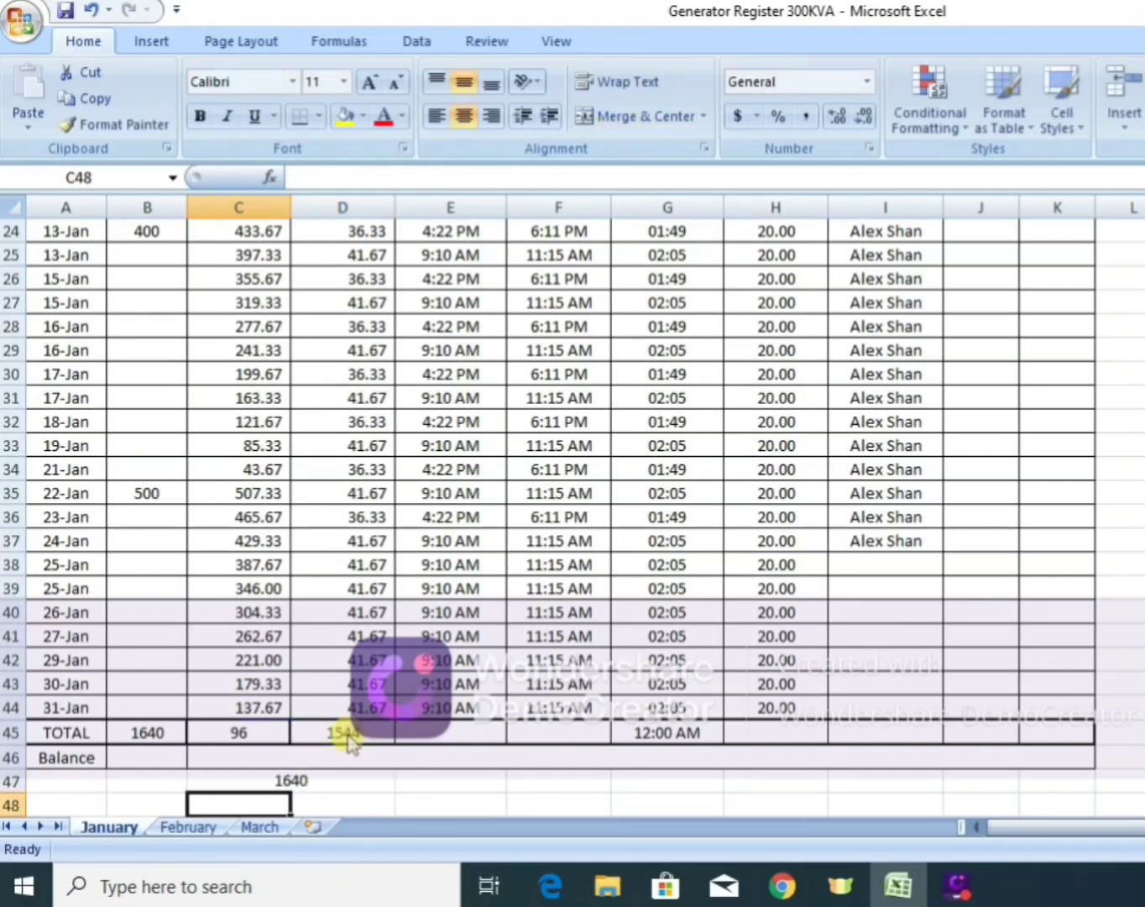
pyautogui.click(268, 782)
pyautogui.click(138, 729)
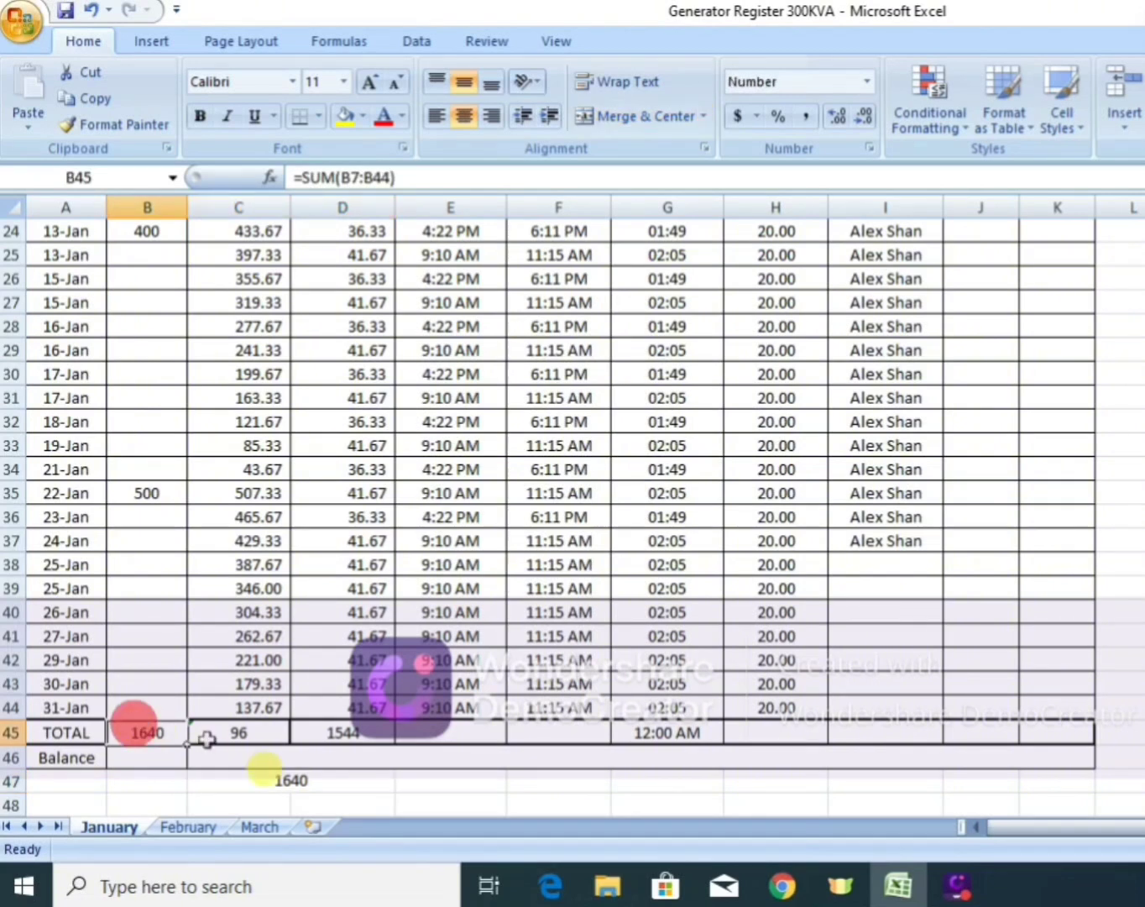
pyautogui.click(333, 790)
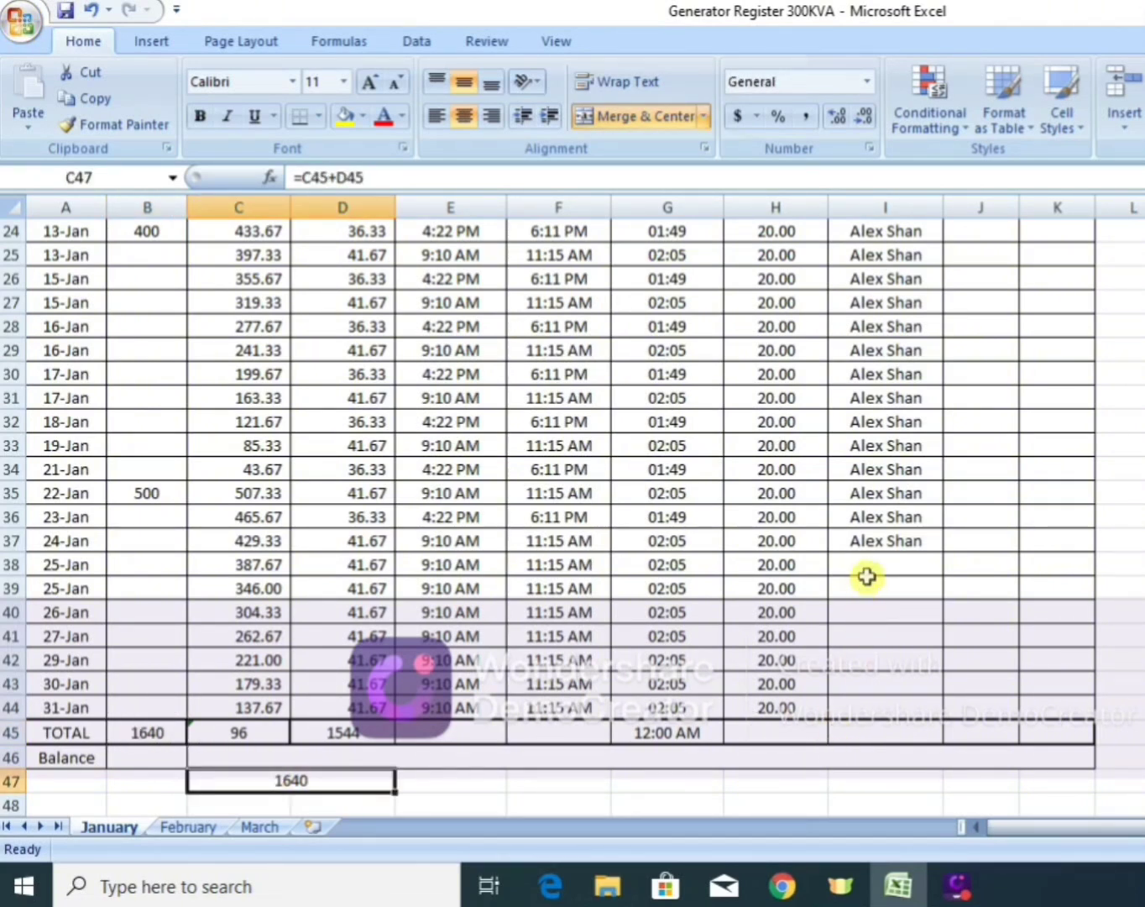
# Copy the assigned person's name from the 24-Jan row (I37) down through the 31-Jan row (I44).
pyautogui.click(875, 544)
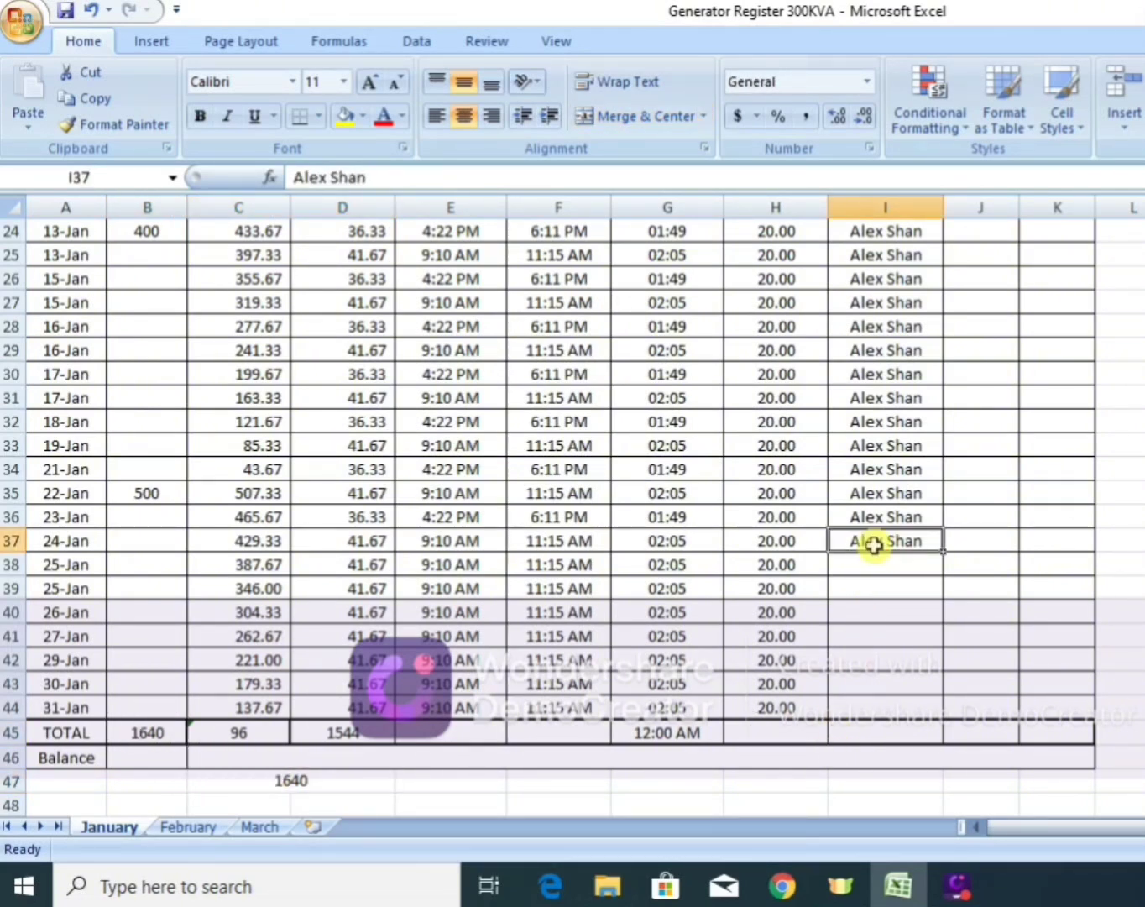
pyautogui.hotkey('ctrl', 'c')
pyautogui.hotkey('shift', 'Down')
pyautogui.hotkey('shift', 'Down')
pyautogui.hotkey('shift', 'Down')
pyautogui.hotkey('shift', 'Down')
pyautogui.hotkey('shift', 'Down')
pyautogui.hotkey('shift', 'Down')
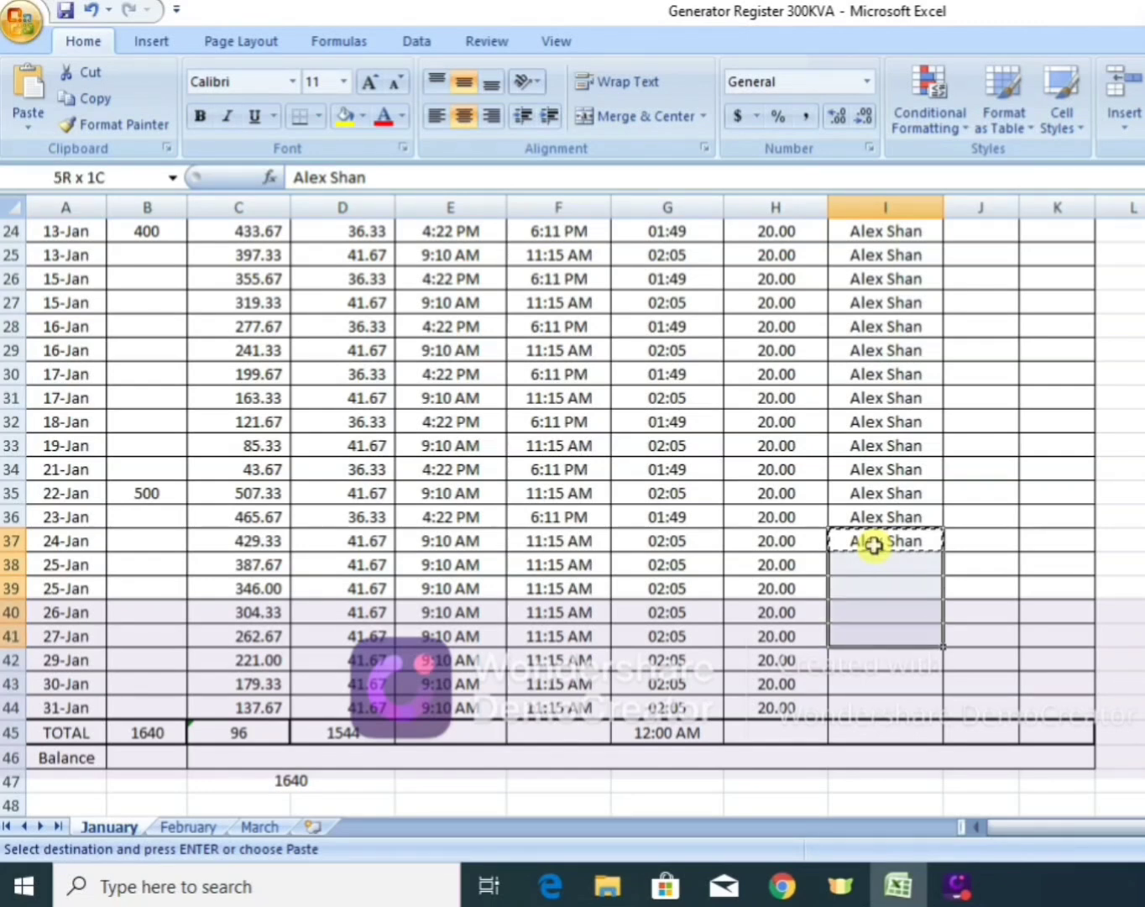
pyautogui.hotkey('shift', 'Down')
pyautogui.press('Return')
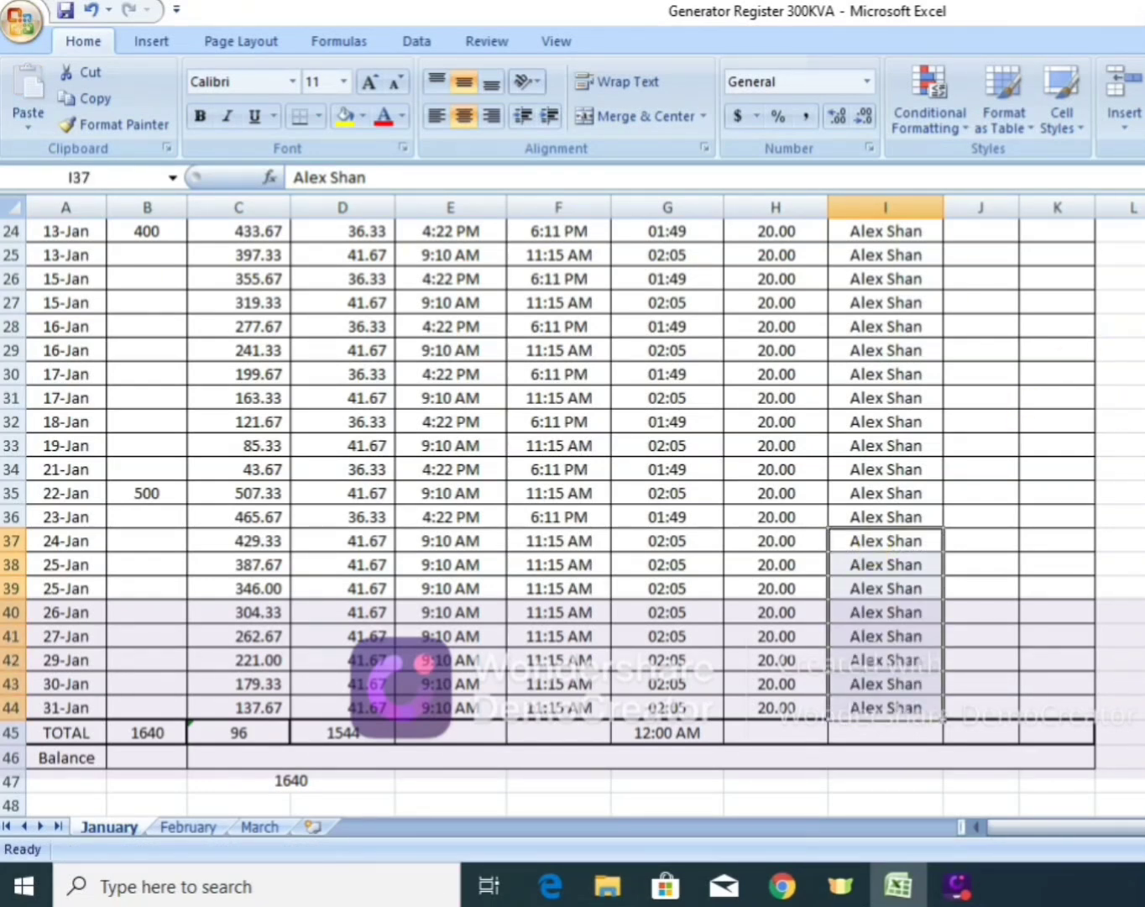
pyautogui.scroll(4, 571, 504)
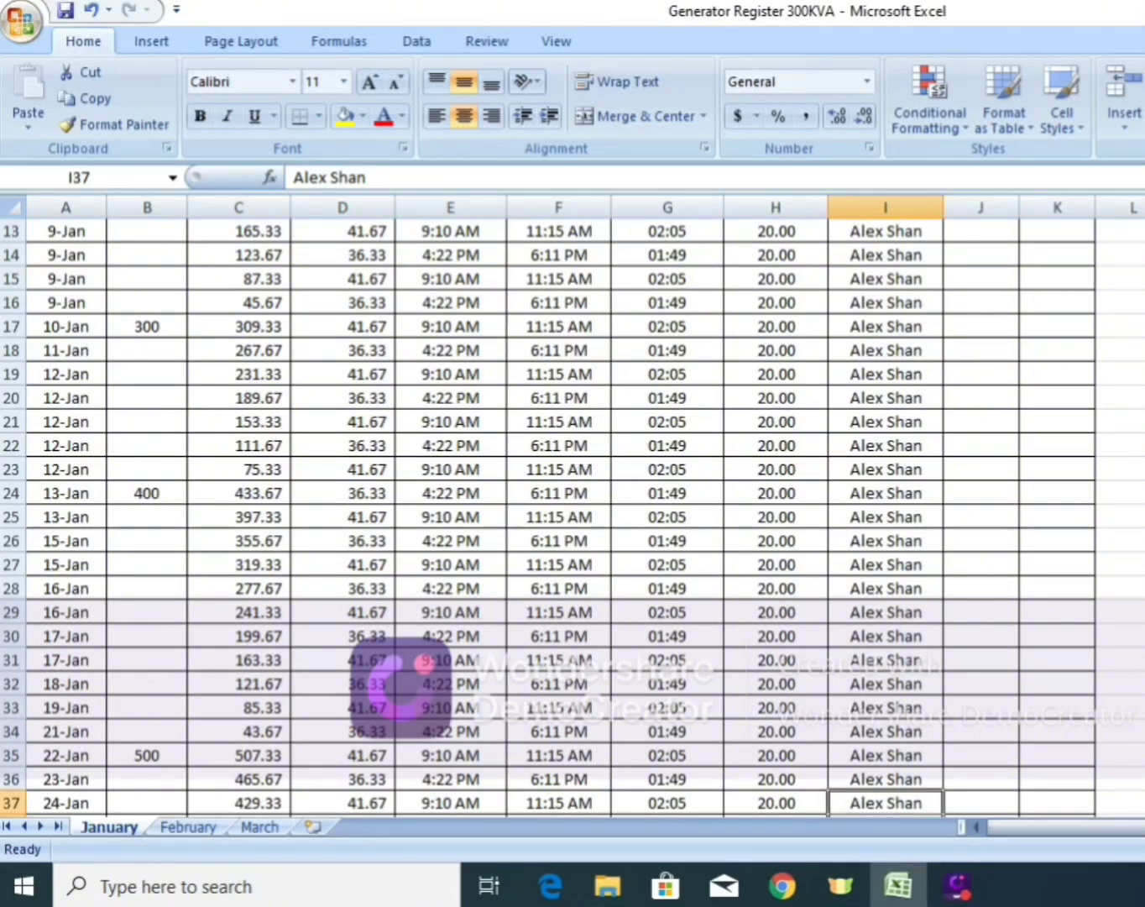
pyautogui.scroll(3, 571, 504)
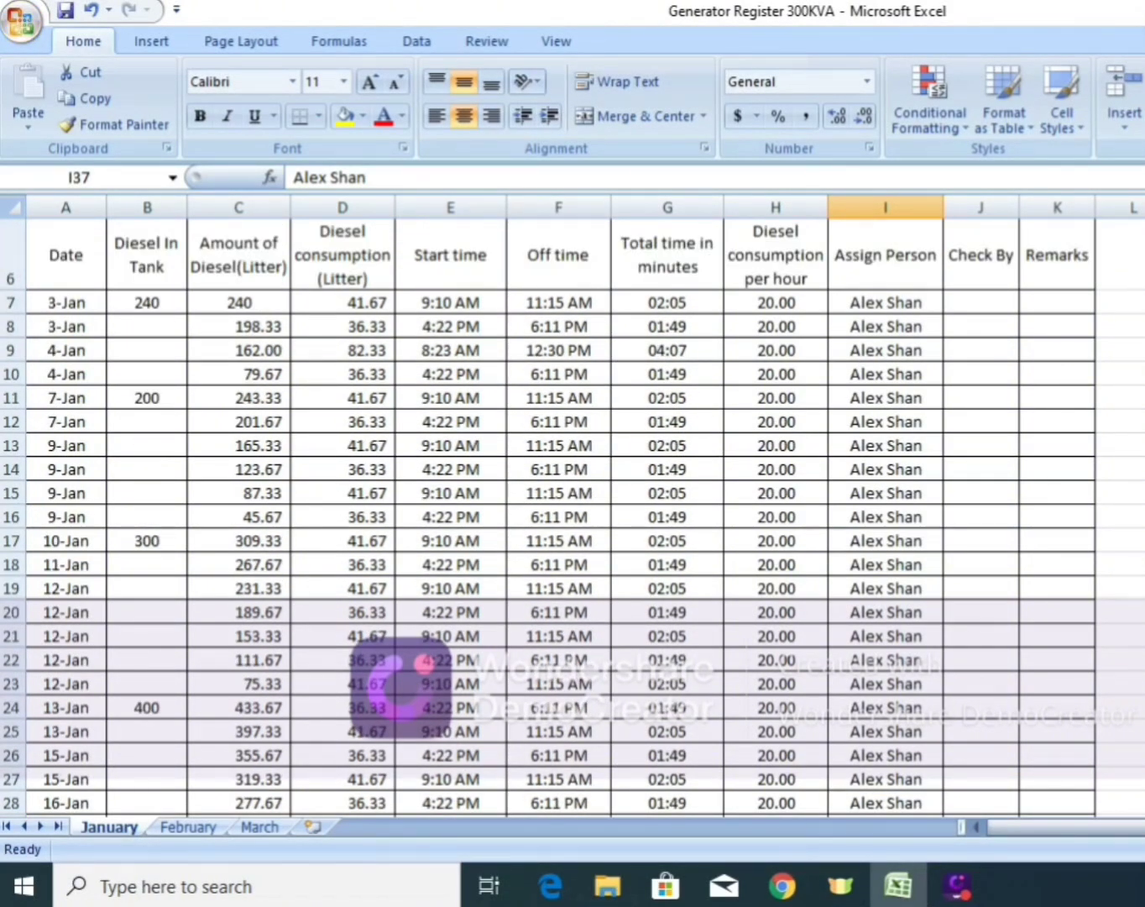
pyautogui.scroll(2, 571, 504)
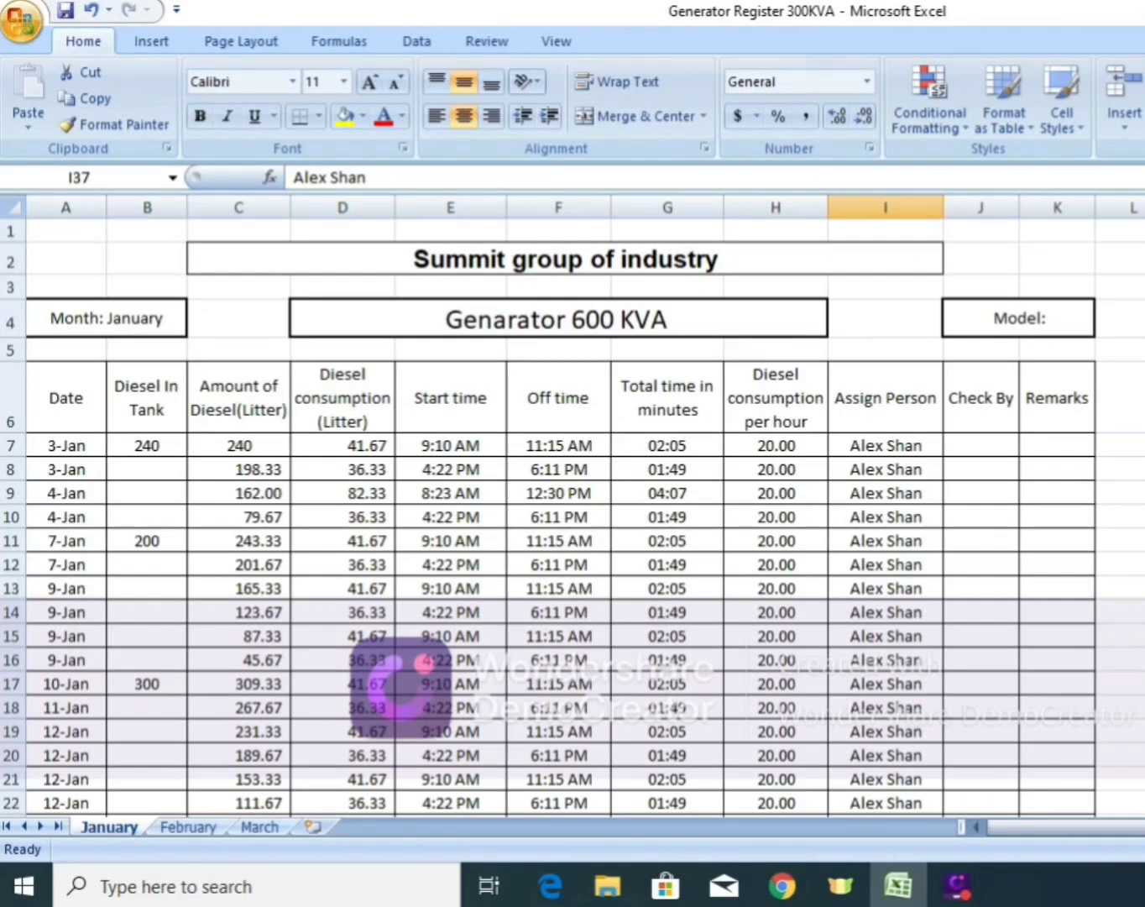